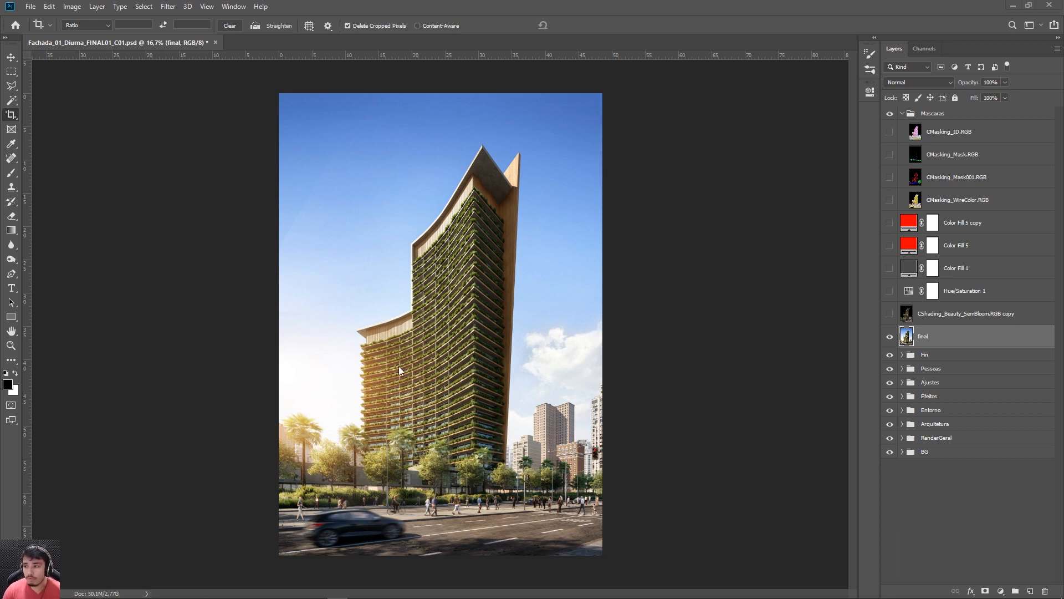
Compare the final artwork with the raw render by showing and then hiding the CShading_Beauty_SemBloom.RGB copy layer.
scroll(414, 371, down, 1)
scroll(413, 372, up, 1)
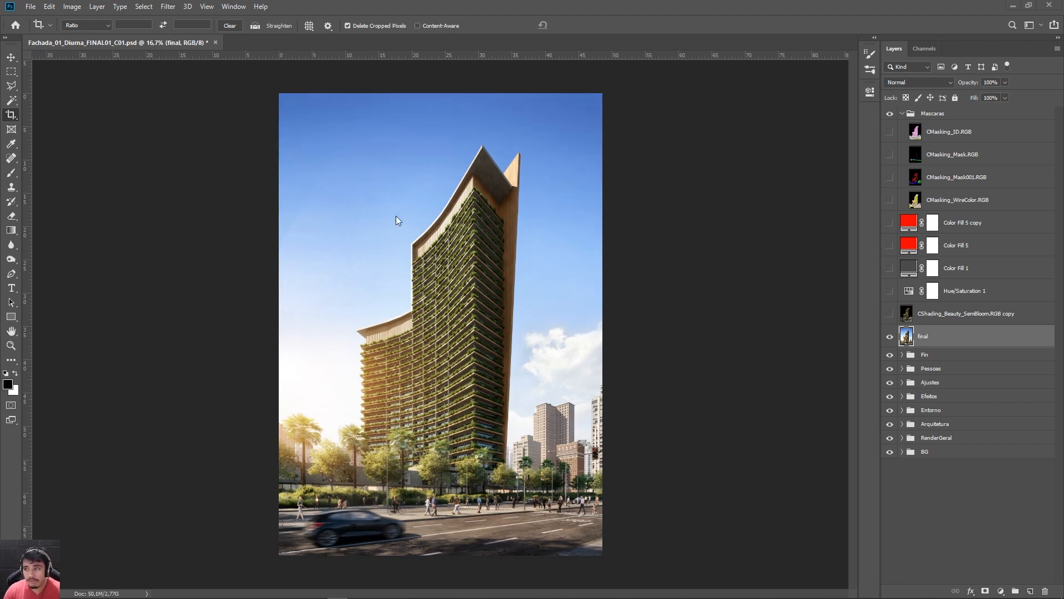
scroll(489, 355, down, 1)
scroll(489, 355, up, 1)
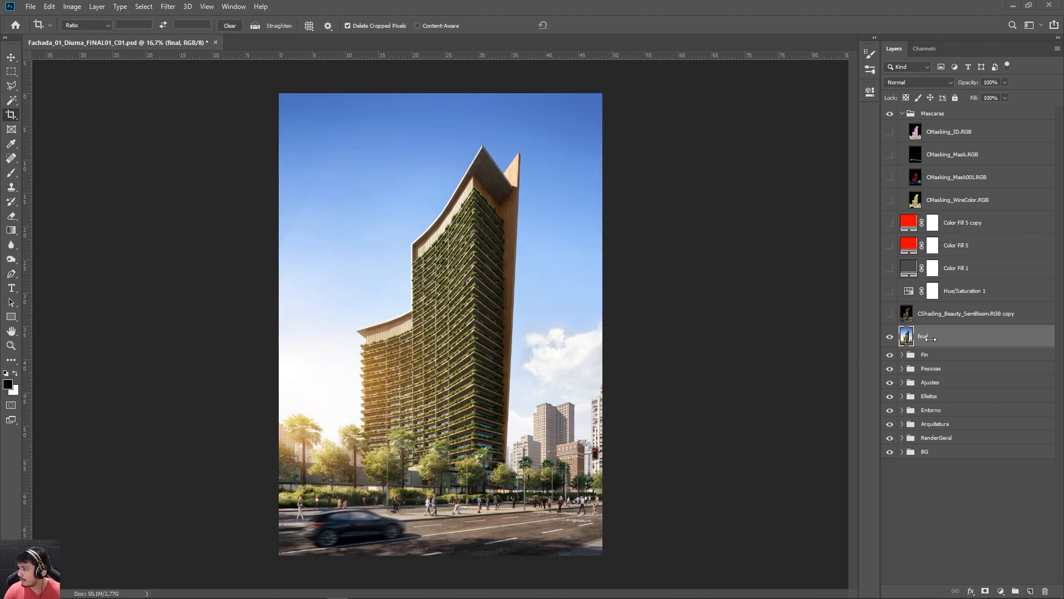
click(890, 314)
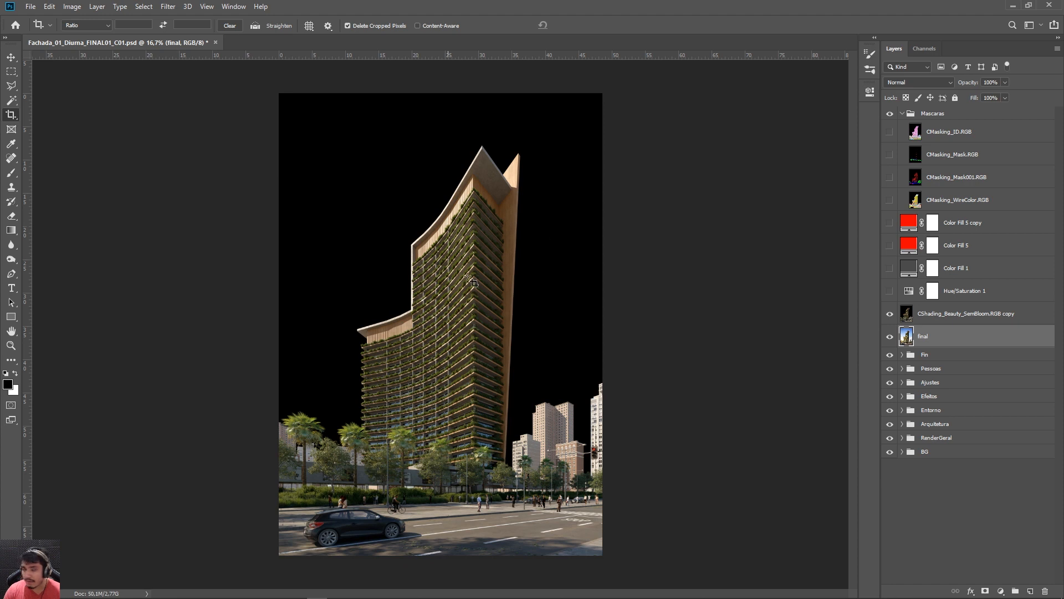
click(889, 314)
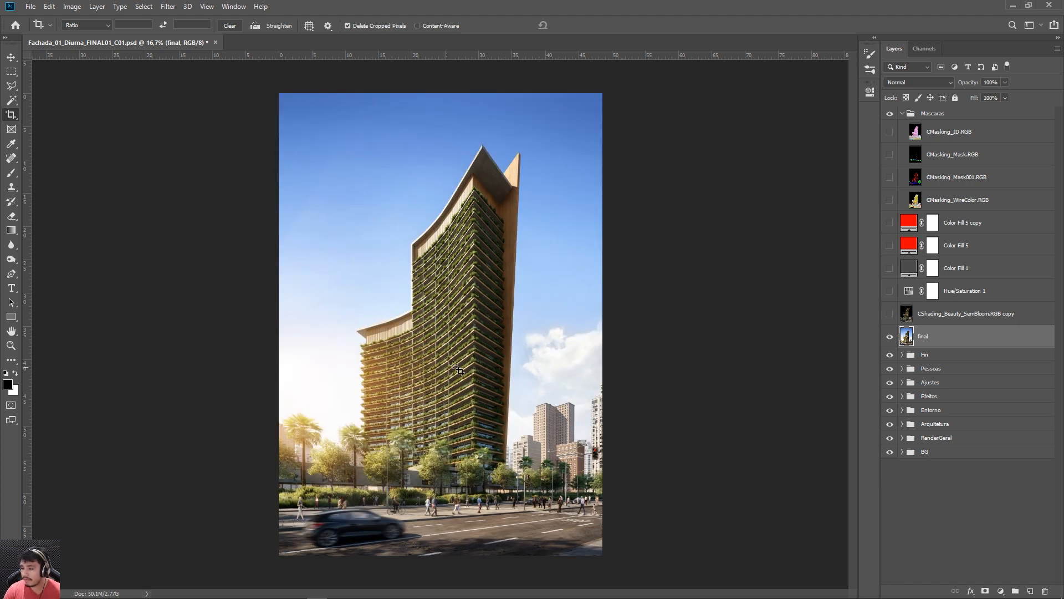
scroll(475, 315, down, 1)
scroll(475, 315, up, 1)
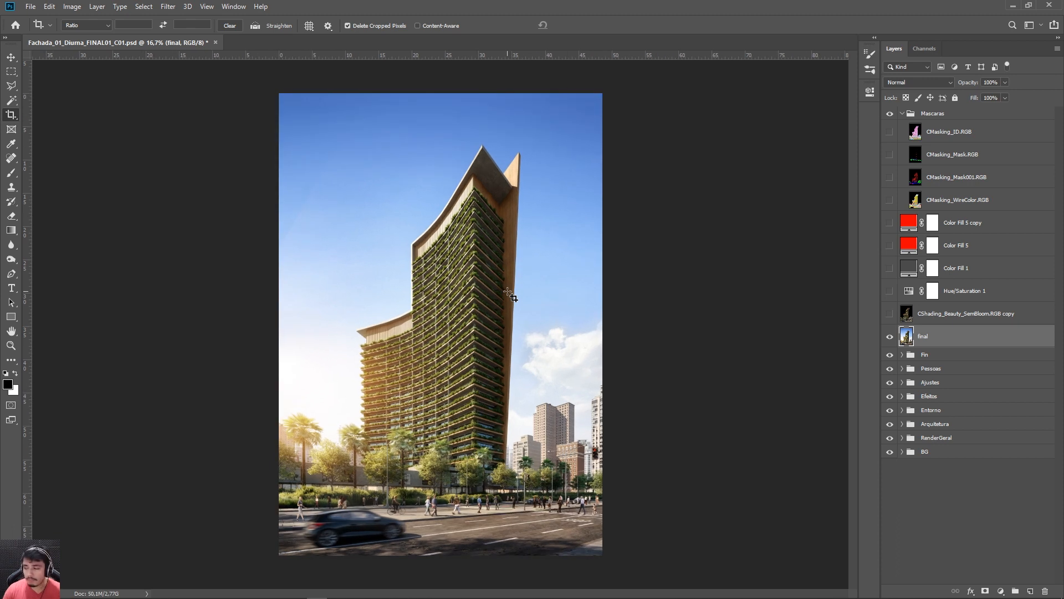
Hide the final layer, compare the composite with and without the Fin group, and show the final layer again.
click(890, 336)
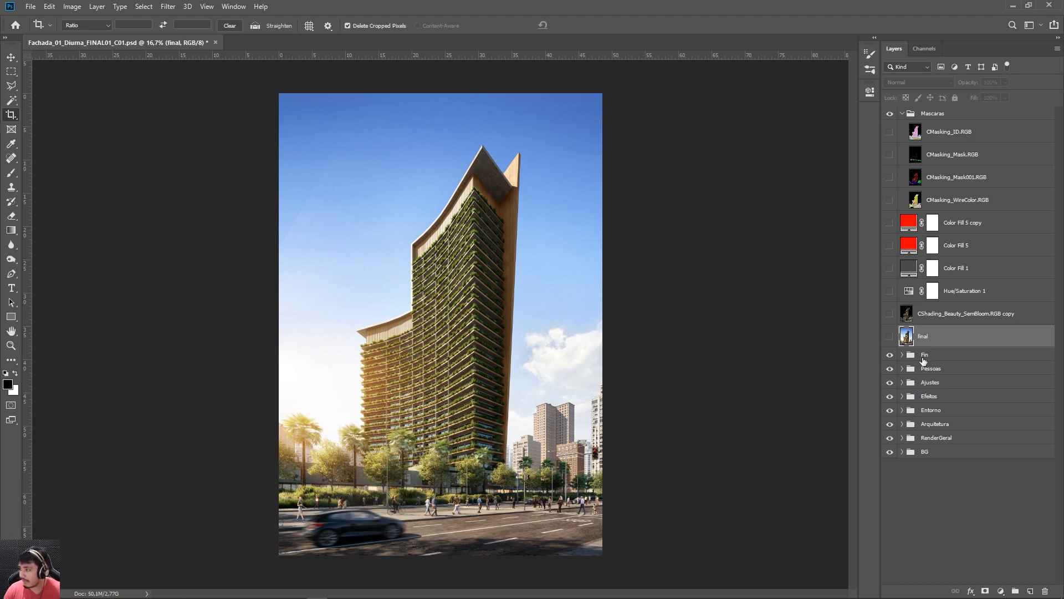
click(890, 356)
click(891, 368)
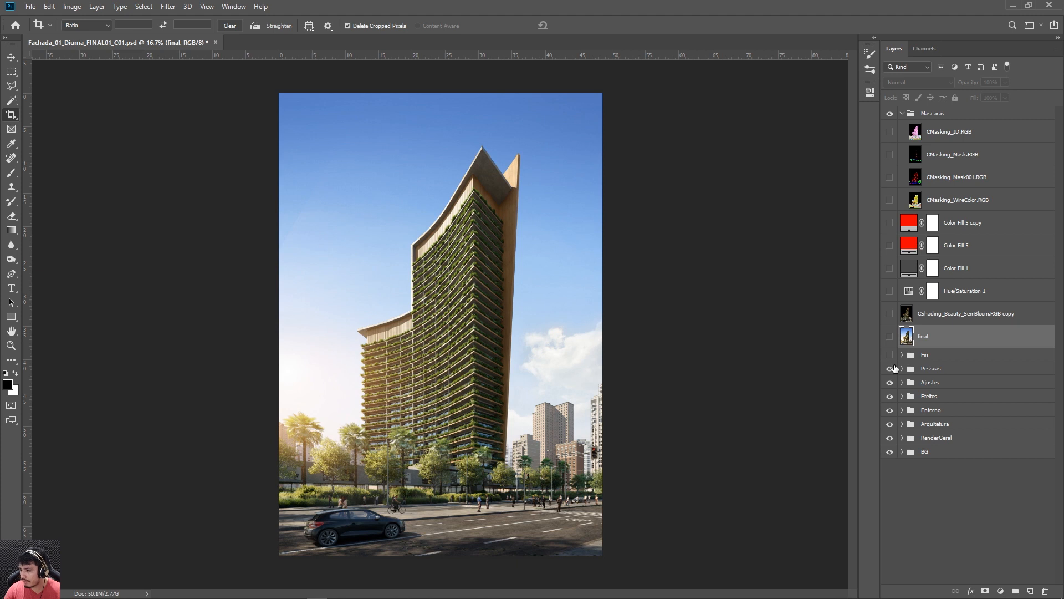
click(891, 368)
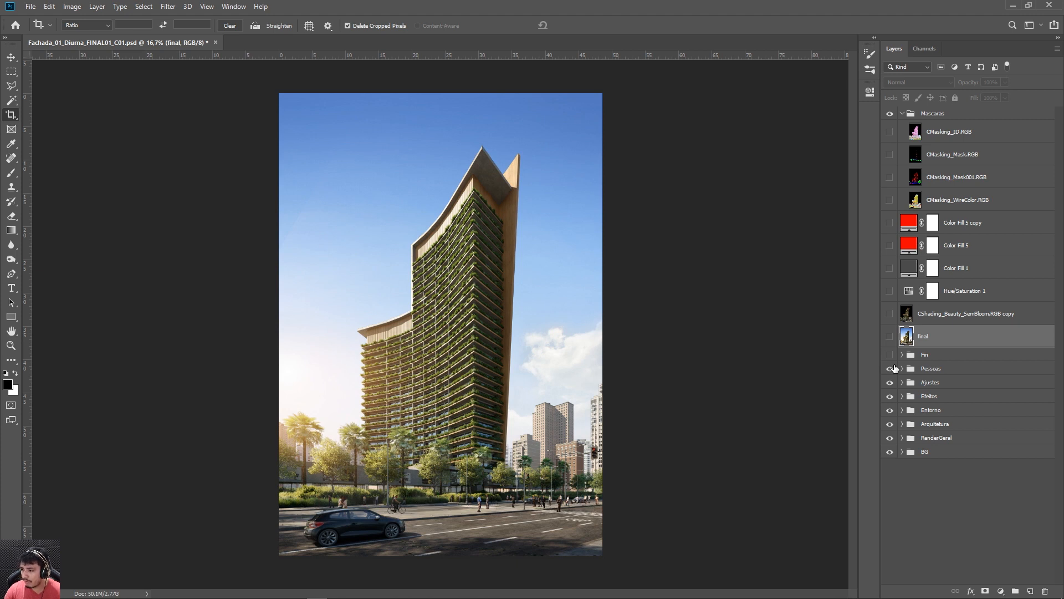
click(890, 354)
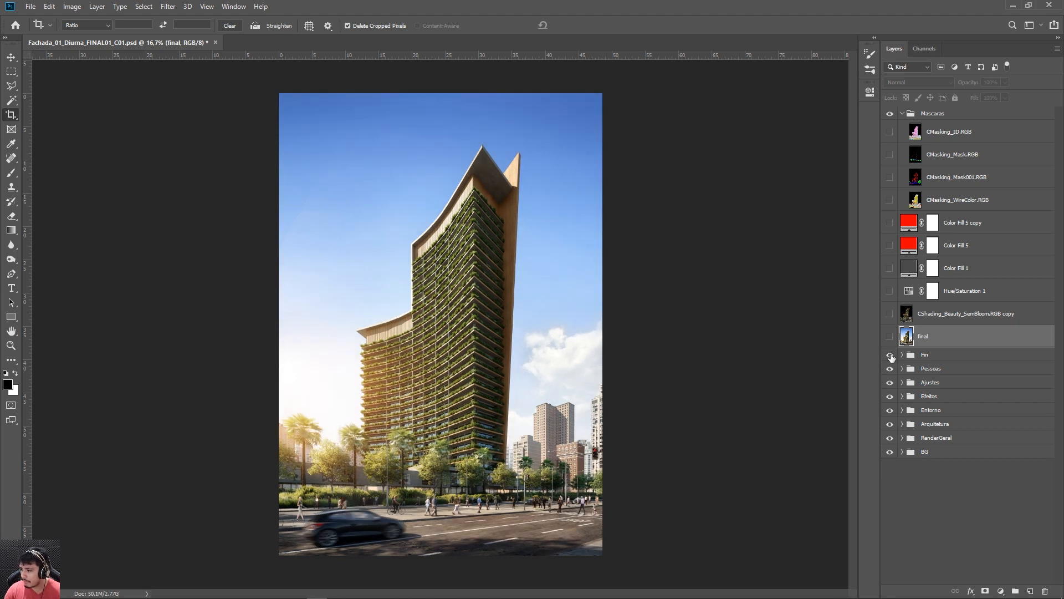
click(891, 337)
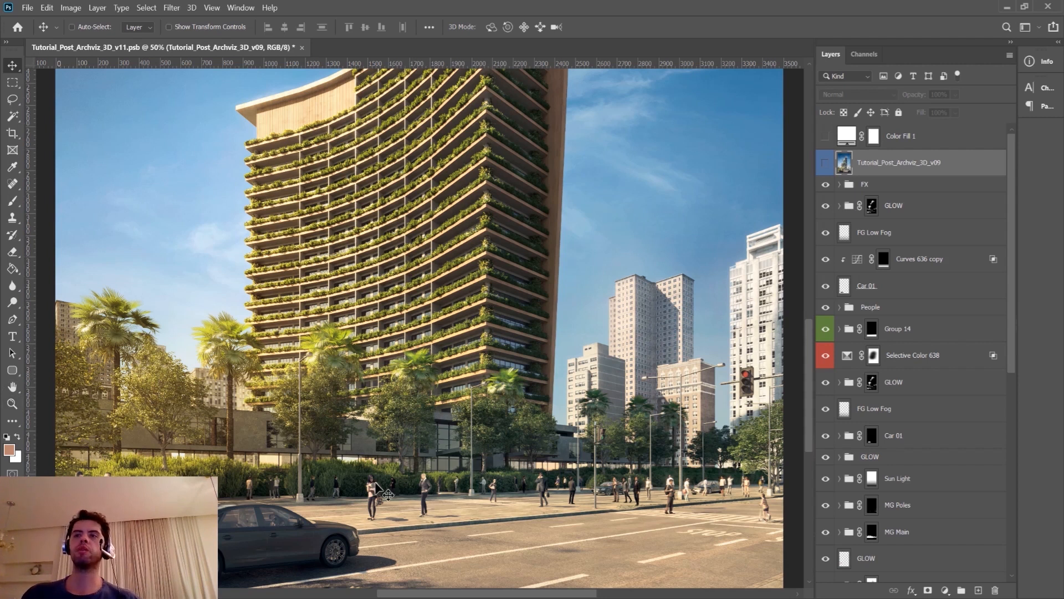
Switch to the Mentoria 1 a 1 page in Chrome, bring up the Skype call window and return to the page's beginning.
click(573, 598)
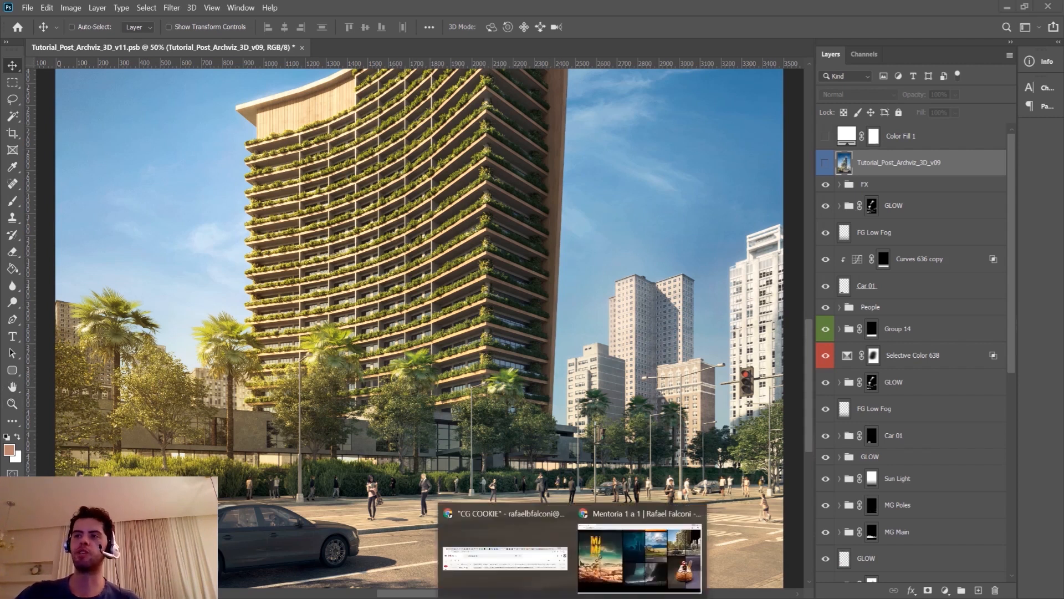
click(592, 585)
scroll(595, 368, up, 6)
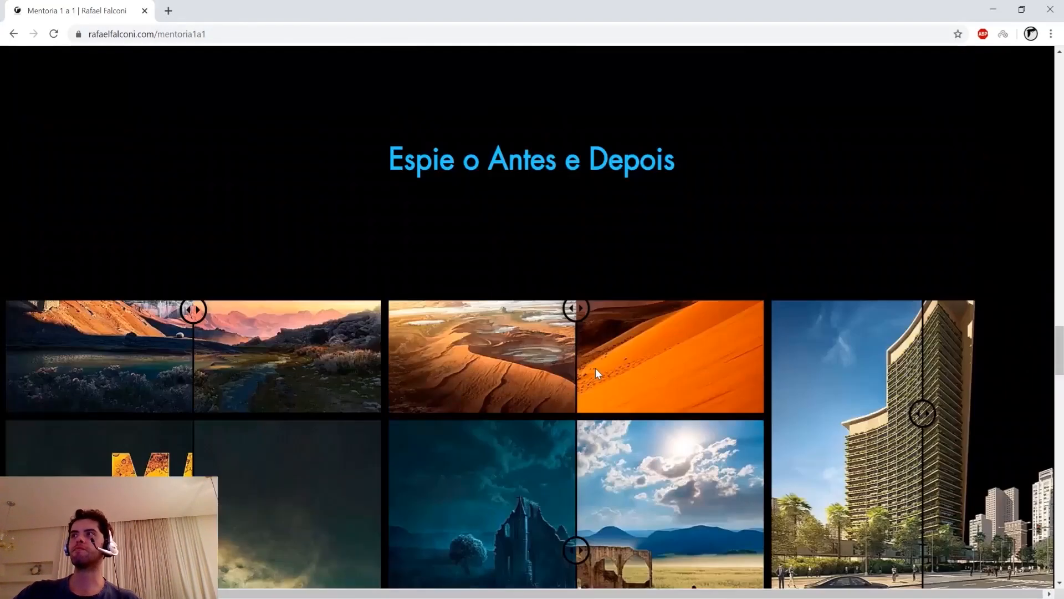
scroll(595, 368, up, 10)
click(541, 598)
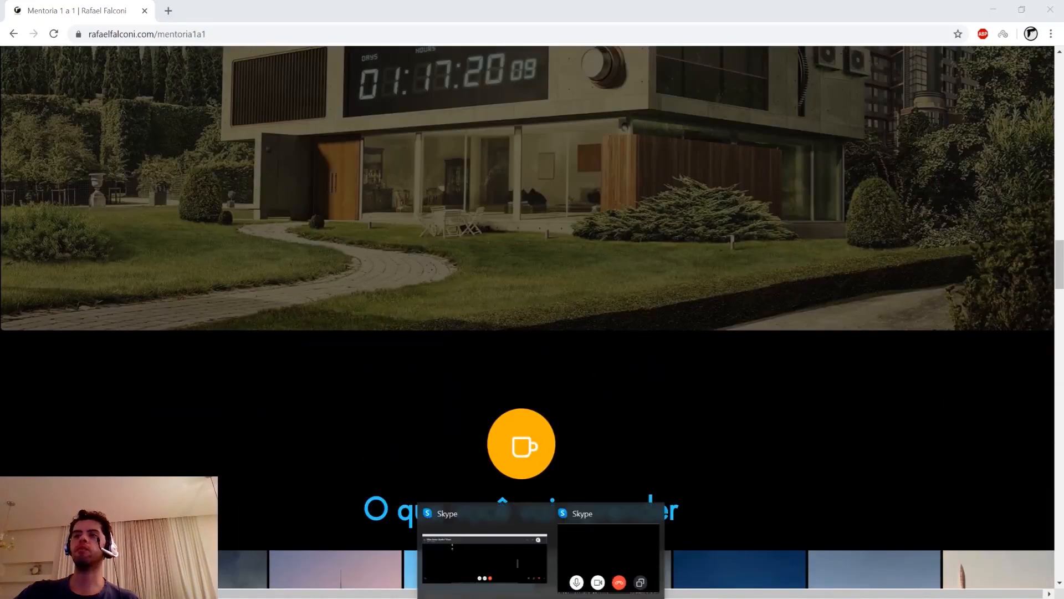
click(611, 558)
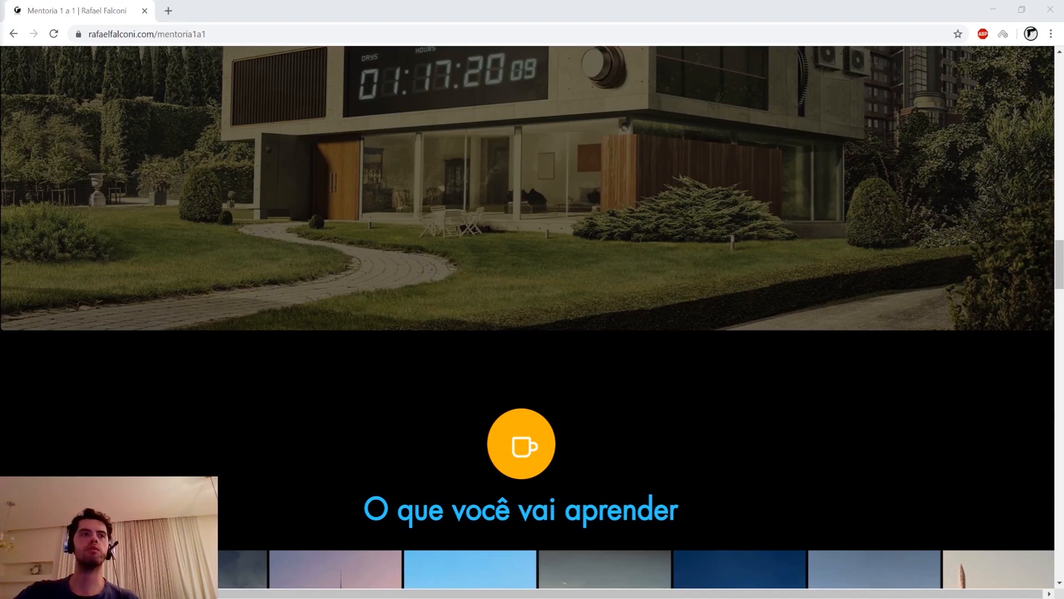
scroll(524, 302, up, 15)
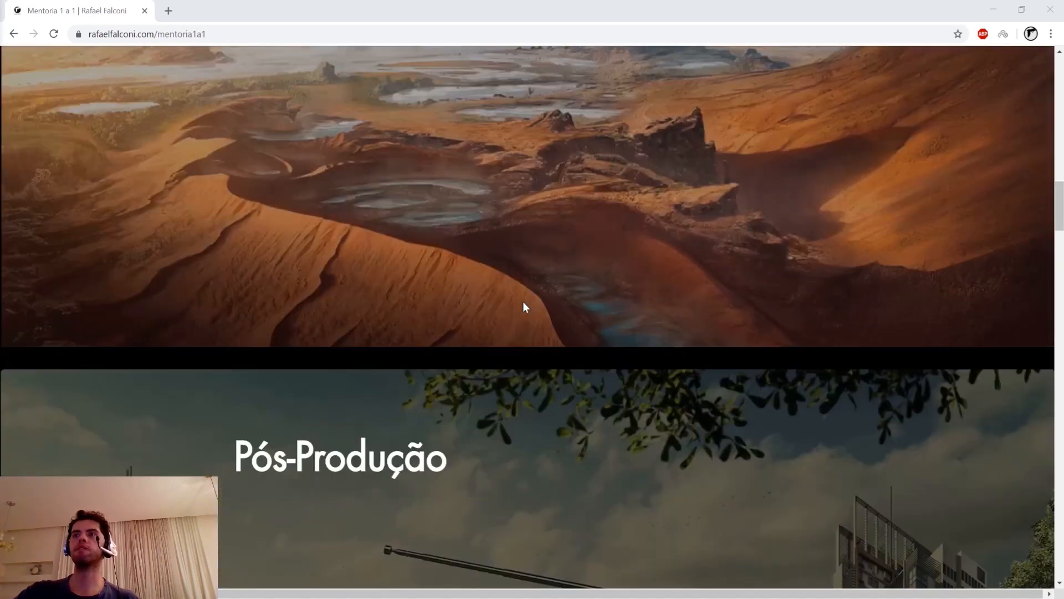
scroll(524, 302, up, 10)
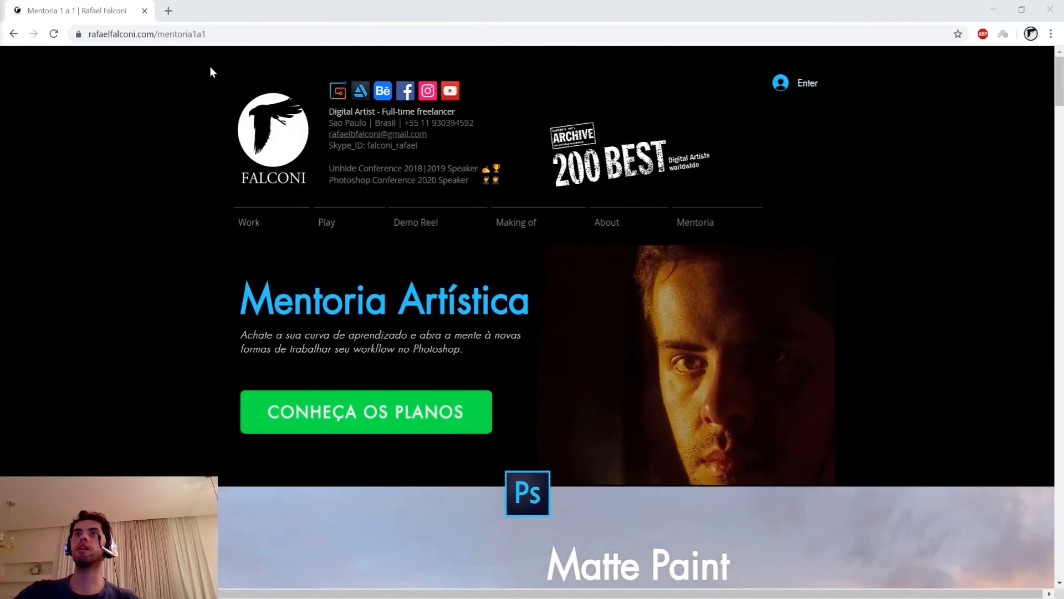
Load the site's /mentoria page by removing "1a1" from the address, and move the Skype call window out of the way.
click(205, 36)
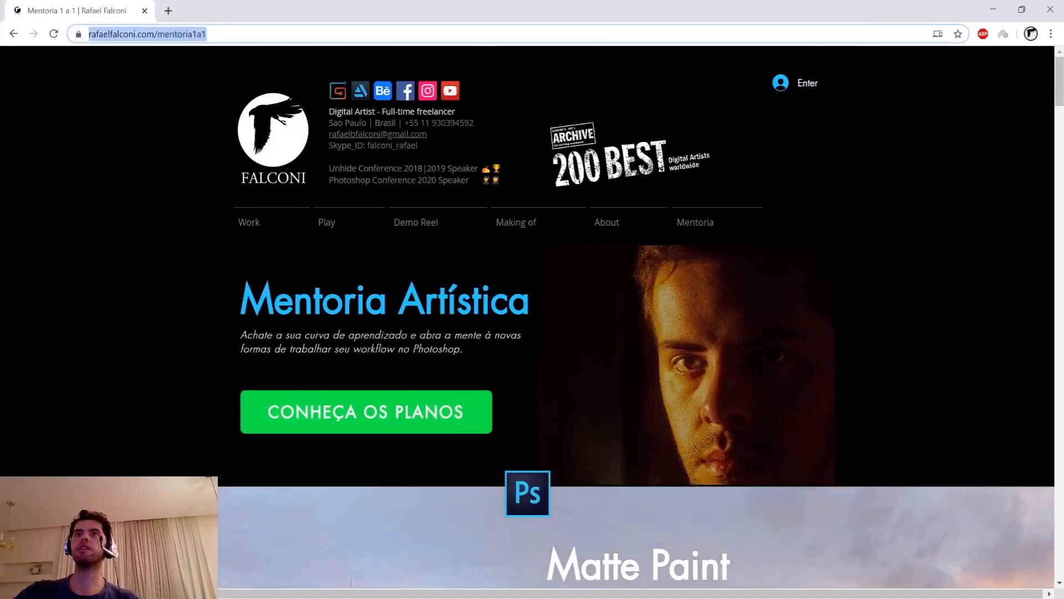
click(256, 34)
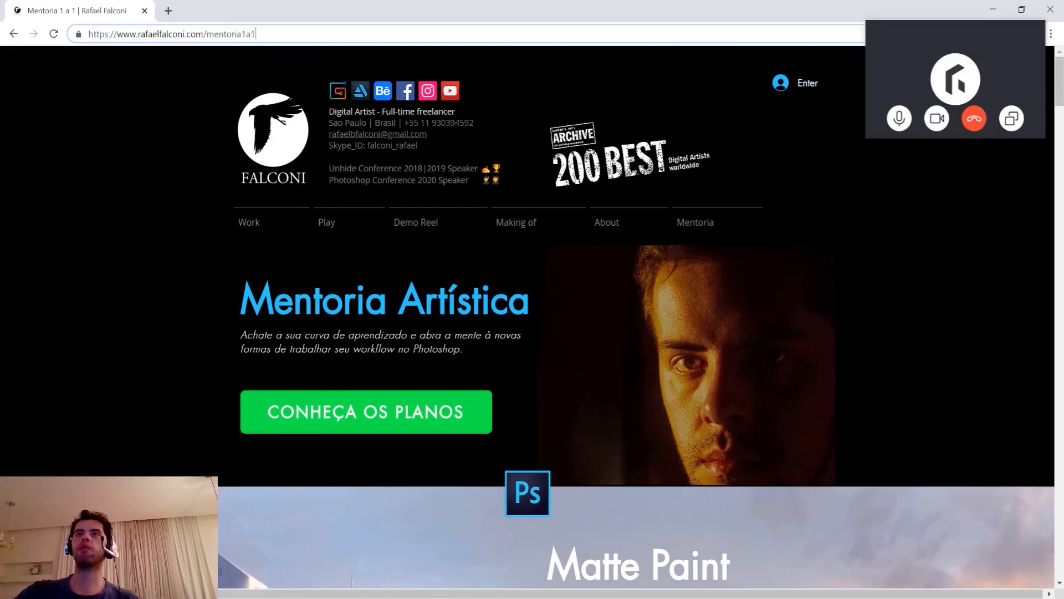
drag(242, 34, 256, 34)
key(BackSpace)
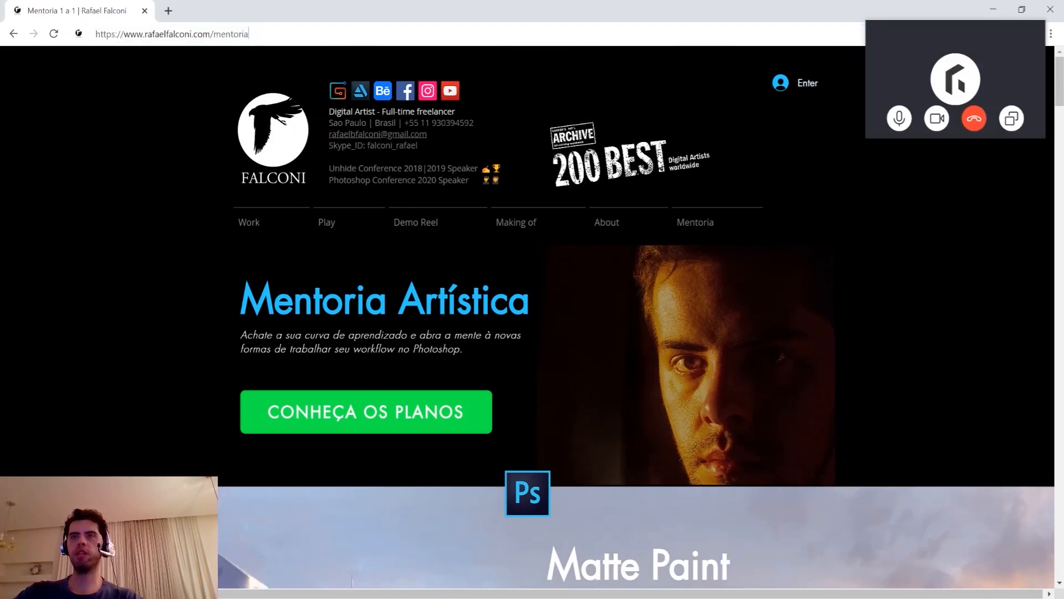
key(Return)
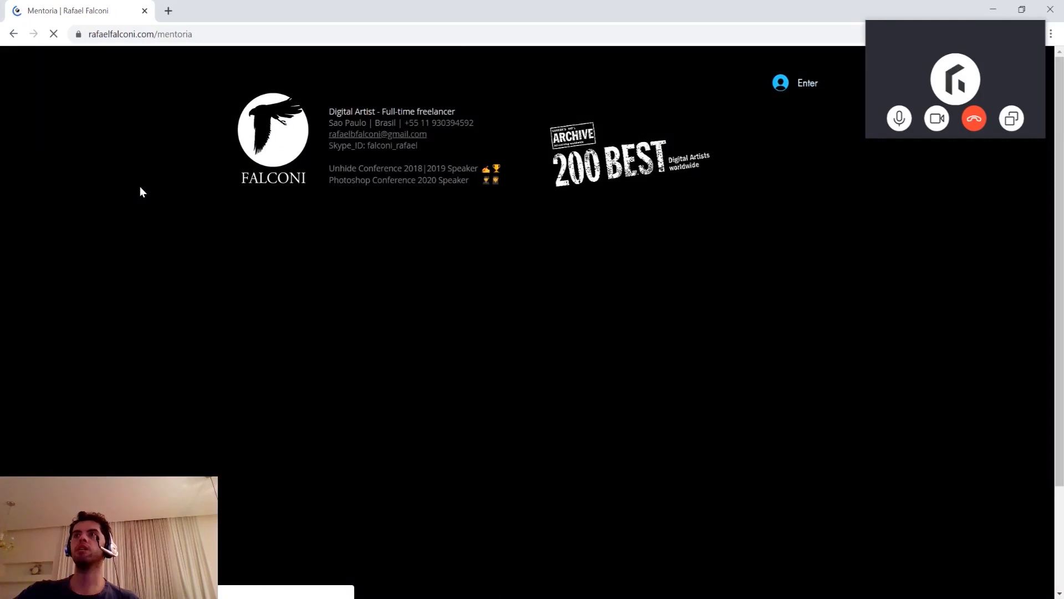
drag(927, 35, 0, 81)
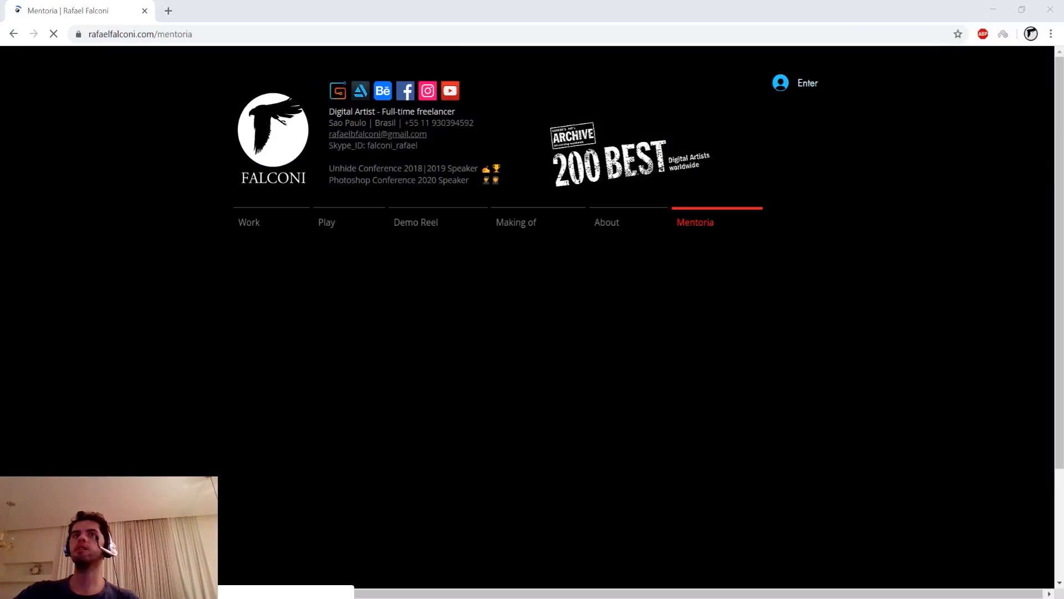
Open the mentorship page through Comece Agora and review its Matte Paint, Pós-Produção and "O que você vai aprender" sections.
scroll(619, 352, down, 3)
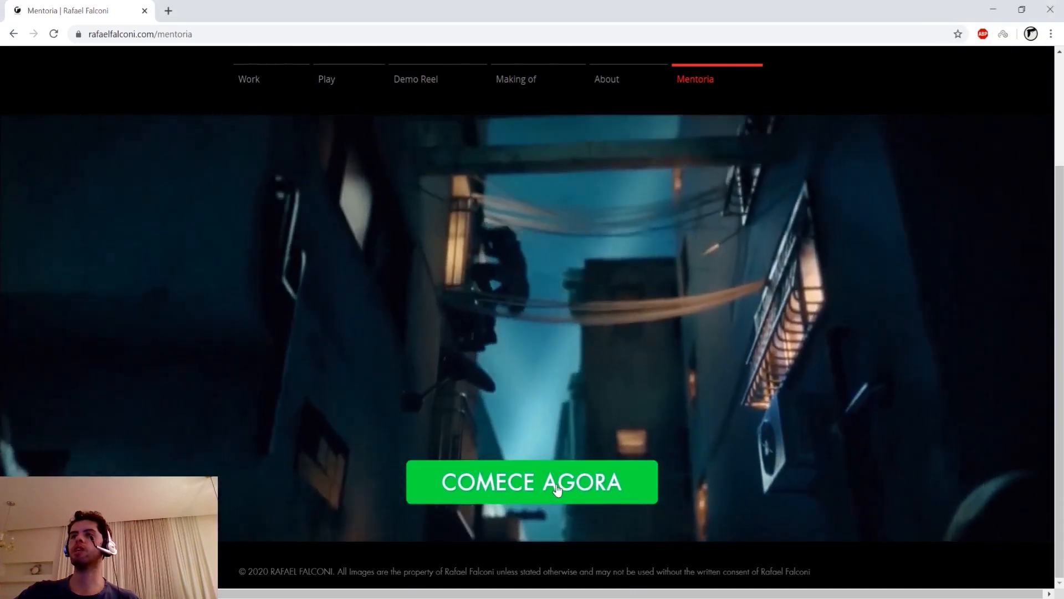
click(555, 487)
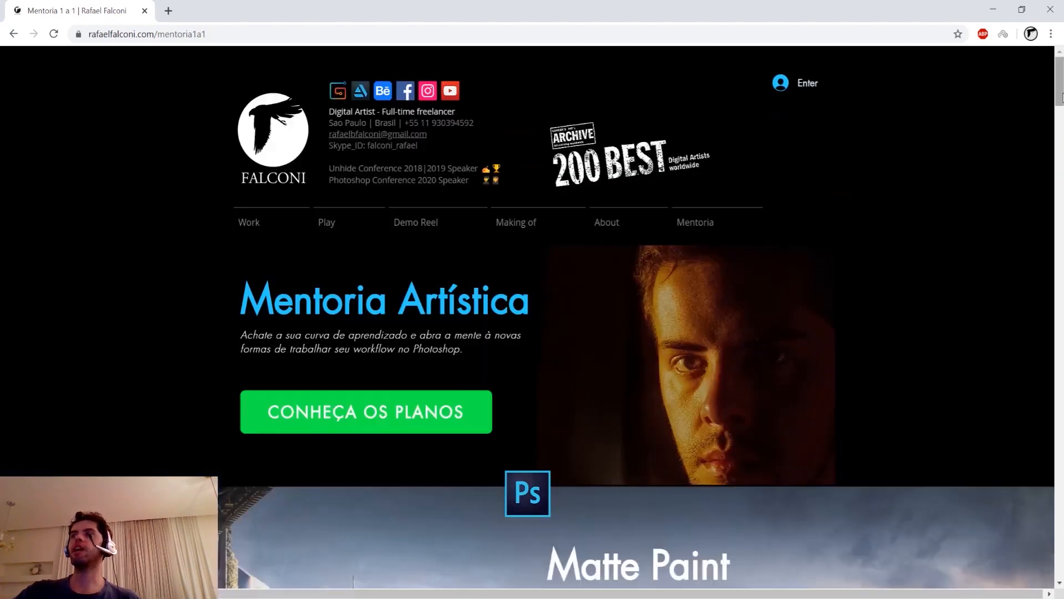
drag(1059, 99, 1060, 144)
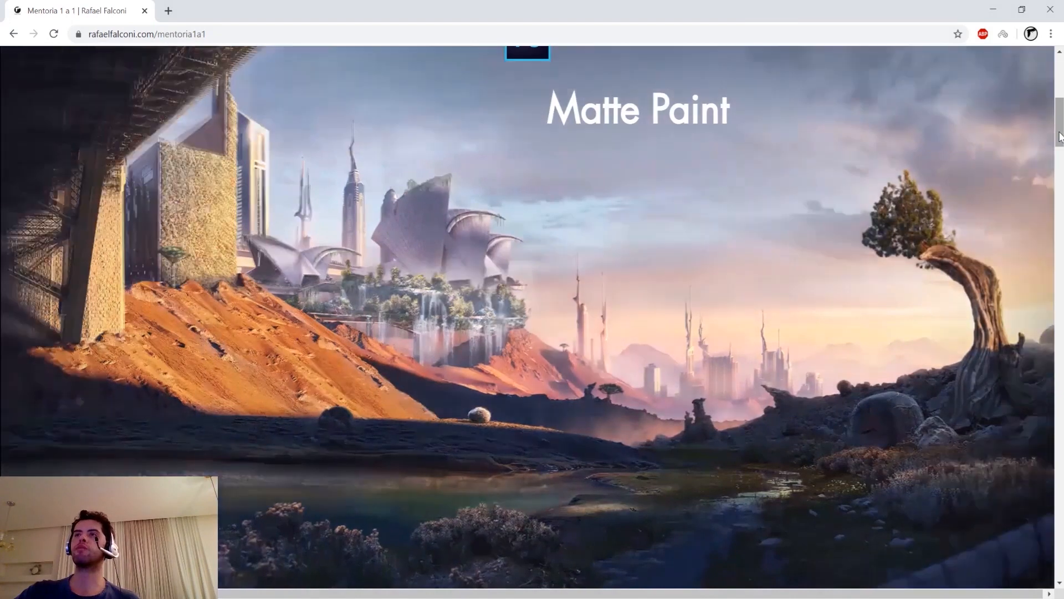
drag(1059, 136, 1059, 194)
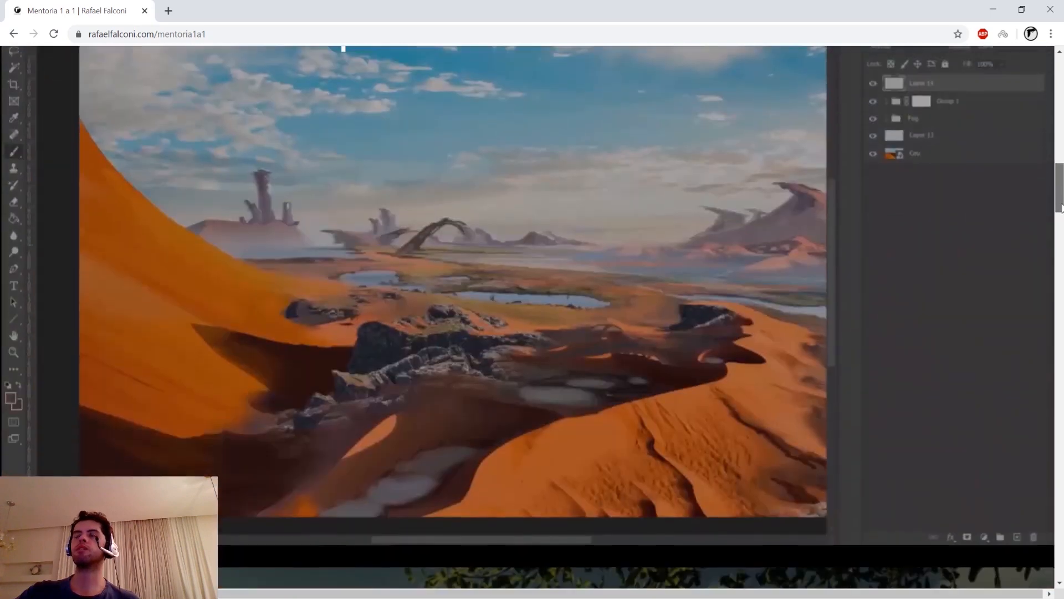
drag(1060, 197, 1059, 257)
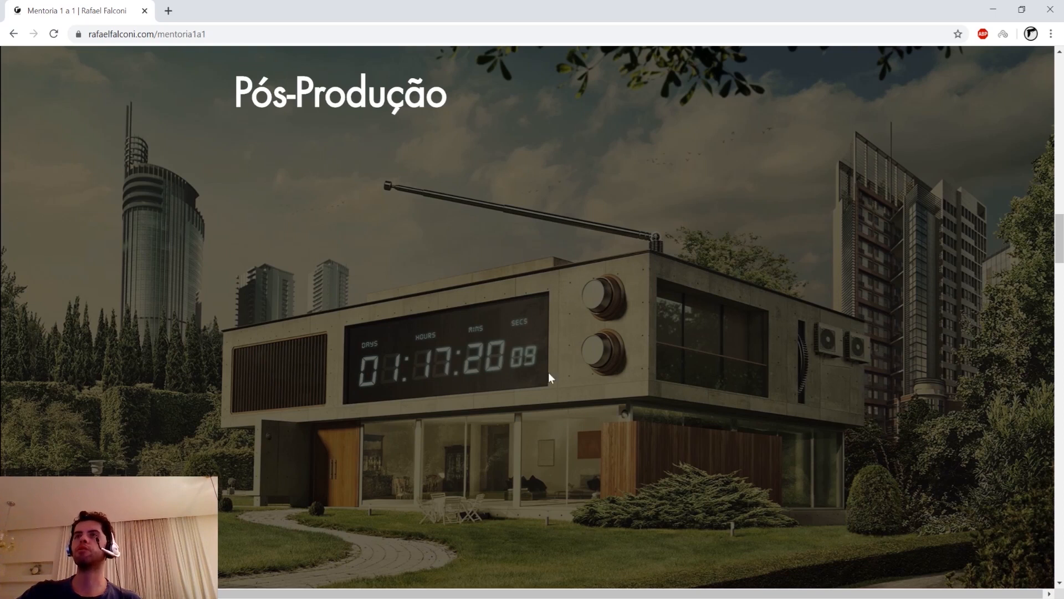
drag(1059, 244, 1061, 299)
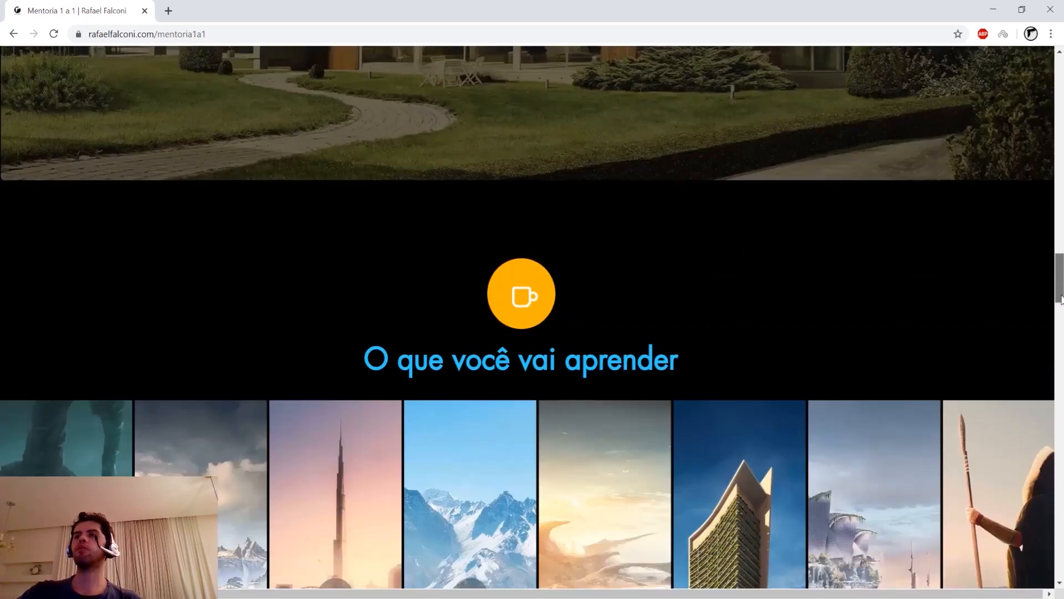
scroll(1061, 299, down, 5)
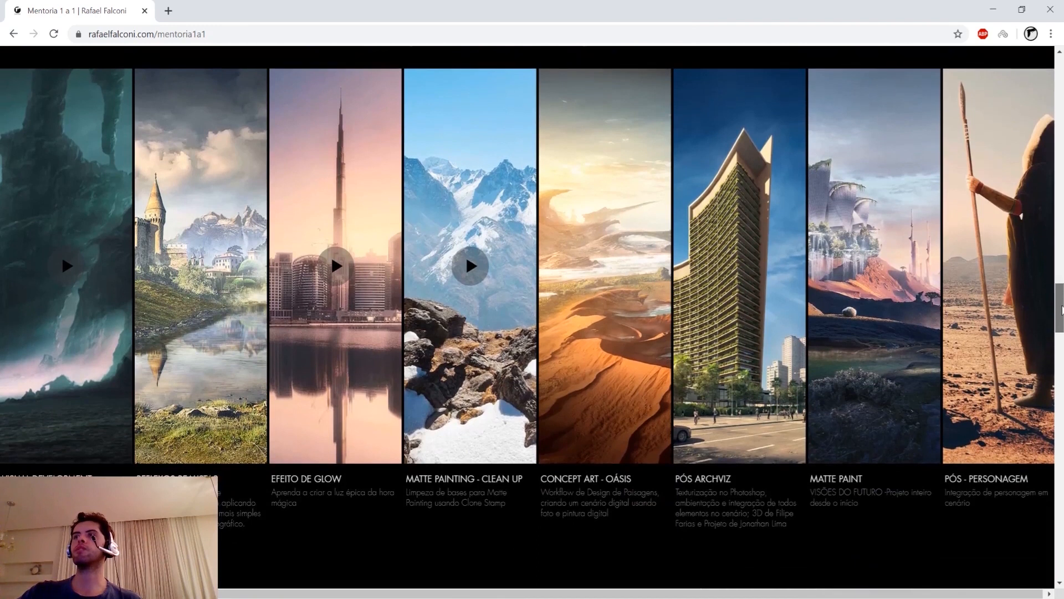
drag(1061, 308, 1061, 306)
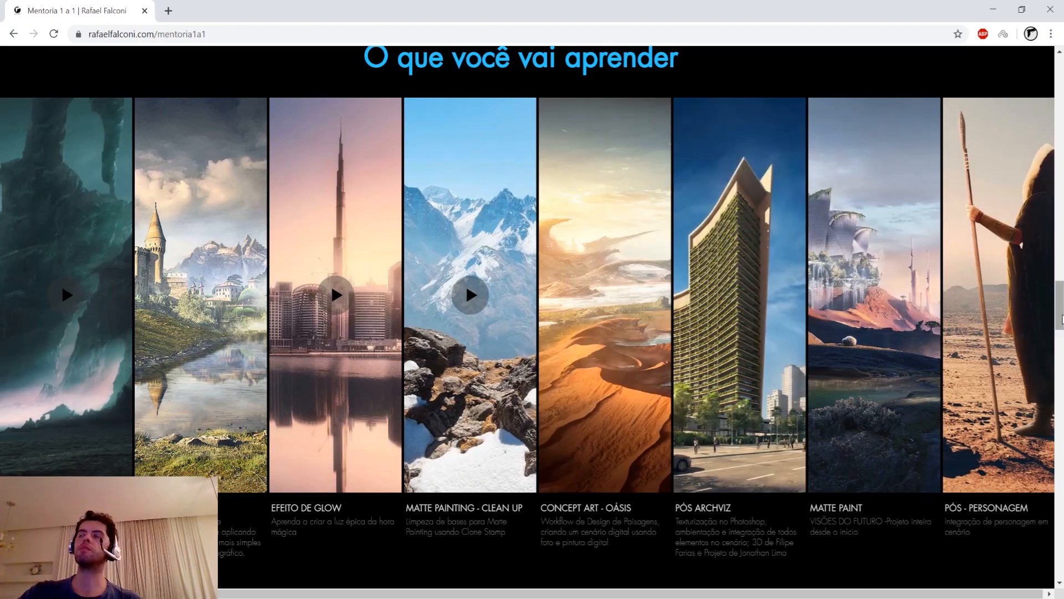
Compare the before and after versions of the tower and desert vehicle images, and review the mentorship plans and student comments.
scroll(1060, 316, down, 12)
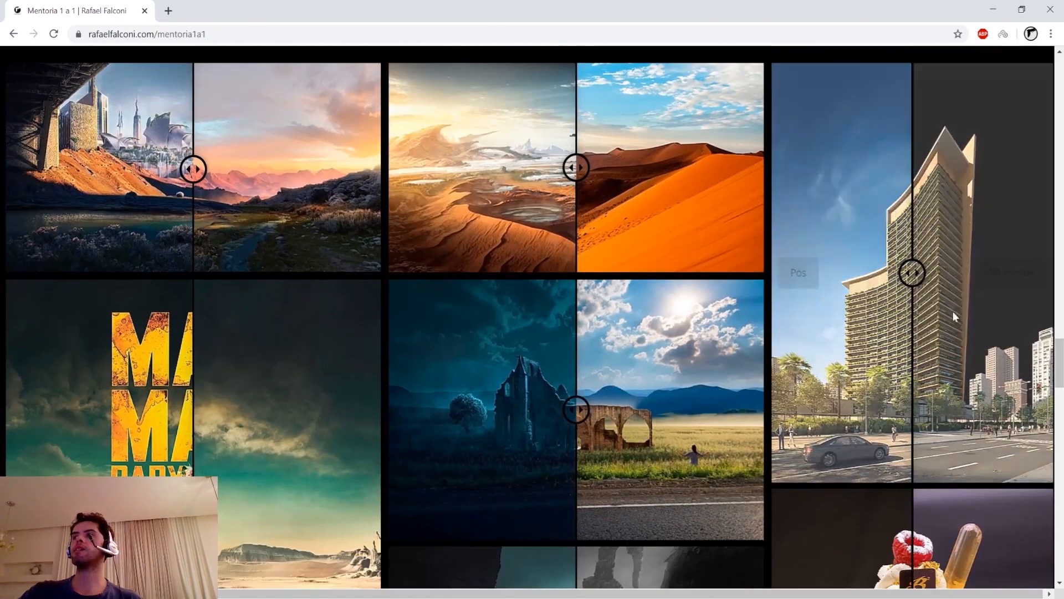
drag(955, 316, 919, 288)
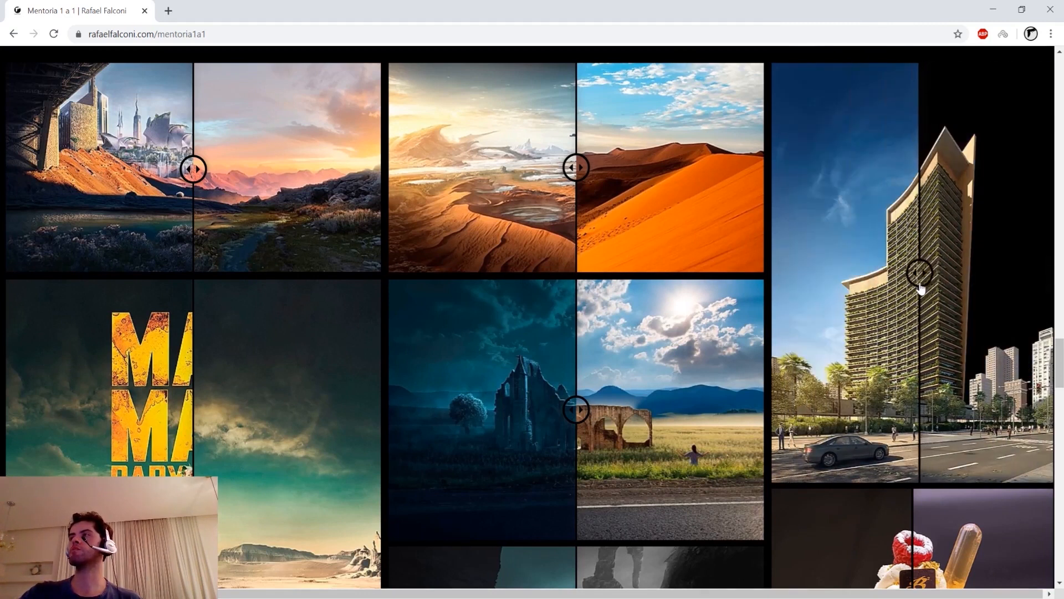
scroll(942, 343, down, 6)
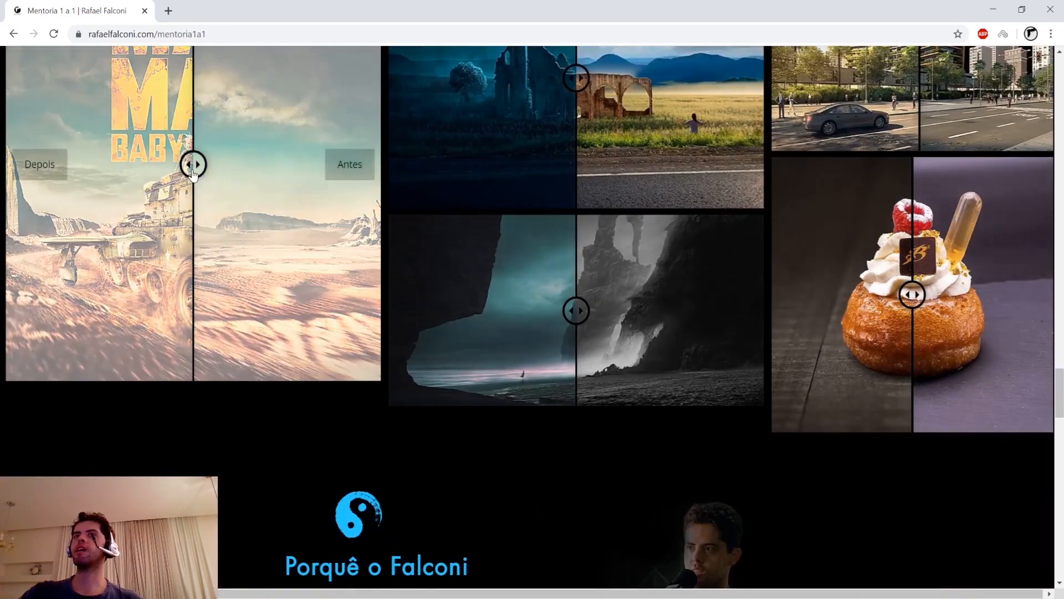
drag(193, 164, 214, 183)
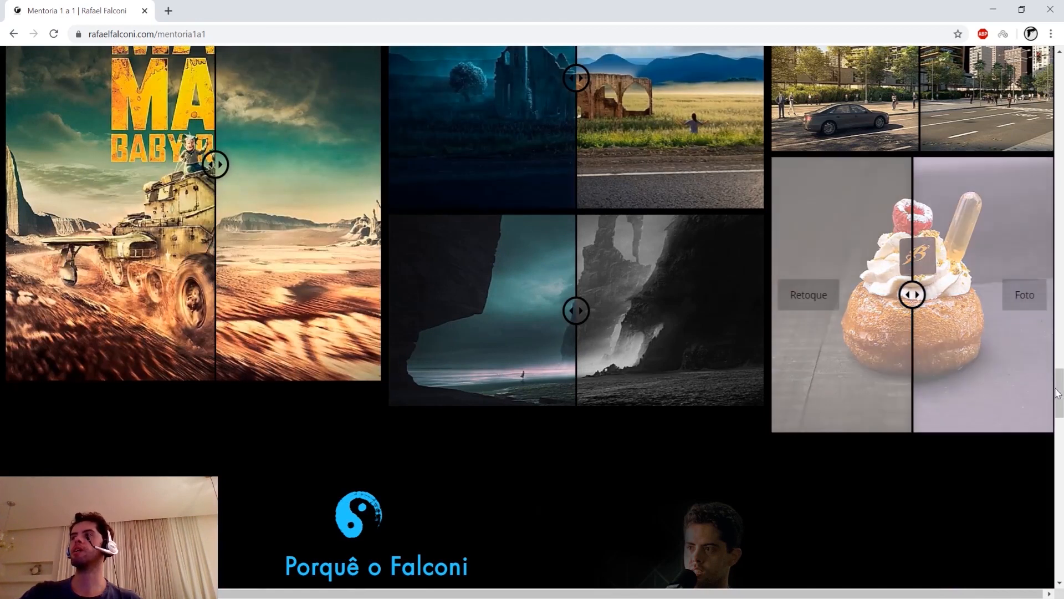
drag(1063, 388, 1062, 494)
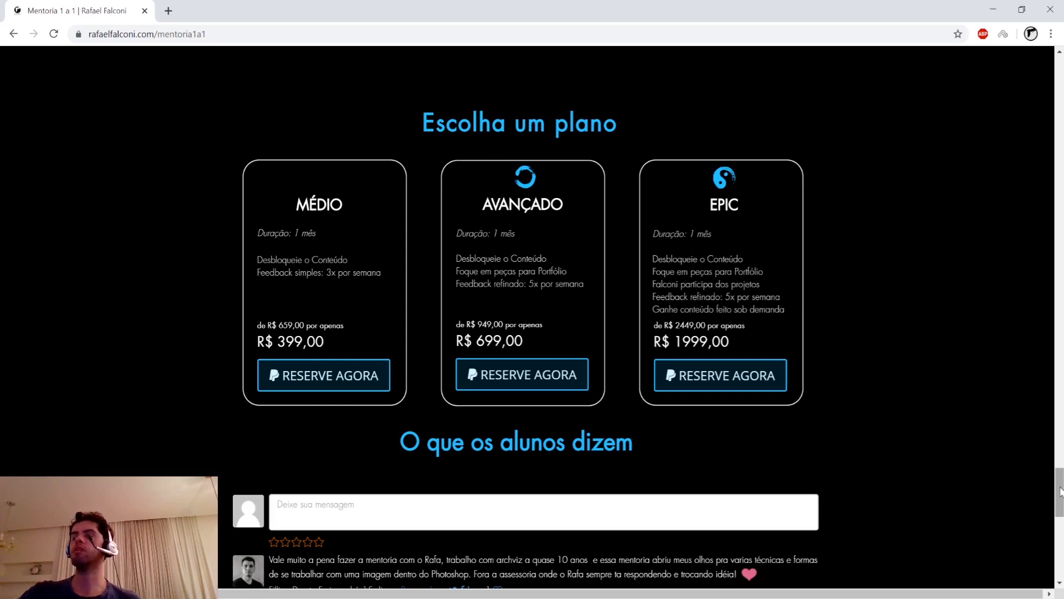
drag(1061, 491, 1059, 552)
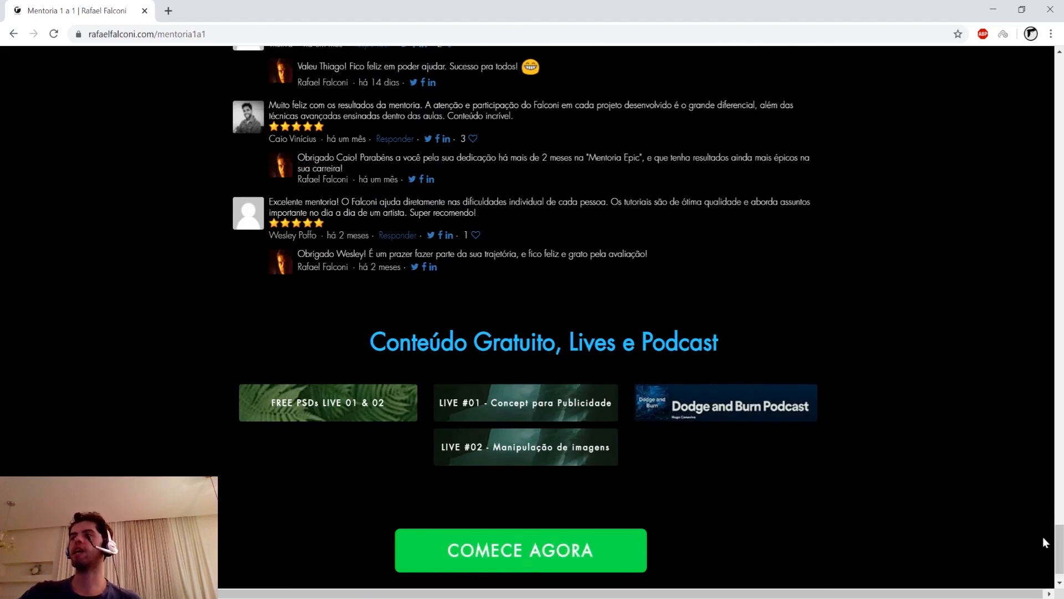
Review the "Escolha um plano" section of the mentorship page and switch back to Photoshop.
drag(1061, 549, 1061, 463)
scroll(632, 409, down, 3)
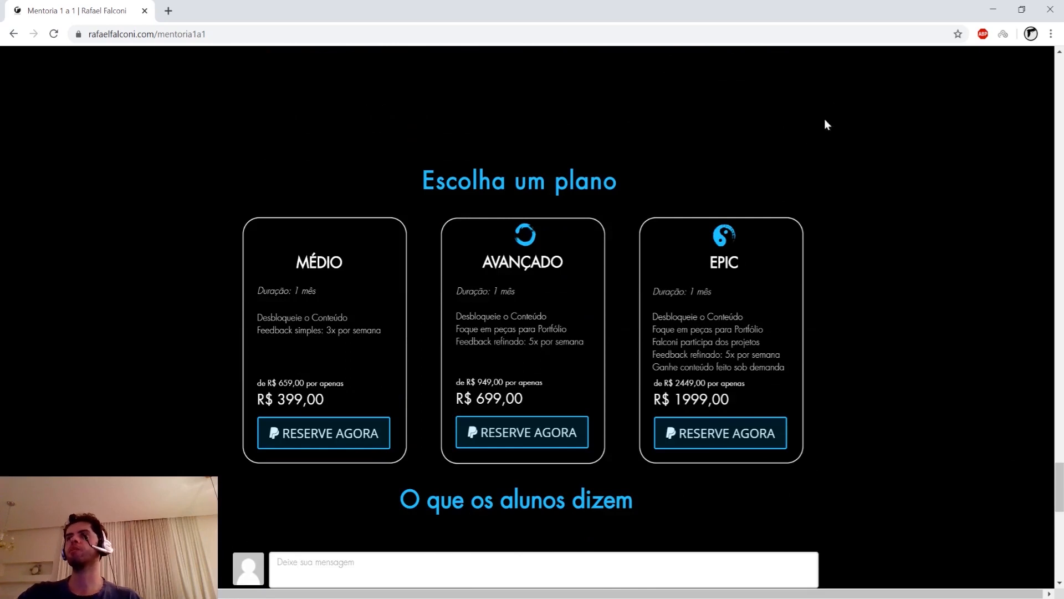
click(992, 13)
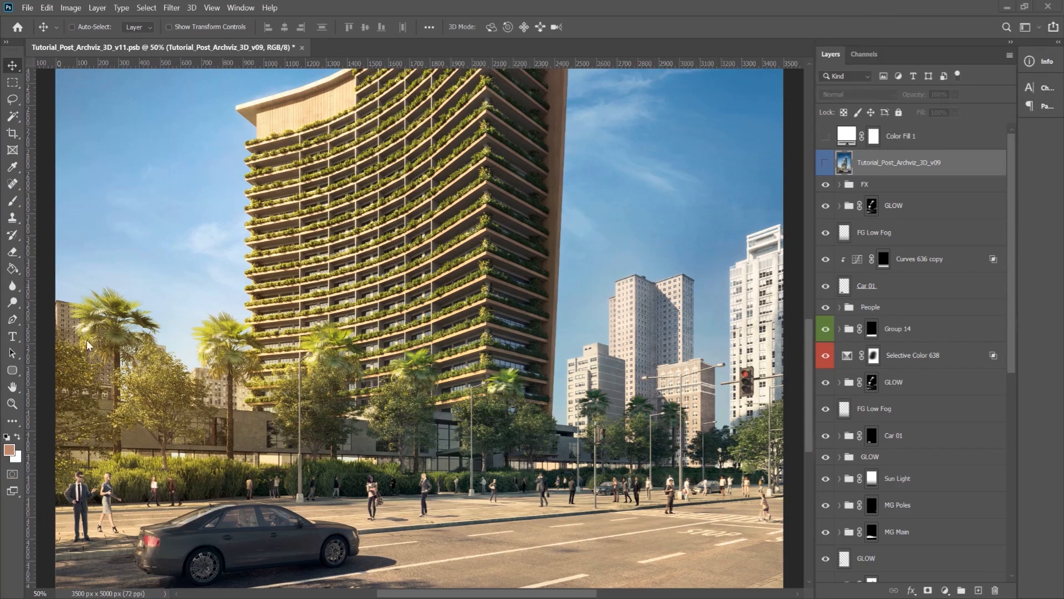
Fit the whole tower image in the window and select the FX group.
click(13, 409)
right_click(370, 373)
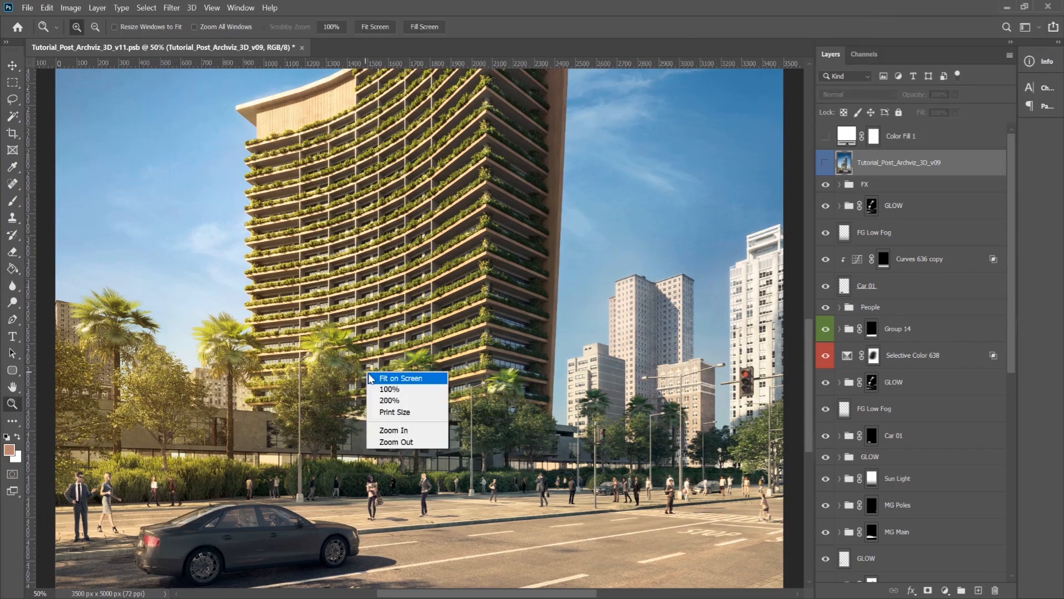
click(381, 379)
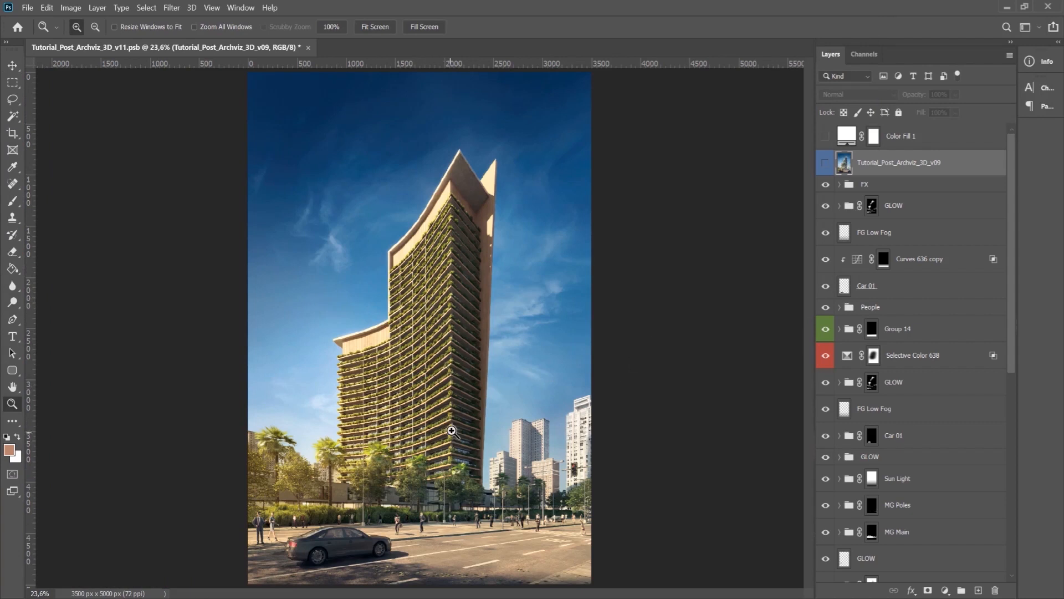
click(881, 185)
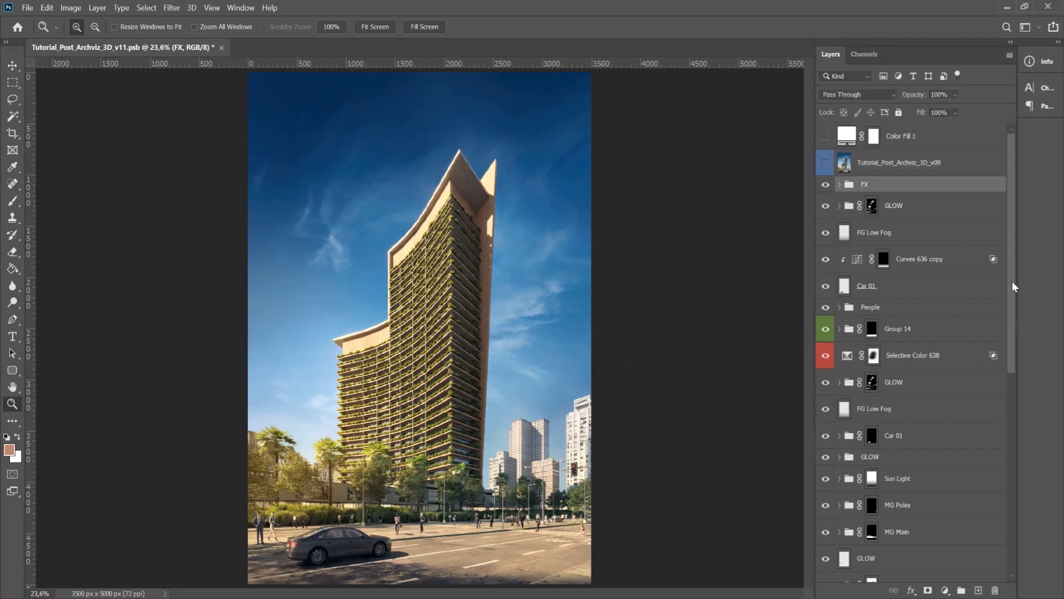
drag(1010, 287, 1015, 290)
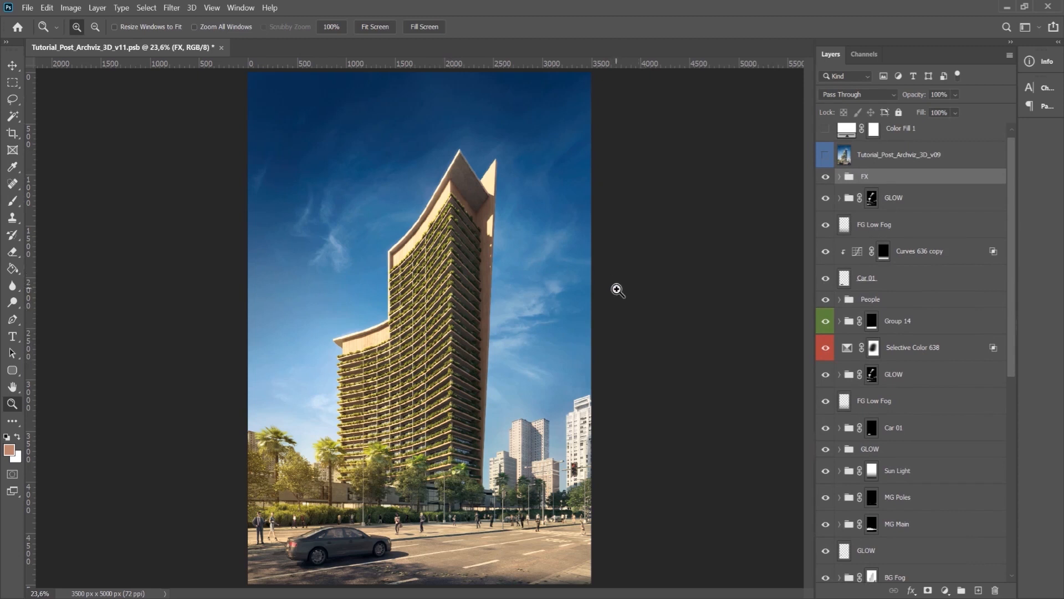
key(v)
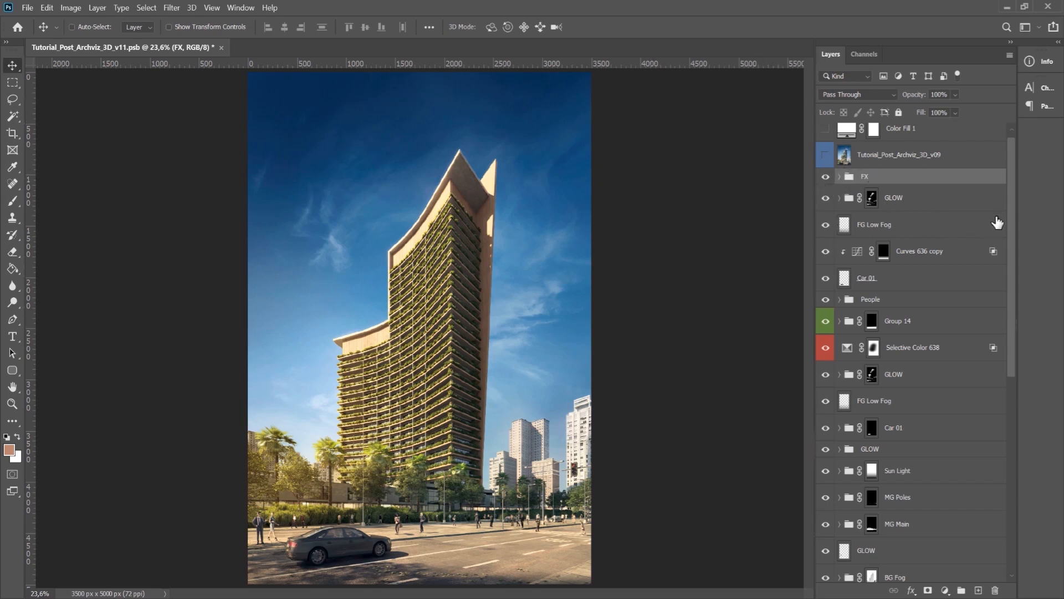
drag(1013, 215, 1013, 224)
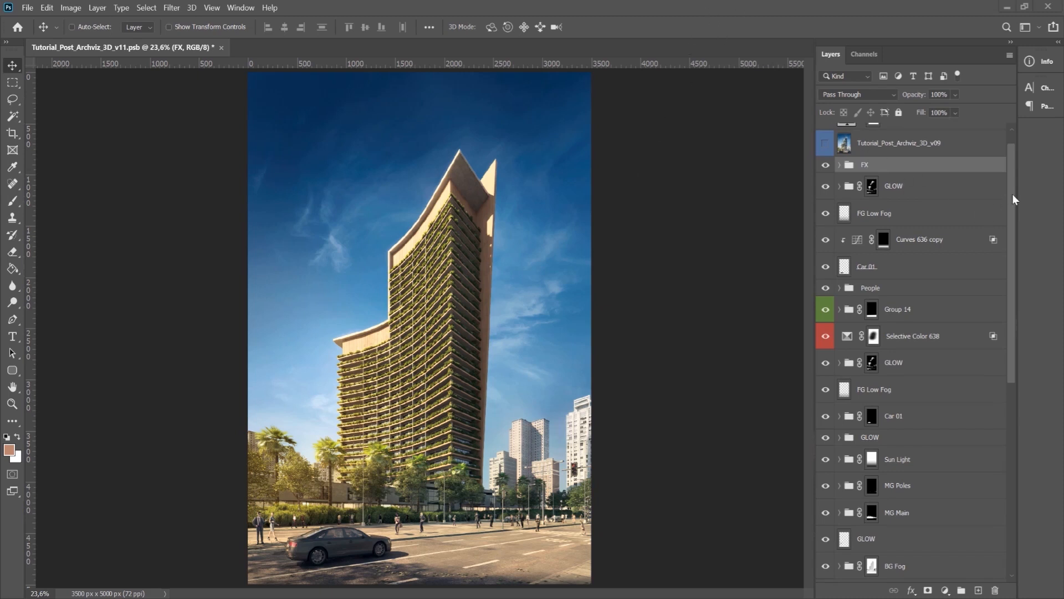
drag(1012, 194, 1013, 174)
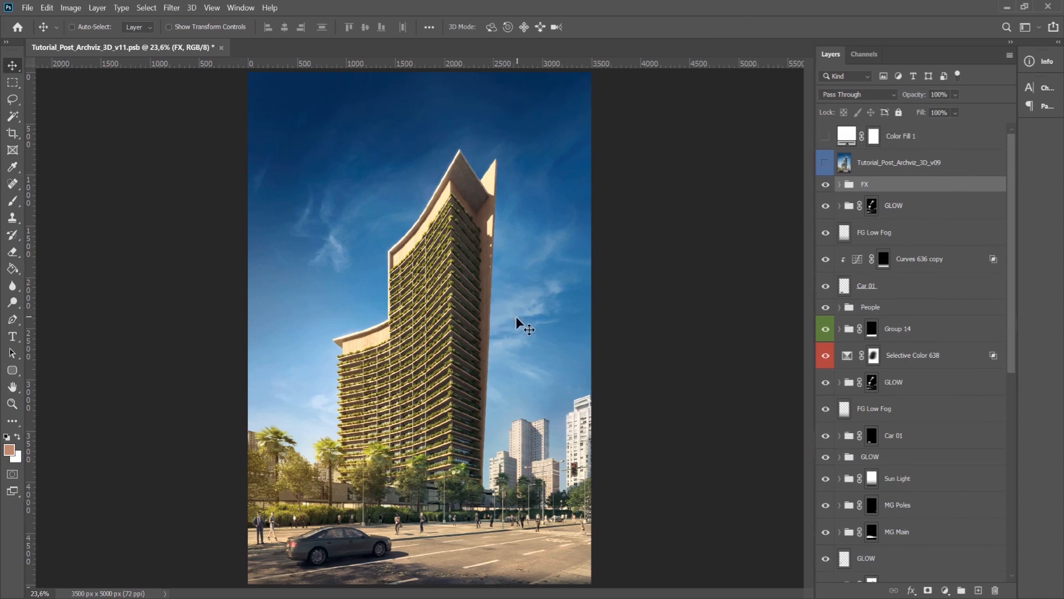
drag(1013, 262, 1003, 231)
Examine the tower close up at 50% zoom, from its roof down to the trees, people and car at street level.
click(12, 404)
click(433, 348)
click(434, 348)
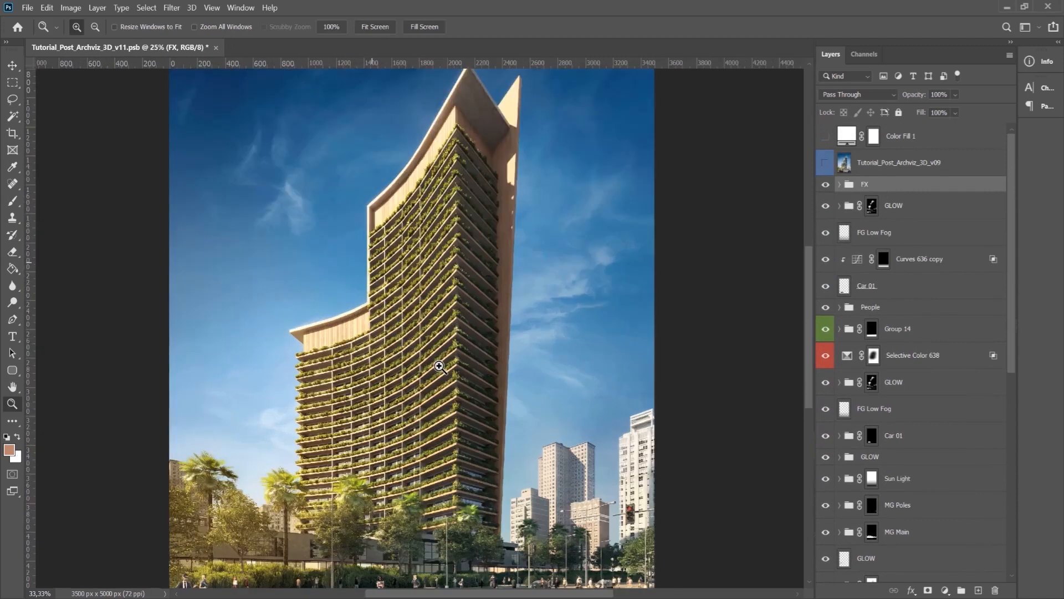
click(438, 370)
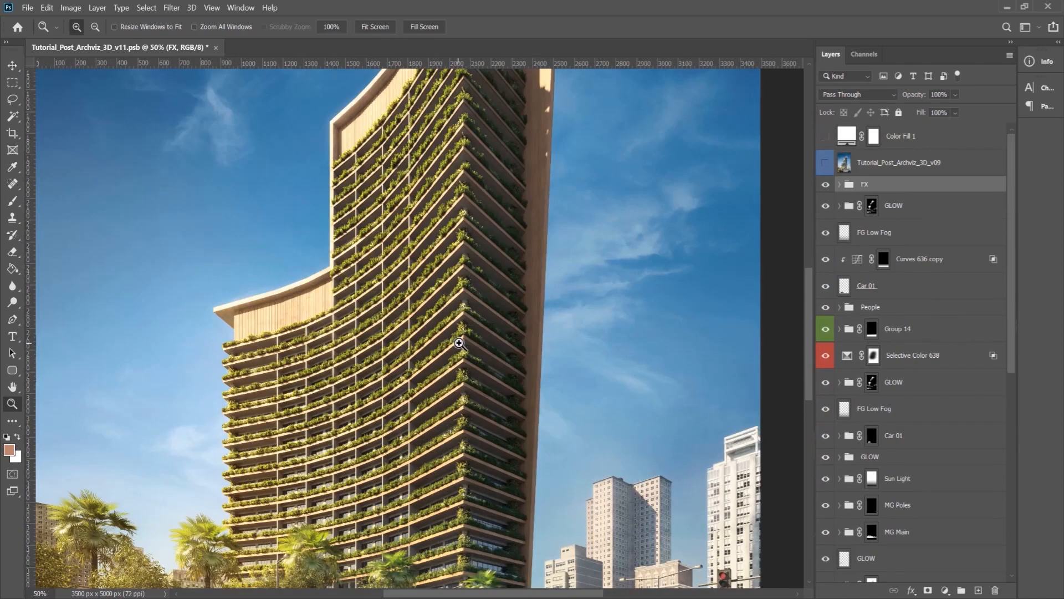
drag(473, 316, 500, 405)
scroll(501, 405, up, 5)
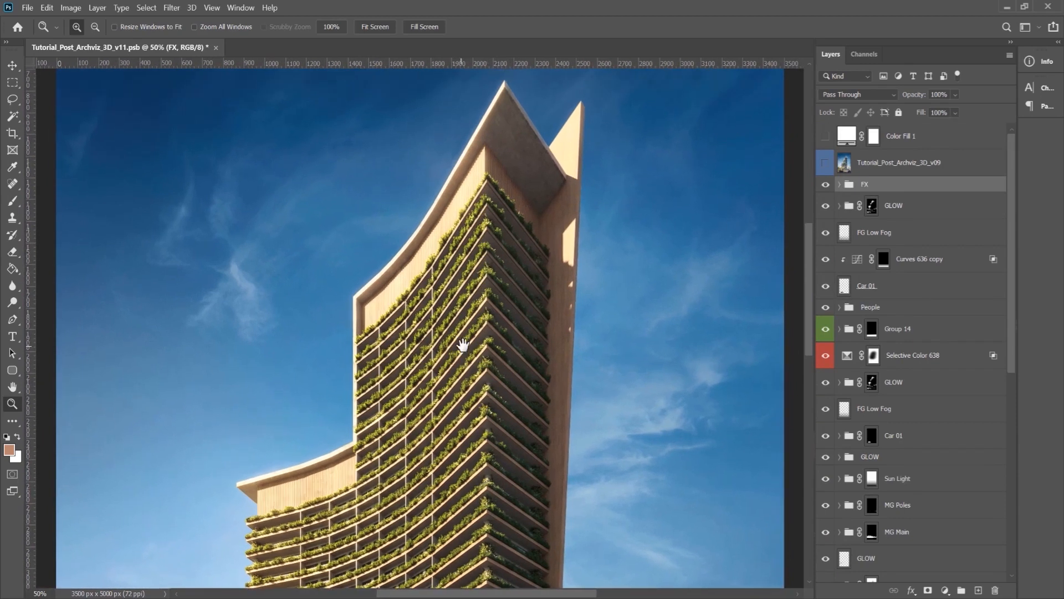
drag(478, 374, 482, 244)
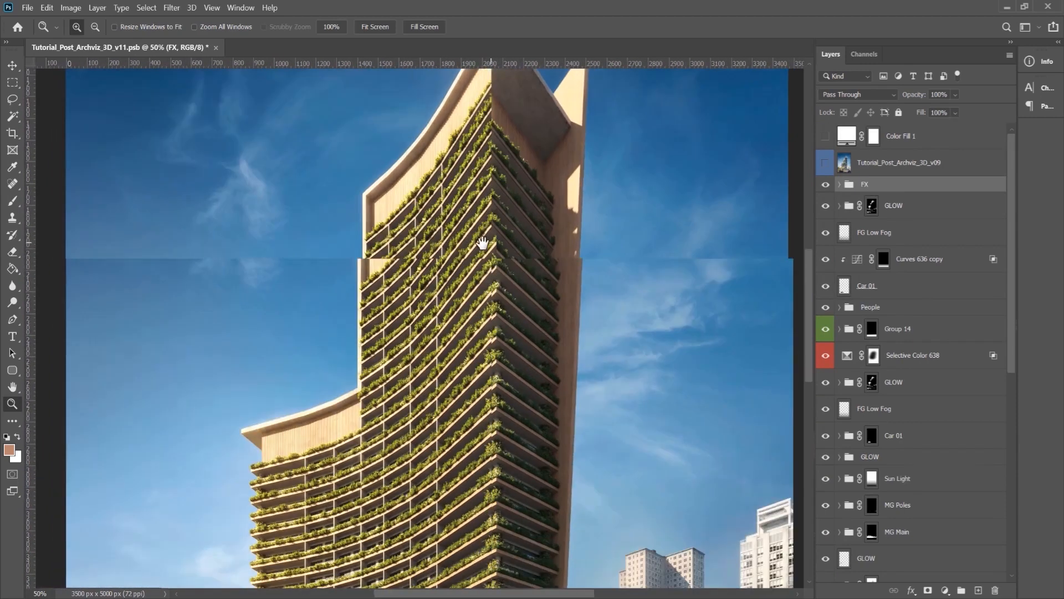
drag(471, 361, 461, 279)
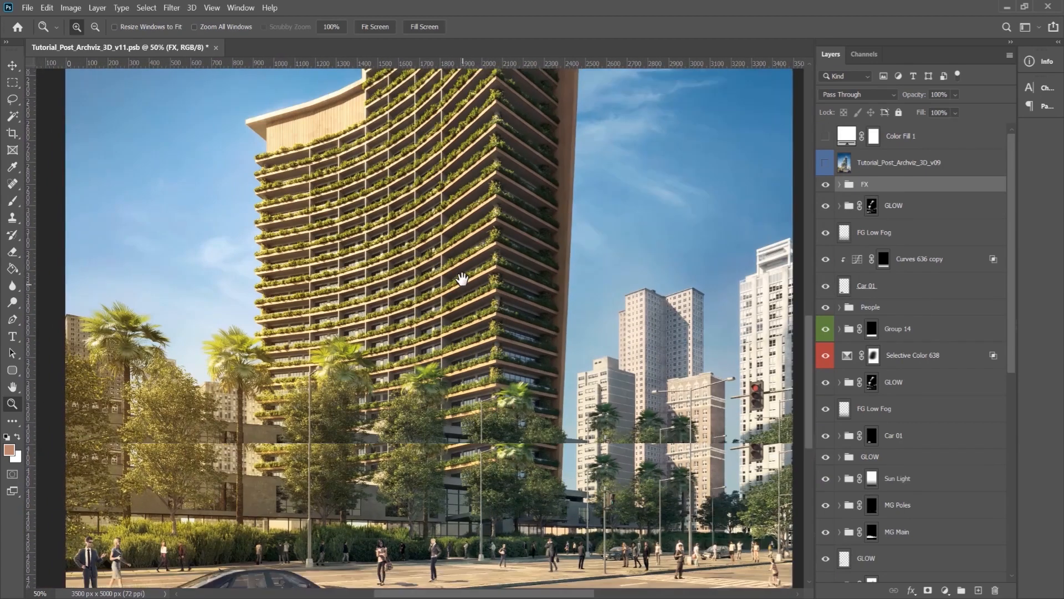
mouse_move(459, 346)
mouse_down()
mouse_move(461, 302)
mouse_move(468, 329)
mouse_up()
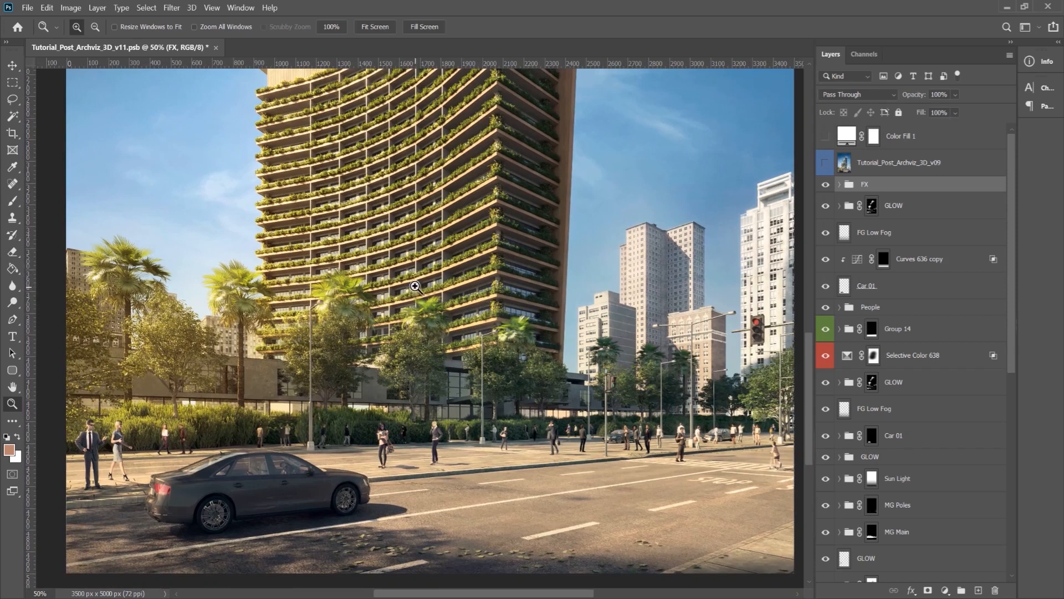
Switch to the Move tool and toggle the Tutorial_Post_Archviz_3D_v09 layer on and off to compare it with the composite.
key(v)
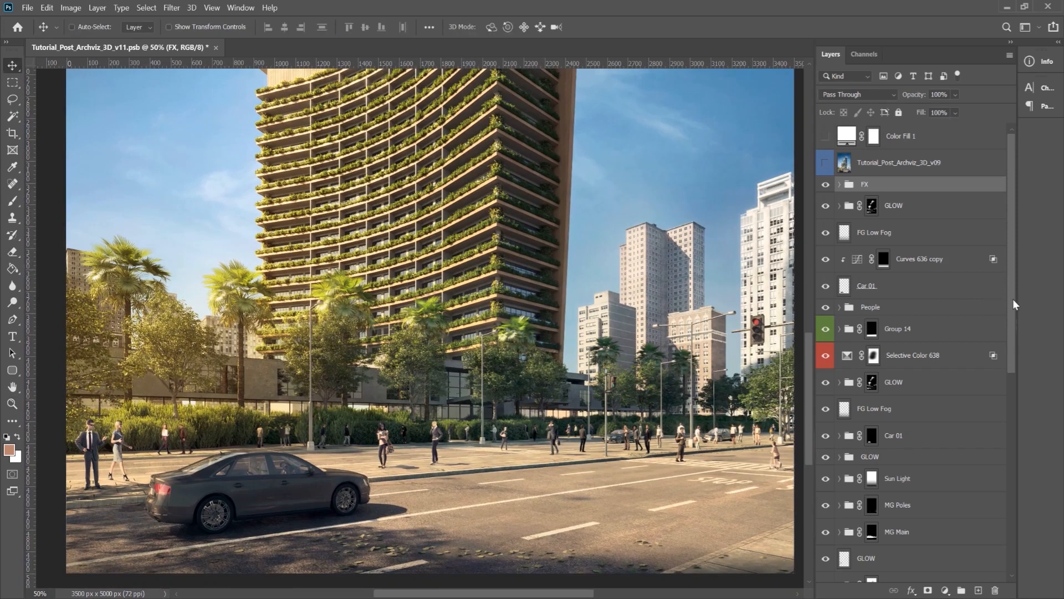
mouse_move(1013, 298)
mouse_down()
mouse_move(1014, 323)
mouse_move(1019, 294)
mouse_up()
click(826, 163)
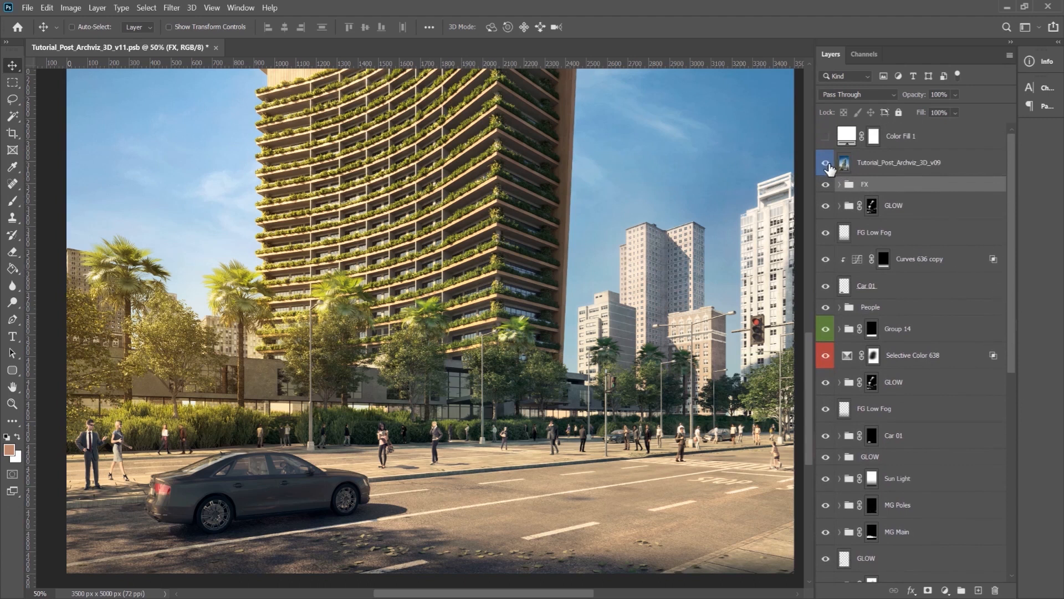
click(827, 165)
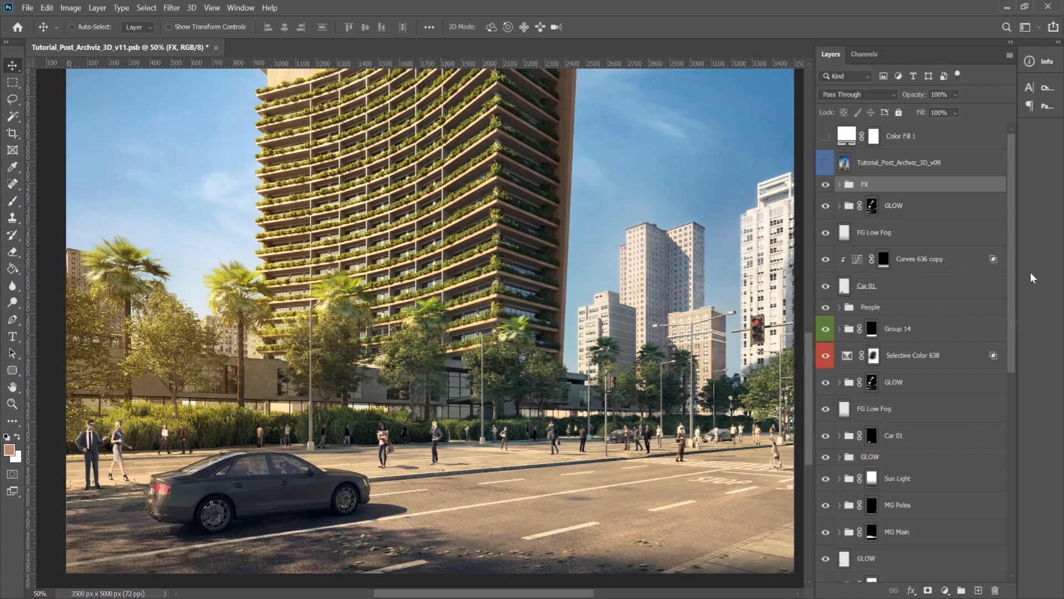
Duplicate the RGBA render layer from the Base group inside BG Mid Building and move the copy out, directly above the GLOW layer.
drag(1011, 285, 1017, 483)
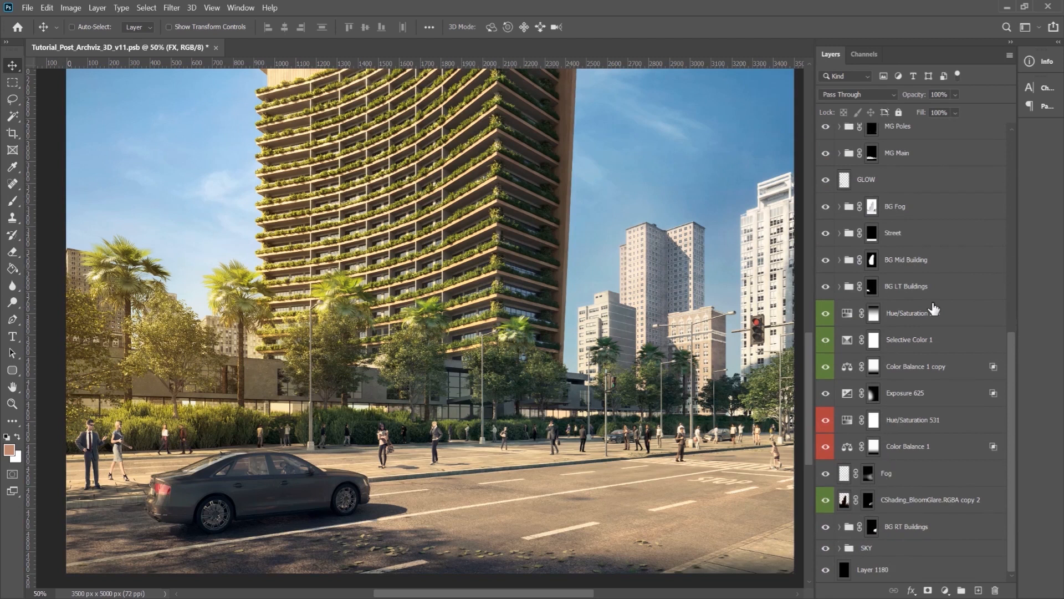
click(875, 265)
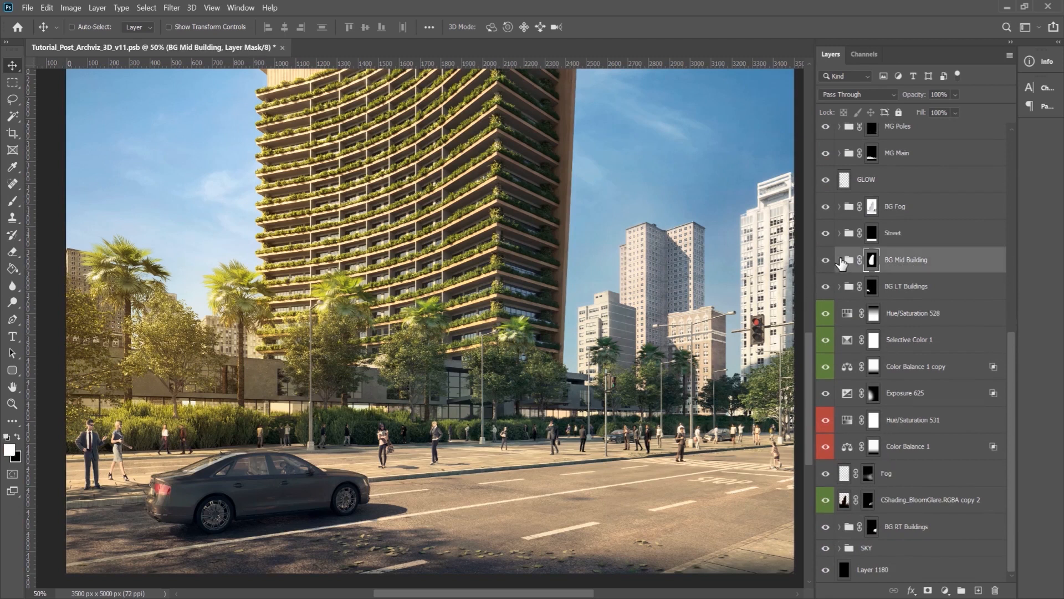
click(839, 259)
click(849, 314)
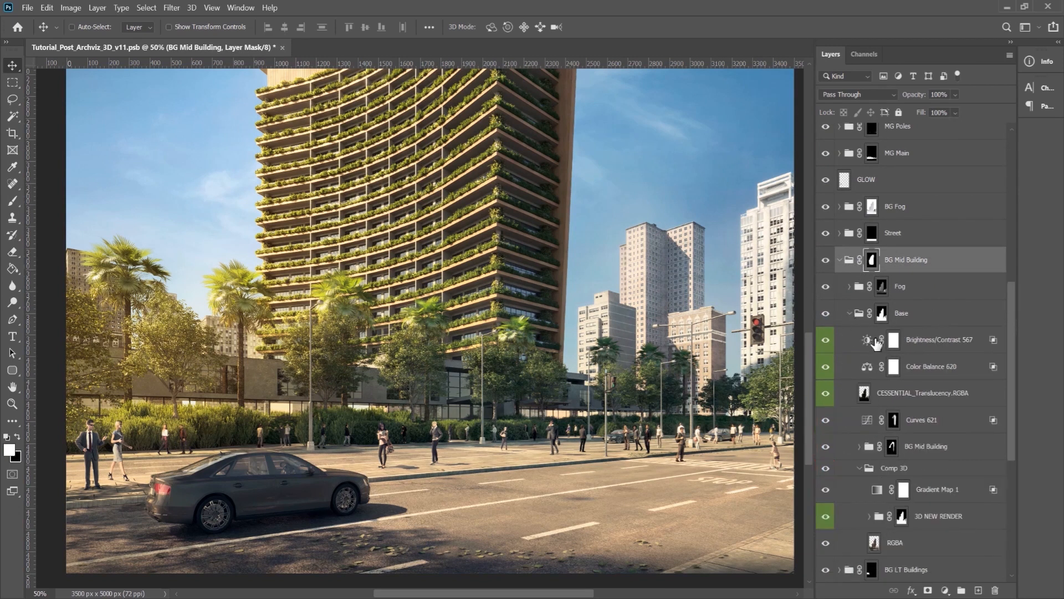
click(908, 541)
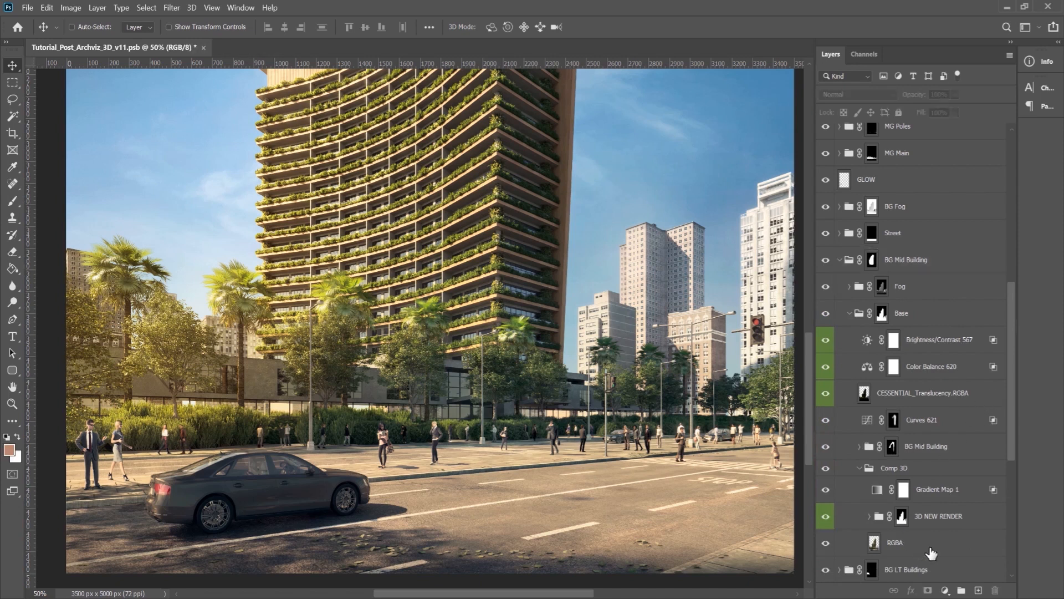
key(ctrl+j)
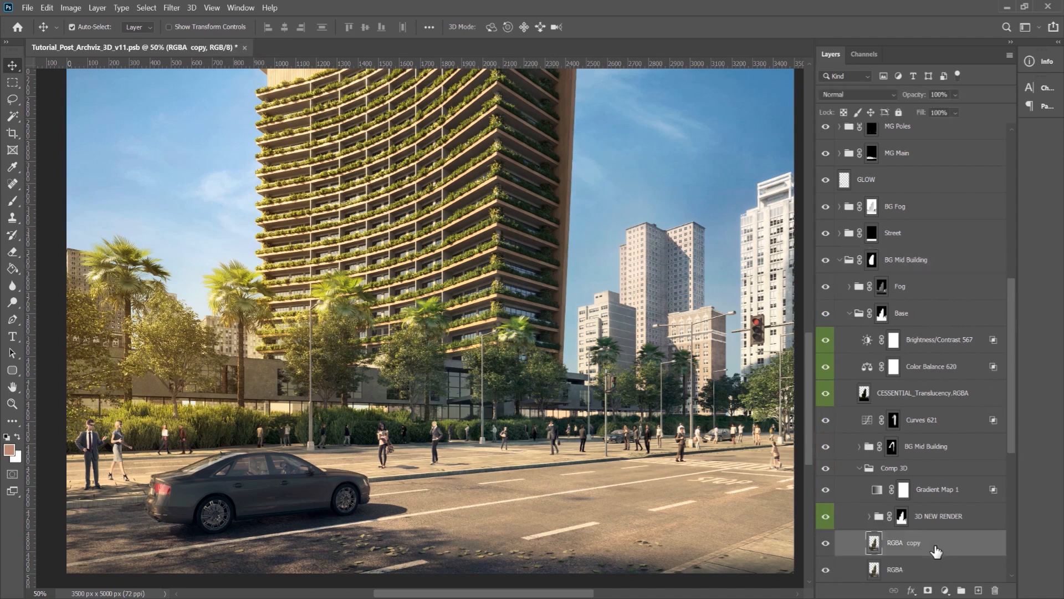
drag(936, 551, 909, 188)
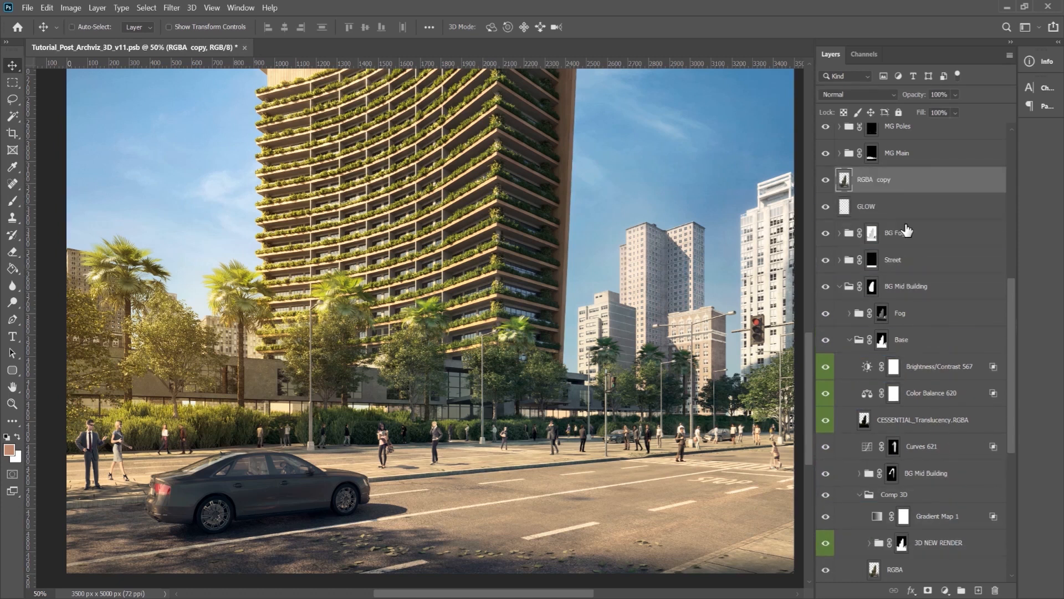
Collapse the Base and BG Mid Building groups and rename the duplicated render layer as RGBA.
click(849, 339)
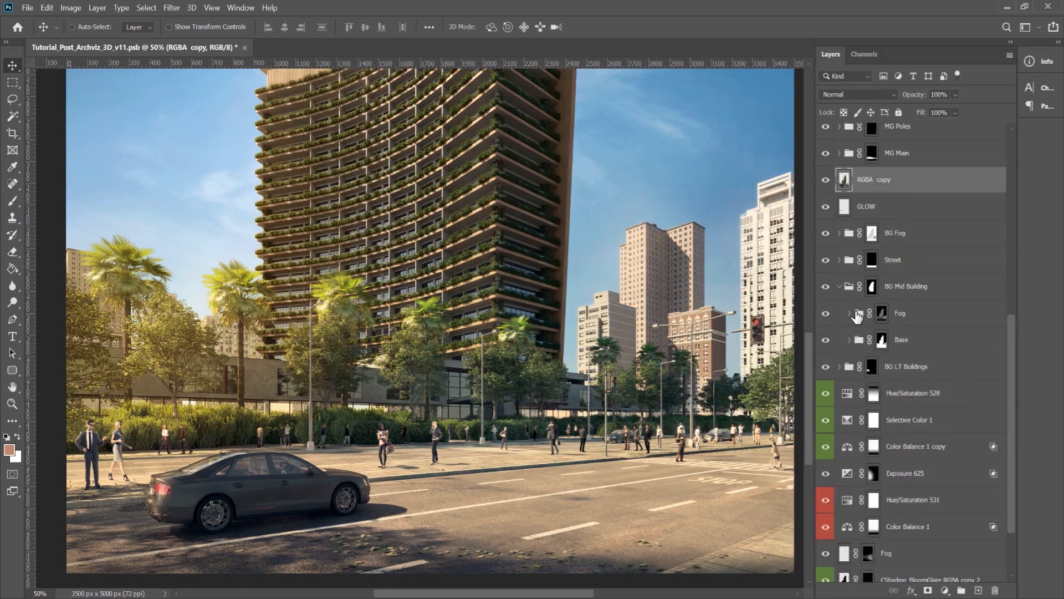
click(839, 287)
scroll(891, 424, up, 5)
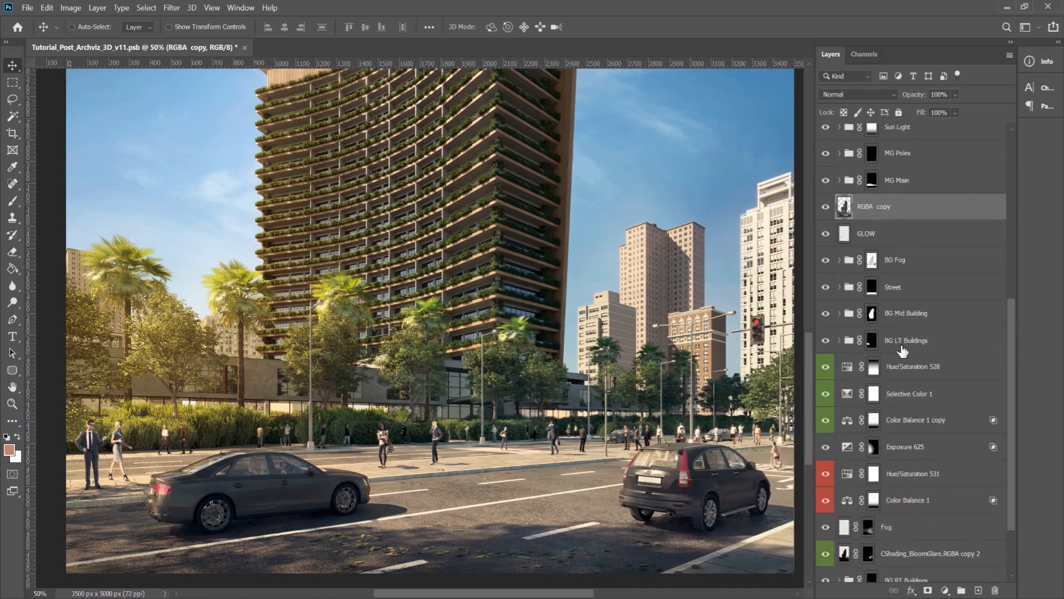
double_click(890, 421)
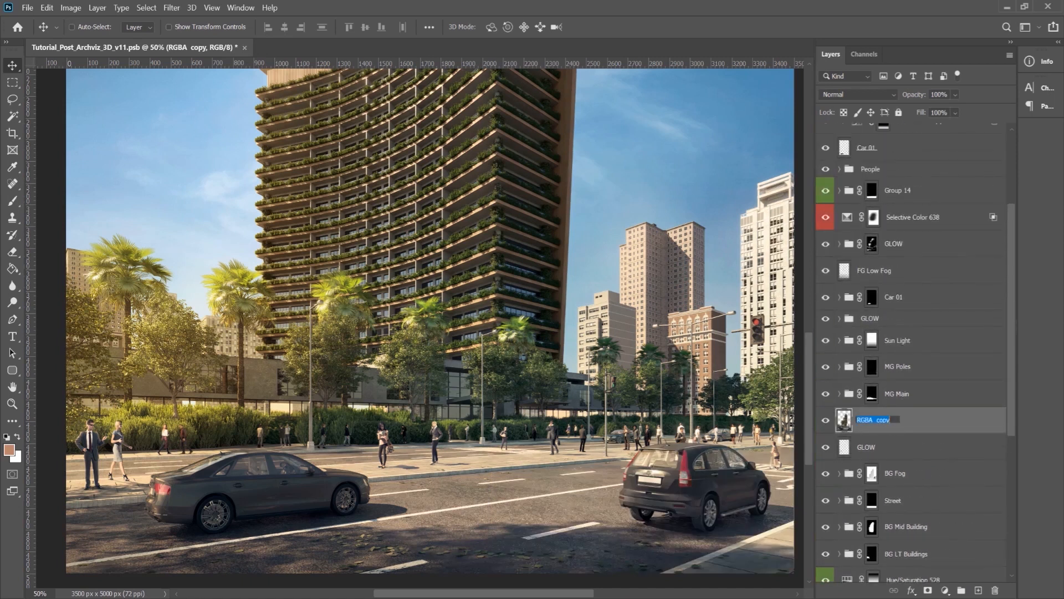
key(Return)
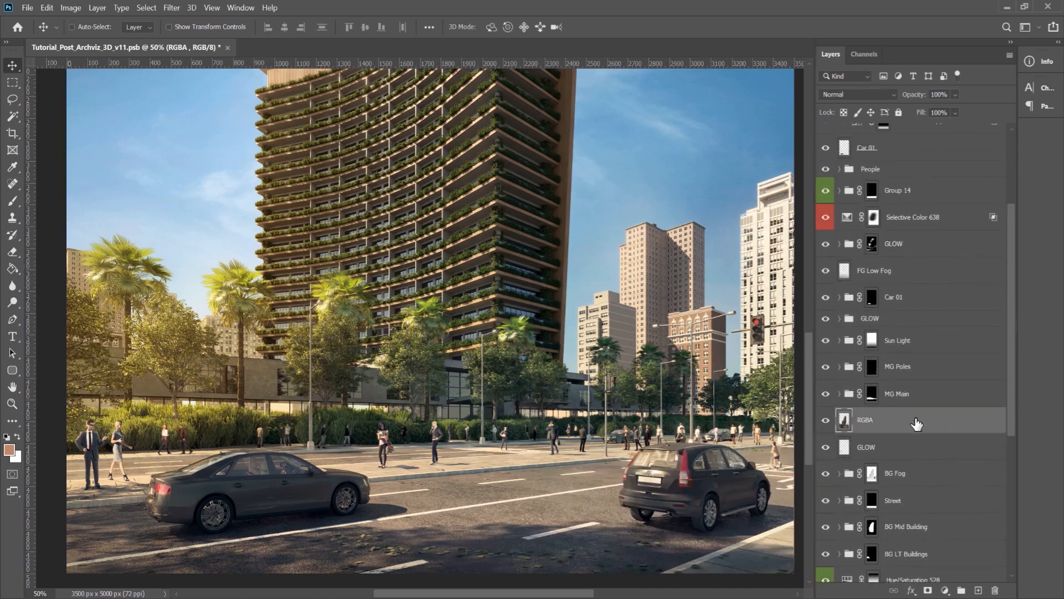
Move the renamed RGBA layer up the stack to directly above the FX group.
drag(915, 421, 918, 158)
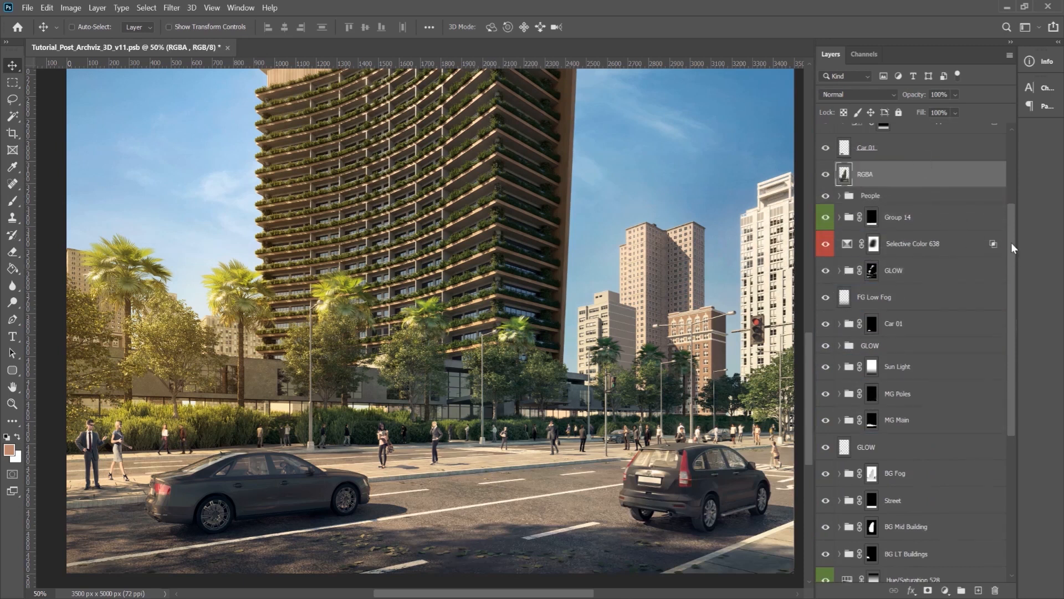
drag(1011, 247, 1015, 166)
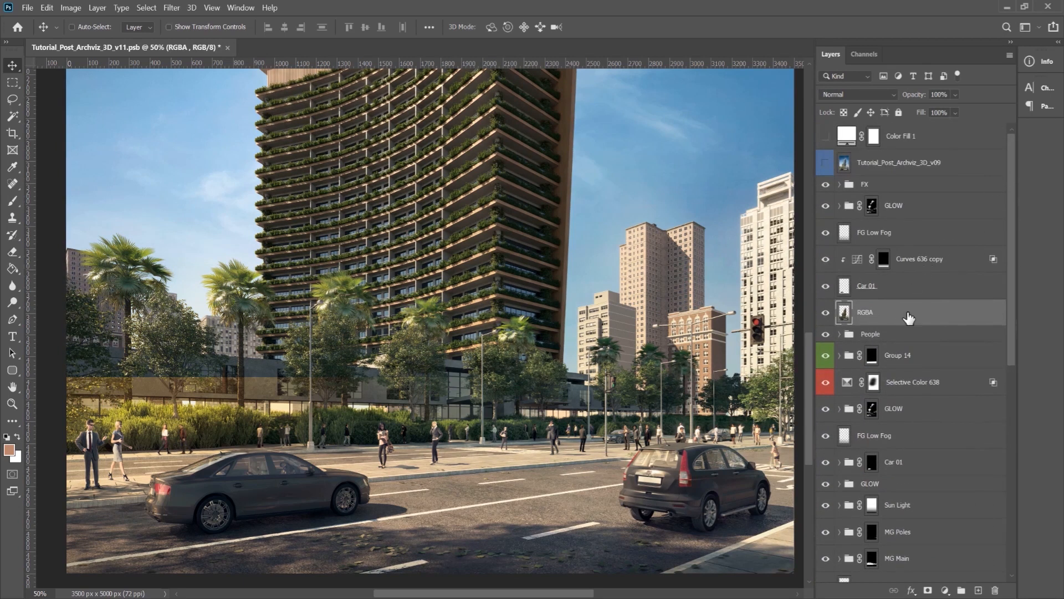
drag(907, 311, 921, 176)
drag(922, 172, 920, 176)
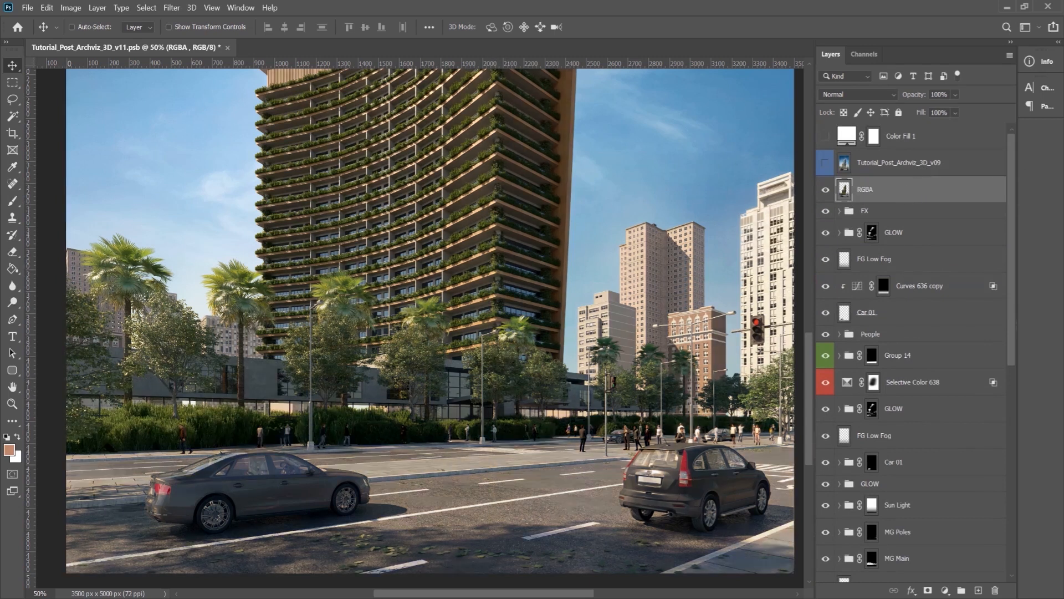
Fit the whole image in the window and toggle the RGBA layer's visibility to compare the raw render with the final composite.
click(11, 404)
right_click(480, 395)
click(499, 400)
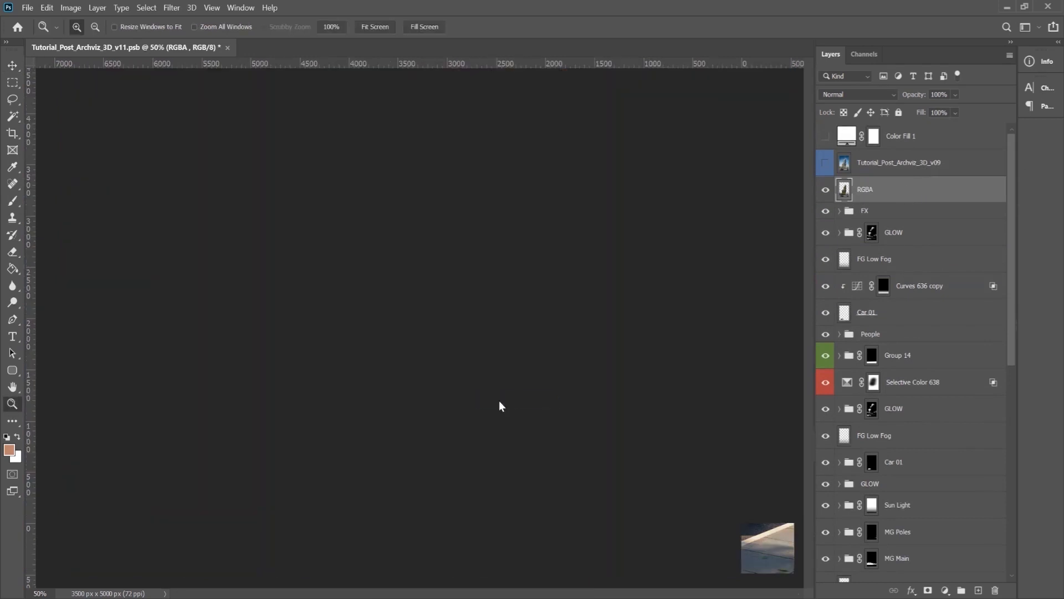
key(v)
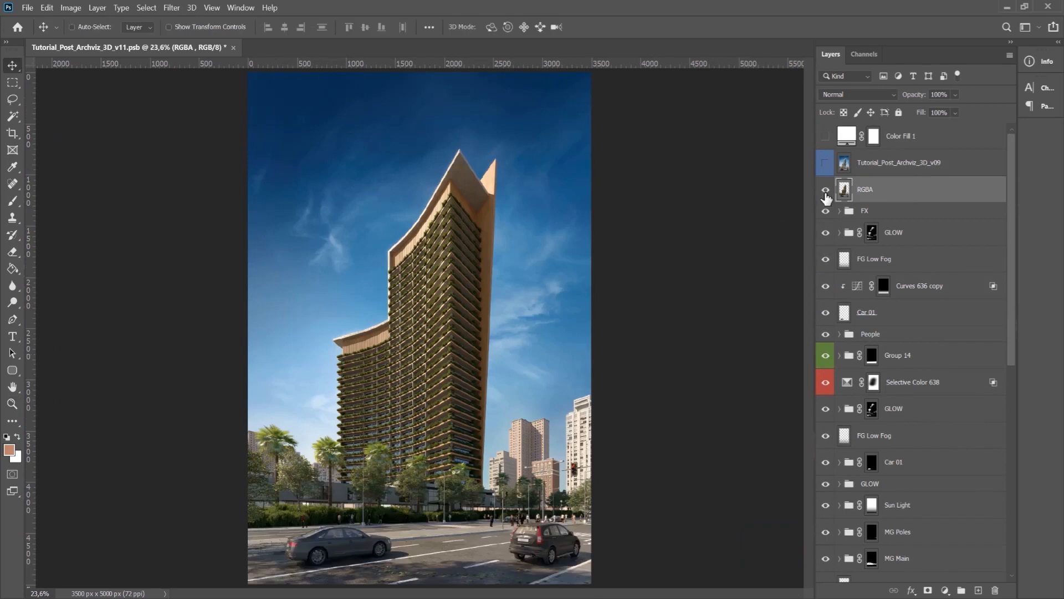
click(826, 191)
click(826, 191)
click(822, 194)
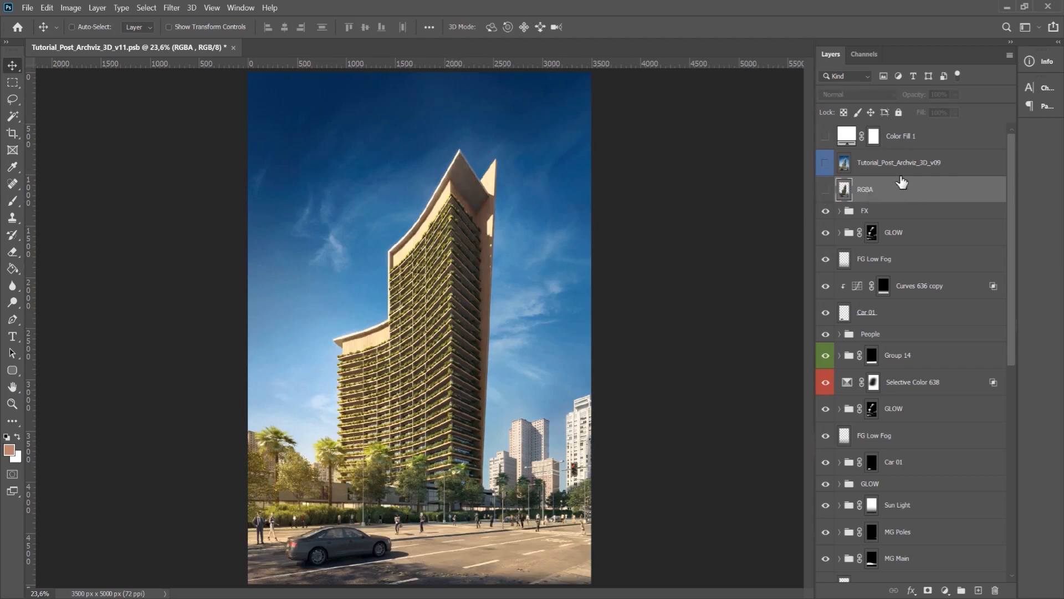
click(826, 192)
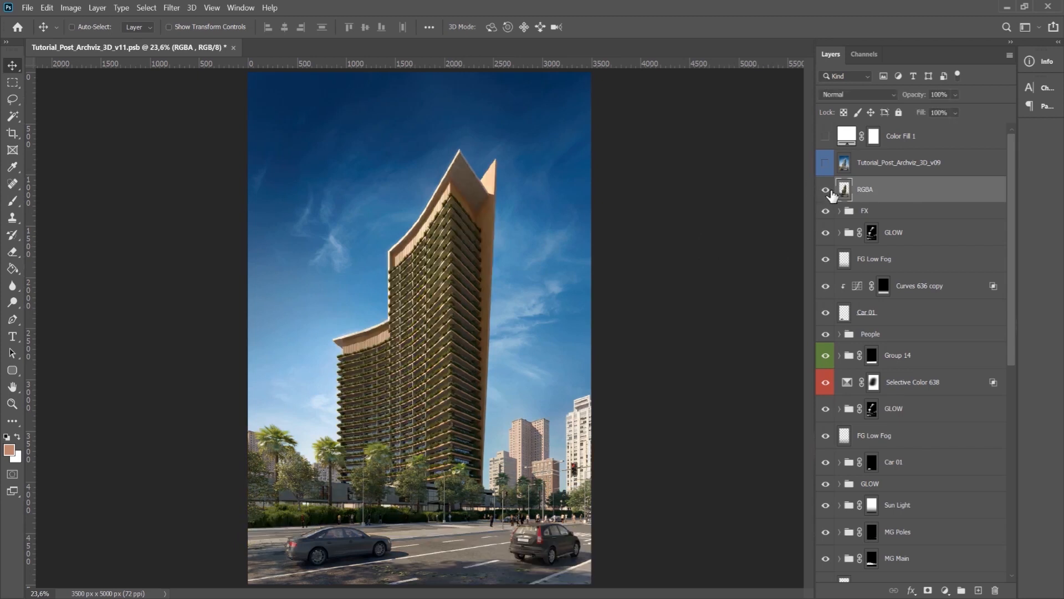
Switch the RGBA layer off and on repeatedly to compare the tower, street and background buildings, leaving the layer hidden.
click(827, 191)
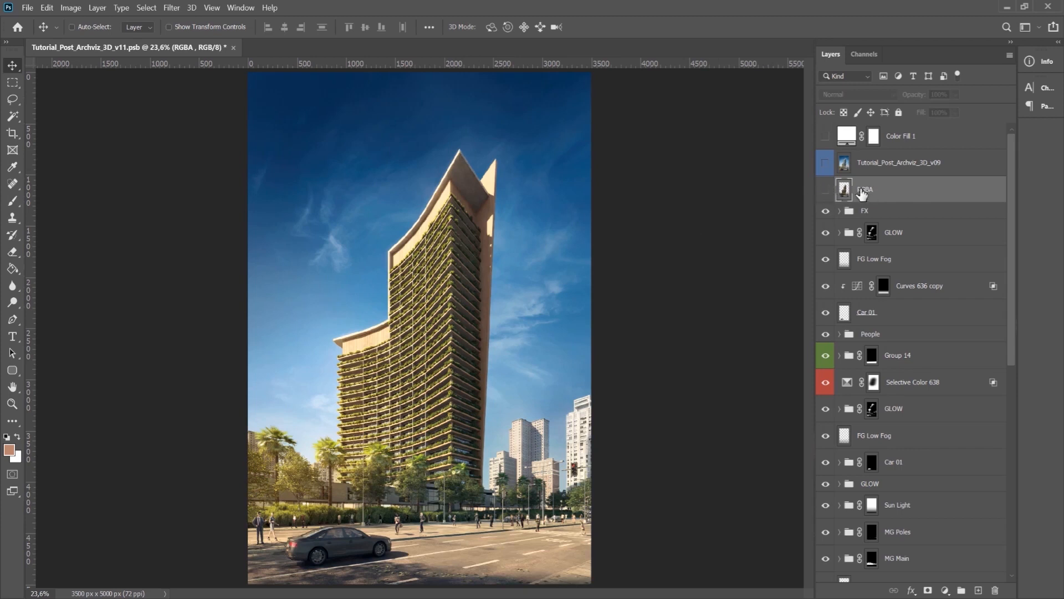
click(827, 191)
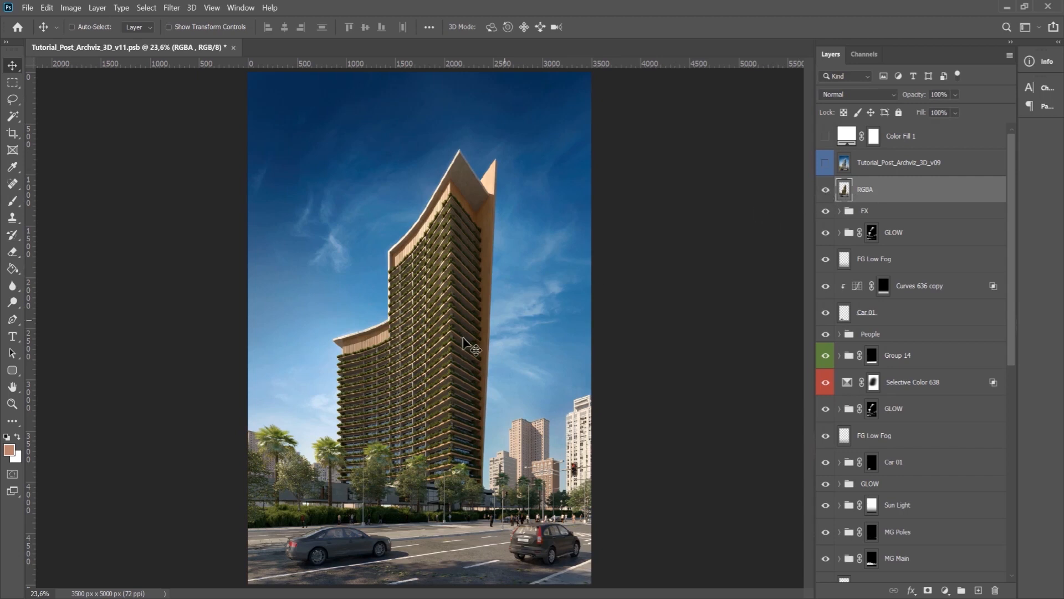
click(826, 191)
click(826, 191)
click(825, 190)
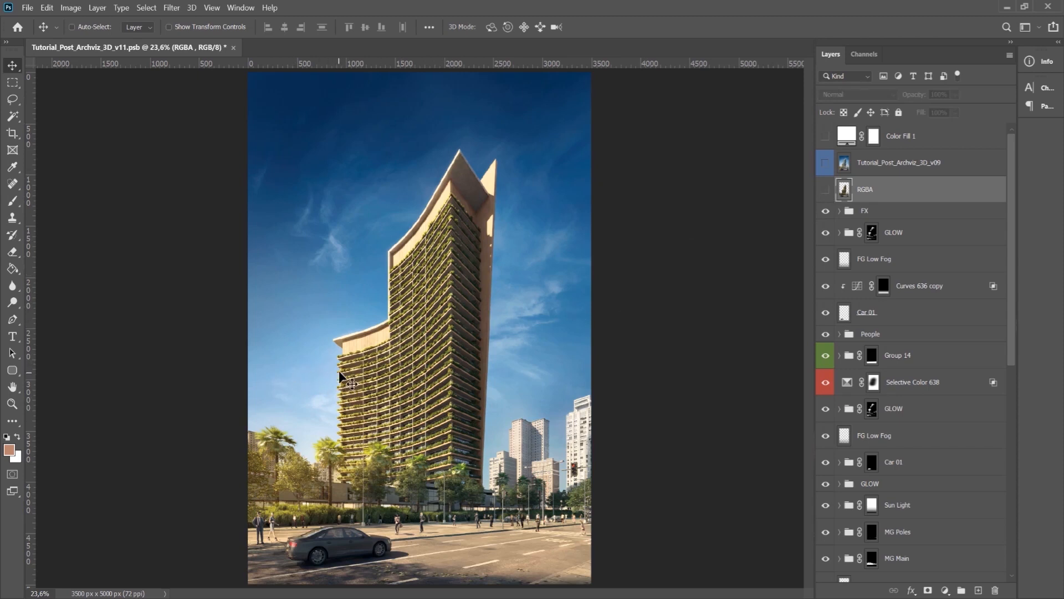
click(826, 190)
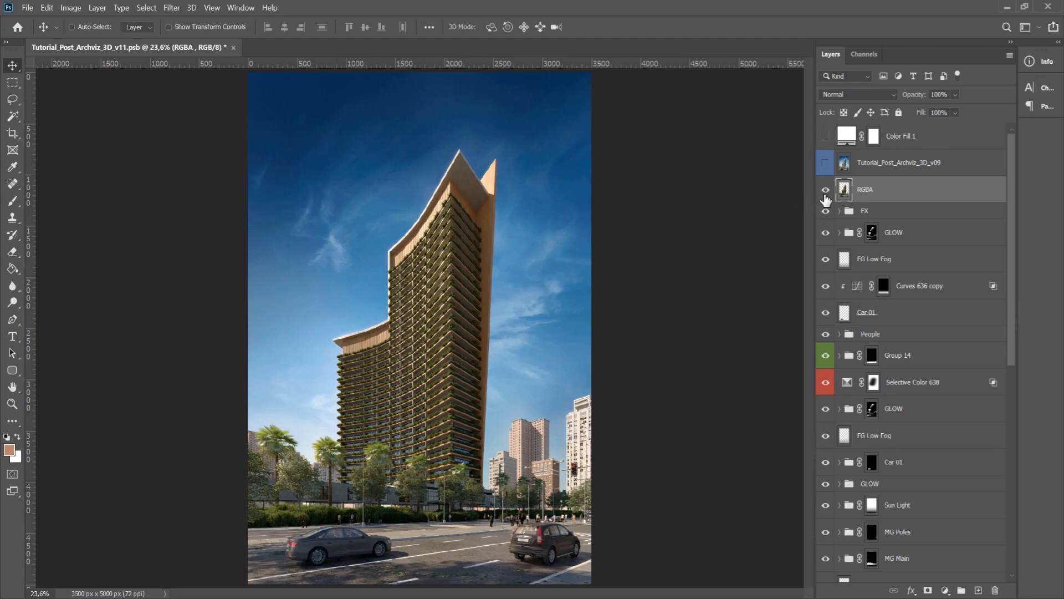
click(825, 192)
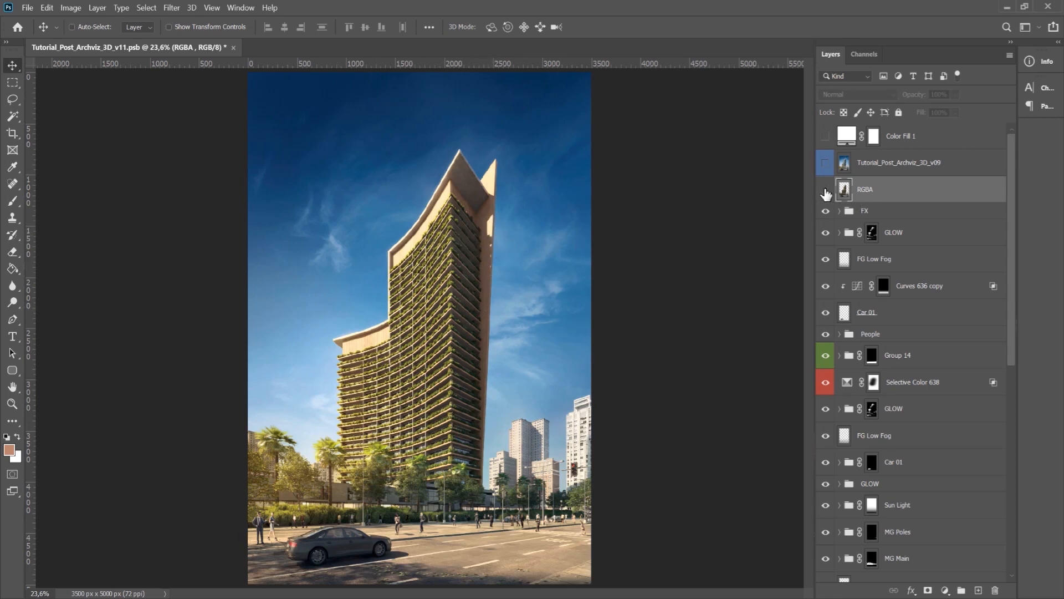
click(826, 190)
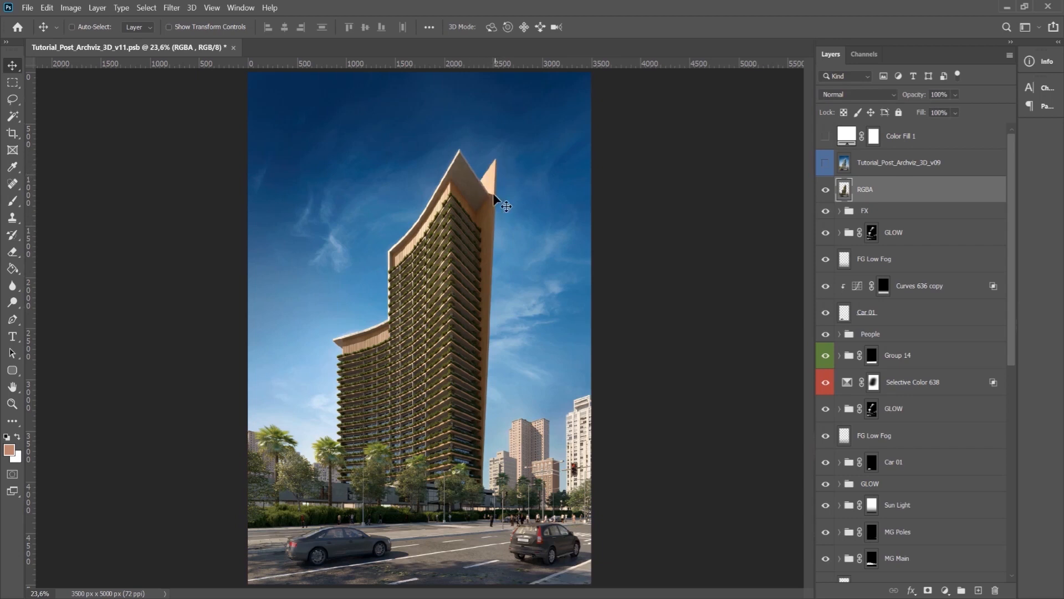
click(826, 189)
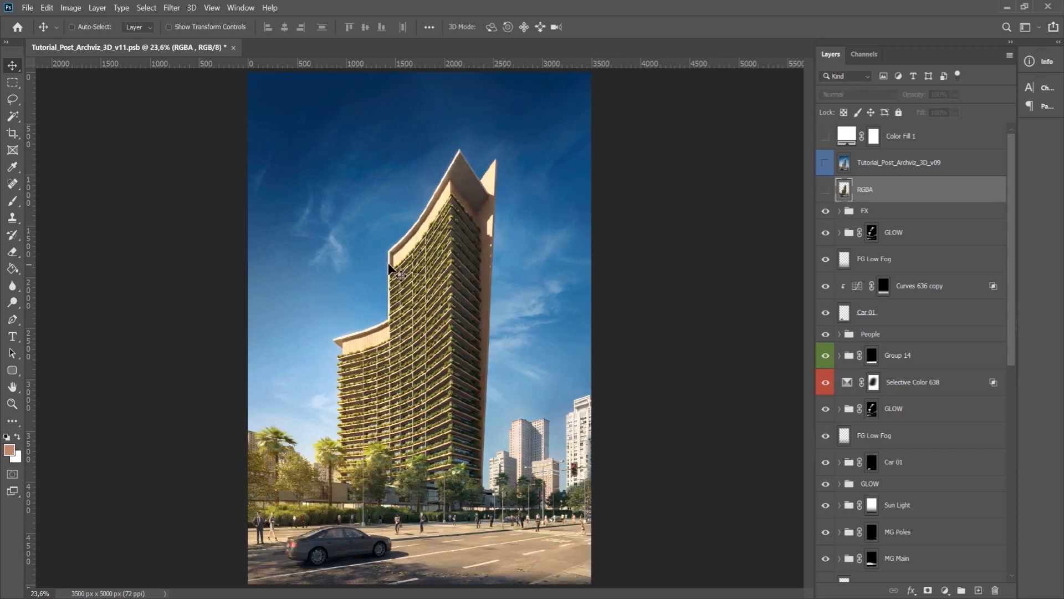
Inspect the final composite at 100%, following the planted balconies from the lower facade up to the tower's roof.
click(12, 404)
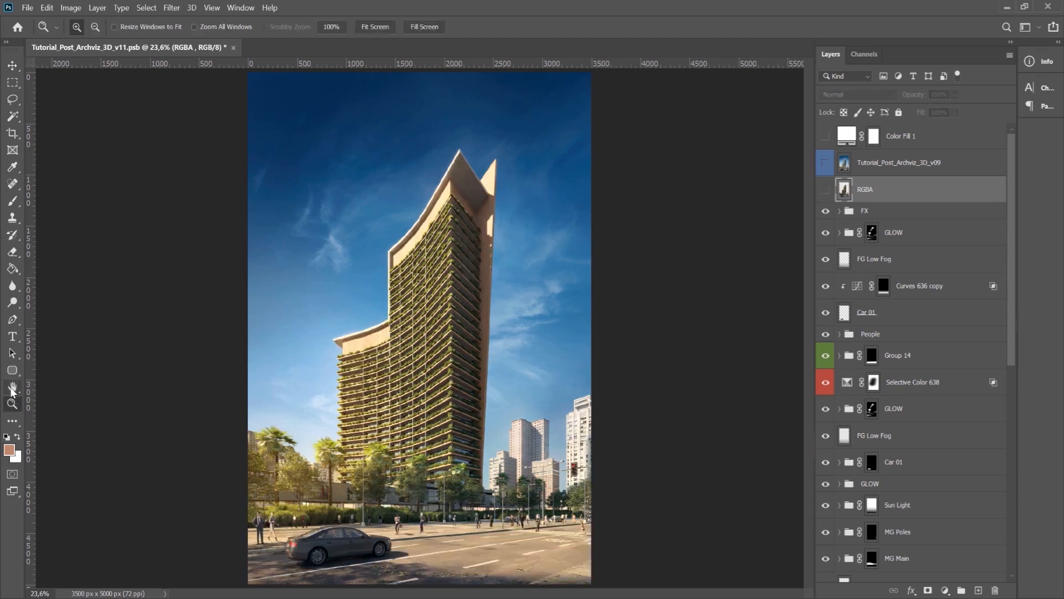
click(403, 386)
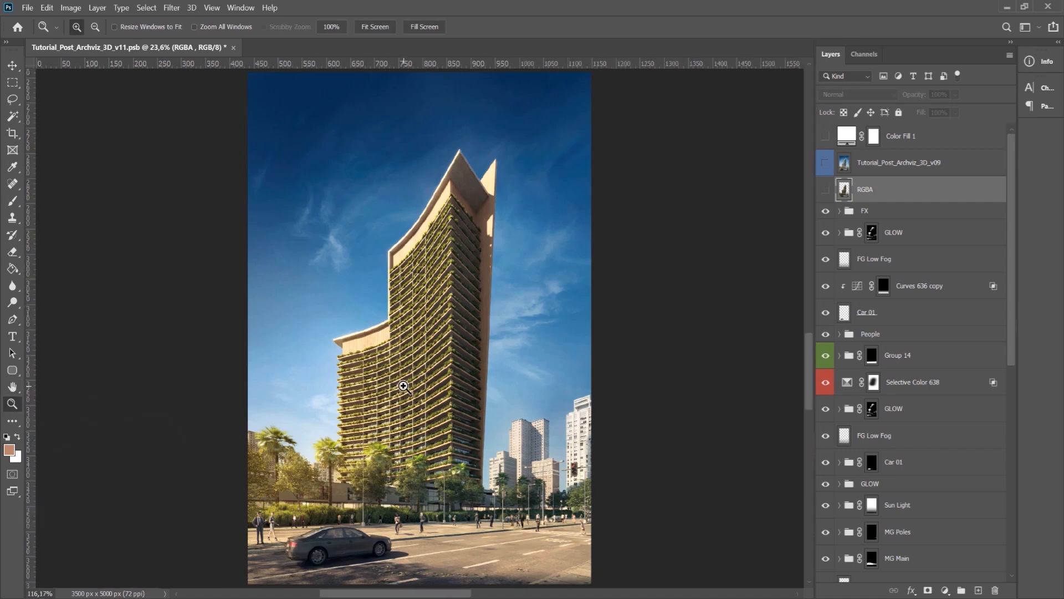
click(414, 372)
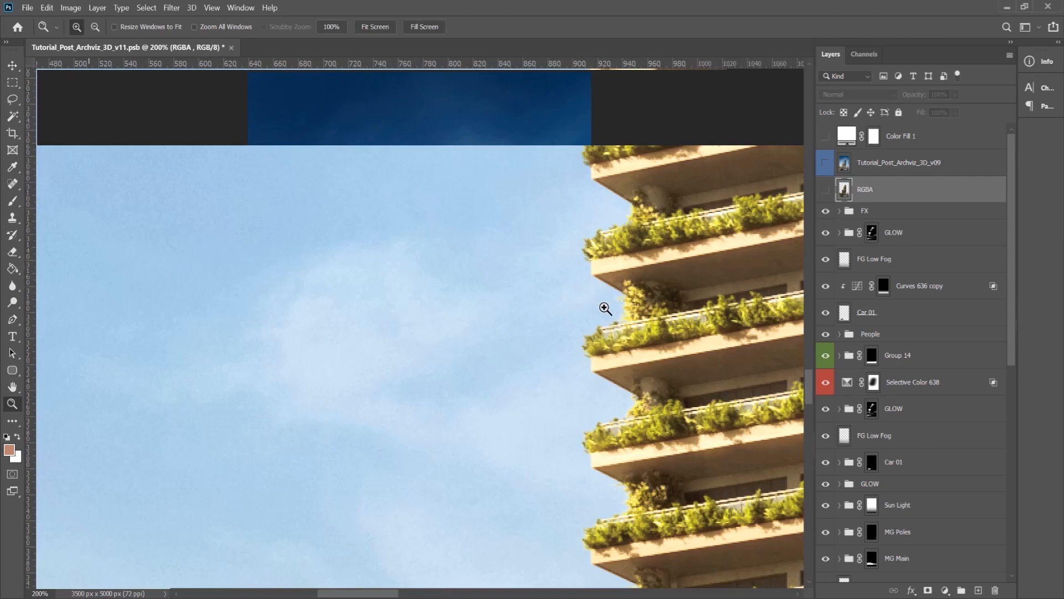
right_click(604, 308)
click(634, 333)
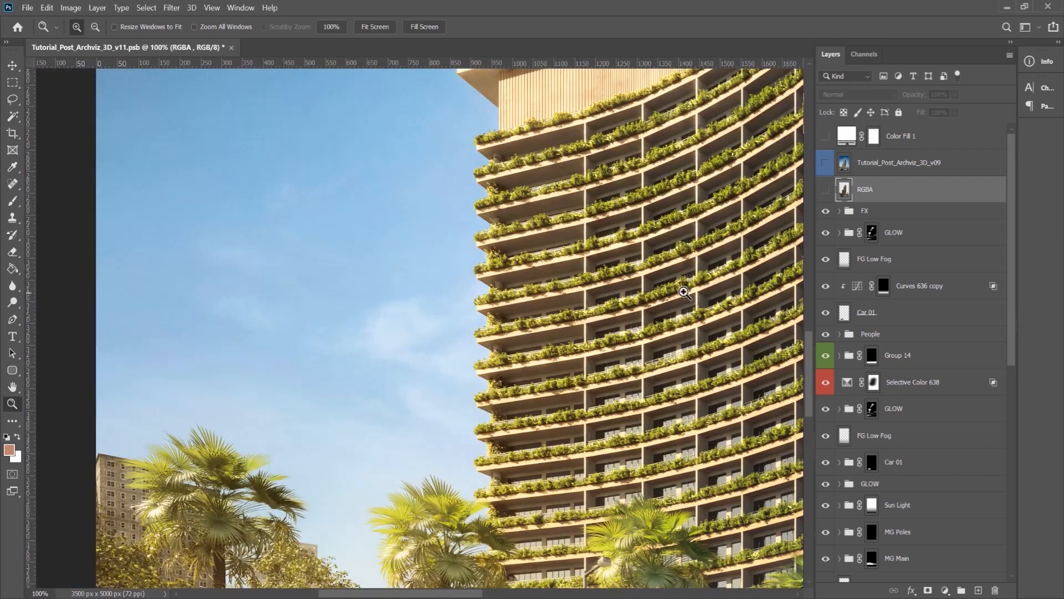
drag(653, 301, 523, 385)
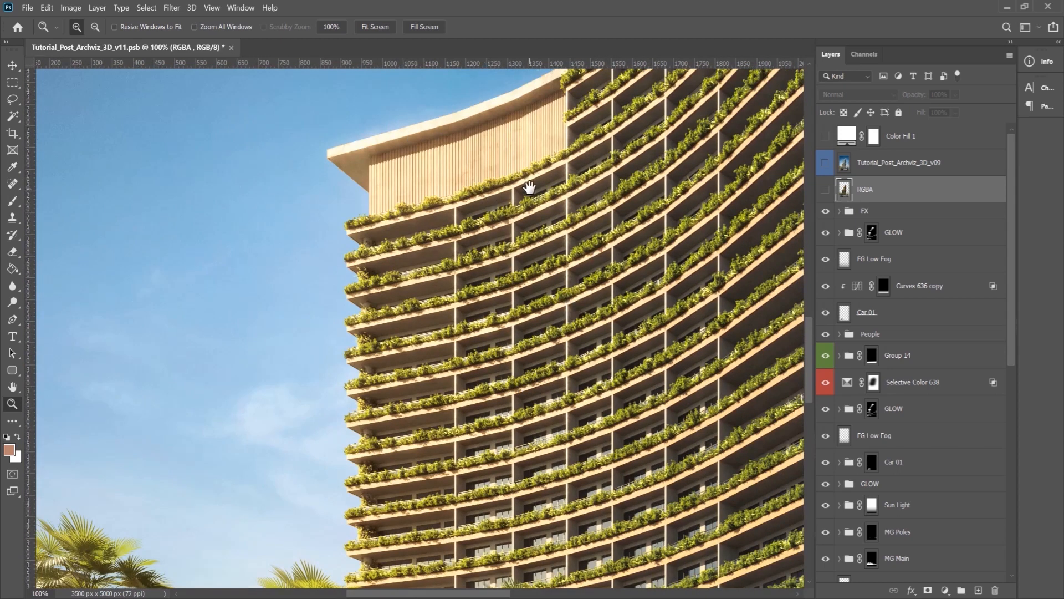
drag(449, 252, 404, 281)
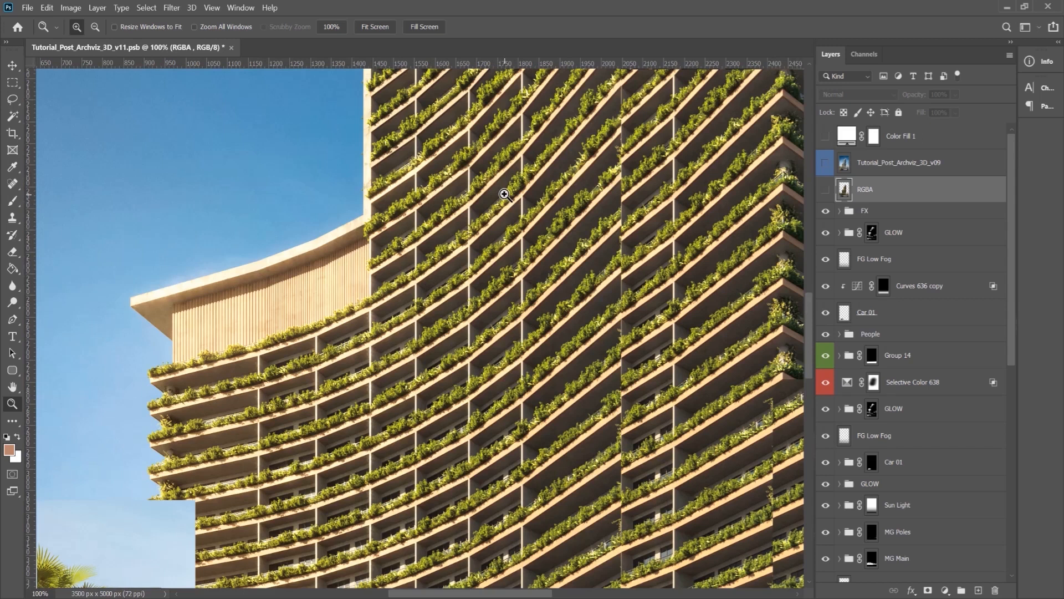
drag(513, 179, 456, 411)
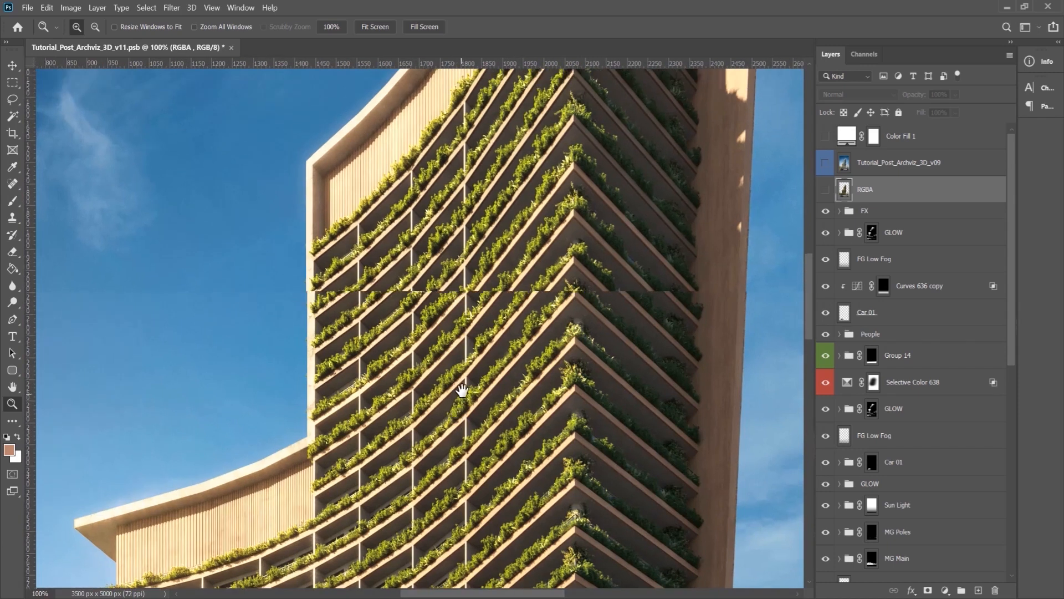
drag(543, 246, 534, 463)
drag(572, 293, 540, 428)
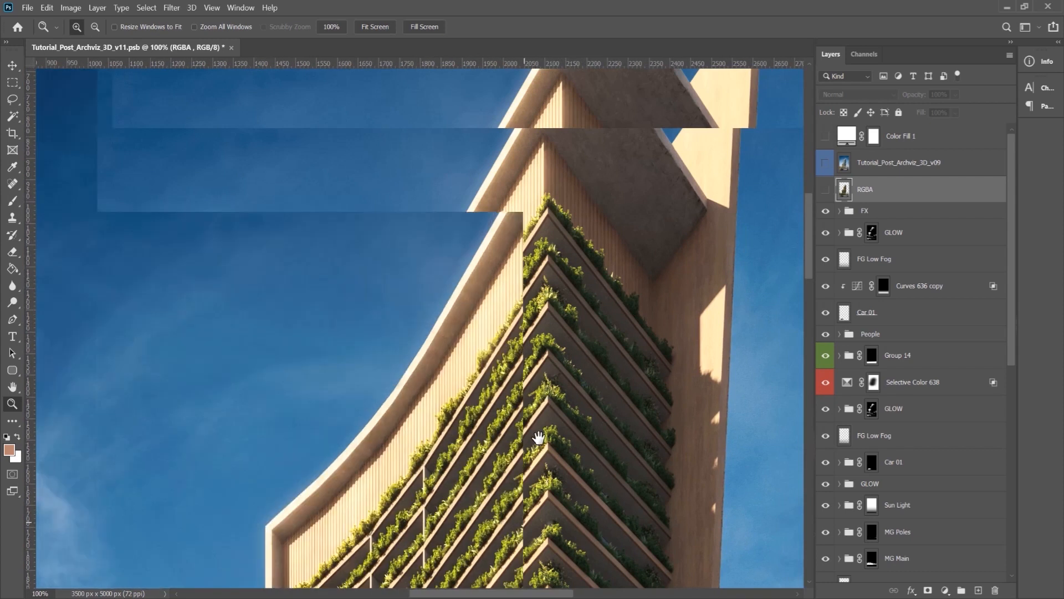
drag(581, 258, 559, 325)
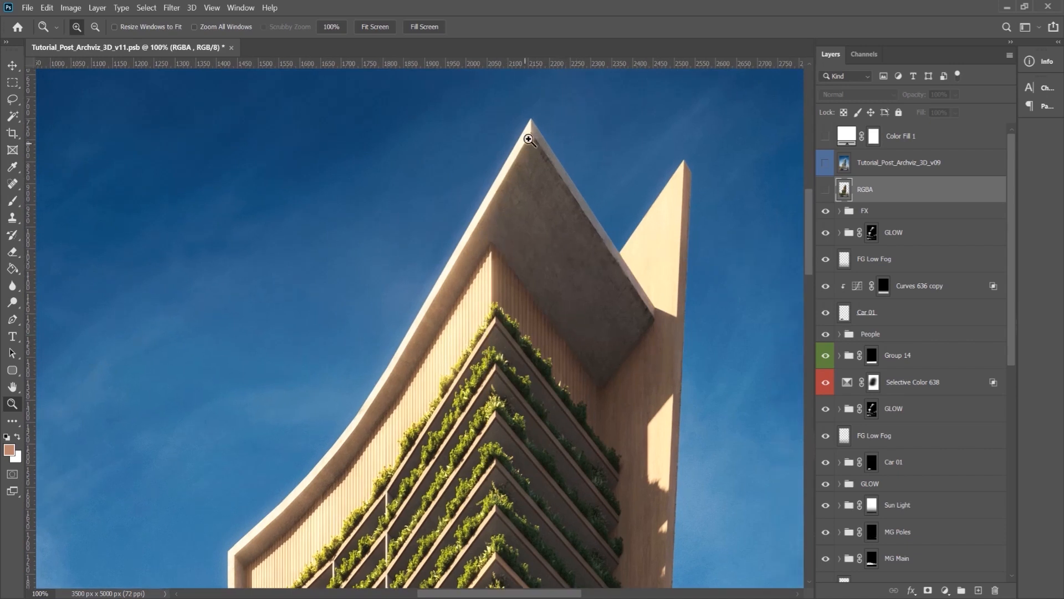
Show the RGBA layer and examine the raw render's concrete roof overhang up close, ending at 200%.
click(656, 357)
drag(627, 328, 610, 456)
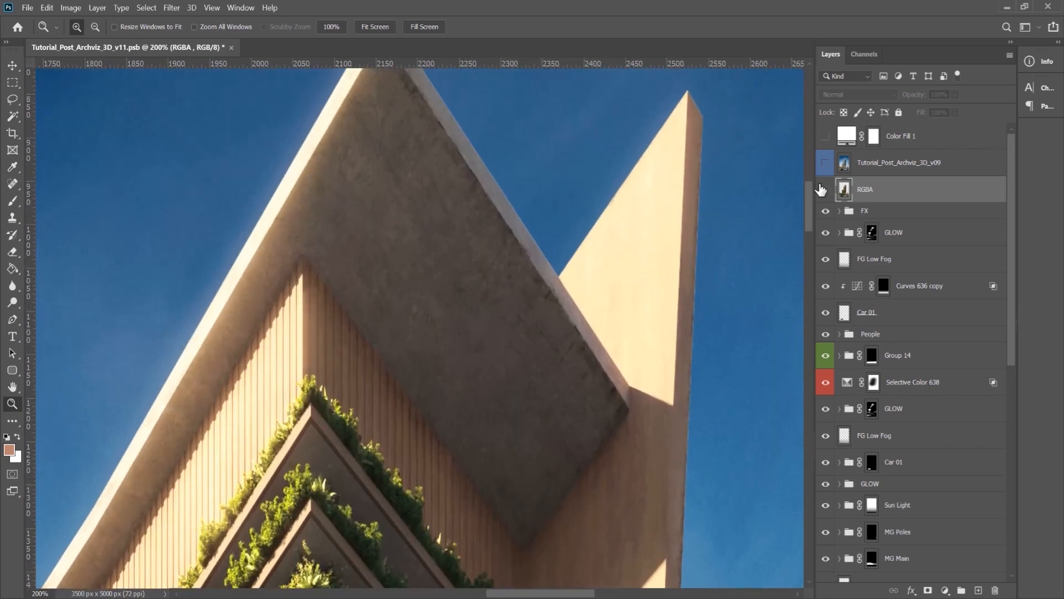
click(826, 191)
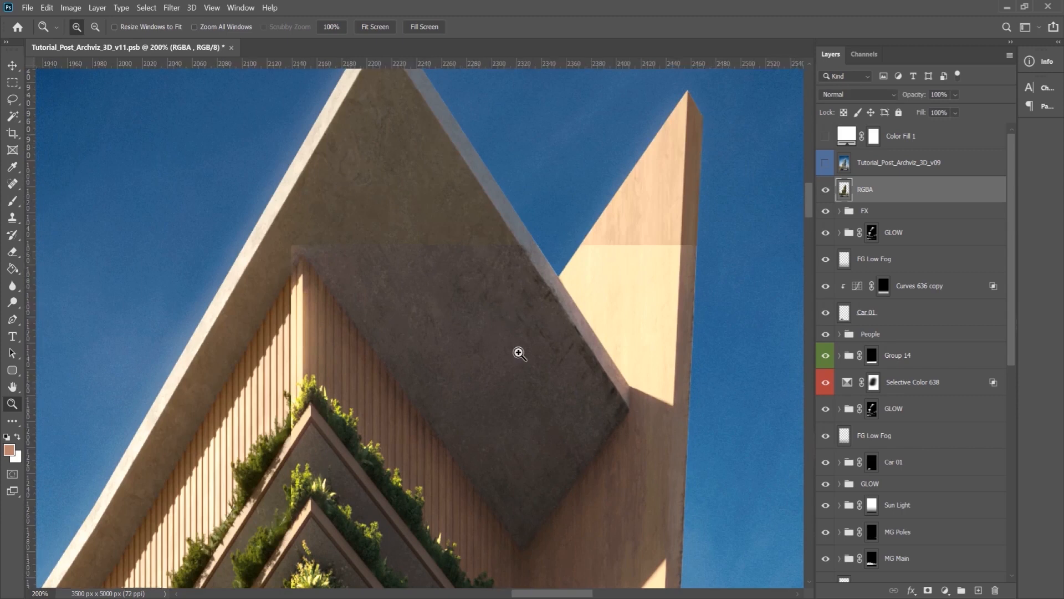
click(519, 344)
drag(521, 334, 508, 285)
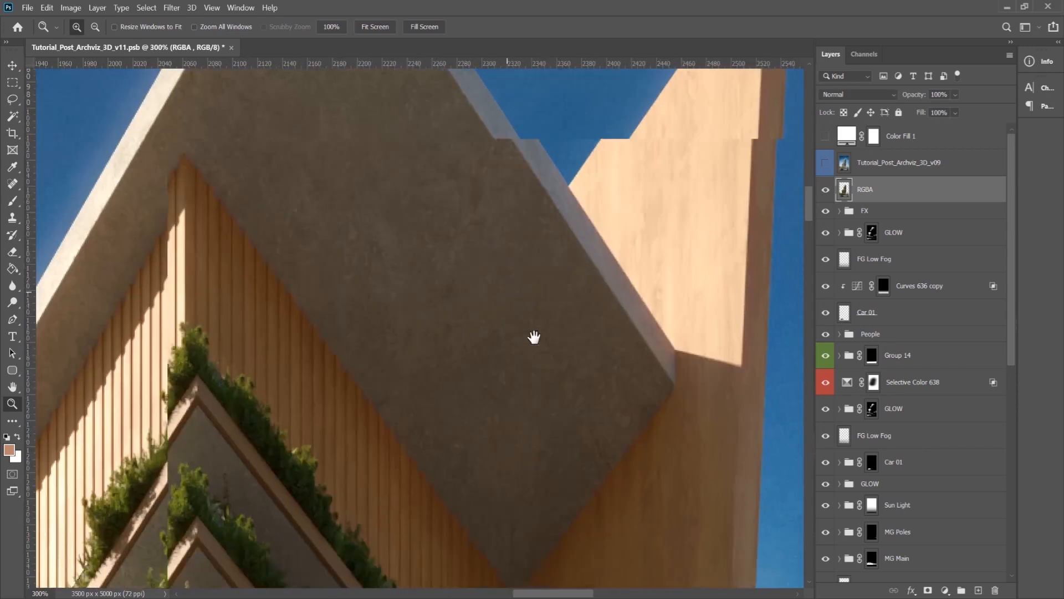
right_click(441, 307)
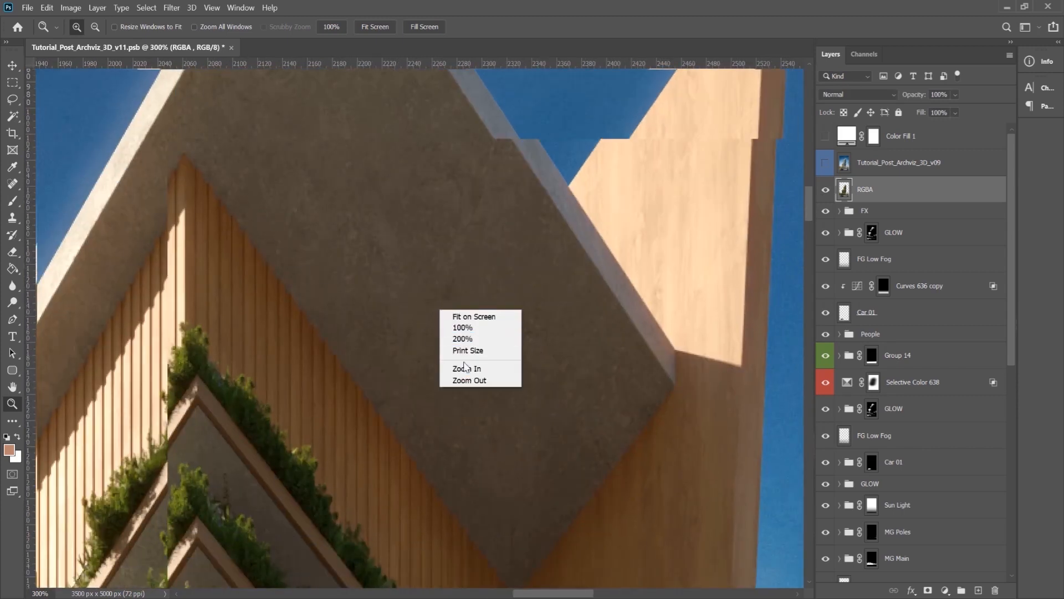
click(469, 379)
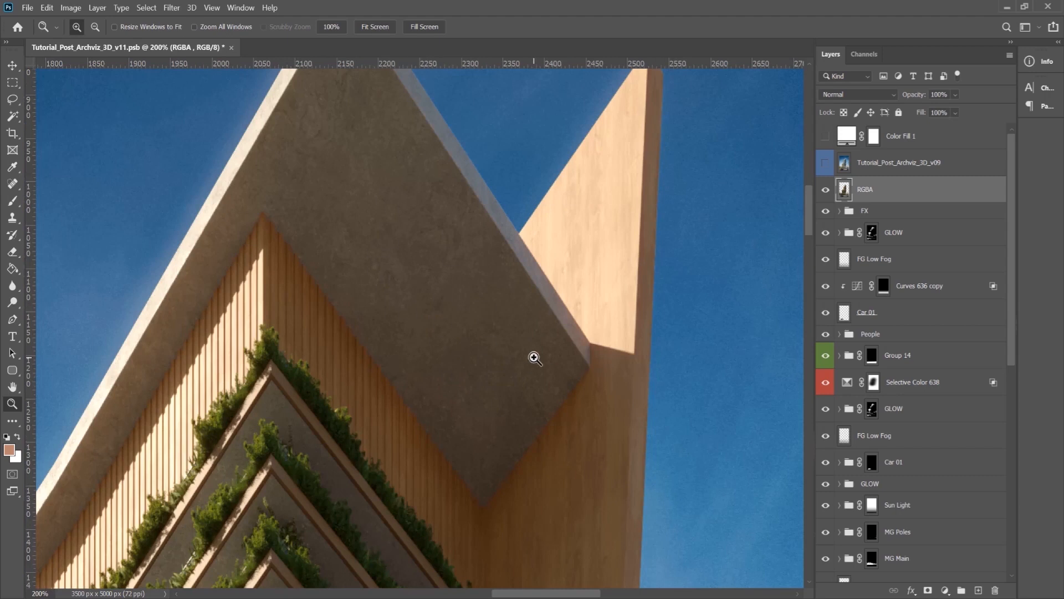
Toggle the RGBA layer's visibility to compare the roof overhang's concrete, wood and plants, leaving the layer hidden.
key(v)
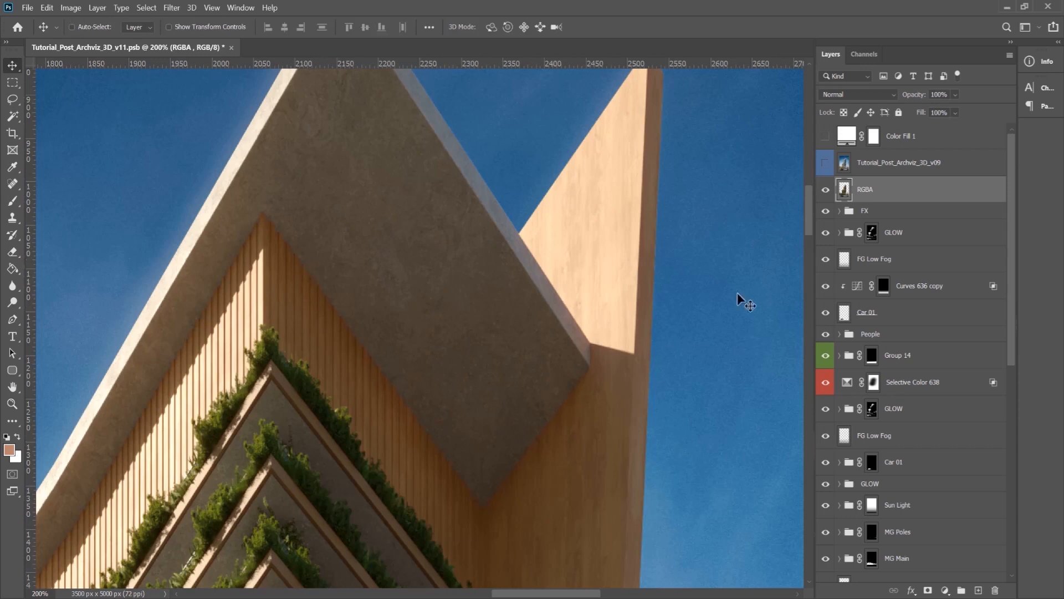
click(826, 190)
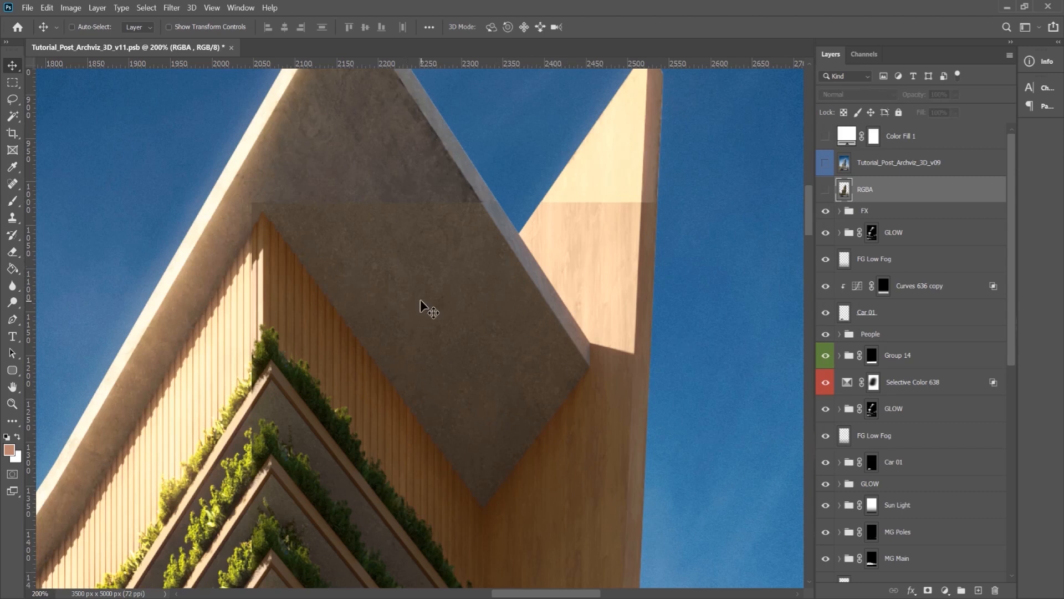
drag(510, 281, 519, 271)
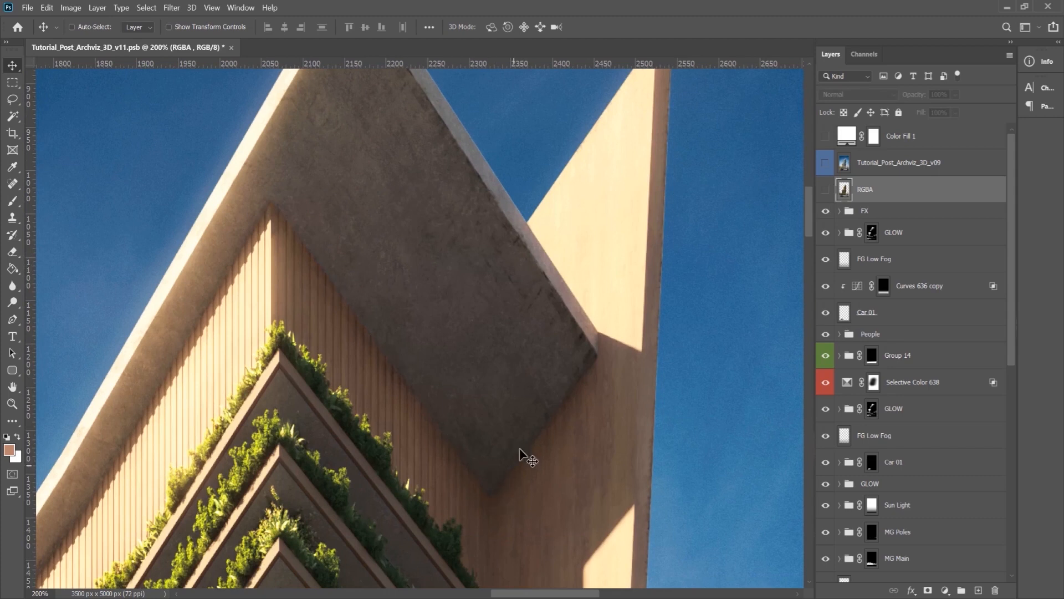
click(827, 191)
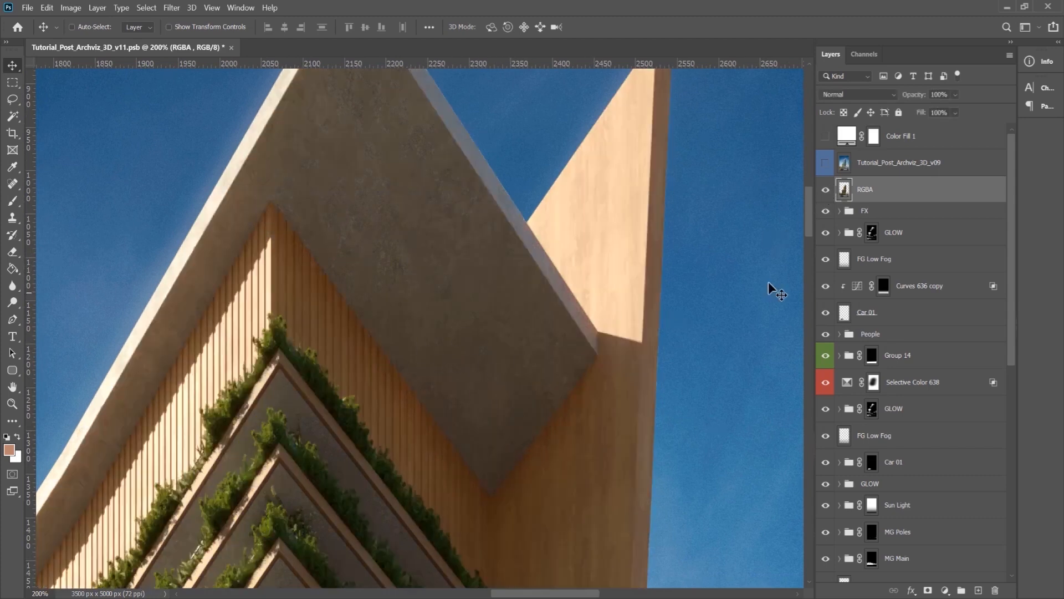
click(826, 189)
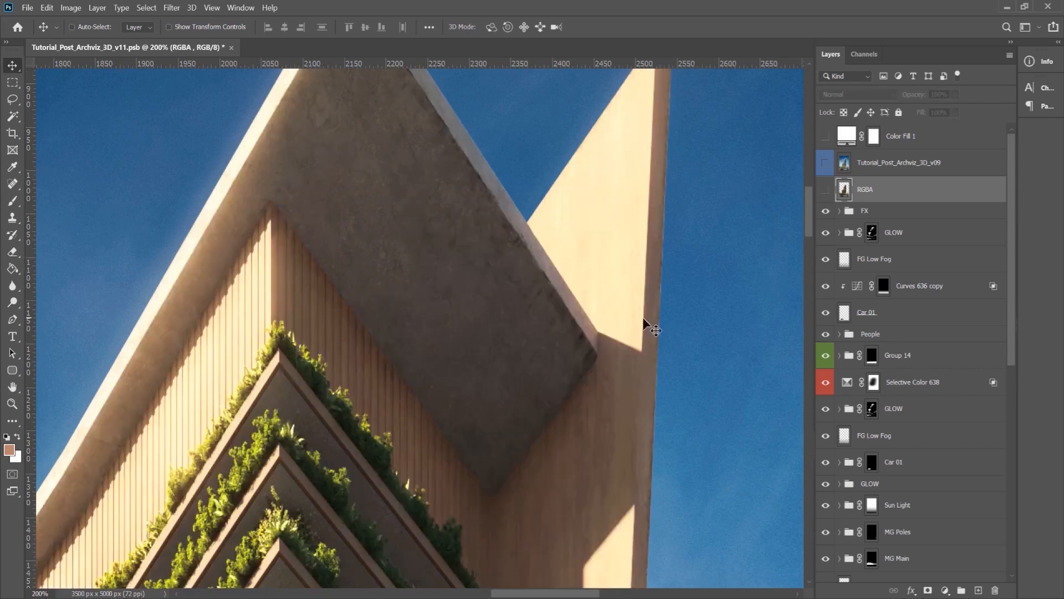
Fit the whole image on screen and toggle the Tutorial_Post_Archviz_3D_v09 layer to compare that version with the current composite.
click(12, 404)
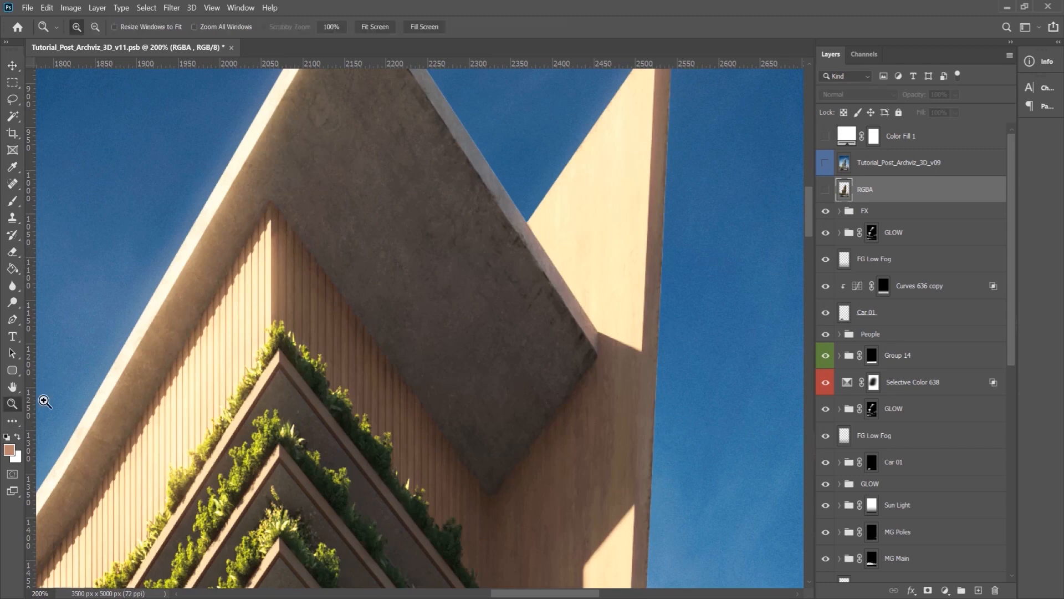
right_click(438, 369)
click(453, 377)
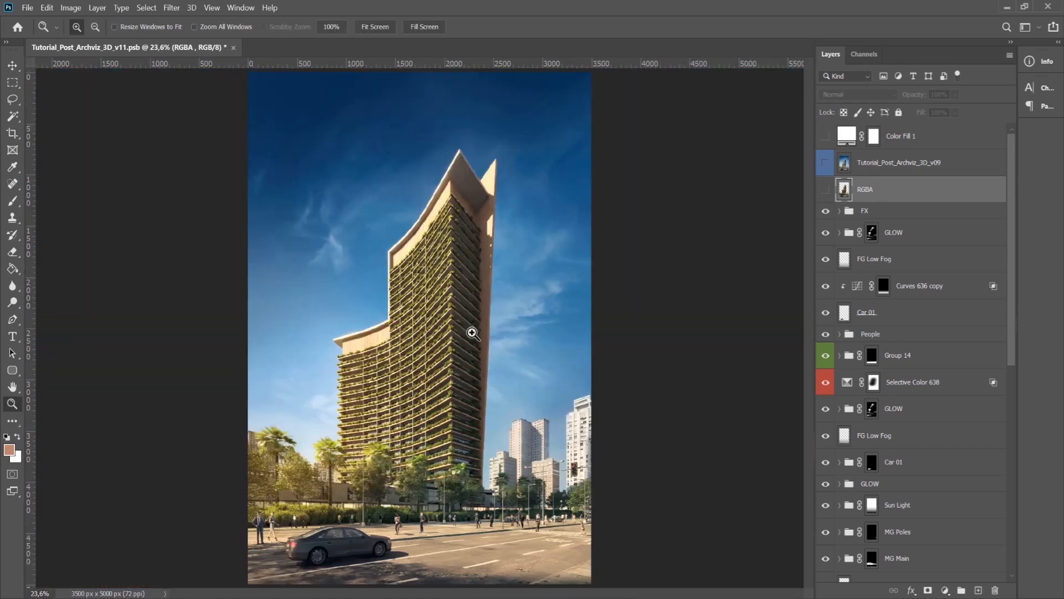
key(v)
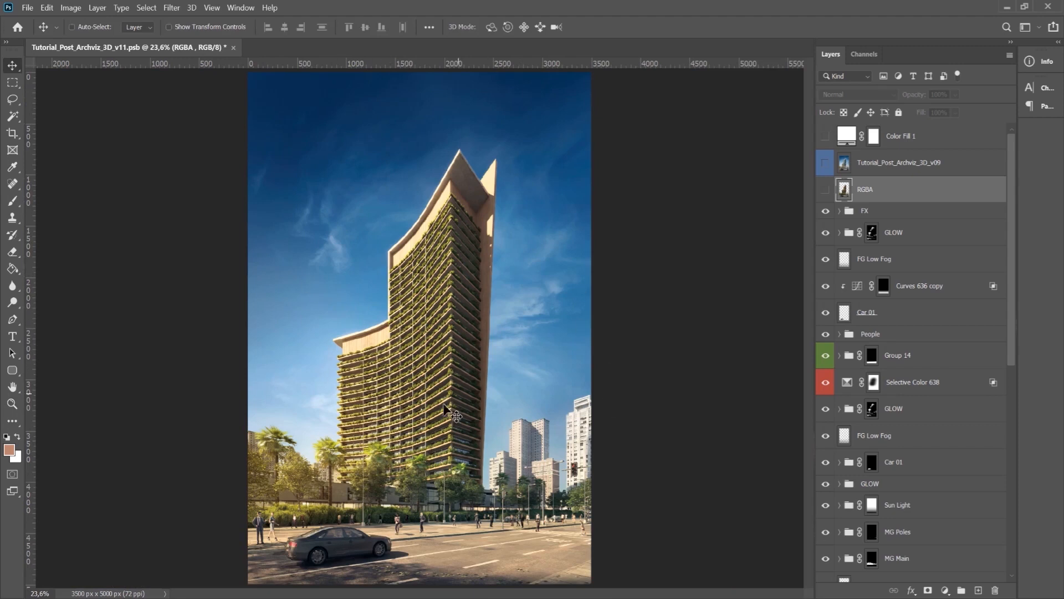
click(874, 172)
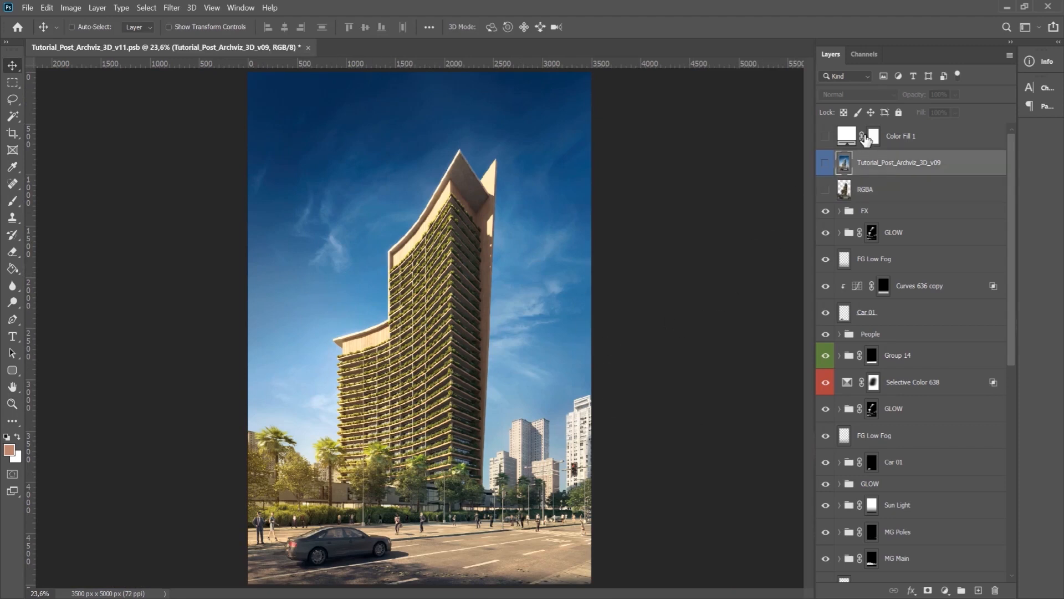
click(827, 163)
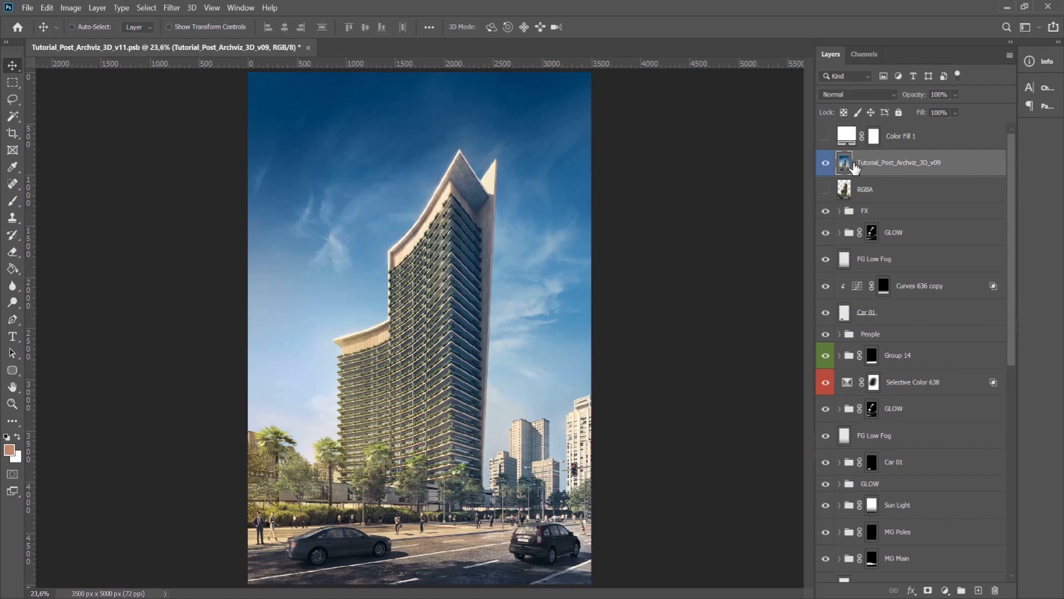
click(825, 164)
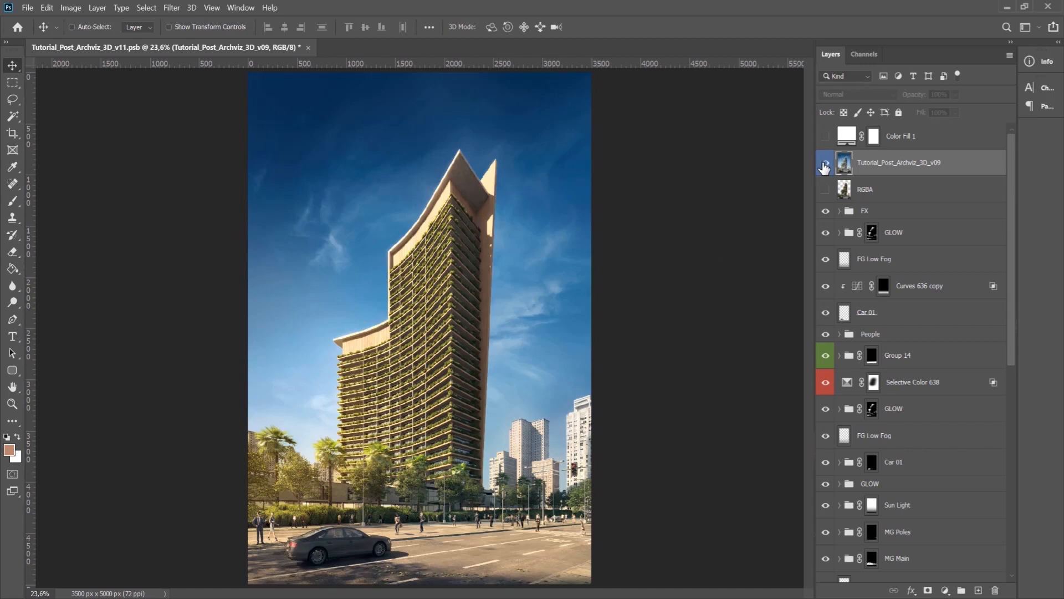
click(825, 164)
click(825, 164)
Show the Tutorial_Post_Archviz_3D_v09 layer, inspect it at up to 50% zoom, fit the image on screen and hide the layer again.
click(13, 403)
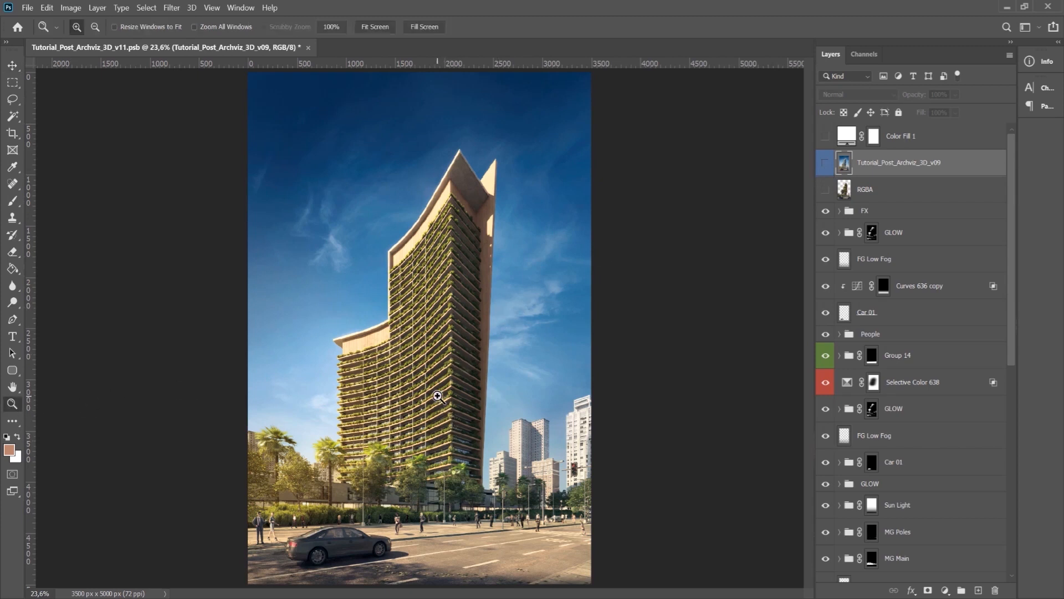
click(825, 162)
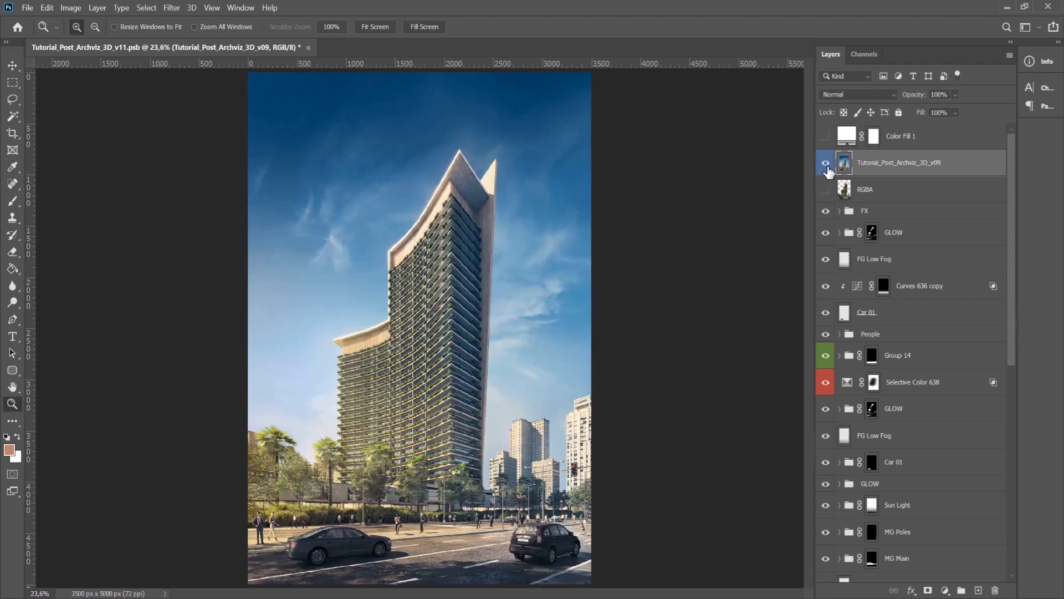
click(436, 445)
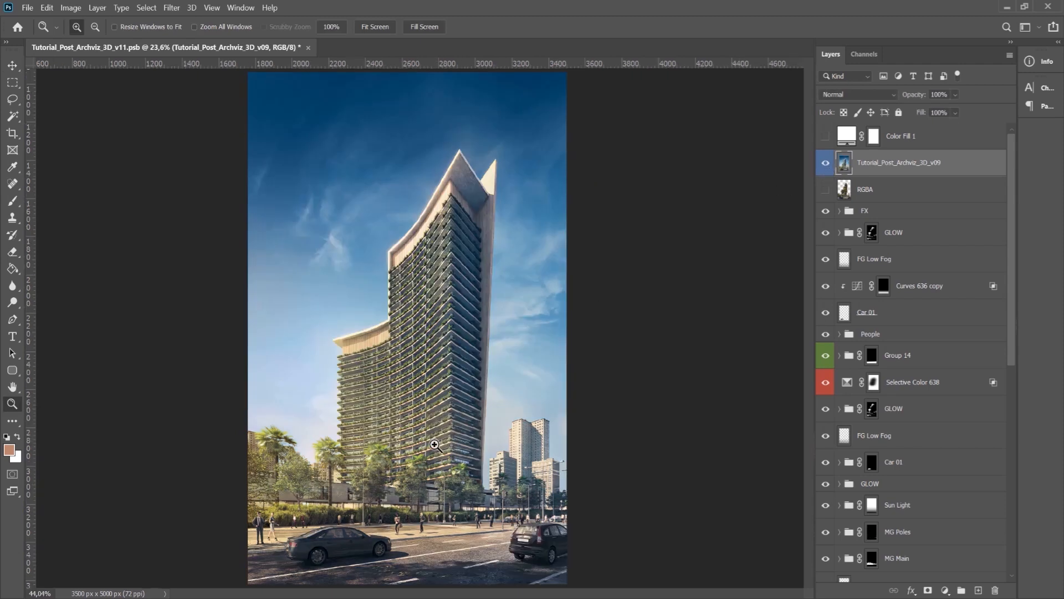
click(445, 344)
drag(392, 406, 534, 365)
drag(459, 342, 253, 308)
right_click(733, 291)
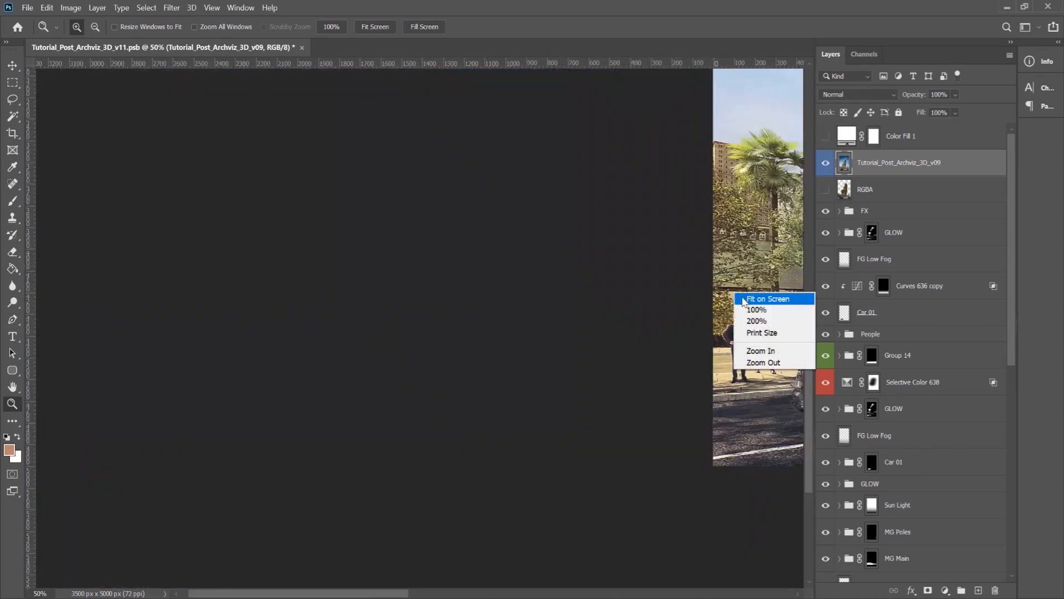
click(742, 295)
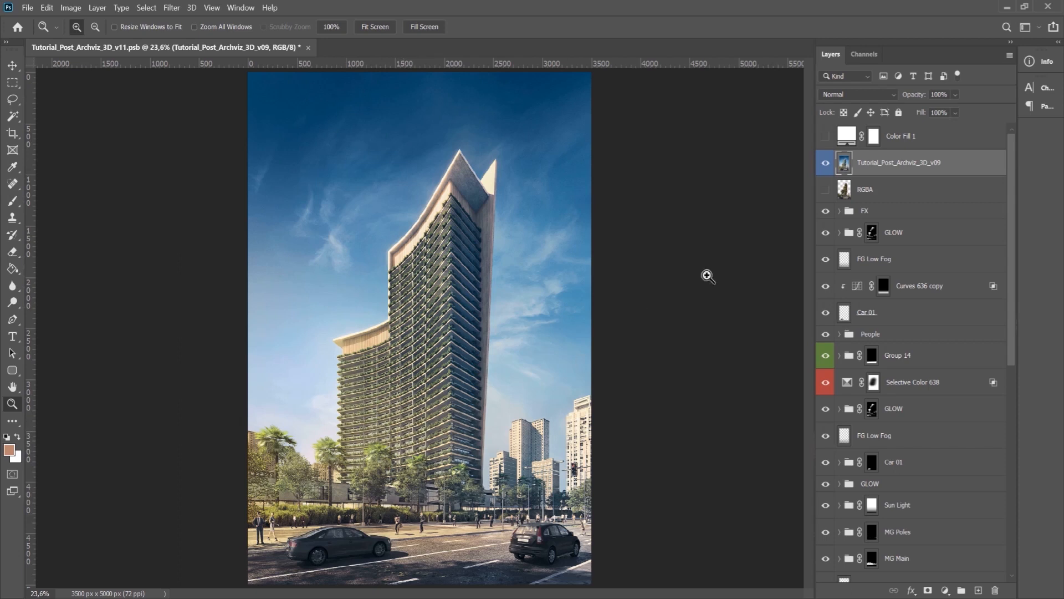
click(826, 165)
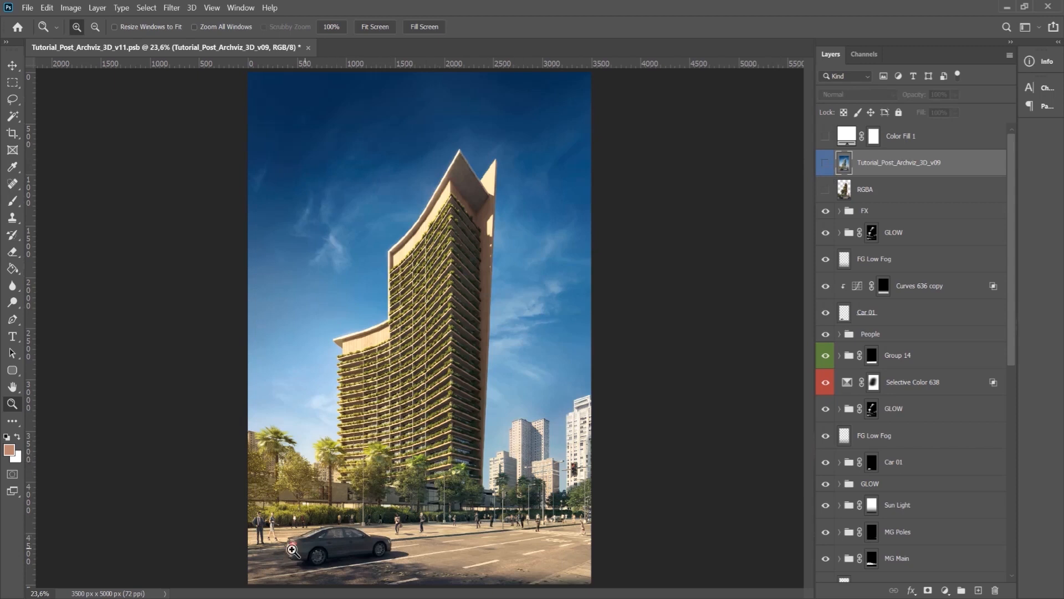
Hide every layer and group from FX down through BG RT Buildings, leaving only SKY and Layer 1180 on, and select SKY.
click(896, 217)
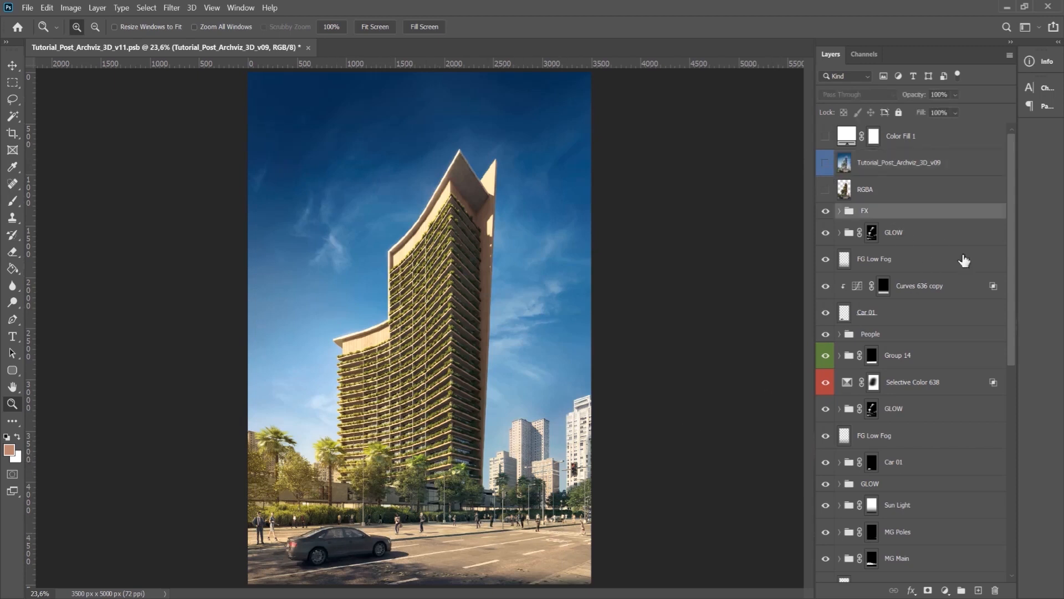
mouse_move(1013, 288)
mouse_down()
mouse_move(1014, 356)
mouse_move(1010, 297)
mouse_up()
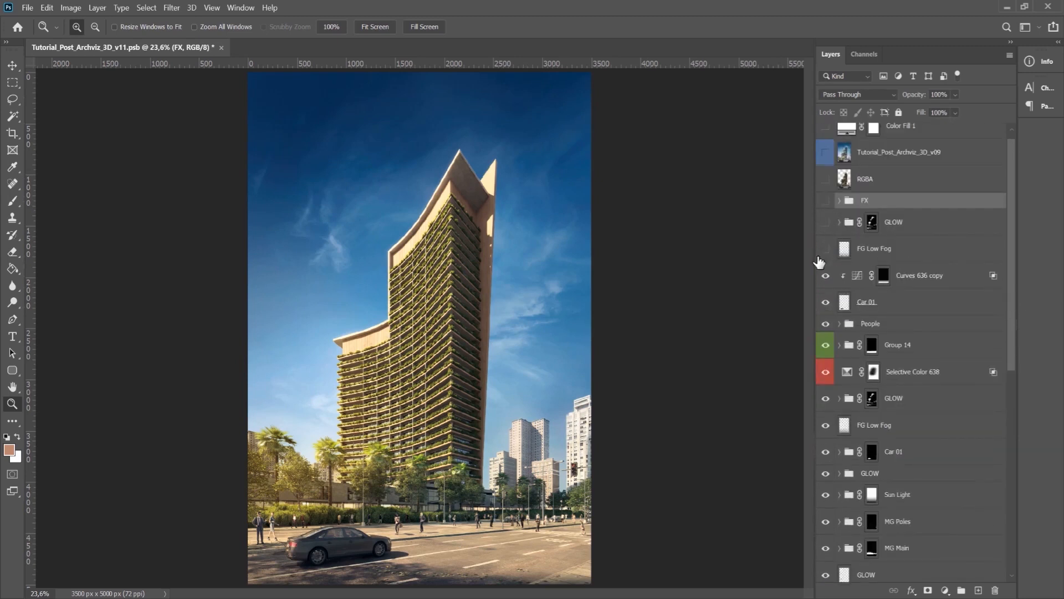
alt+click(826, 575)
drag(1010, 371, 1005, 523)
drag(822, 271, 800, 519)
scroll(1012, 447, down, 2)
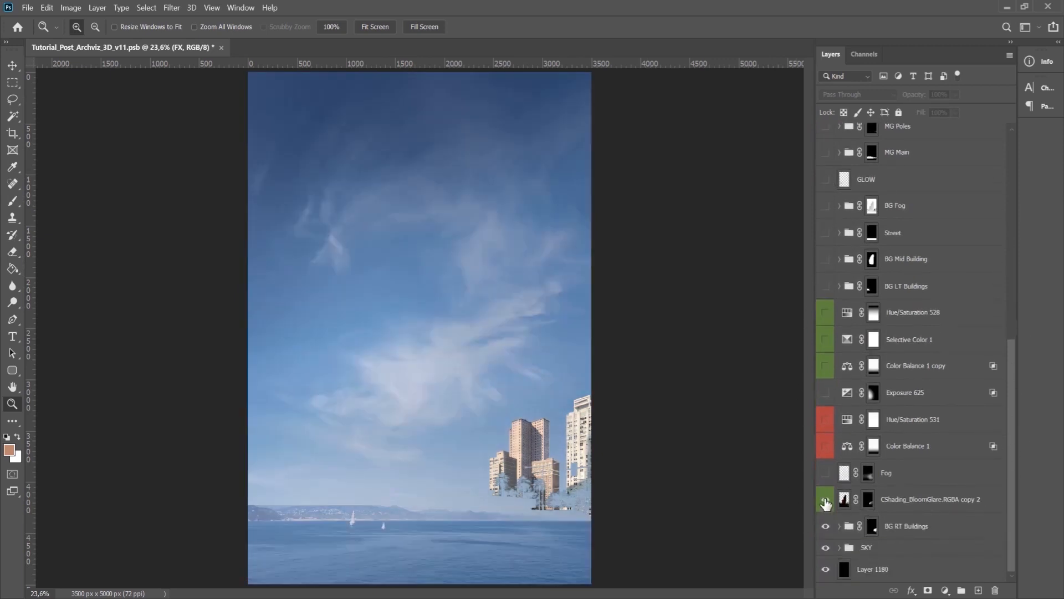
click(826, 526)
click(871, 526)
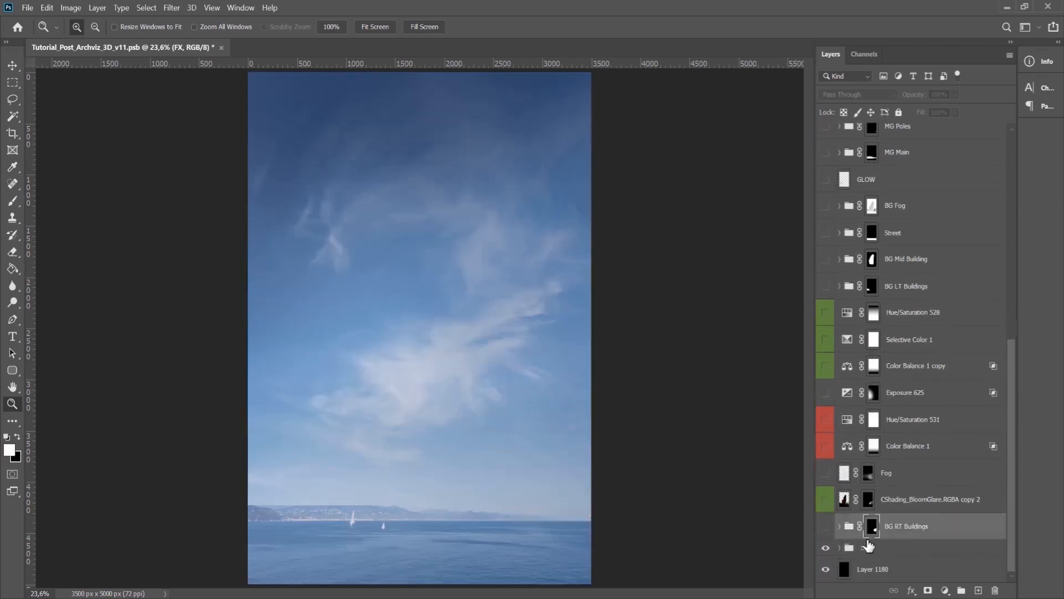
click(868, 549)
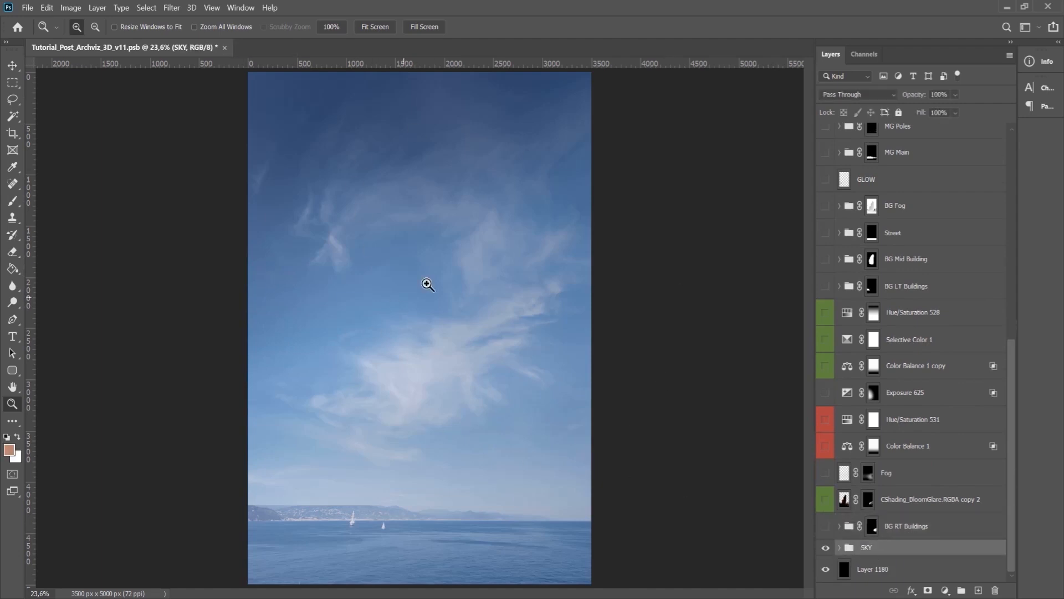
Turn the BG RT Buildings group on and expand it to list its Fog and Base subgroups.
key(v)
click(826, 526)
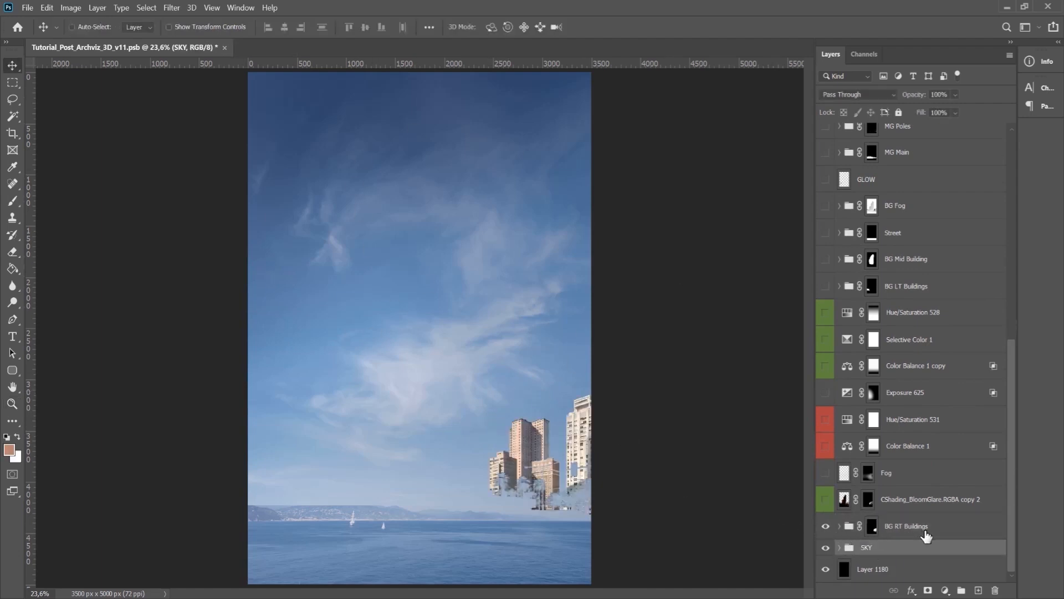
click(872, 526)
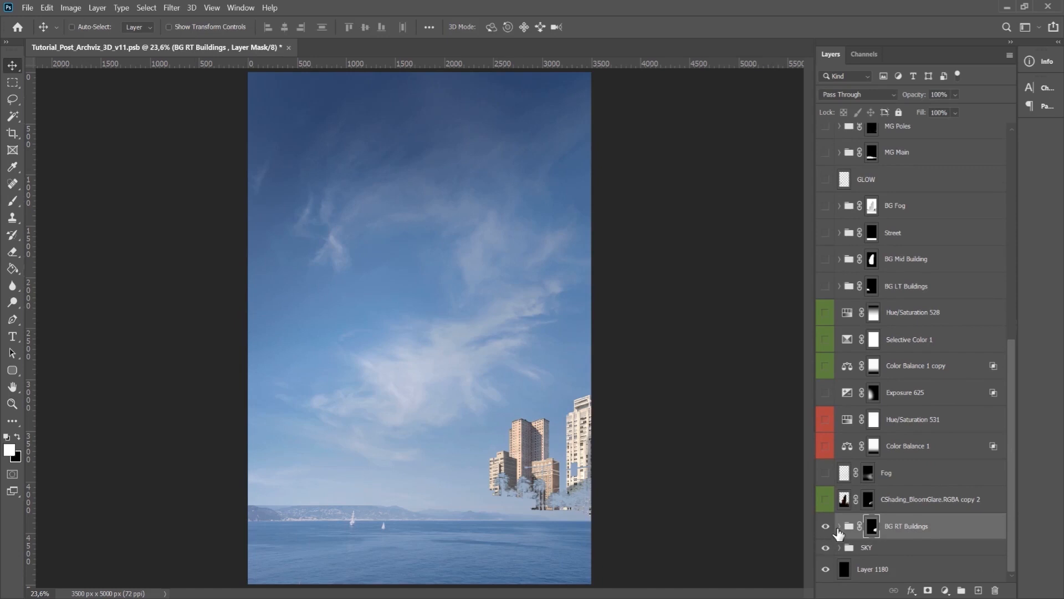
click(839, 527)
scroll(1012, 530, down, 2)
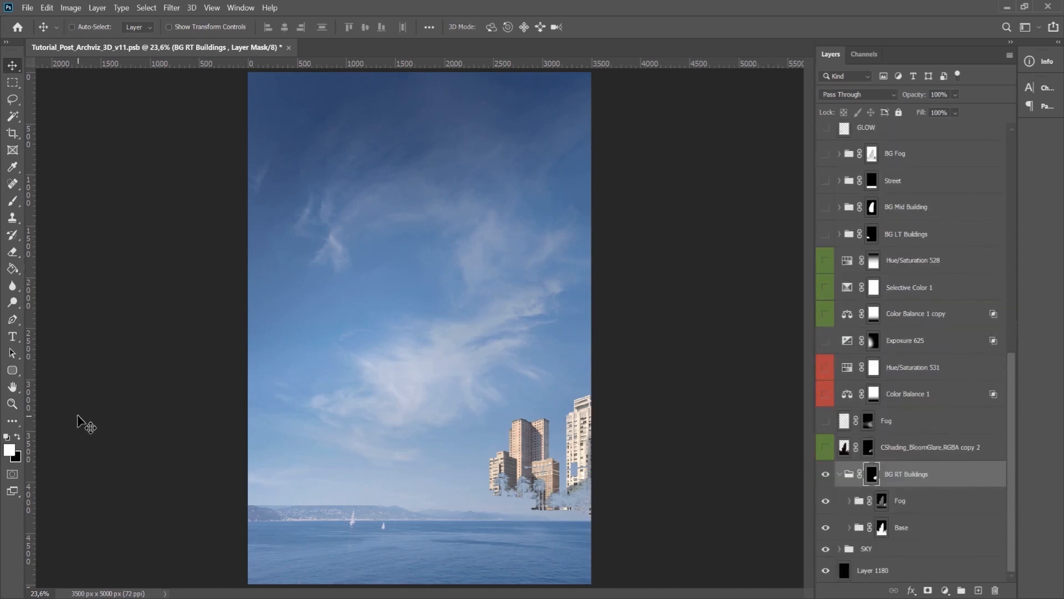
click(12, 404)
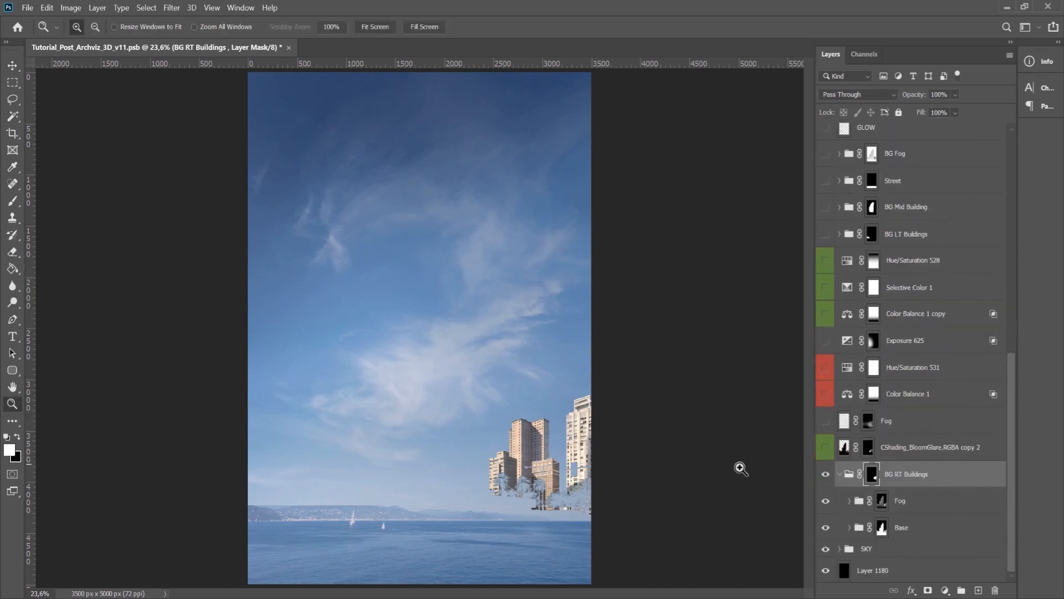
click(905, 476)
key(v)
Hide the Fog subgroup inside BG RT Buildings and expand the Base subgroup to list its individual building groups.
click(927, 511)
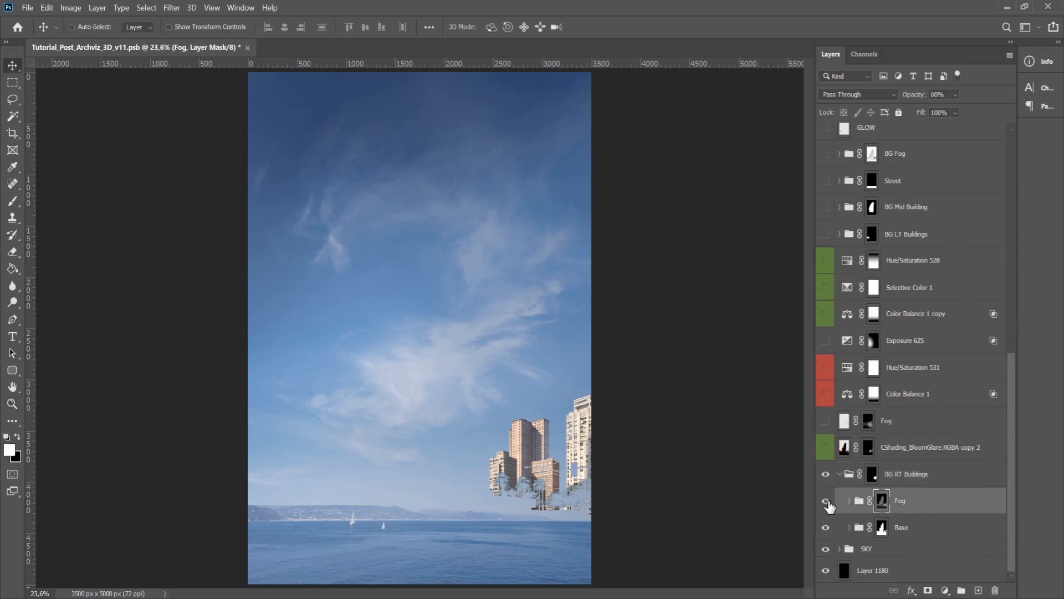
click(825, 501)
click(873, 478)
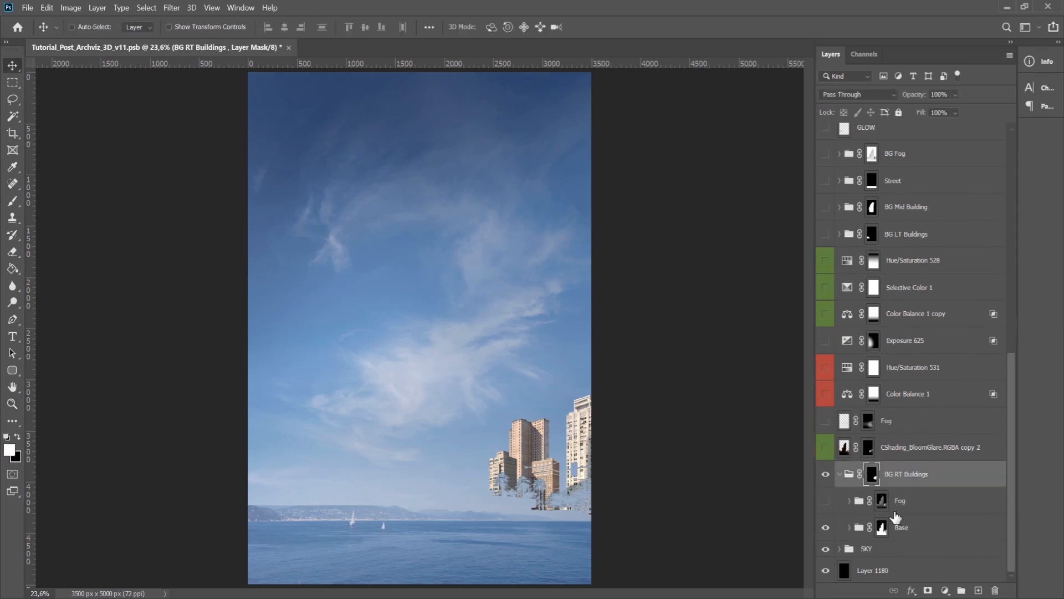
click(849, 527)
scroll(1005, 564, down, 5)
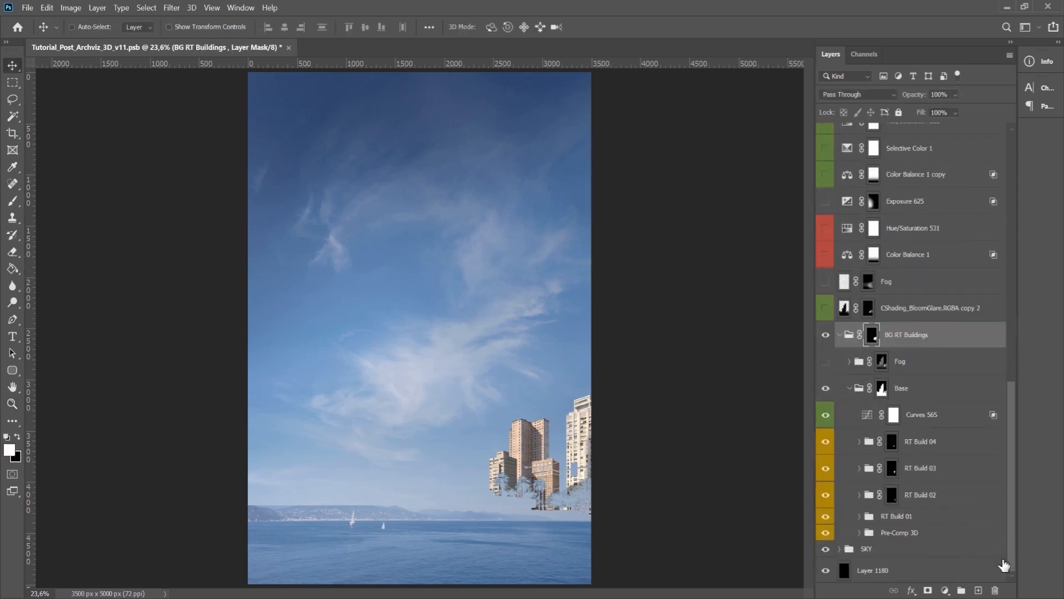
click(845, 397)
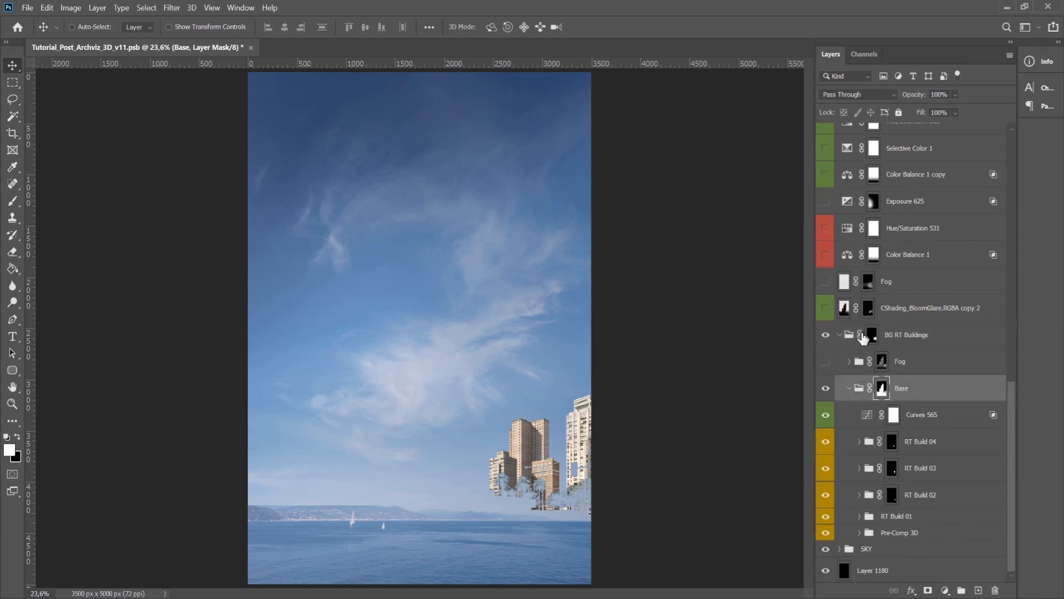
Toggle the BG RT Buildings group off and on to compare the background towers, and collapse the group.
click(826, 336)
click(826, 336)
scroll(1017, 394, up, 1)
scroll(1017, 395, down, 1)
click(839, 335)
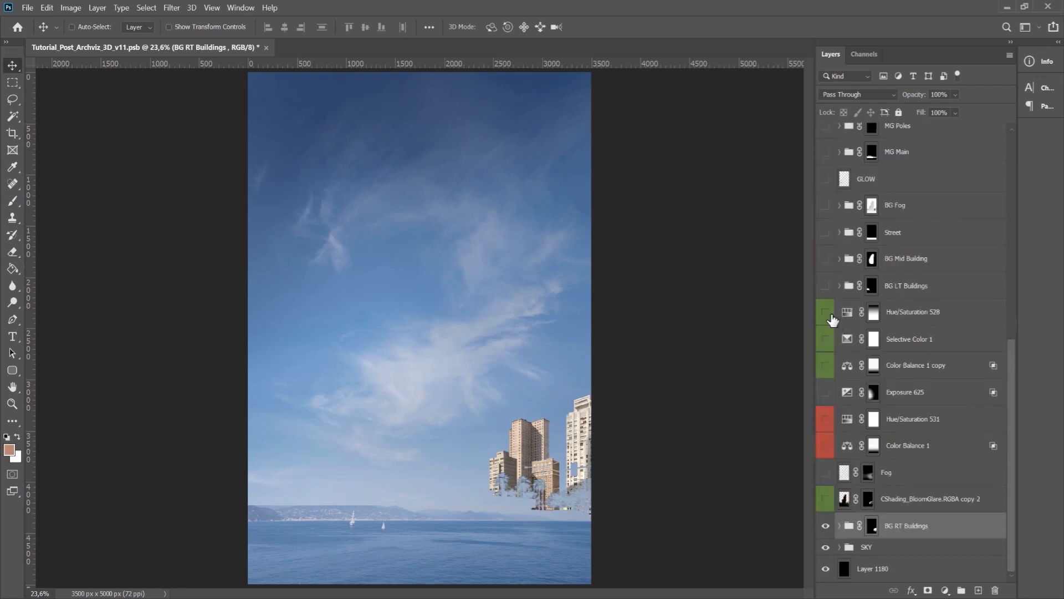
Turn on the fog and color adjustment layers from CShading_BloomGlare.RGBA copy 2 up through Hue/Saturation 528.
drag(826, 502, 832, 431)
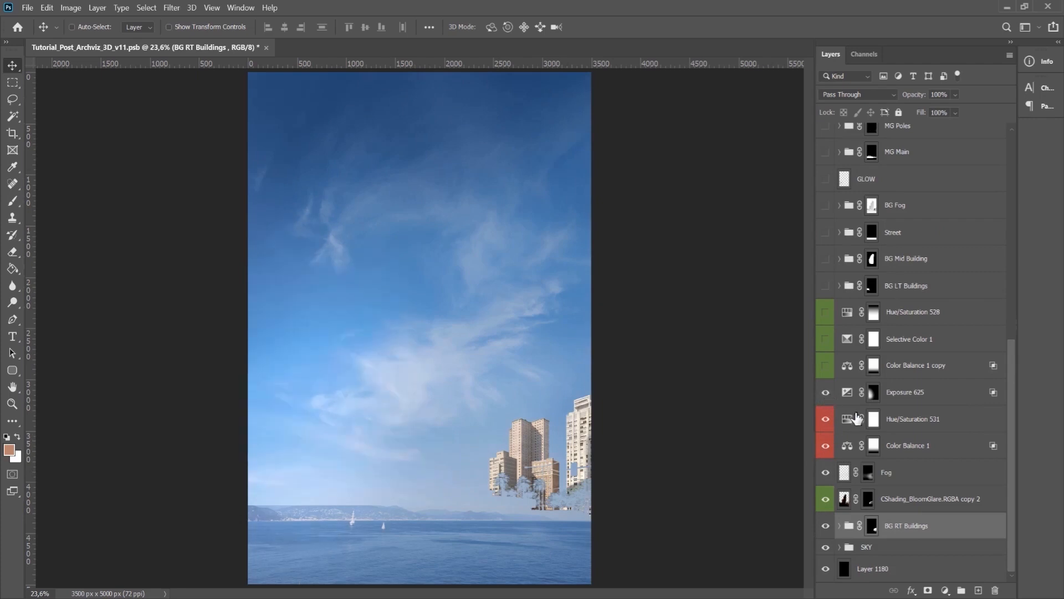
click(910, 394)
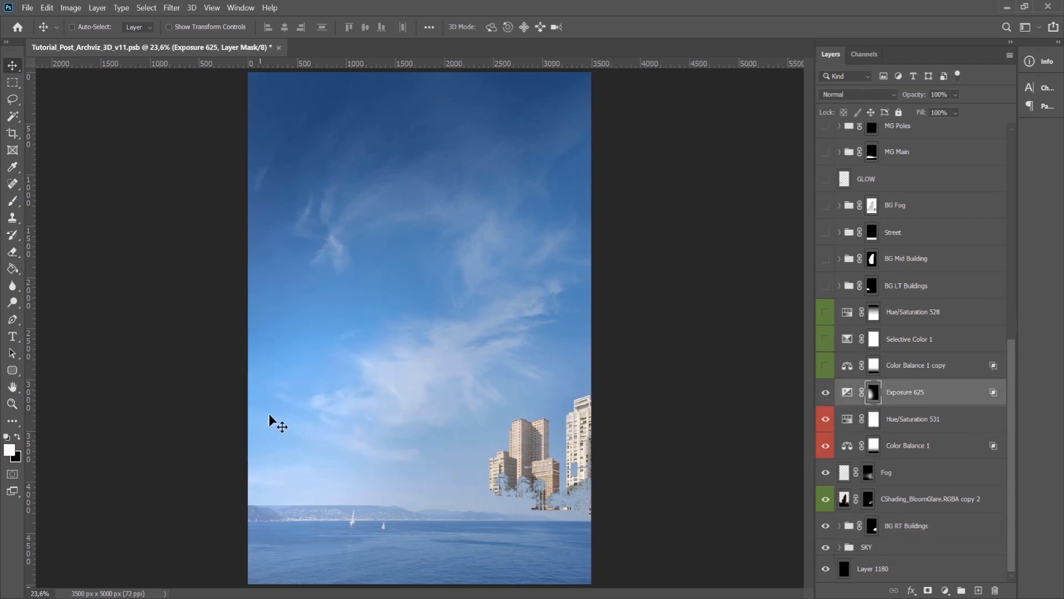
drag(826, 371, 825, 313)
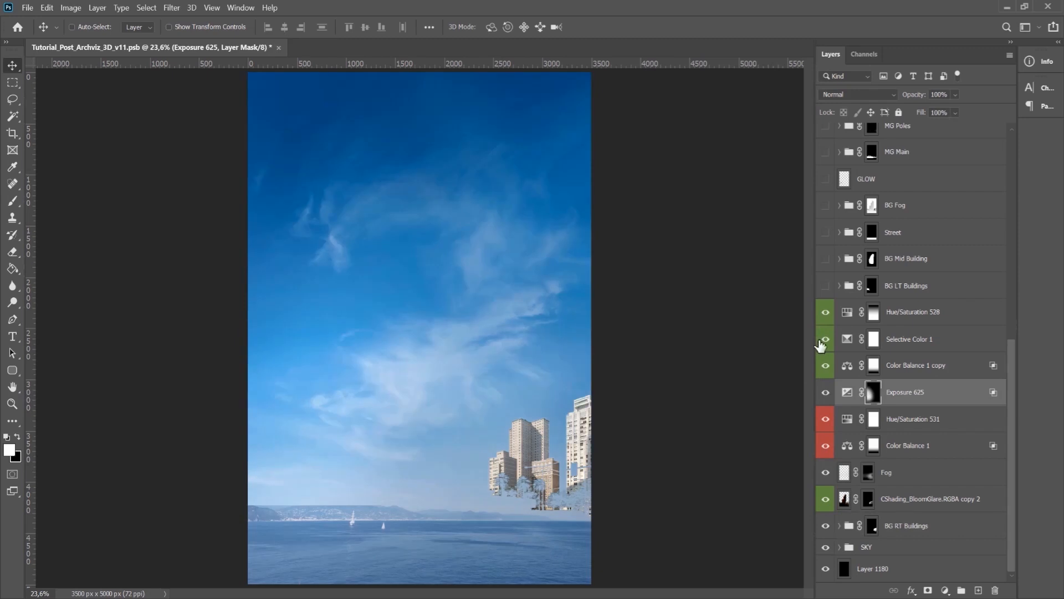
Show the BG LT Buildings group and examine its palms and buildings at 33.3% zoom.
click(826, 285)
click(902, 290)
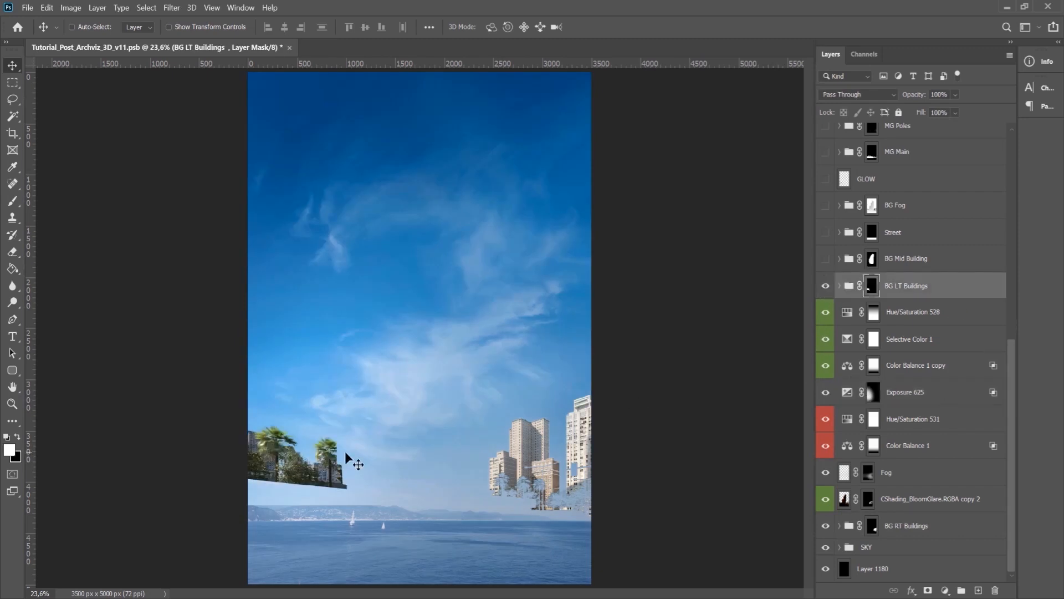
click(12, 403)
click(299, 477)
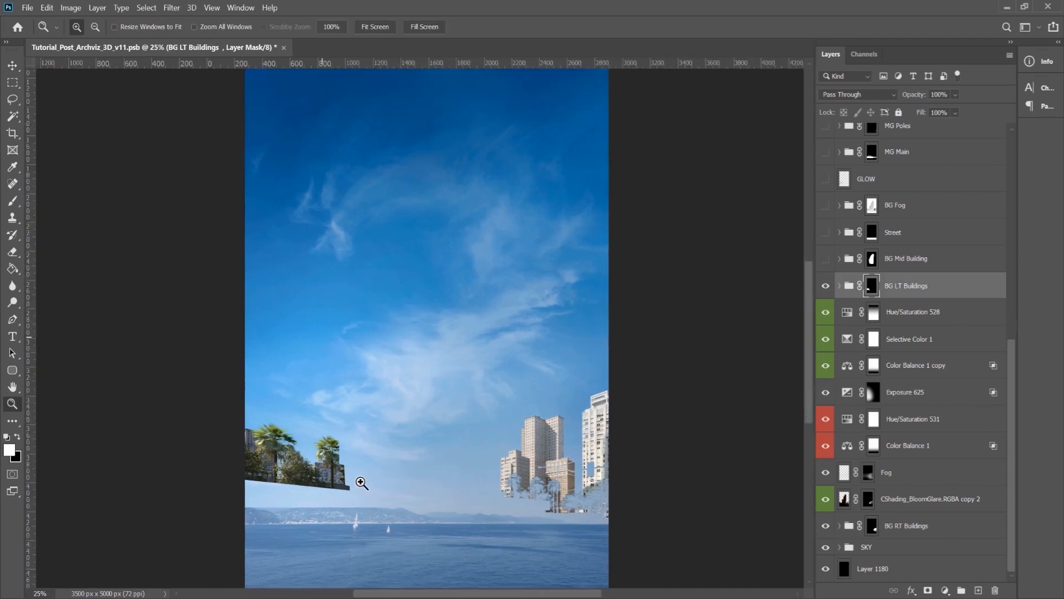
click(361, 483)
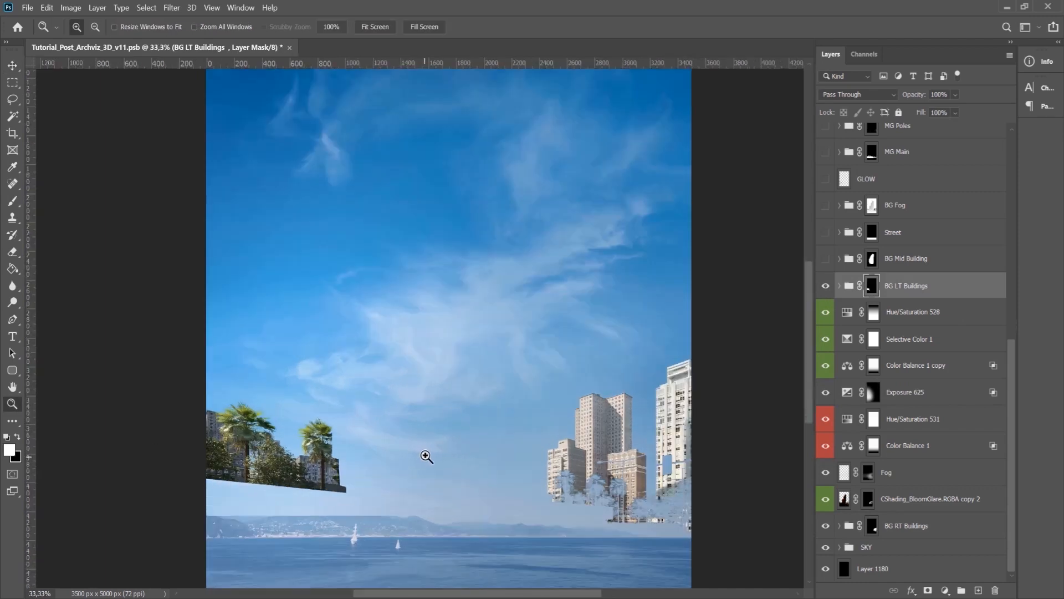
key(v)
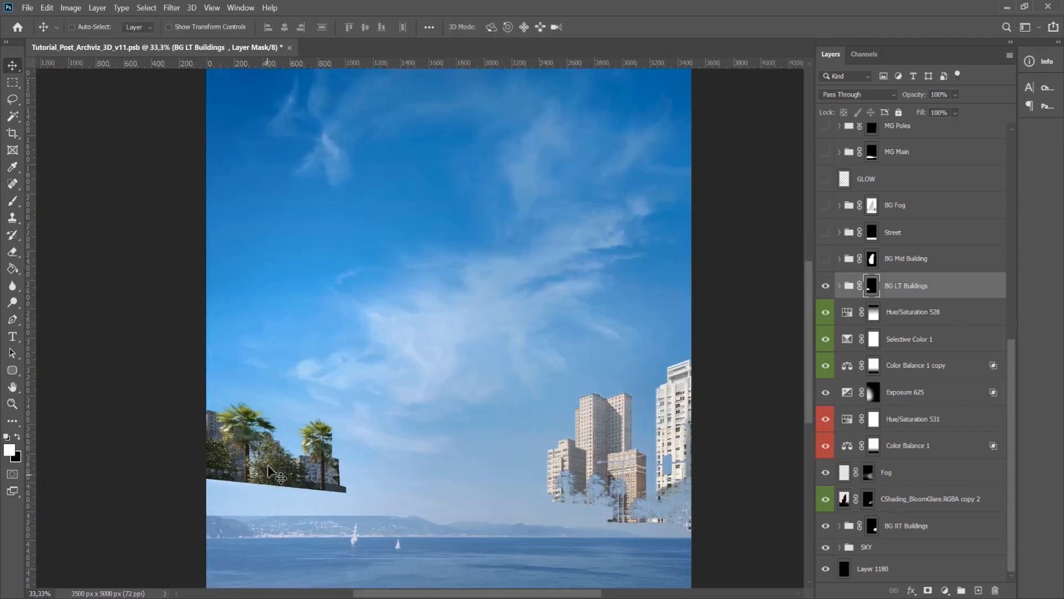
Show the BG Mid Building group and toggle it off and on to compare the scene with and without the main tower.
click(825, 259)
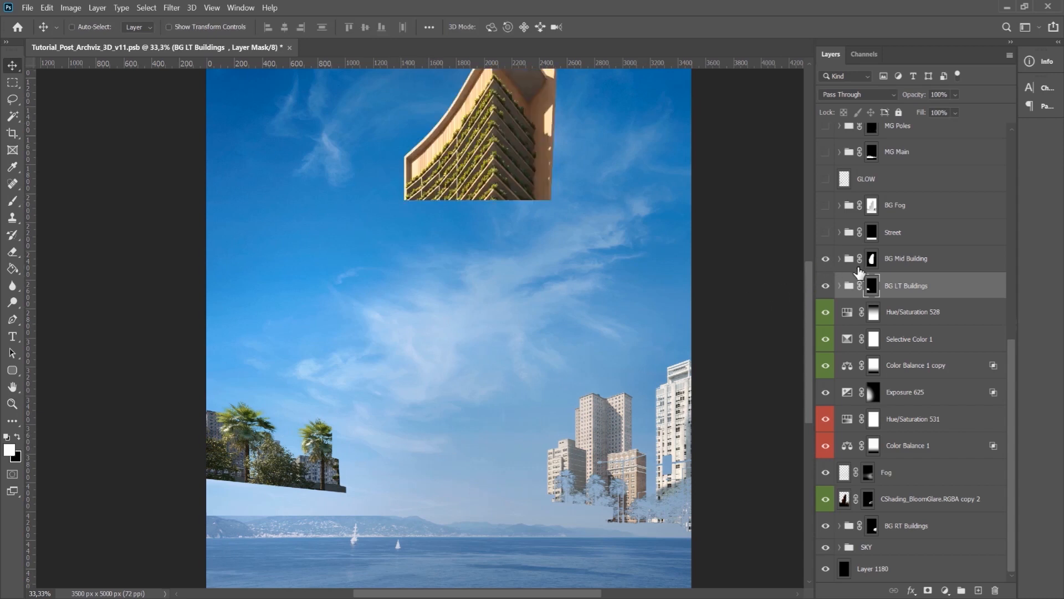
click(962, 252)
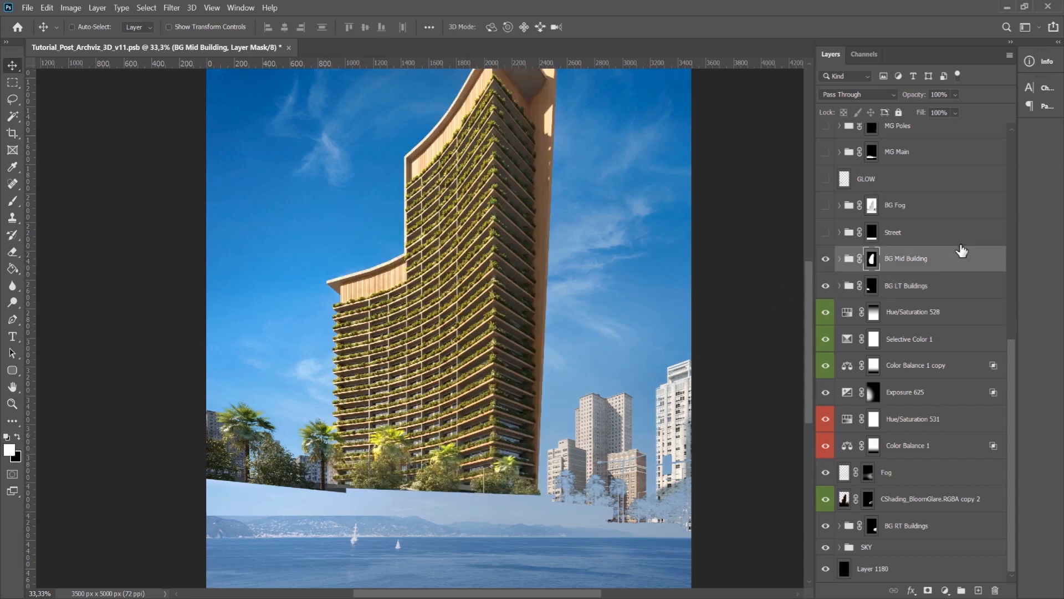
drag(1010, 376, 1012, 326)
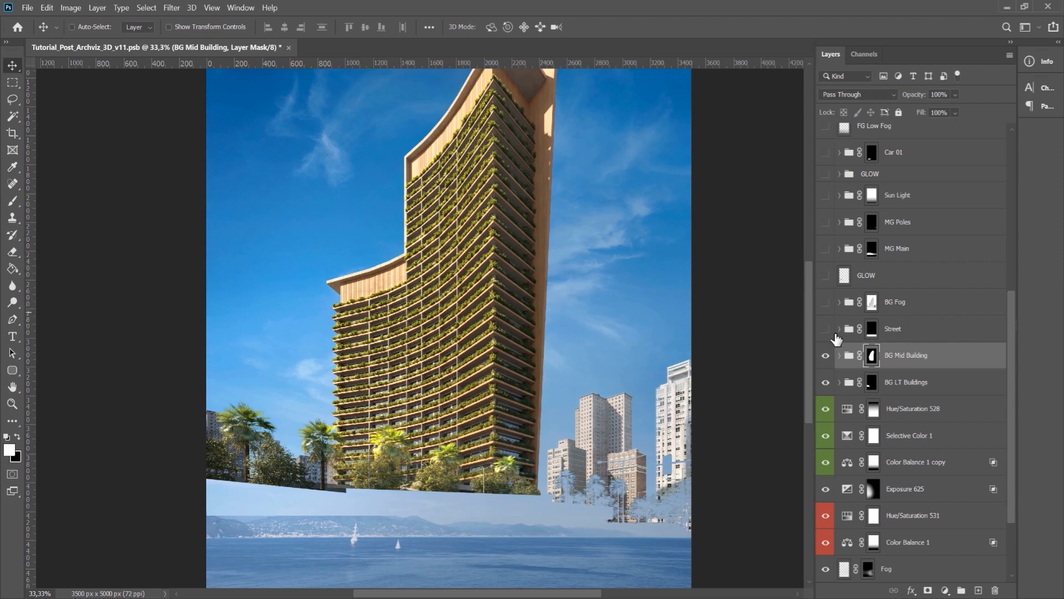
click(906, 357)
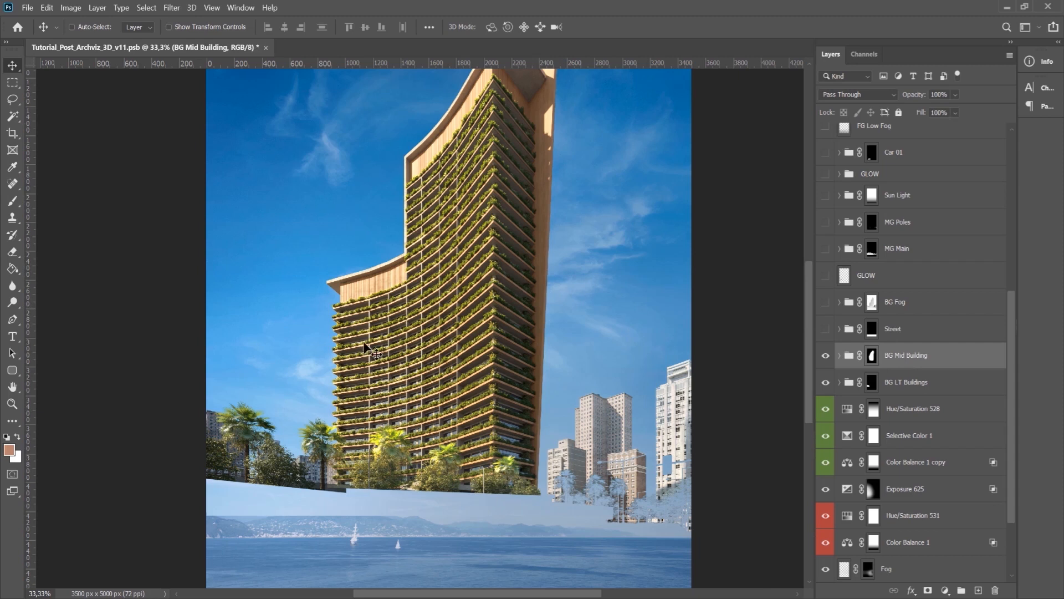
click(825, 355)
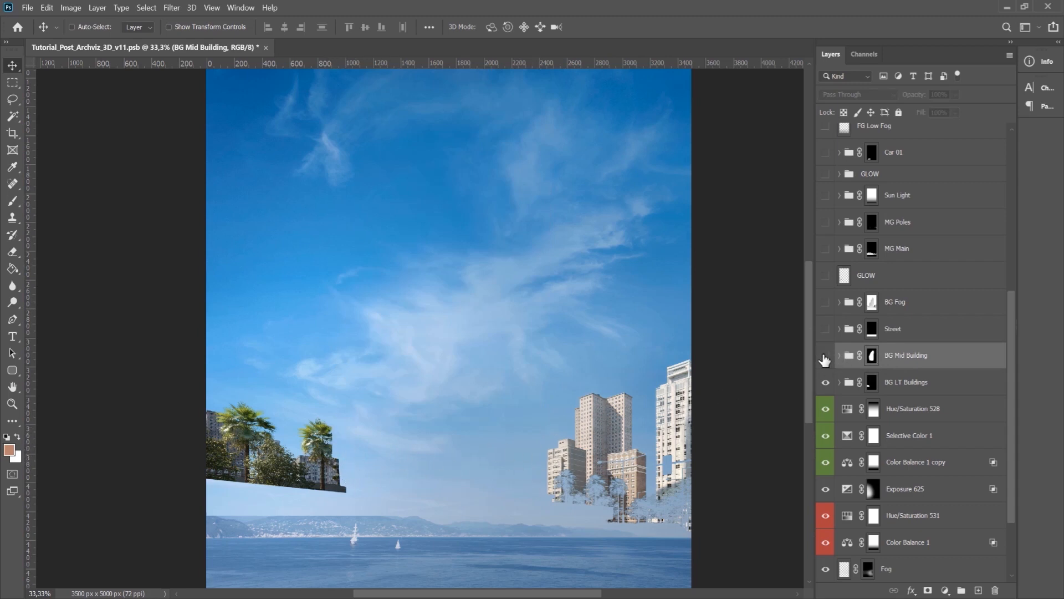
click(826, 355)
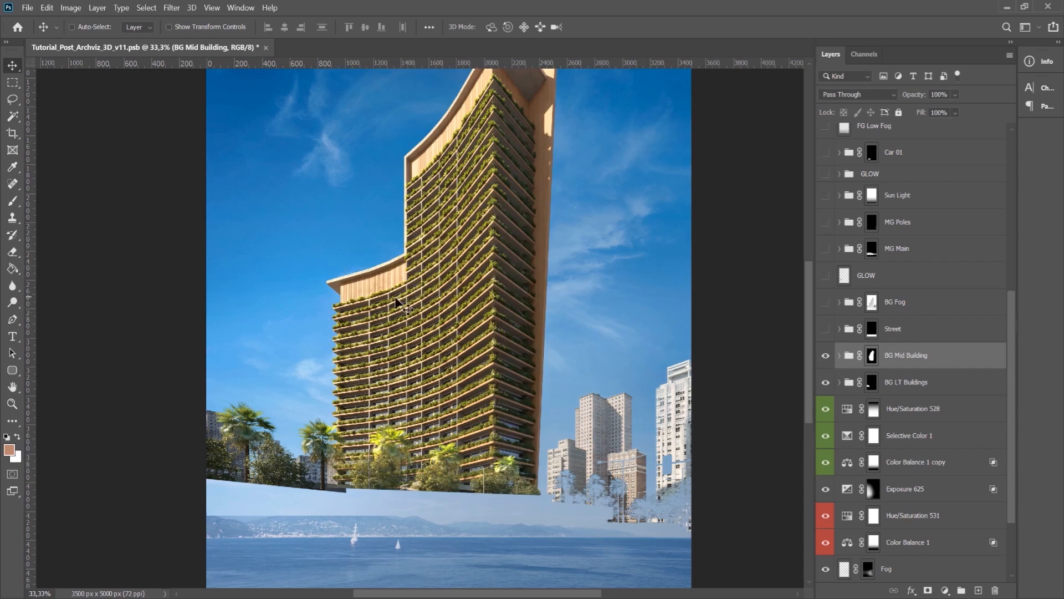
Turn on and select the Street group to add the road and car beneath the tower.
click(906, 336)
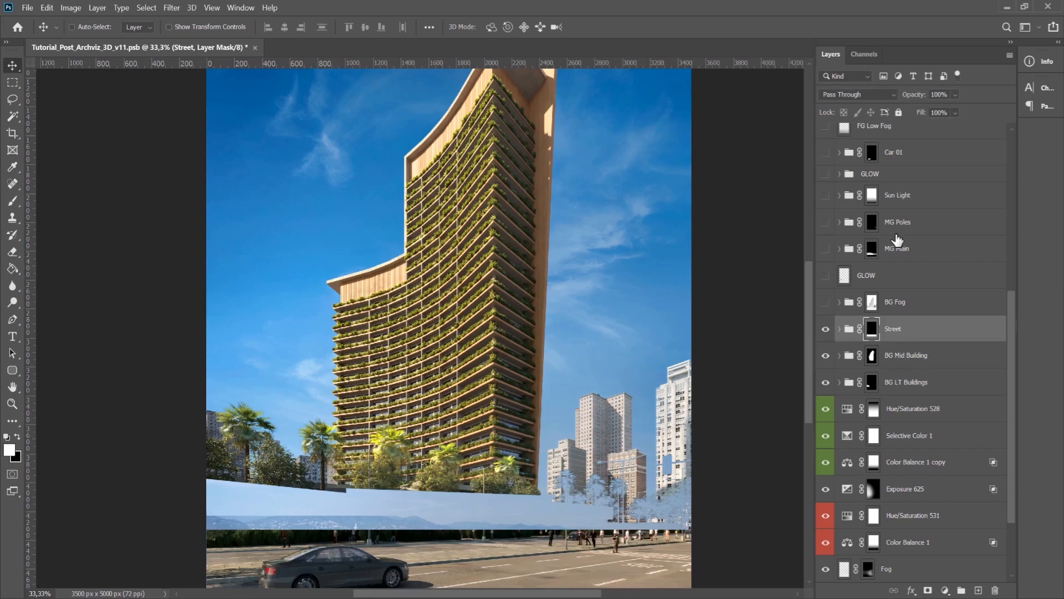
drag(1010, 360, 1010, 386)
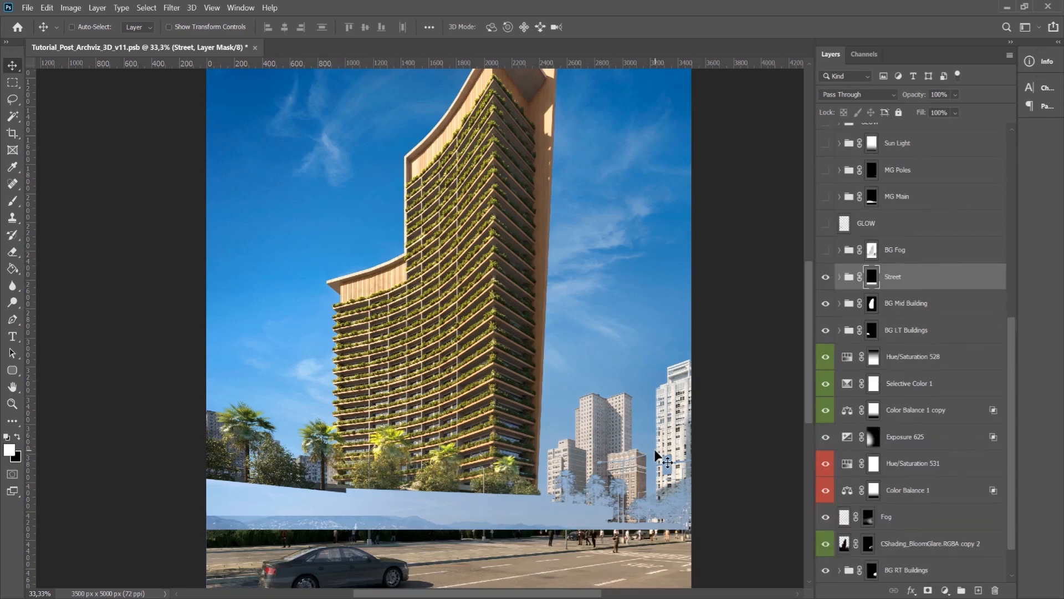
Turn on the BG Fog group, the GLOW layer above it, and the MG Main and MG Poles groups.
drag(554, 471, 547, 445)
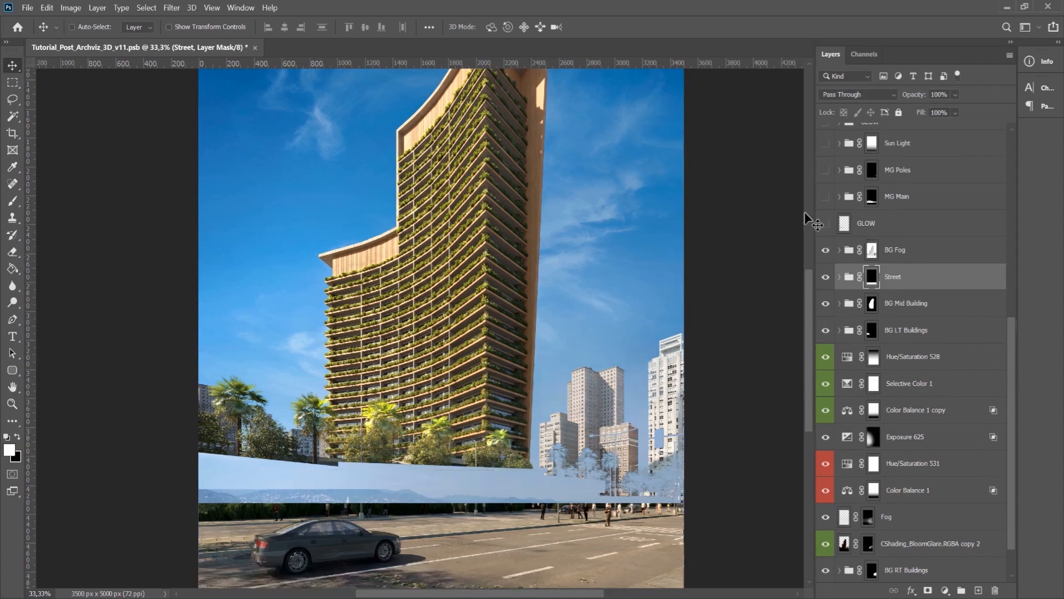
click(826, 222)
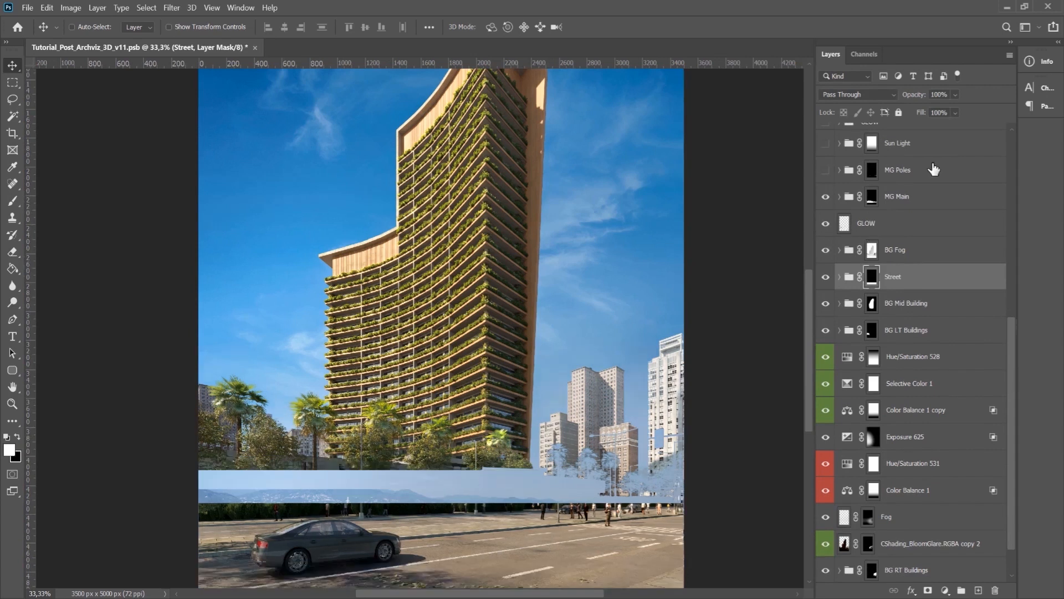
drag(1013, 341, 1016, 299)
scroll(976, 328, up, 2)
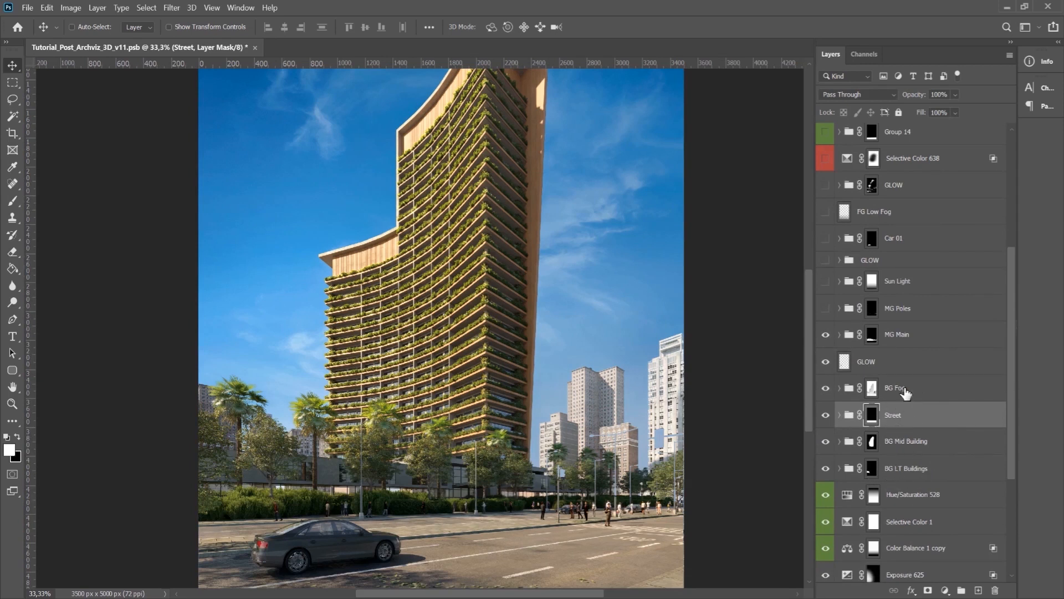
click(886, 317)
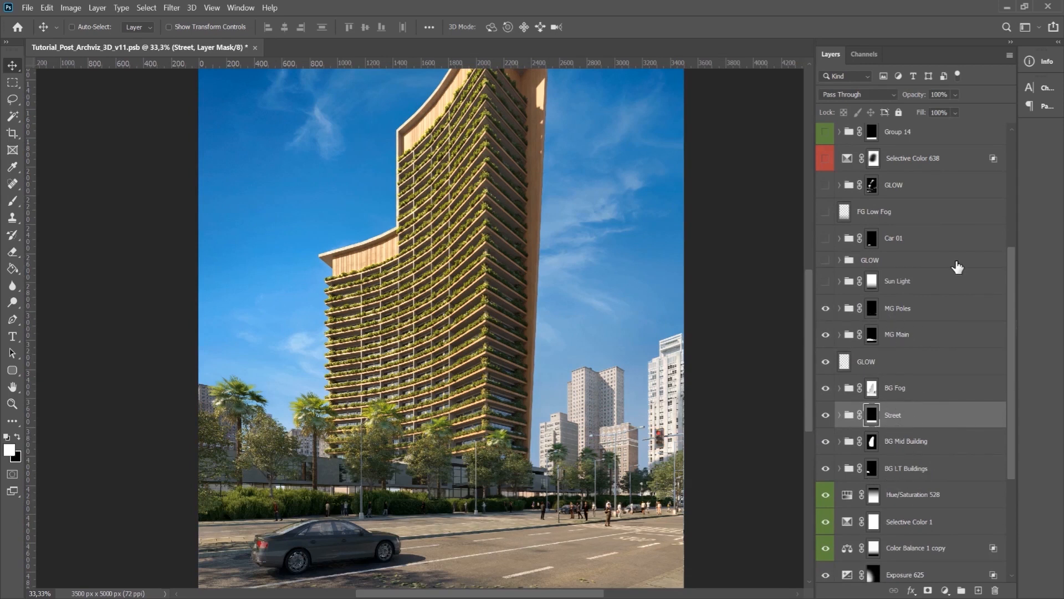
Turn on the Sun Light group and the GLOW group above it, toggling GLOW off and on to compare the lighting.
click(904, 283)
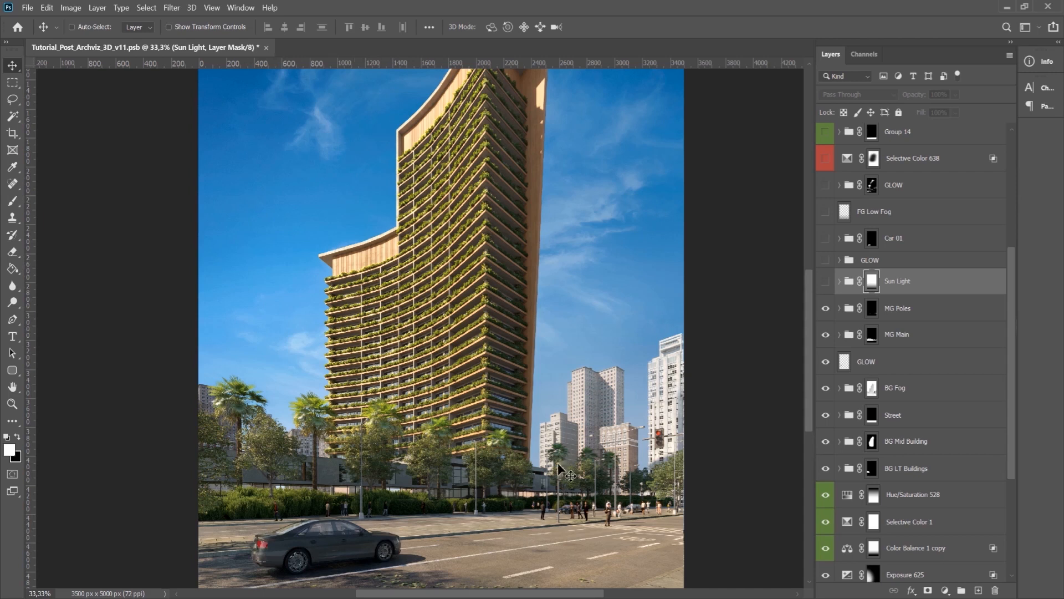
click(826, 281)
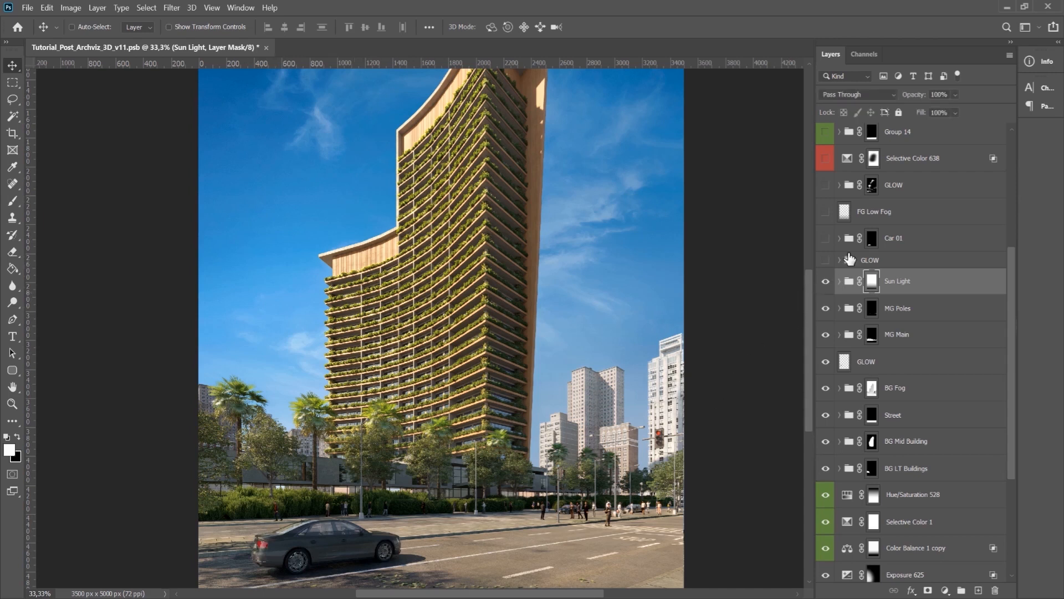
click(825, 260)
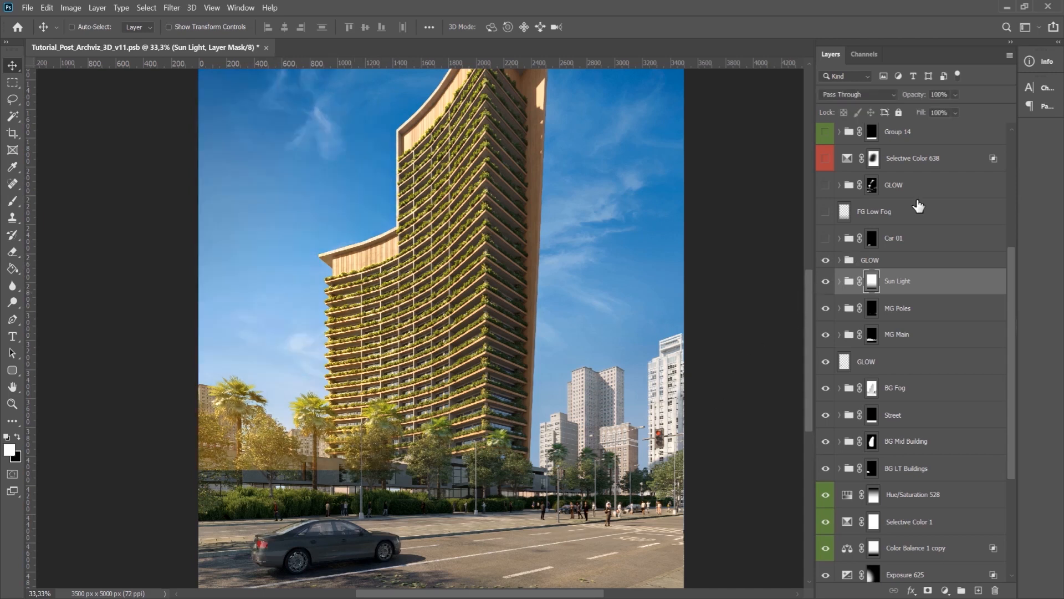
click(857, 259)
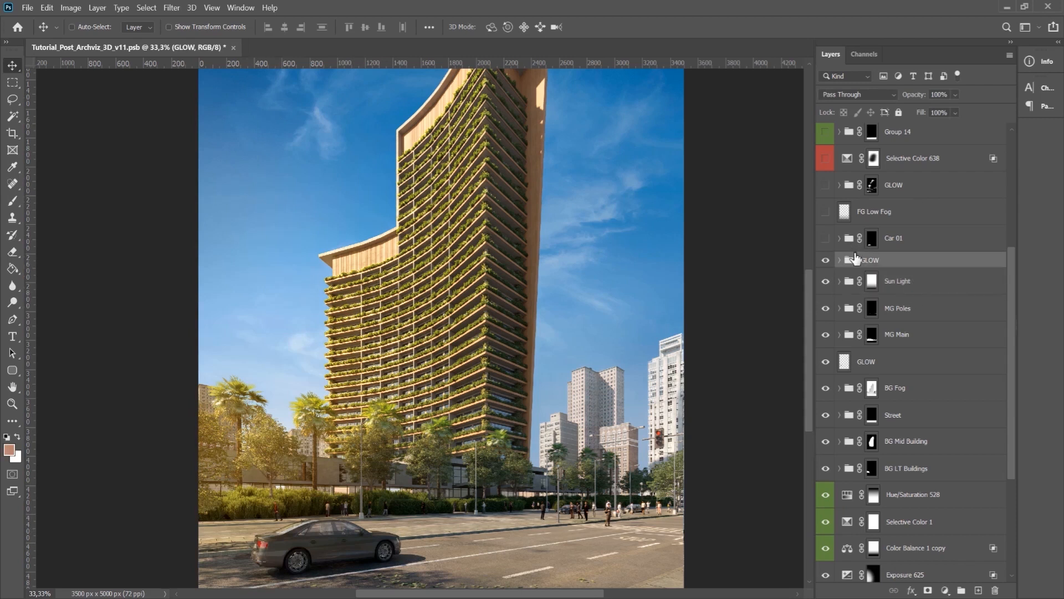
click(826, 260)
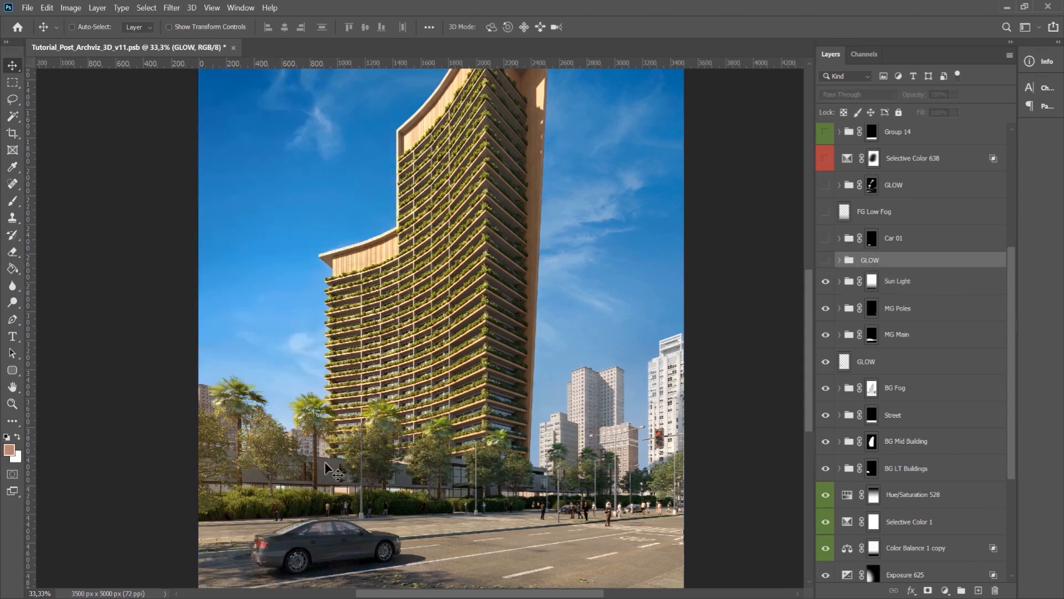
click(826, 260)
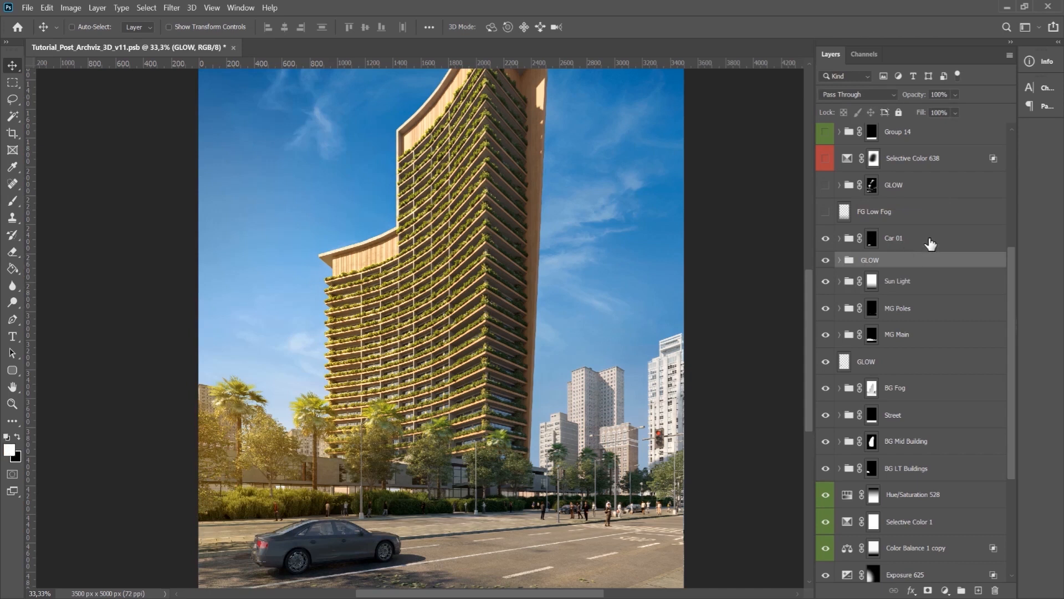
Turn on the Car 01 group and the FG Low Fog layer above it, toggling the fog off and on to compare the whole image.
click(873, 238)
click(825, 212)
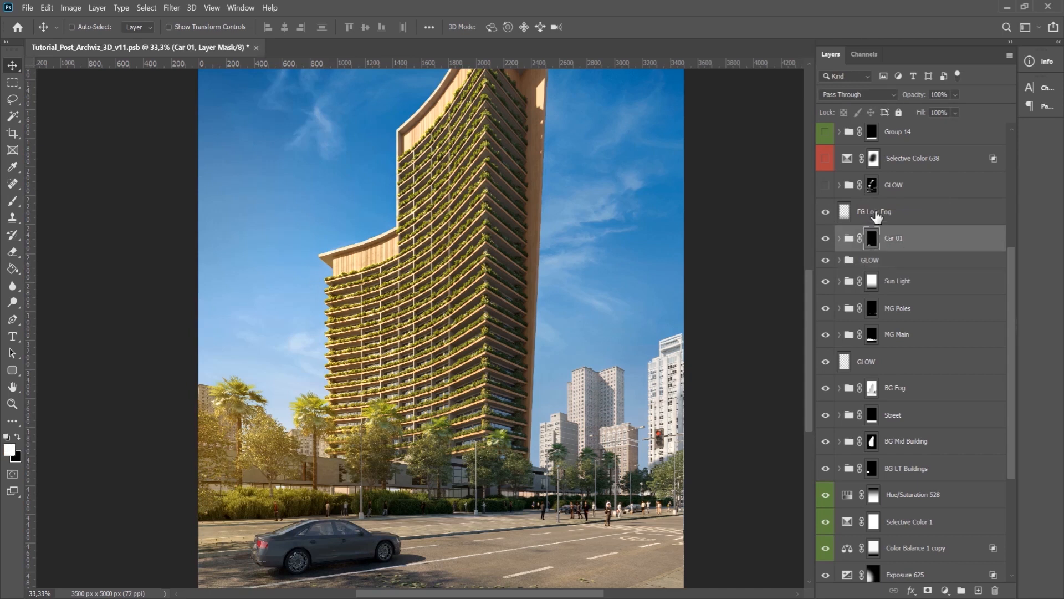
click(877, 217)
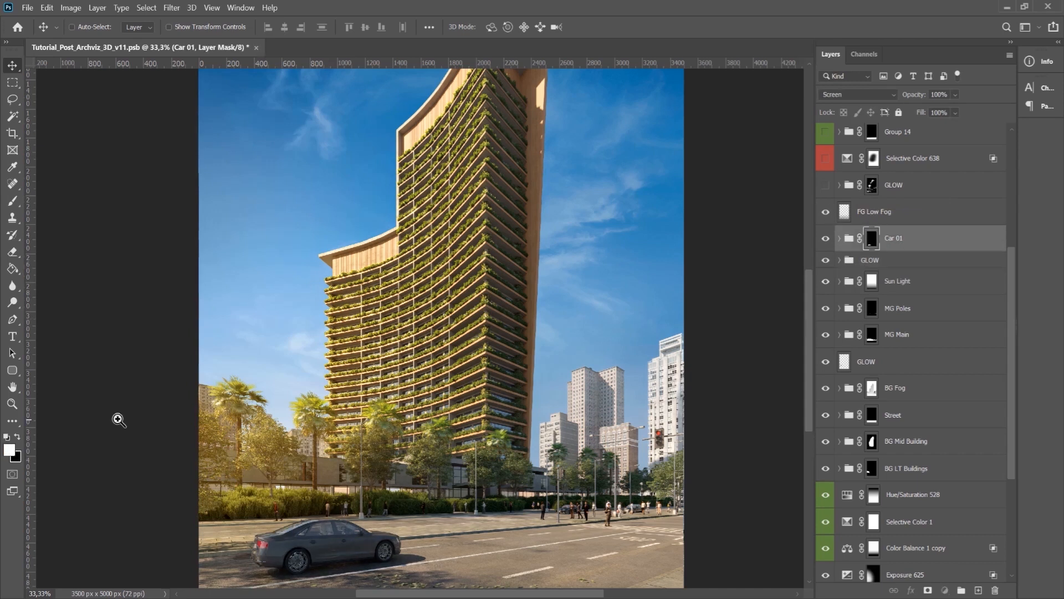
right_click(451, 437)
click(463, 444)
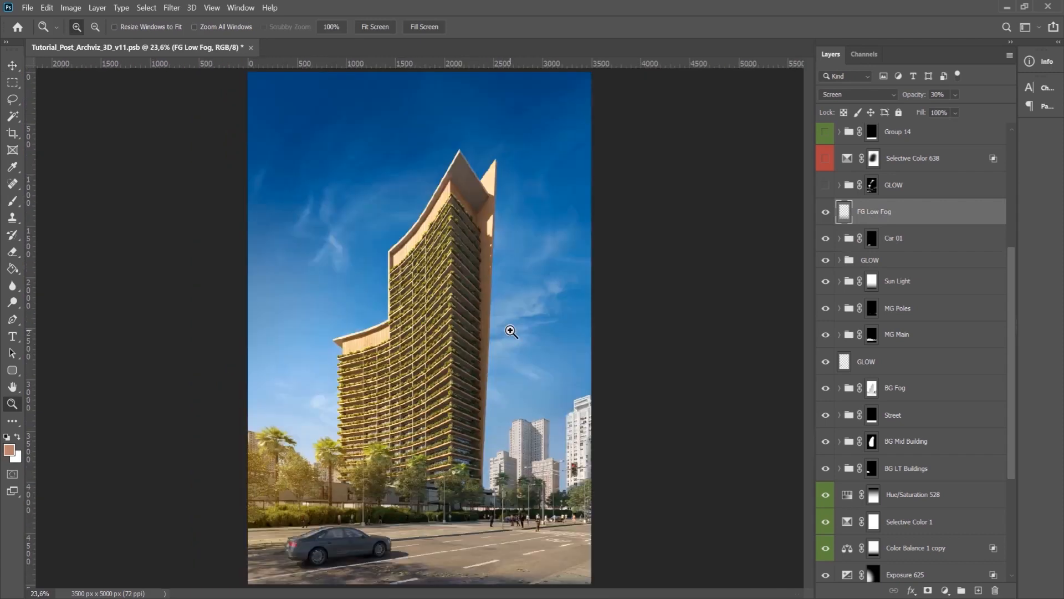
key(v)
click(827, 214)
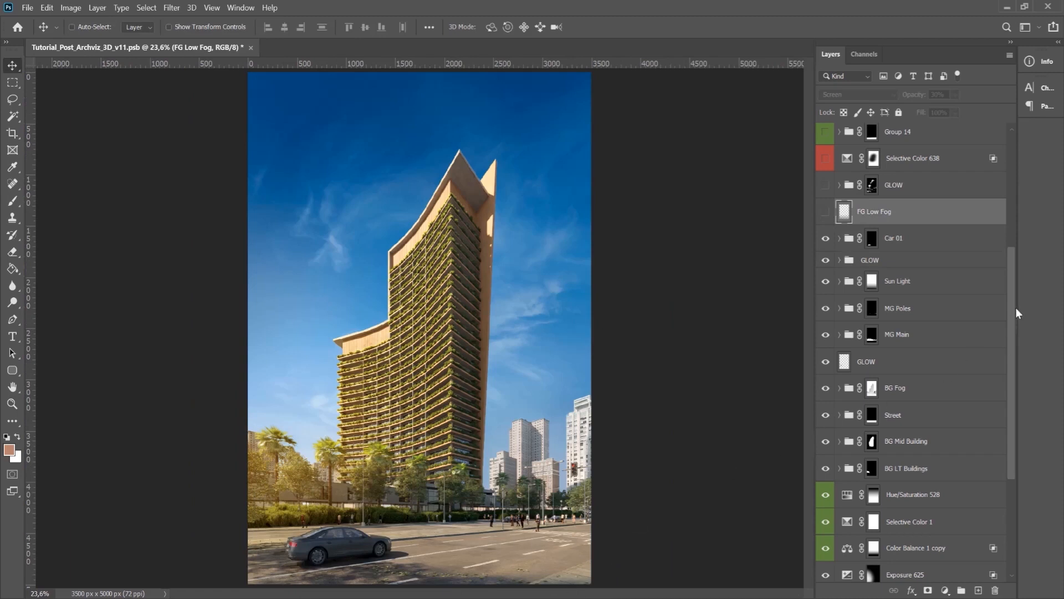
scroll(1013, 300, up, 3)
click(826, 276)
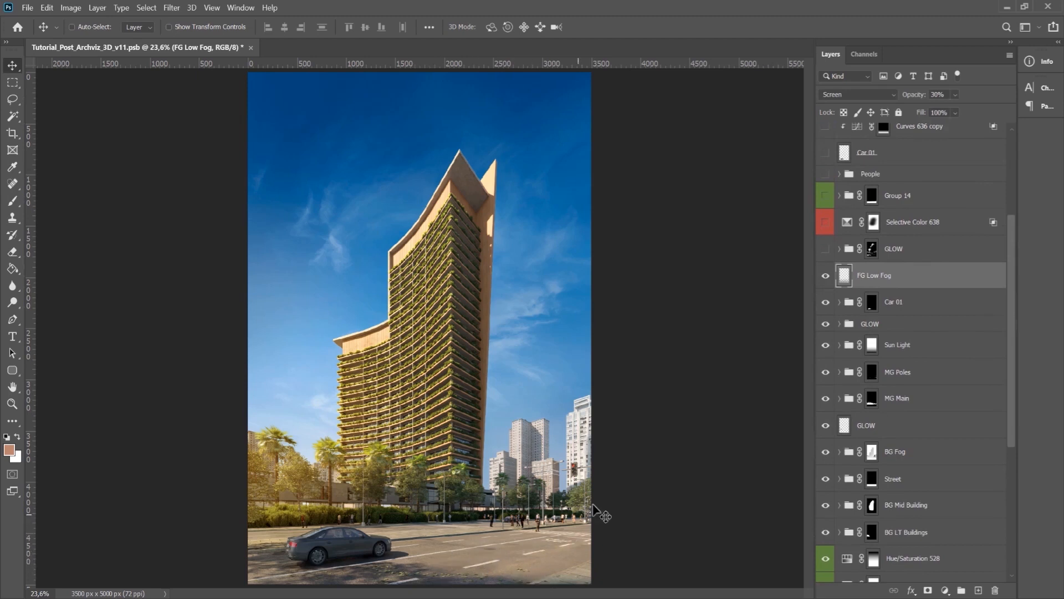
Turn on the masked GLOW group above FG Low Fog, Selective Color 638, Group 14 and the People group.
click(826, 248)
click(916, 225)
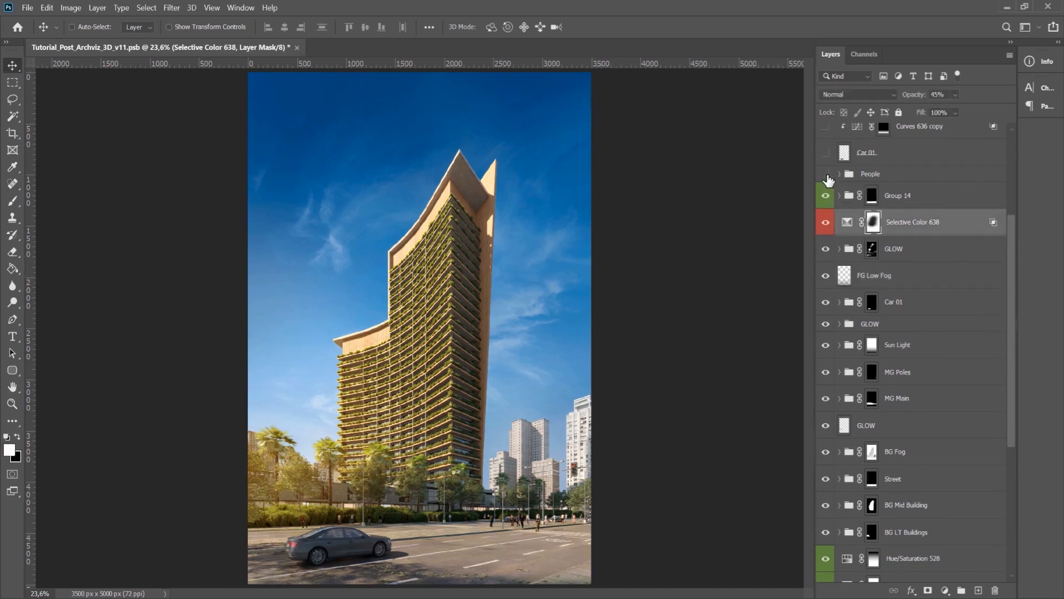
click(826, 176)
click(873, 175)
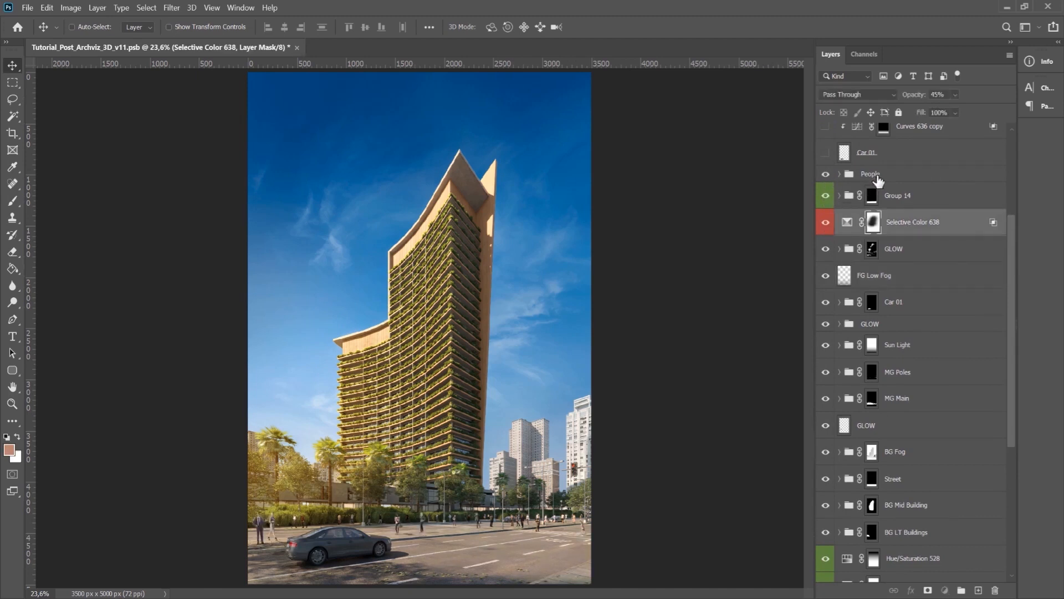
Turn on the layers from Car 01 up through the FX group, toggling People off and on to compare the scene.
scroll(1017, 192, up, 5)
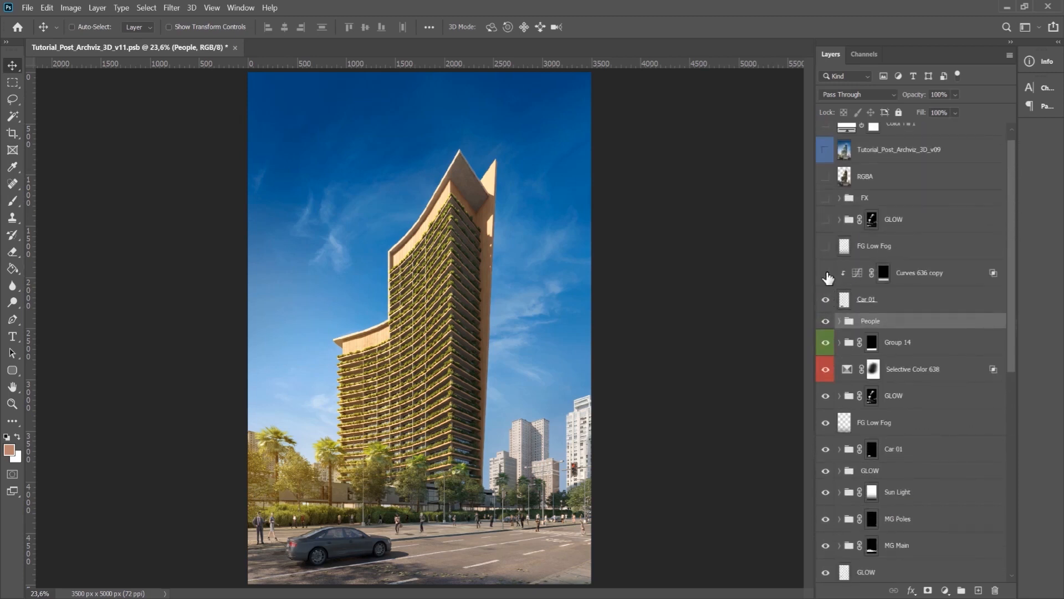
click(826, 322)
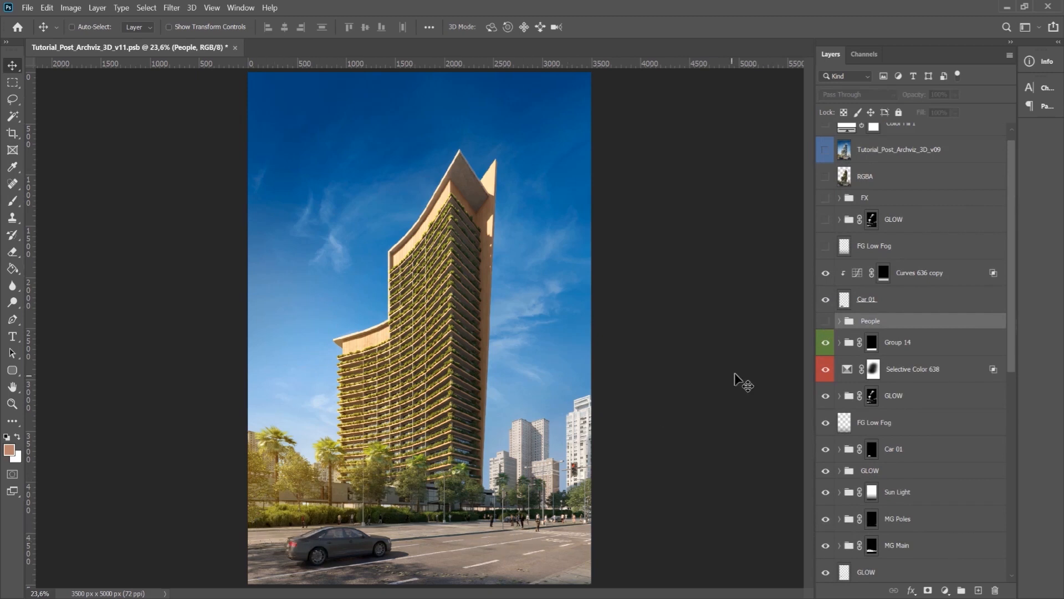
click(826, 322)
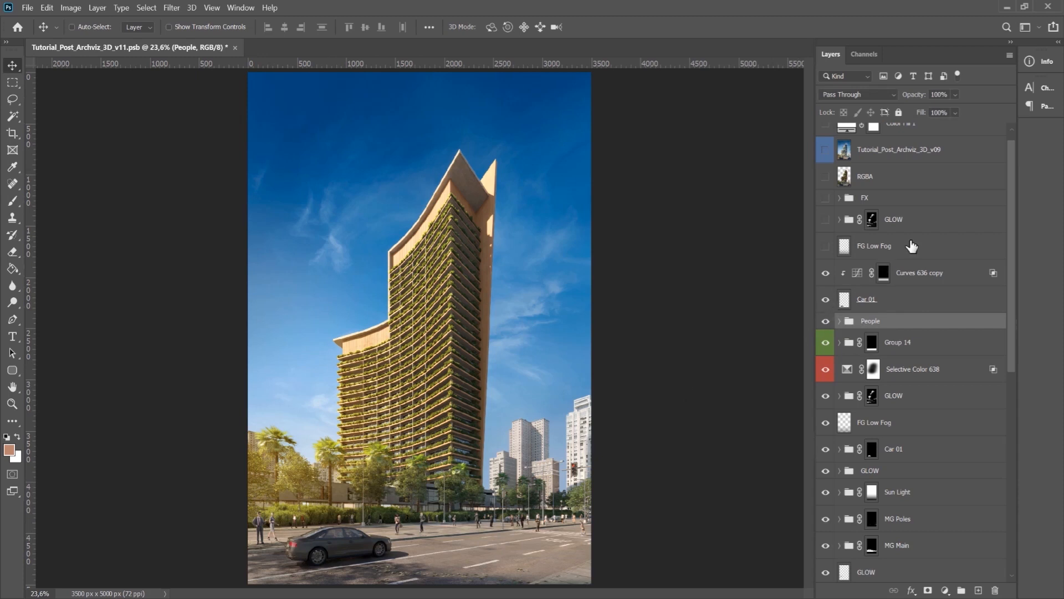
drag(824, 251, 827, 209)
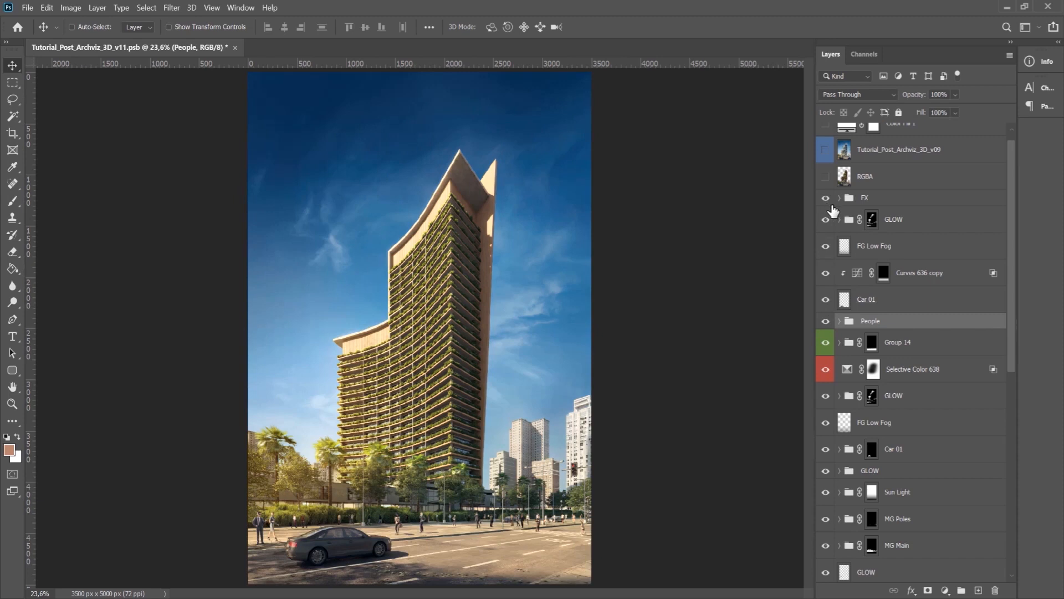
Examine the people, car, trees and tower base at street level at 100% zoom.
click(12, 404)
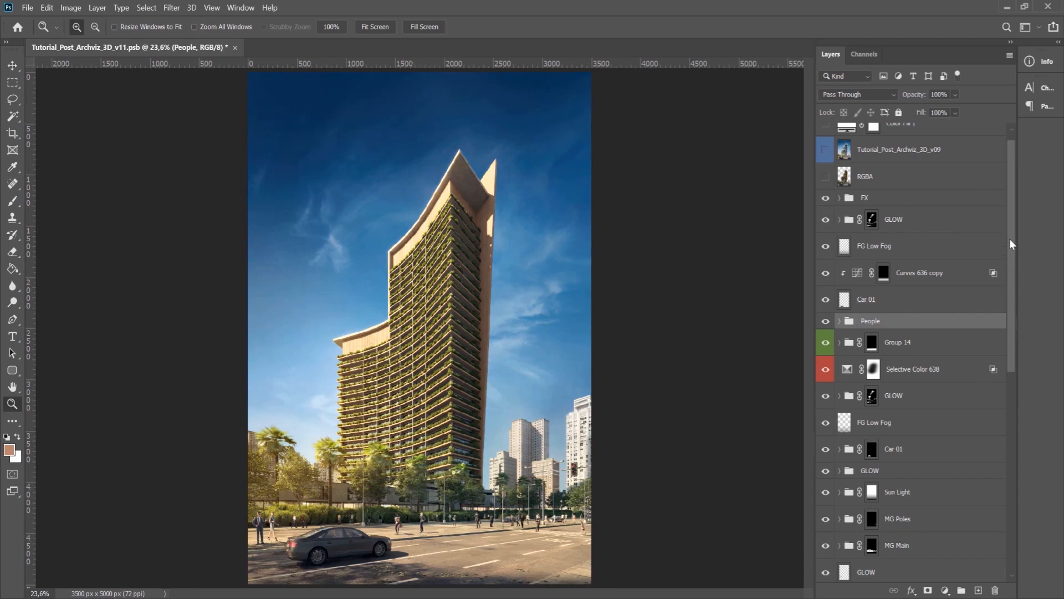
scroll(1013, 218, up, 1)
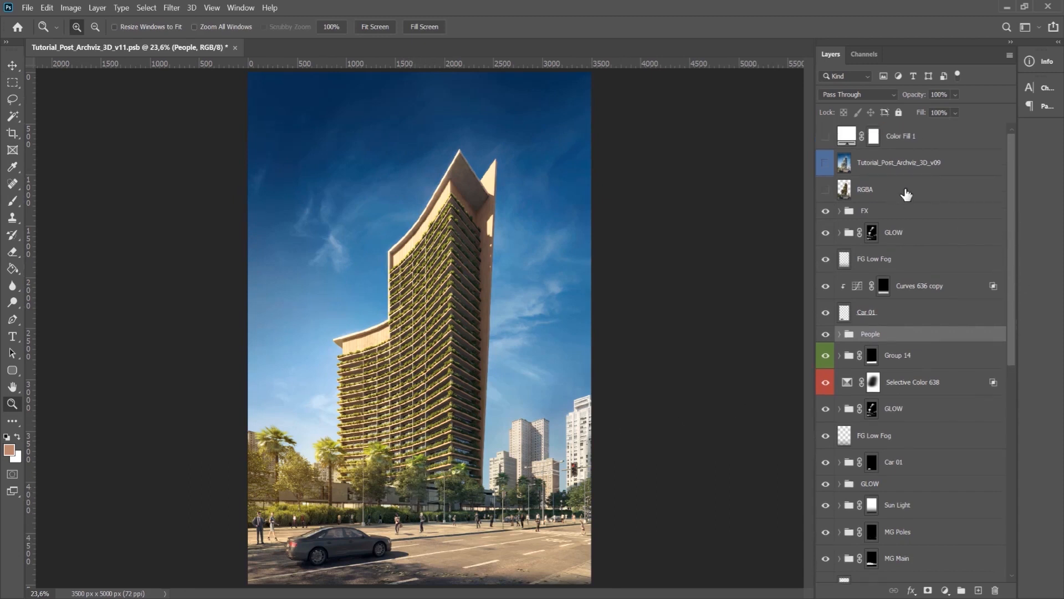
click(385, 532)
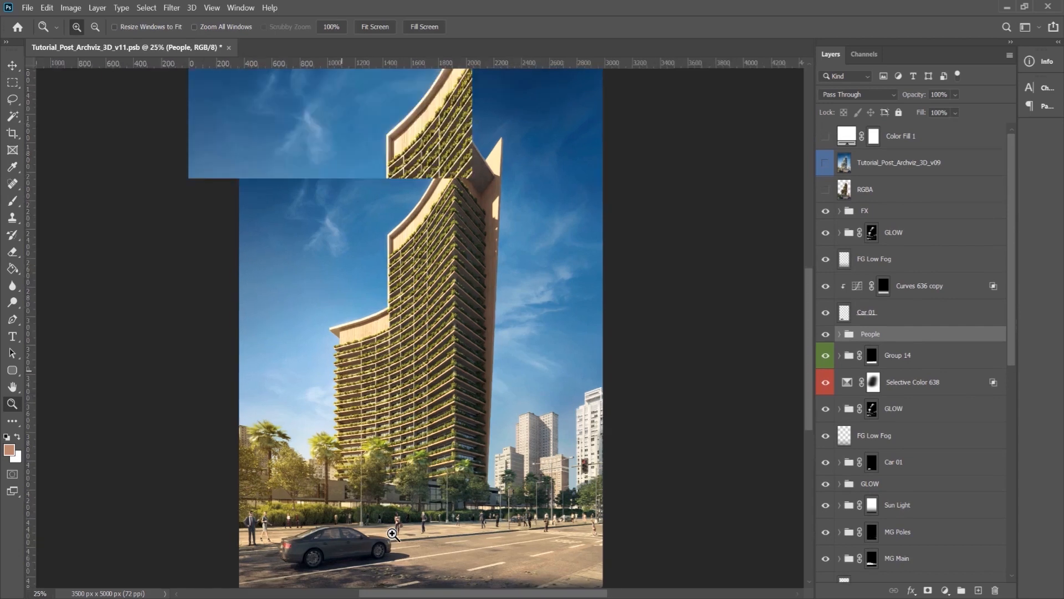
click(392, 533)
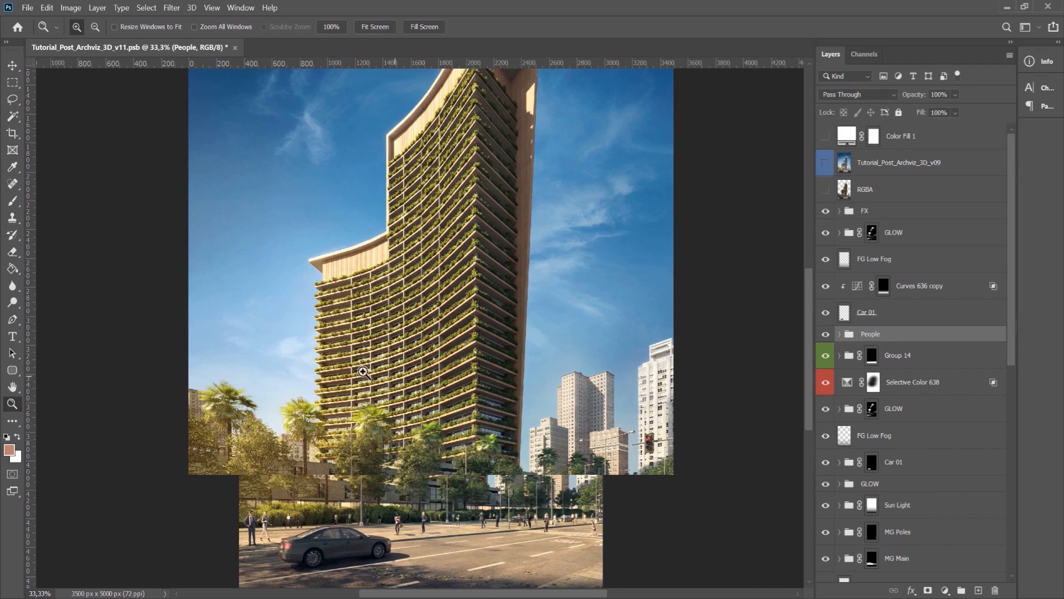
click(356, 458)
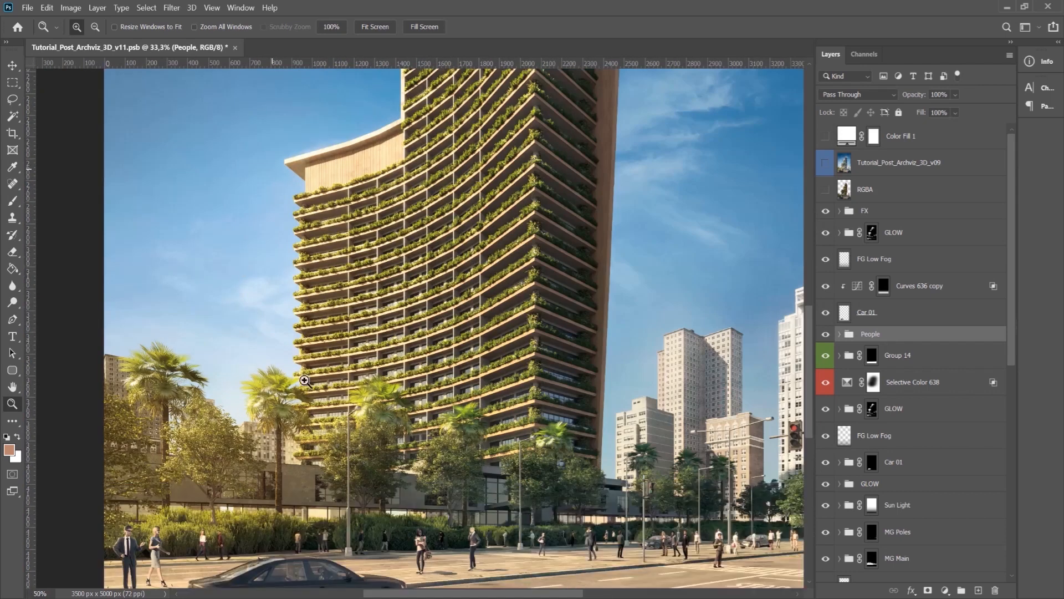
click(387, 488)
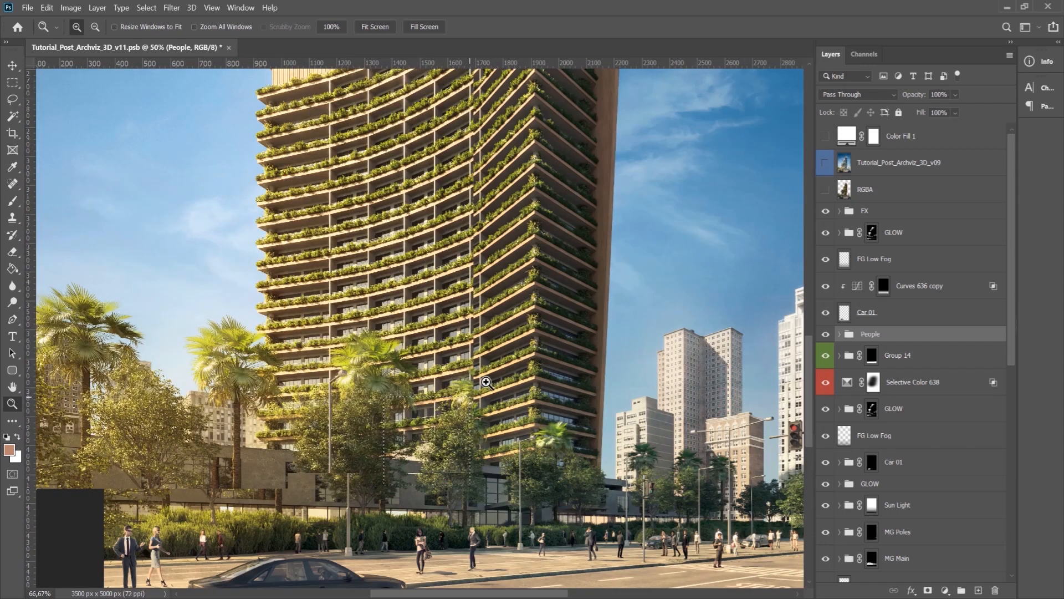
drag(487, 382, 496, 401)
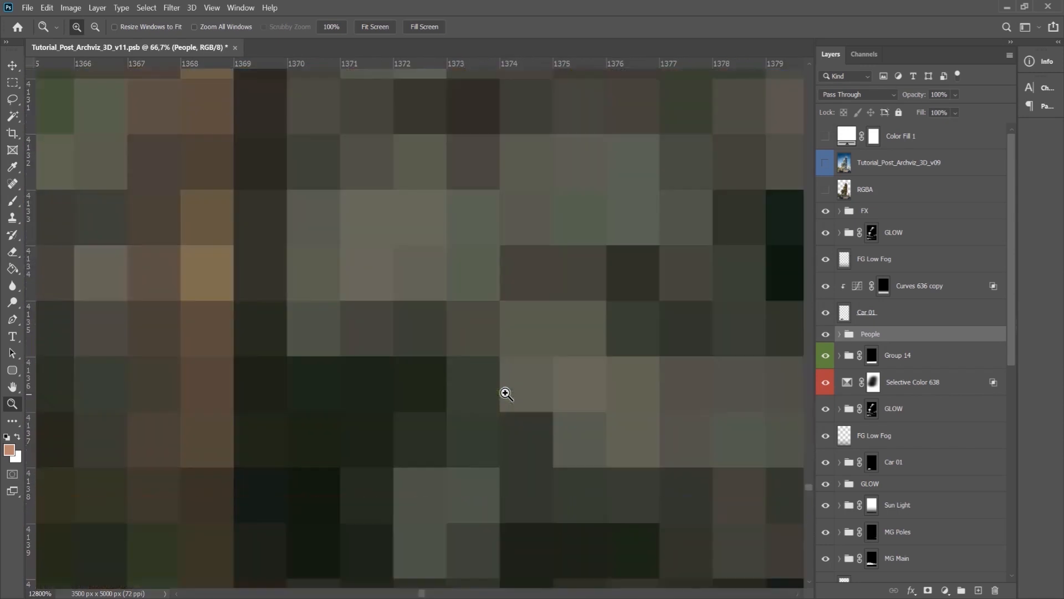
right_click(516, 357)
click(525, 371)
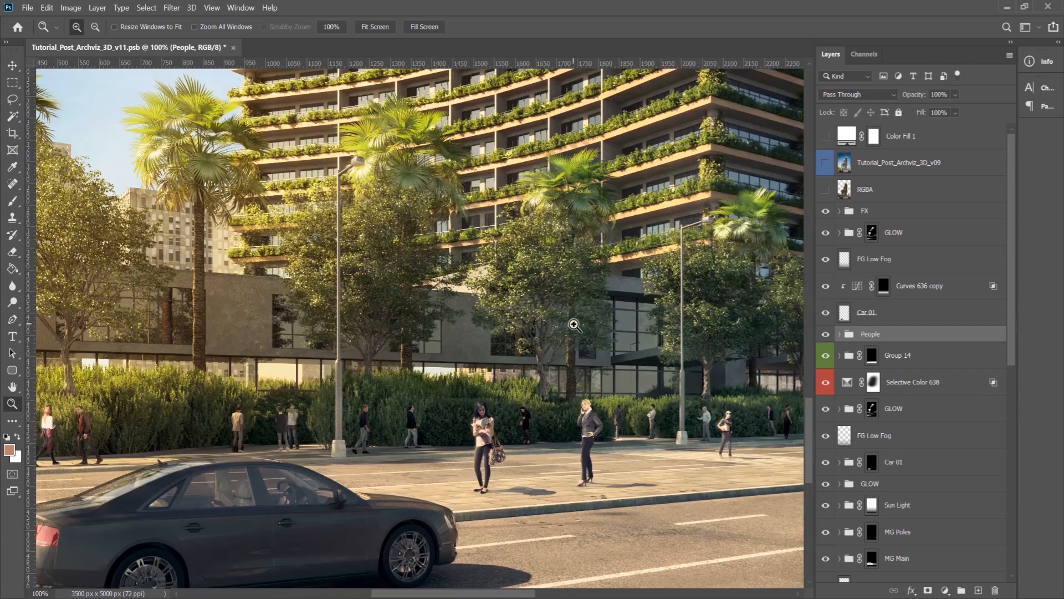
Merge all layers from Group 14 down to Layer 1180 into a single layer.
key(v)
click(925, 361)
scroll(1010, 359, down, 1)
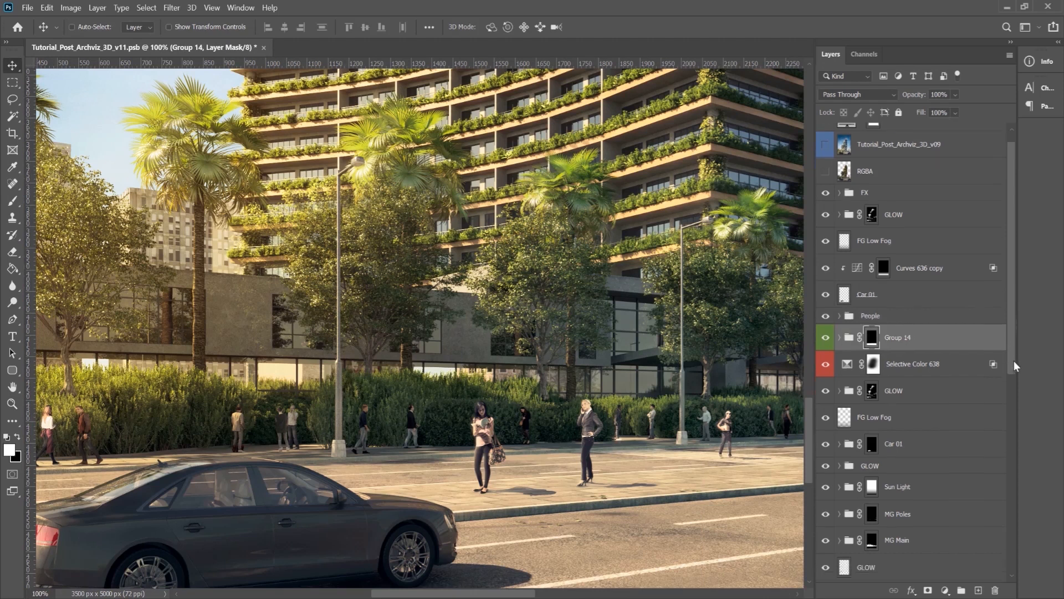
drag(1008, 363, 1016, 576)
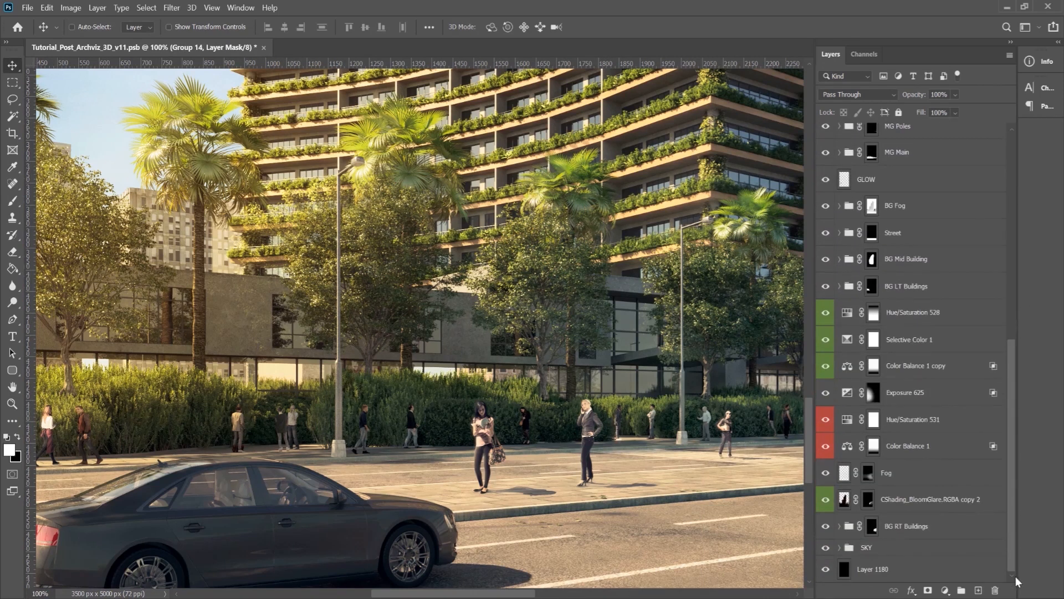
click(908, 582)
drag(1010, 484, 1025, 341)
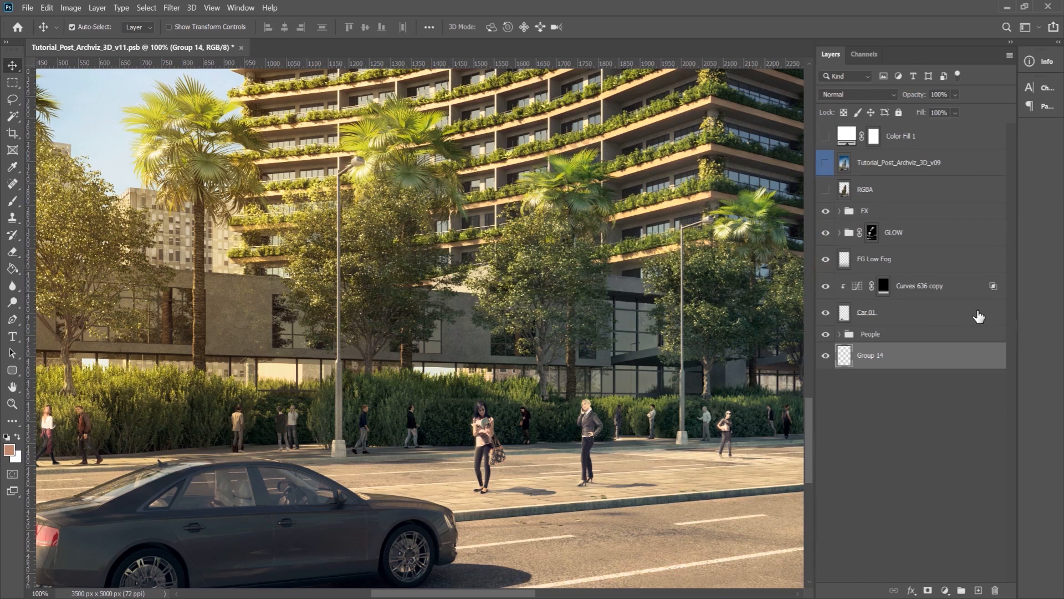
Examine the whole merged composite, then the street-level people, car and pair on the sidewalk at up to 200% zoom.
key(z)
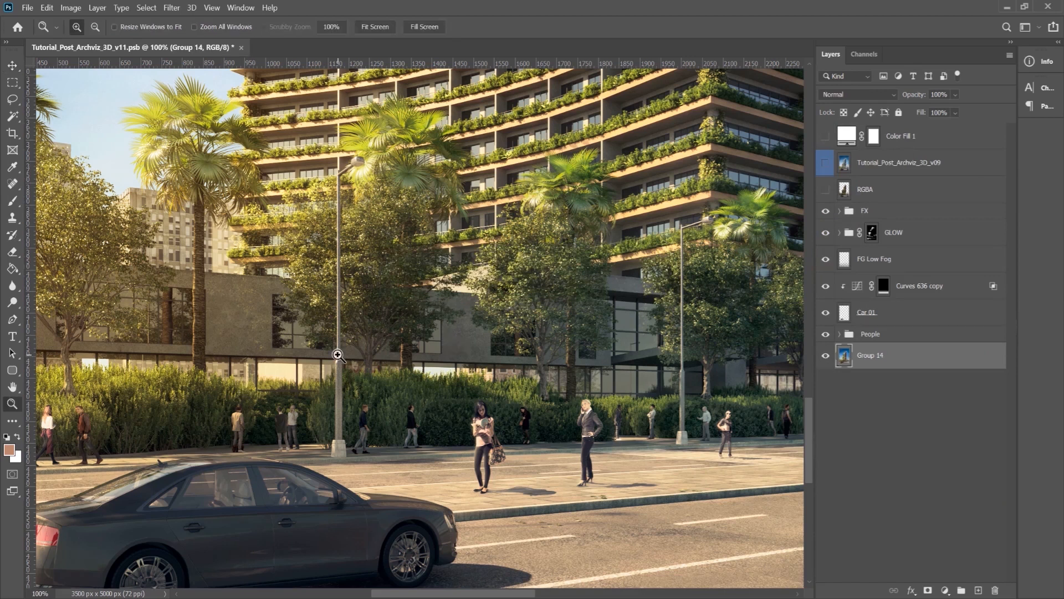
right_click(345, 358)
click(360, 363)
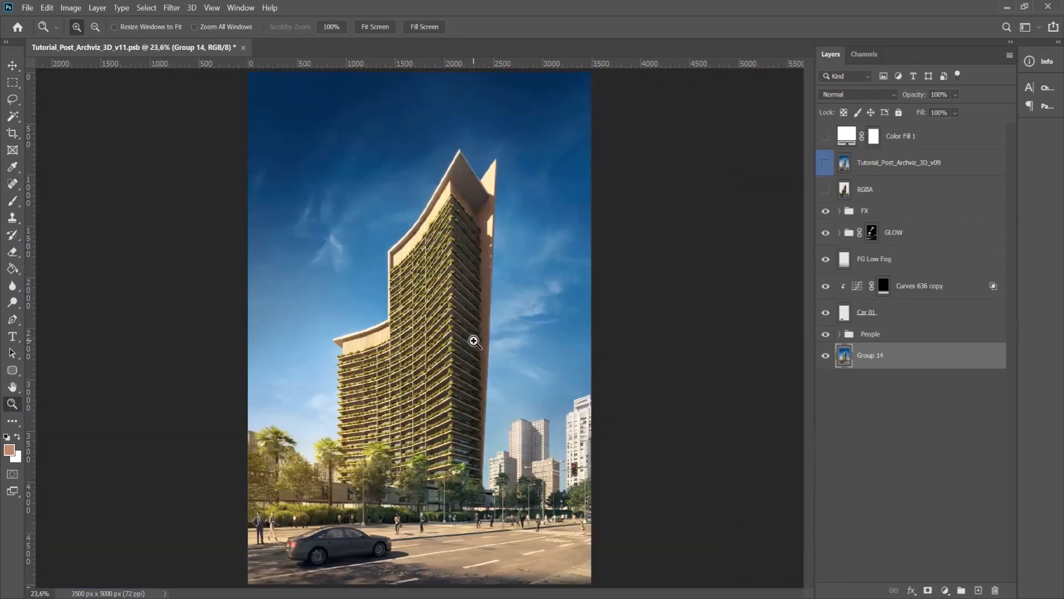
click(448, 466)
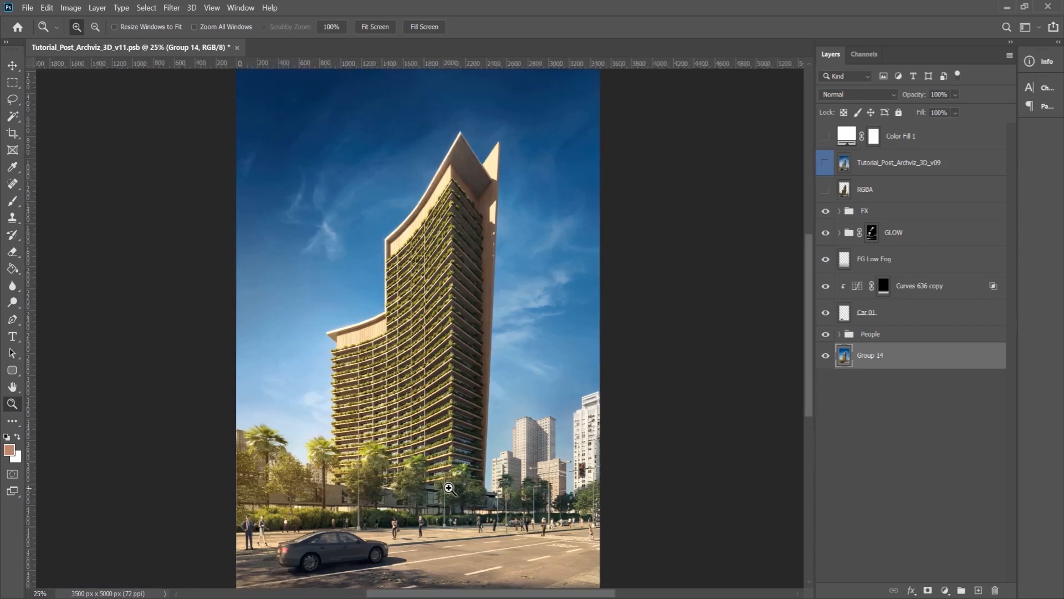
click(449, 488)
click(450, 488)
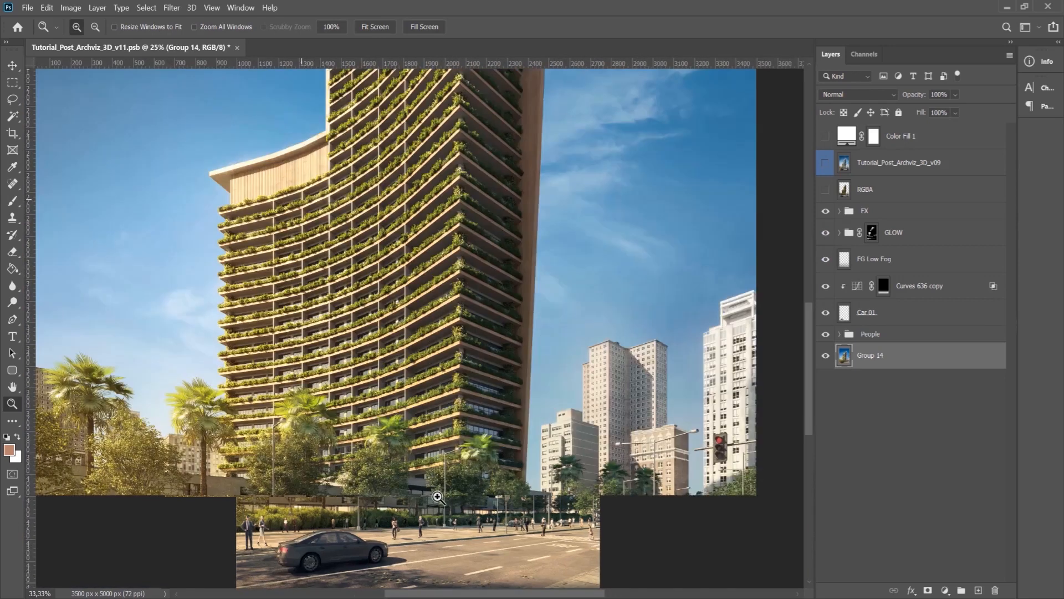
drag(460, 471, 484, 349)
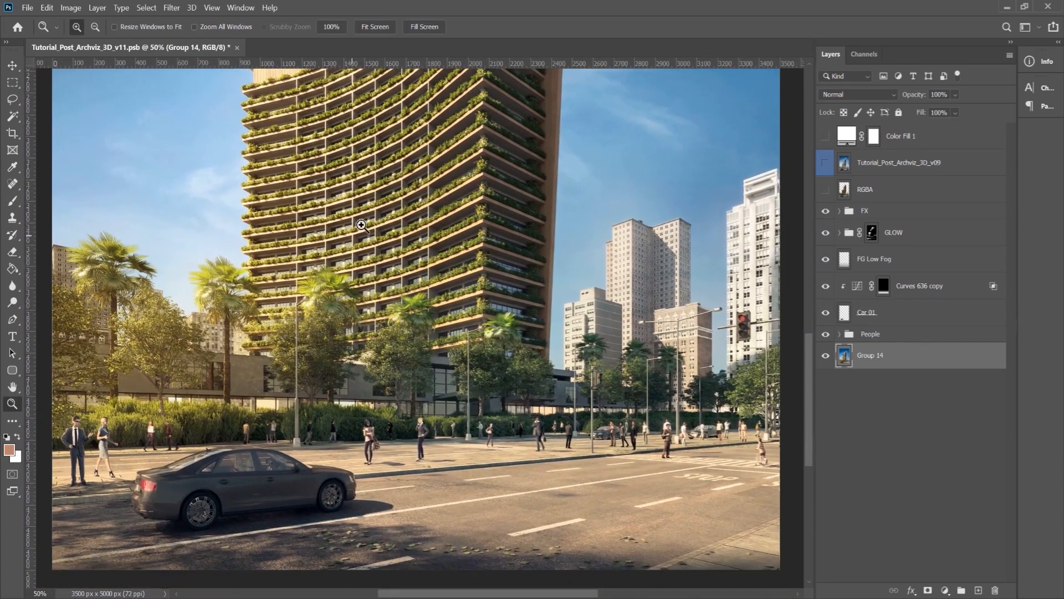
click(155, 433)
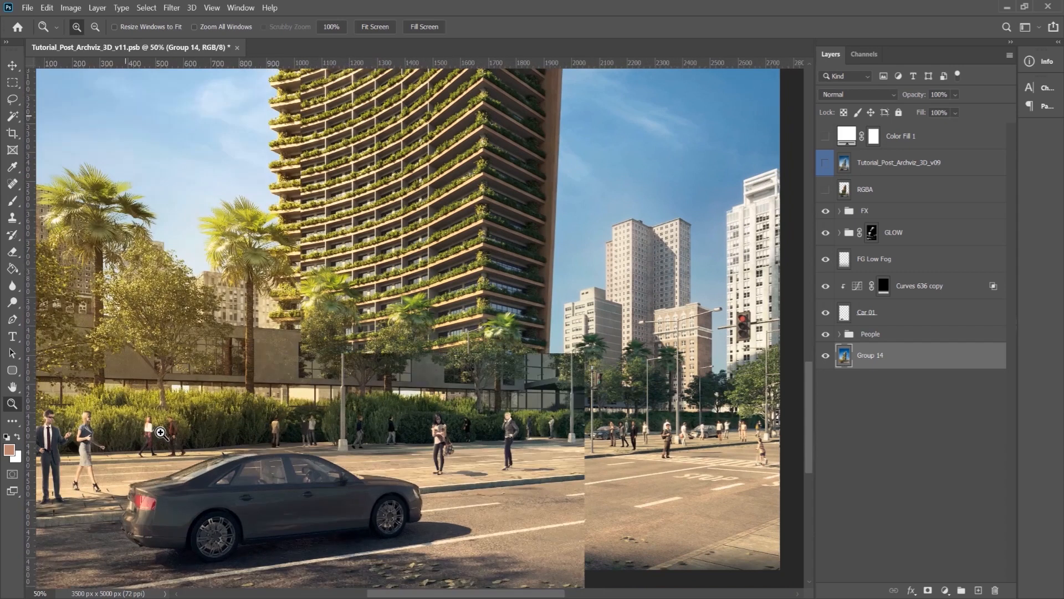
click(115, 477)
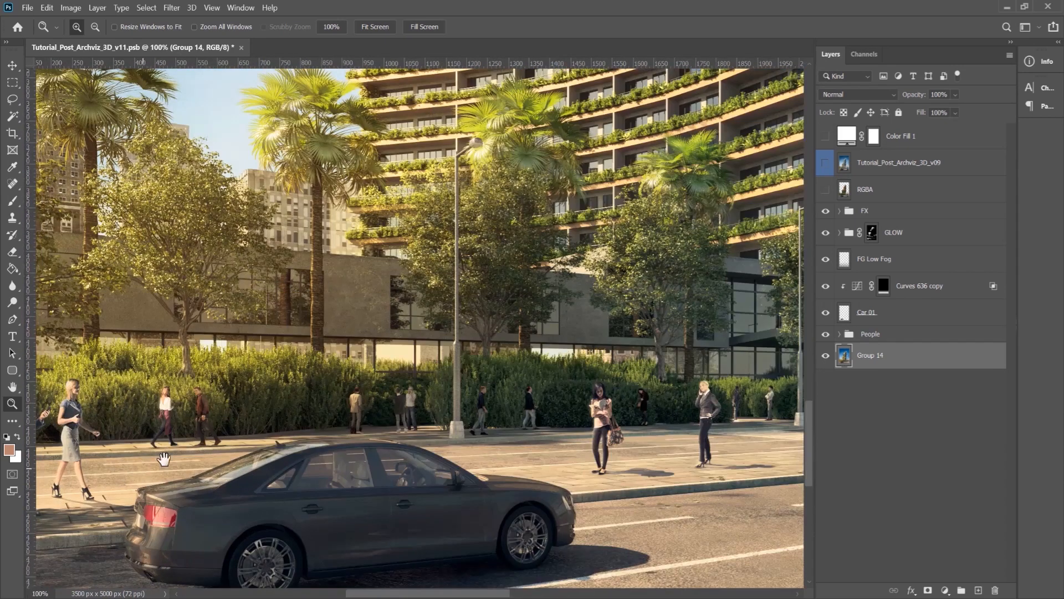
drag(164, 460, 236, 434)
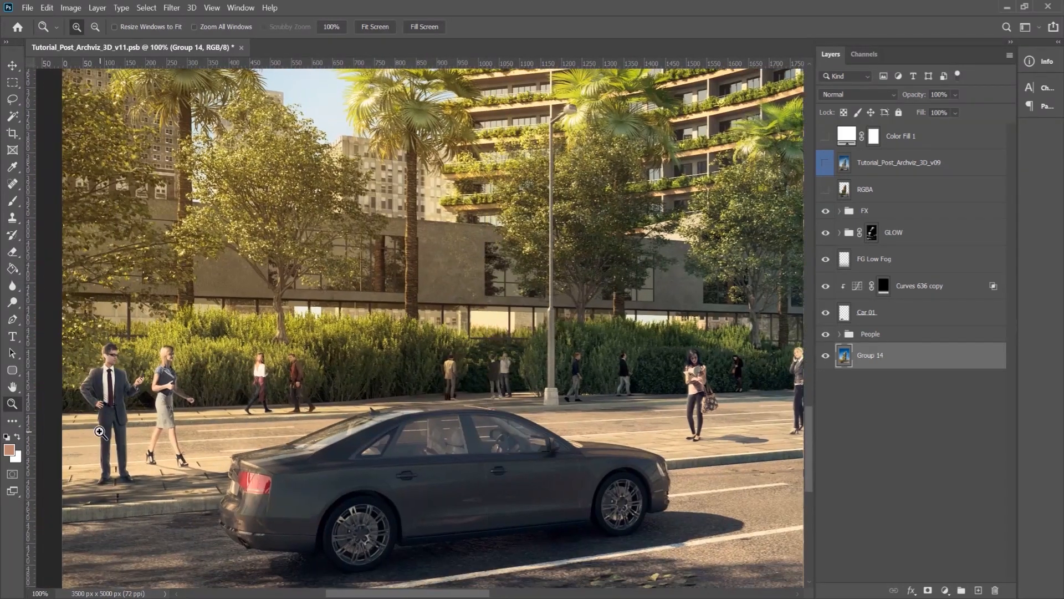
click(100, 431)
Rename the merged Group 14 layer as BG.
double_click(878, 360)
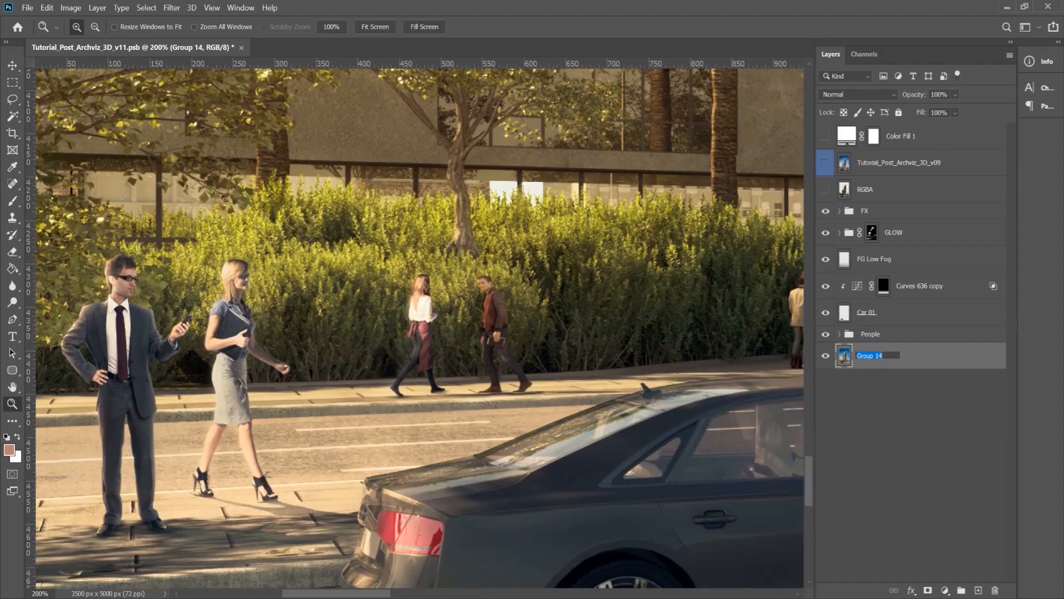
text(BG)
key(Return)
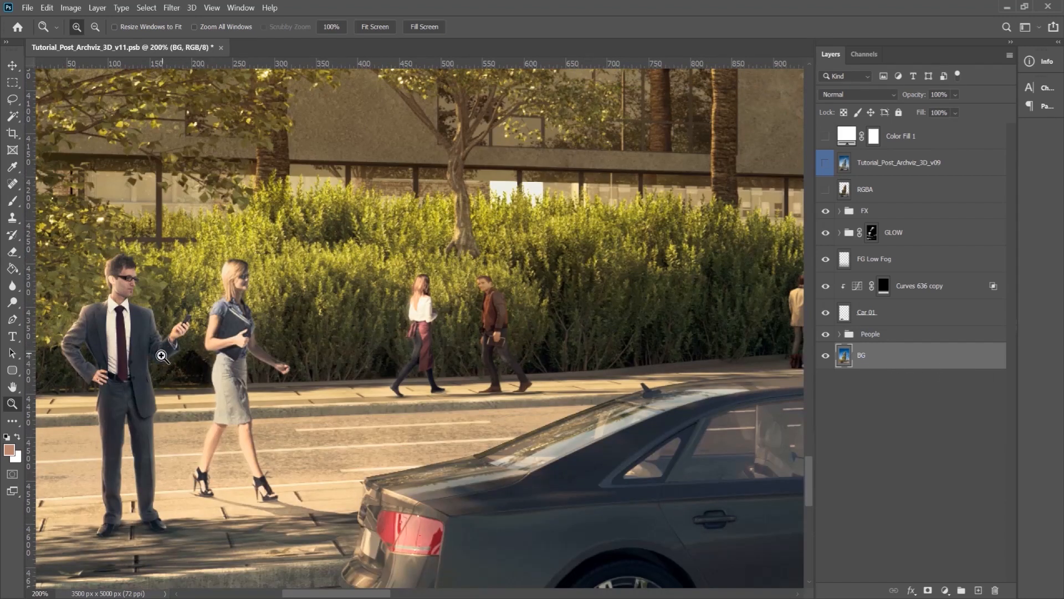
Select the People group and check the document's dimensions in Image Size without changing them.
click(99, 367)
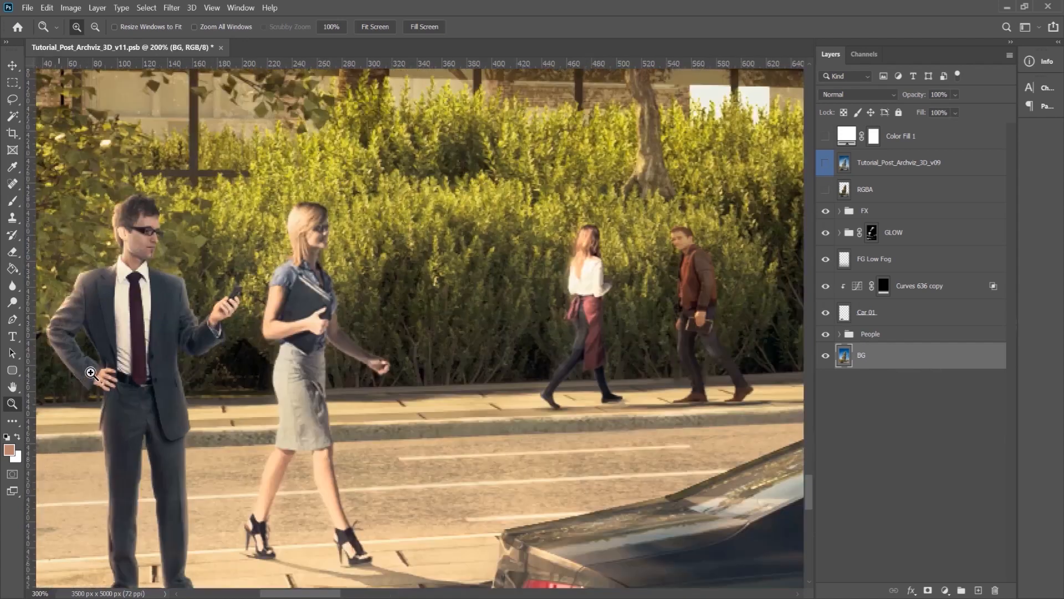
drag(272, 383, 294, 328)
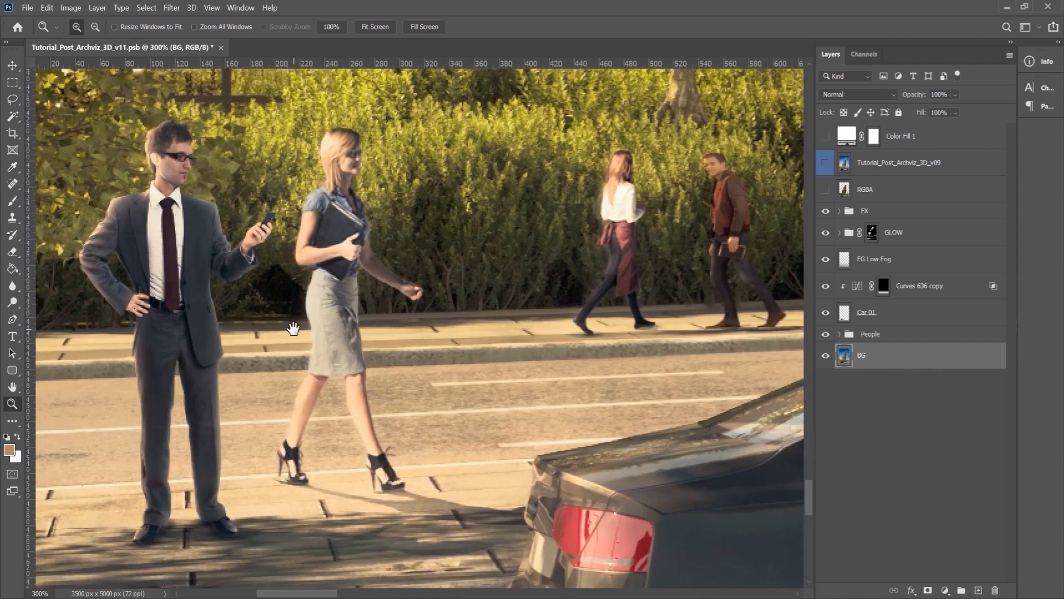
key(v)
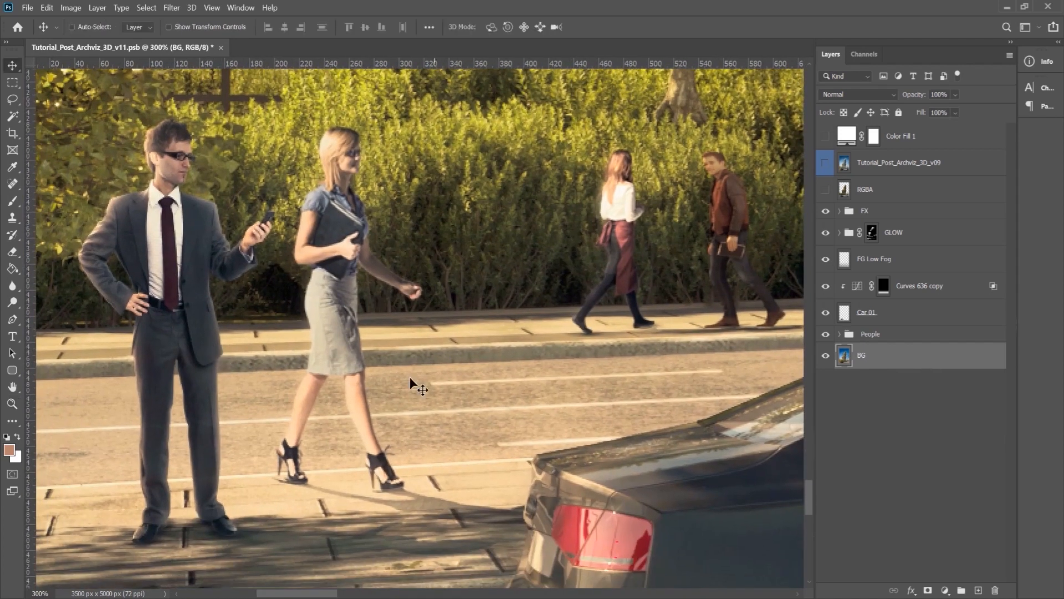
click(882, 339)
key(ctrl+alt+i)
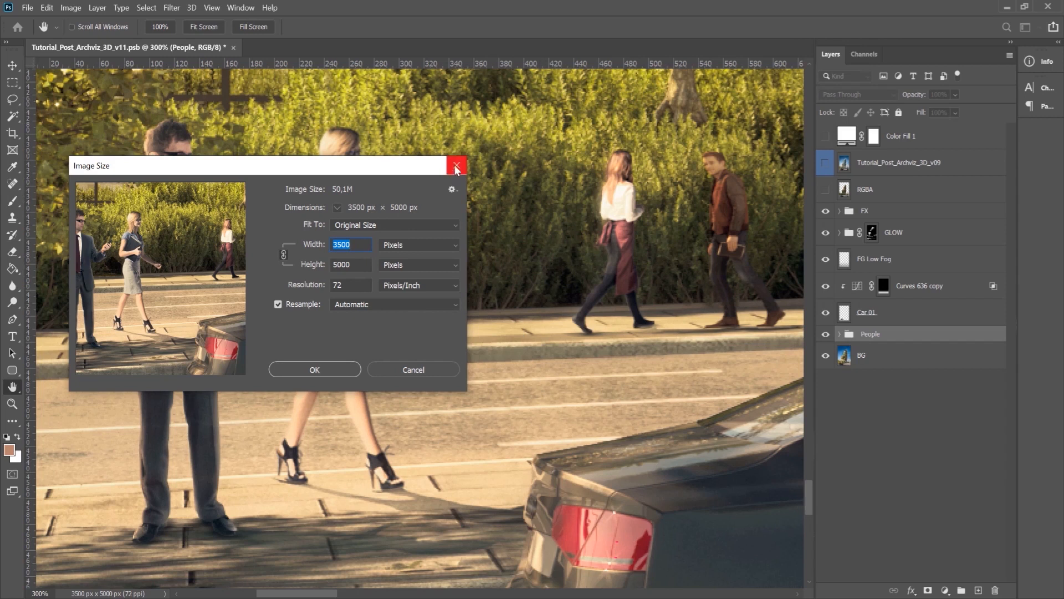
click(456, 166)
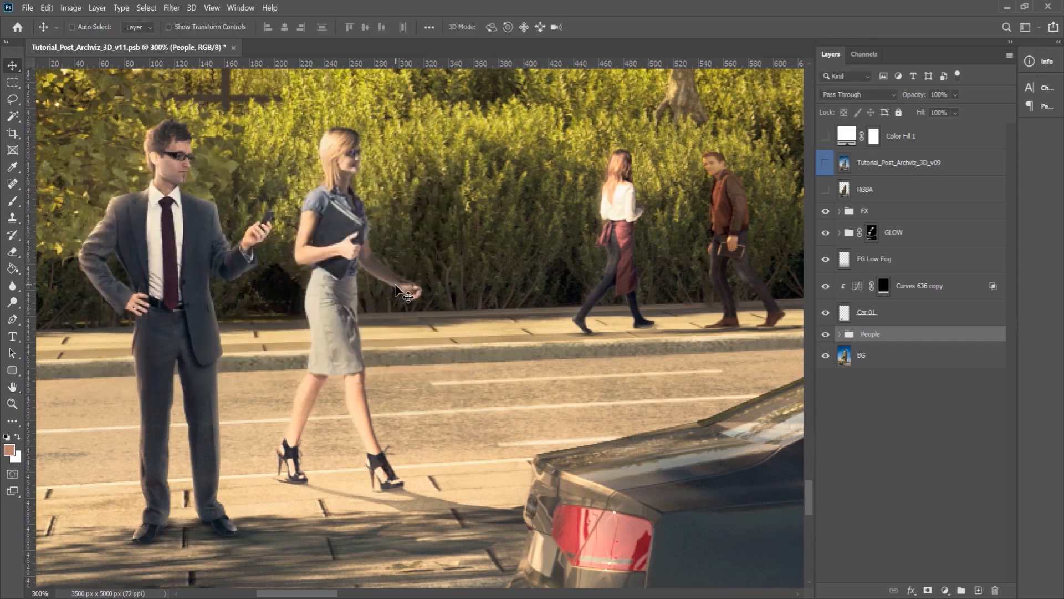
Hide the layers from FX down to Car 01 and the People group, and select the BG layer.
click(13, 403)
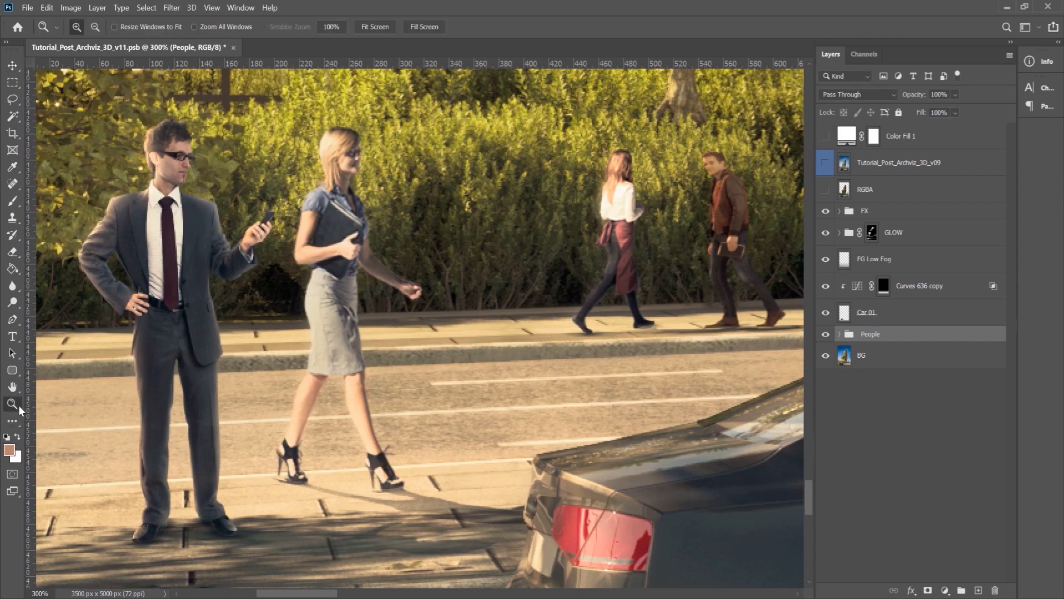
click(176, 358)
drag(214, 317, 283, 373)
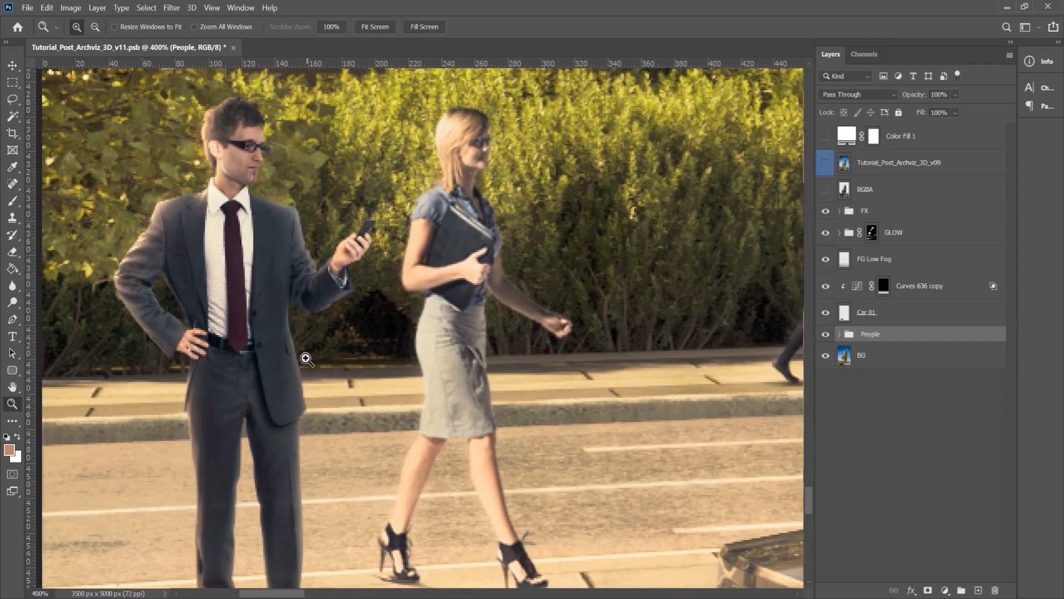
right_click(377, 428)
click(405, 497)
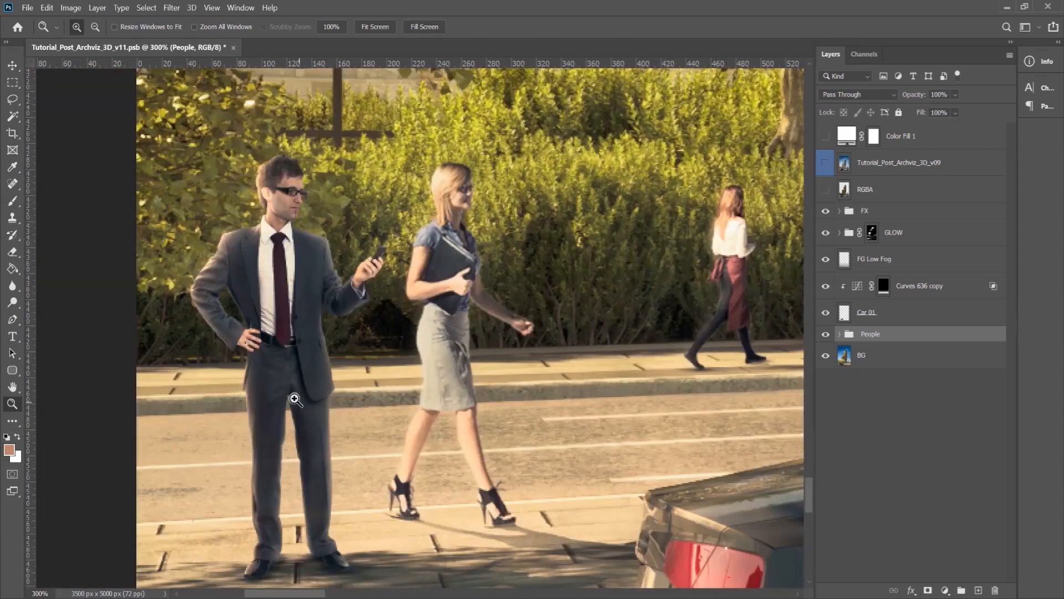
drag(413, 415, 361, 369)
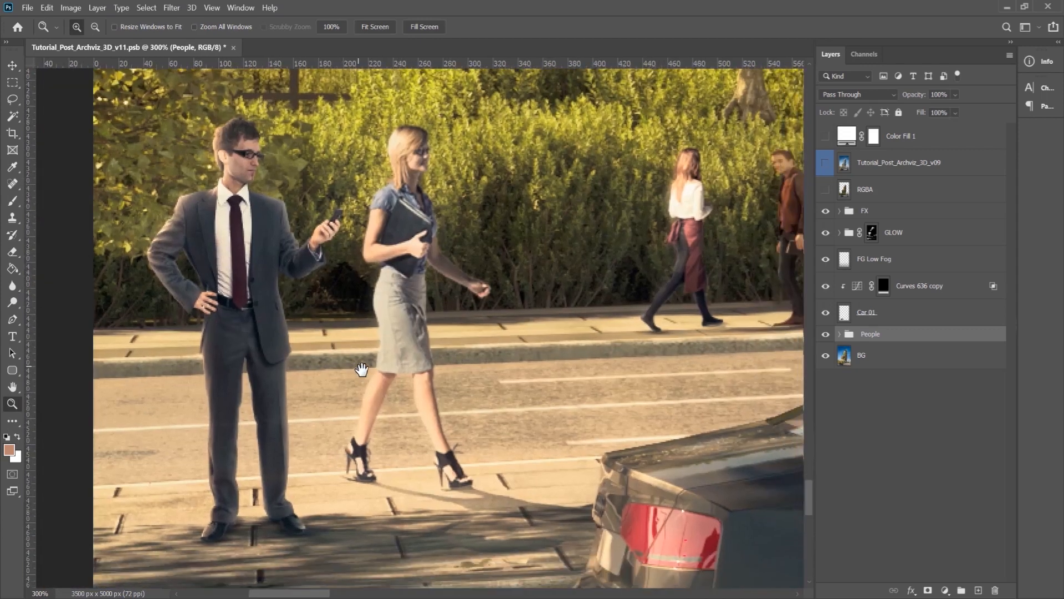
key(v)
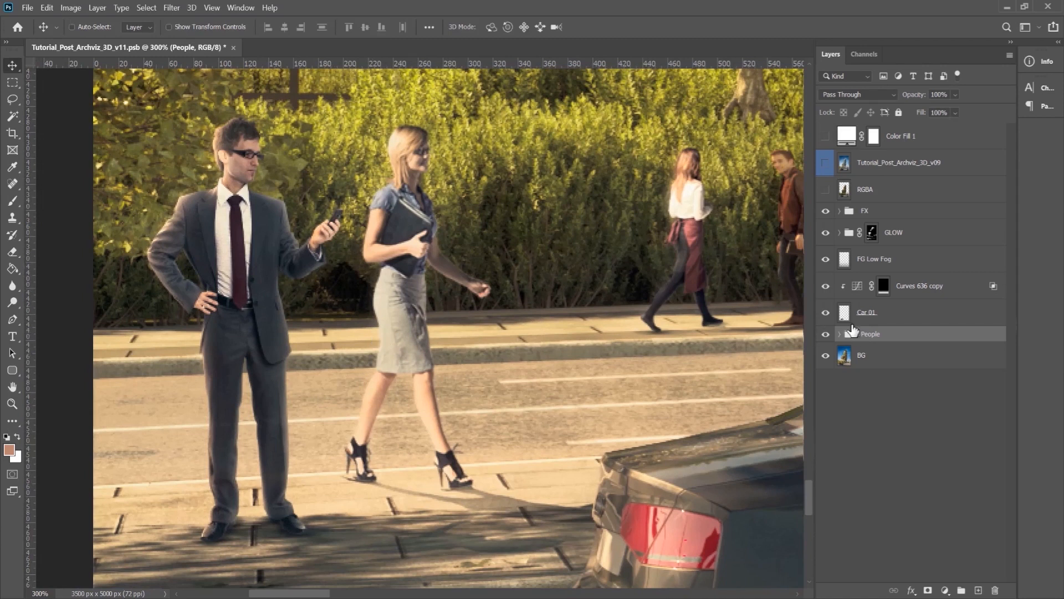
drag(826, 215, 827, 319)
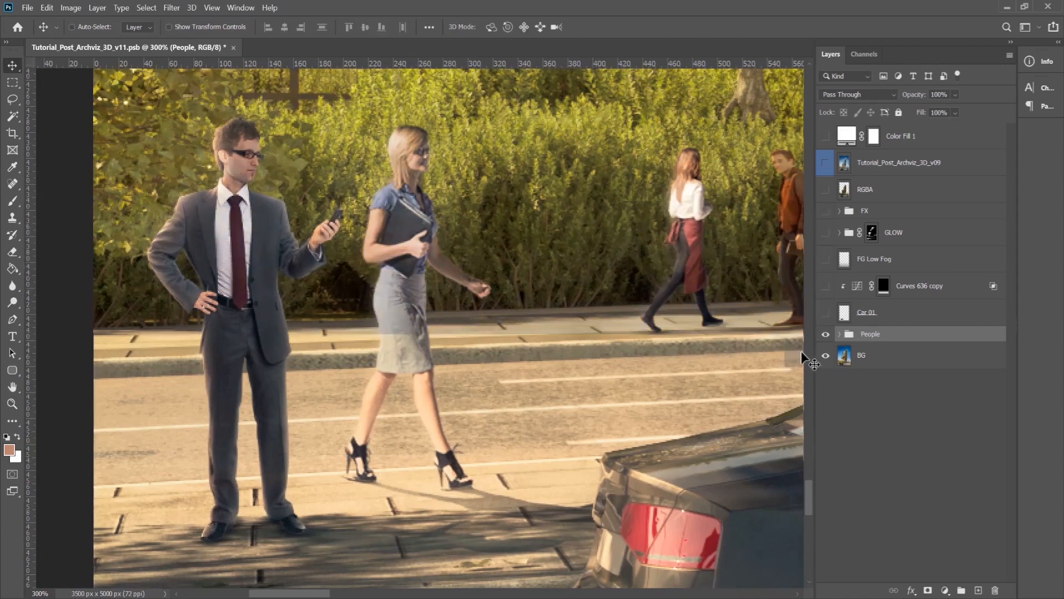
click(826, 335)
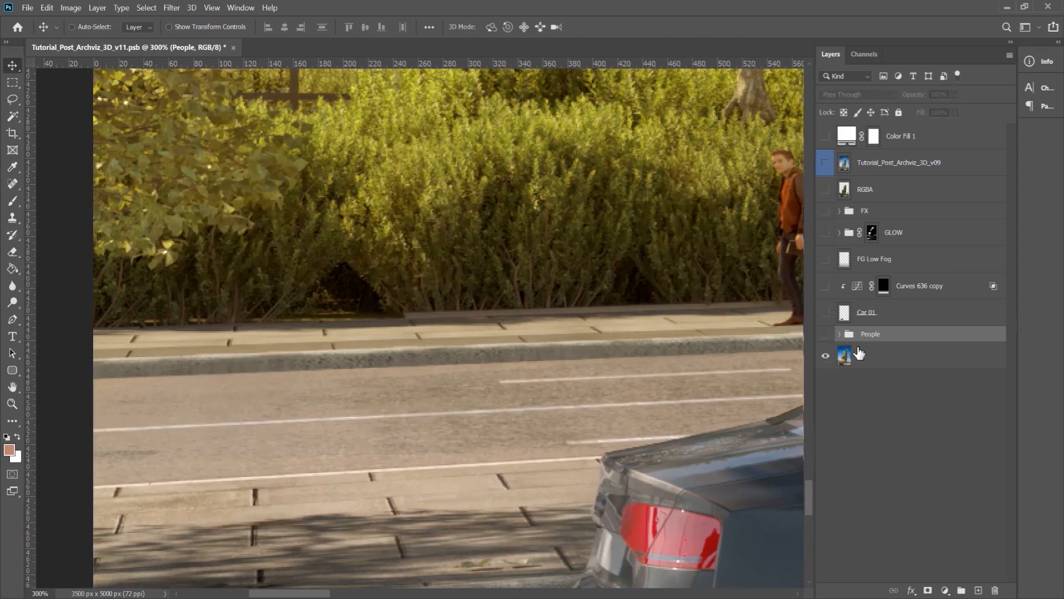
click(872, 363)
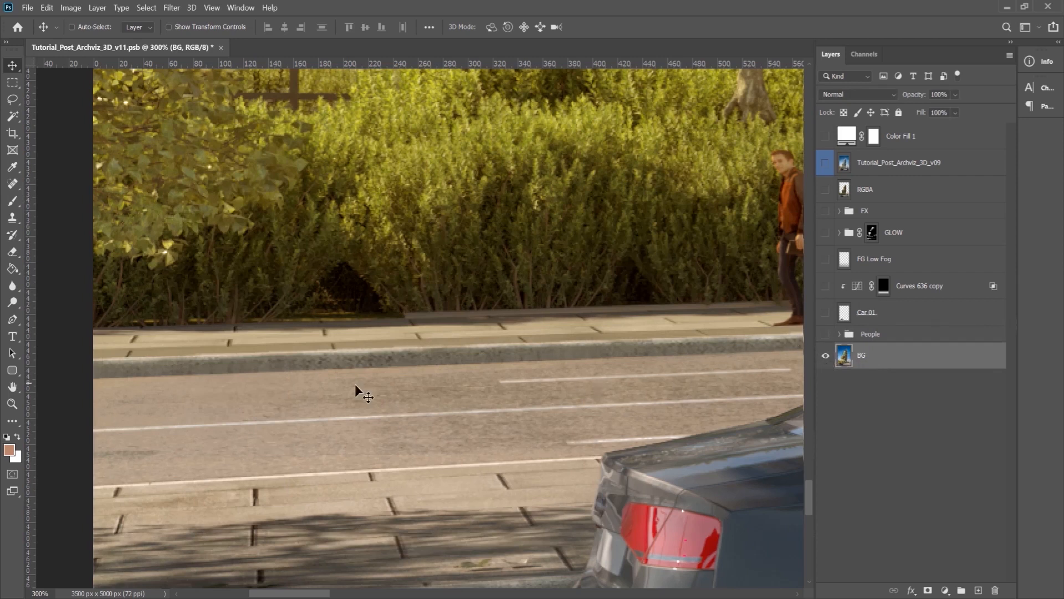
Examine the BG layer's street, car, hedge and tower base at 100% and 66.67% zoom.
click(12, 404)
right_click(485, 418)
click(555, 434)
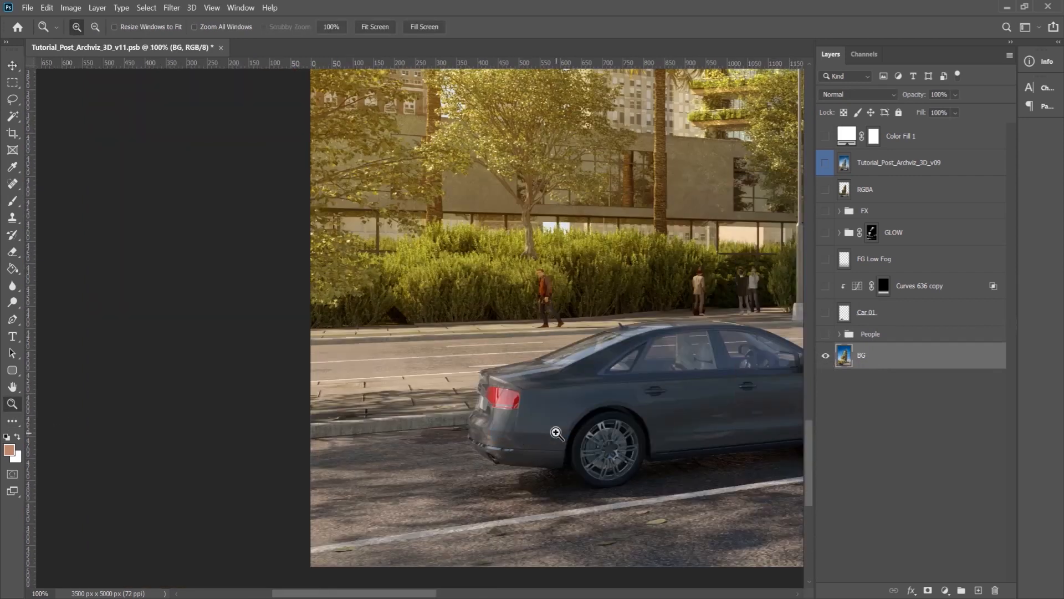
drag(650, 399, 285, 421)
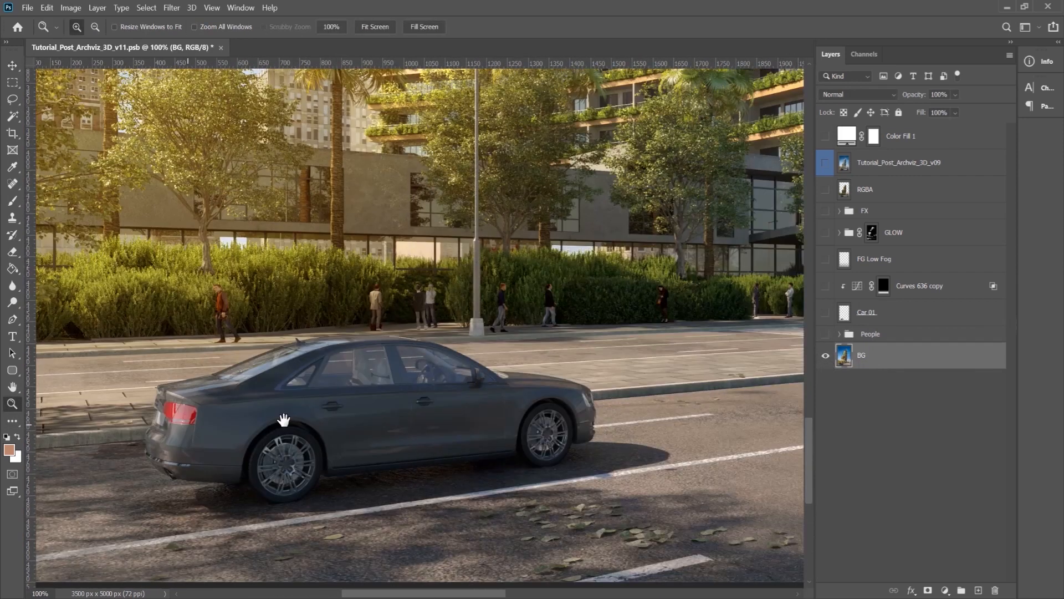
right_click(546, 419)
click(575, 489)
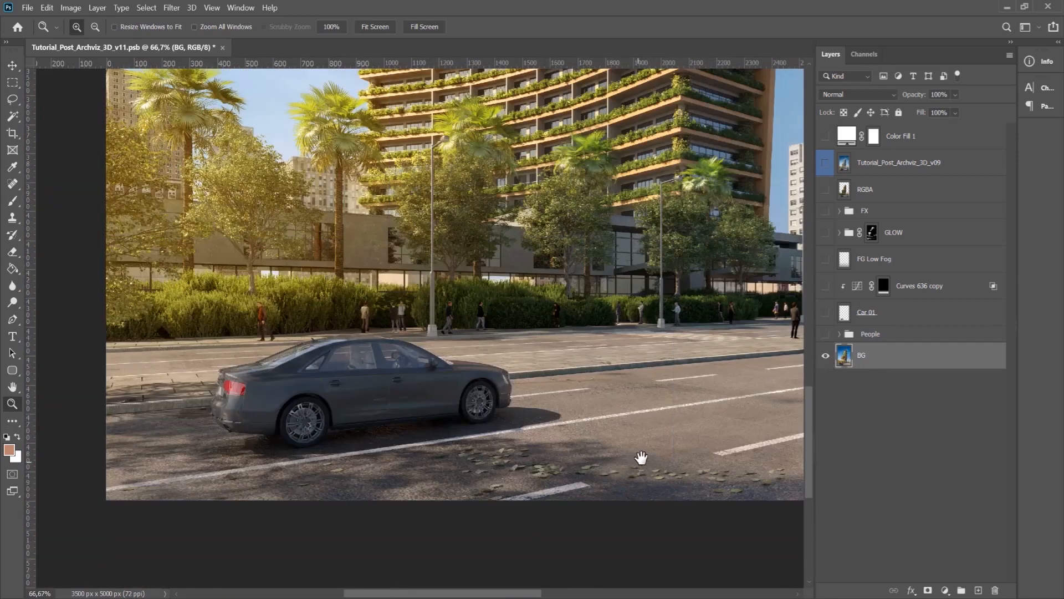
drag(642, 459, 533, 511)
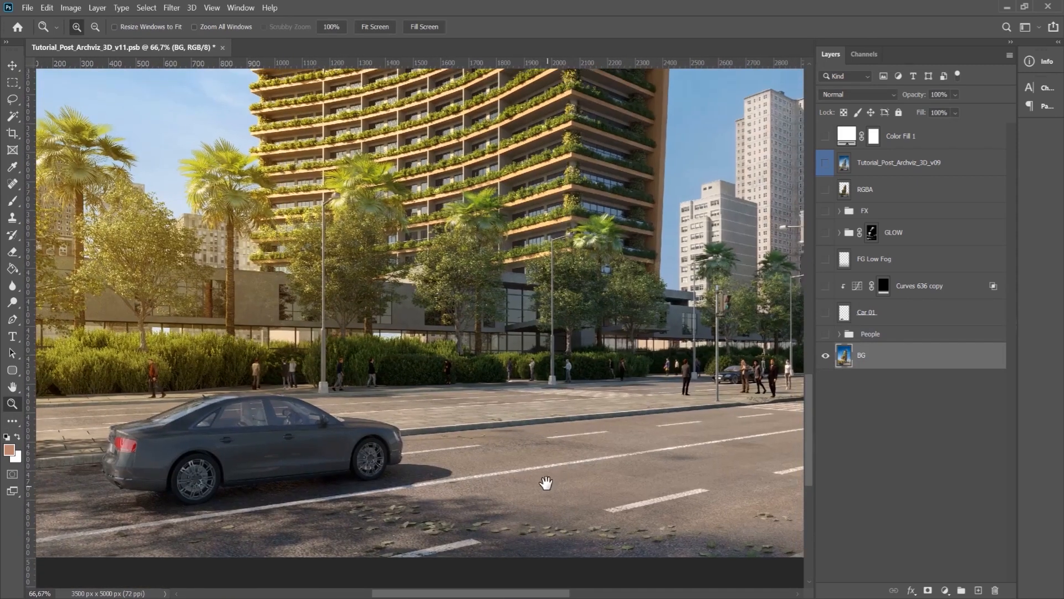
drag(541, 474, 547, 482)
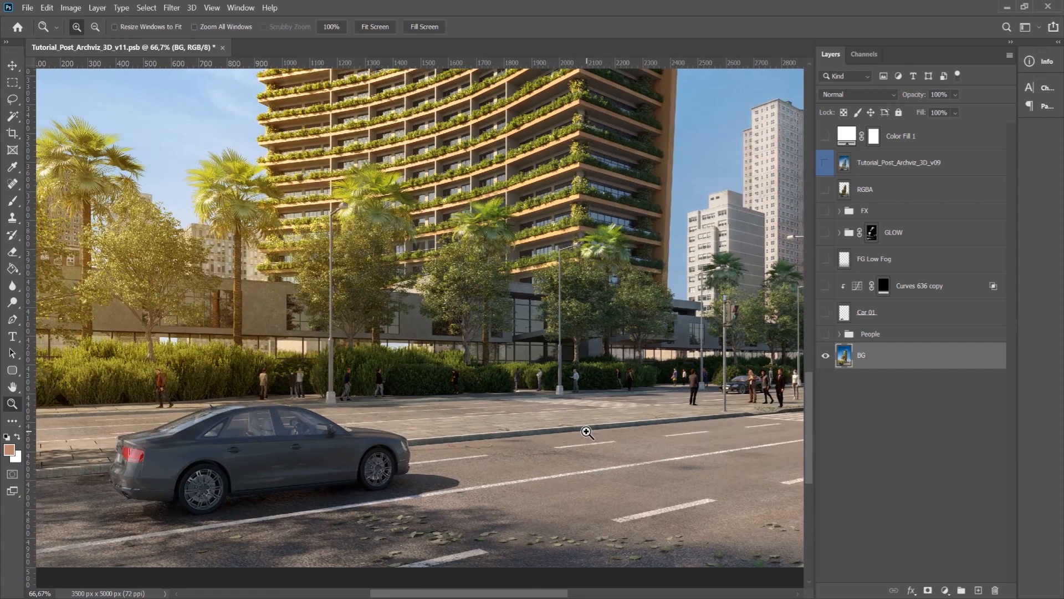
Turn the People group back on, expand it and select its masked FX layer above LT MG Man.
key(v)
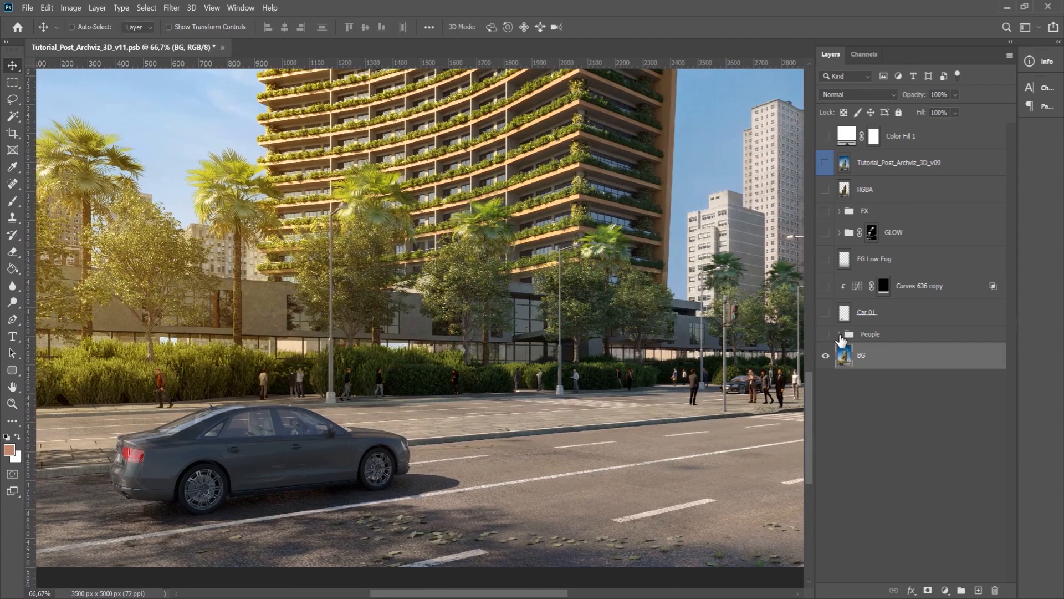
click(839, 334)
click(825, 334)
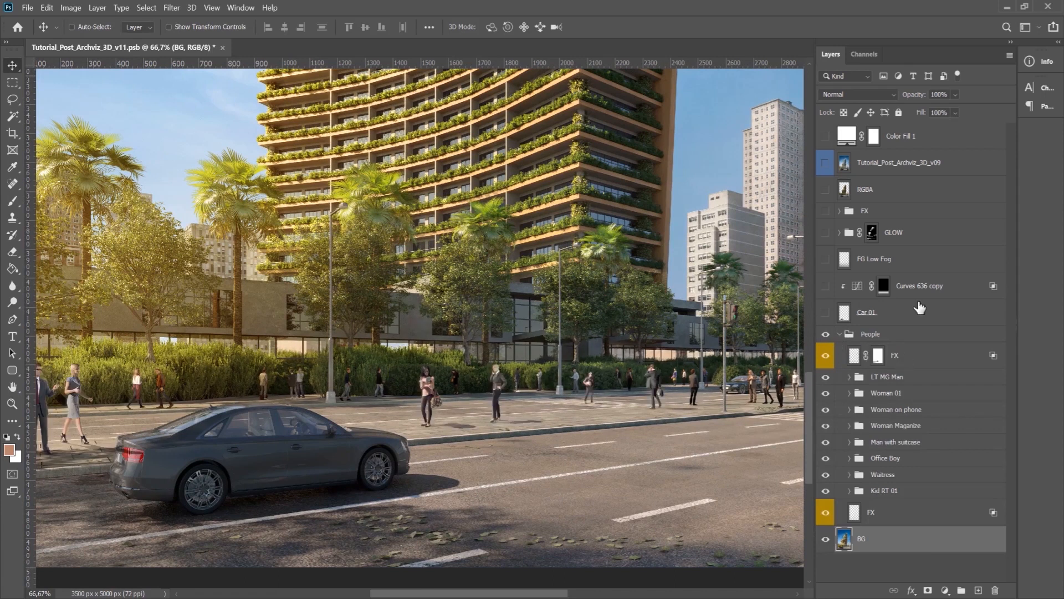
click(909, 360)
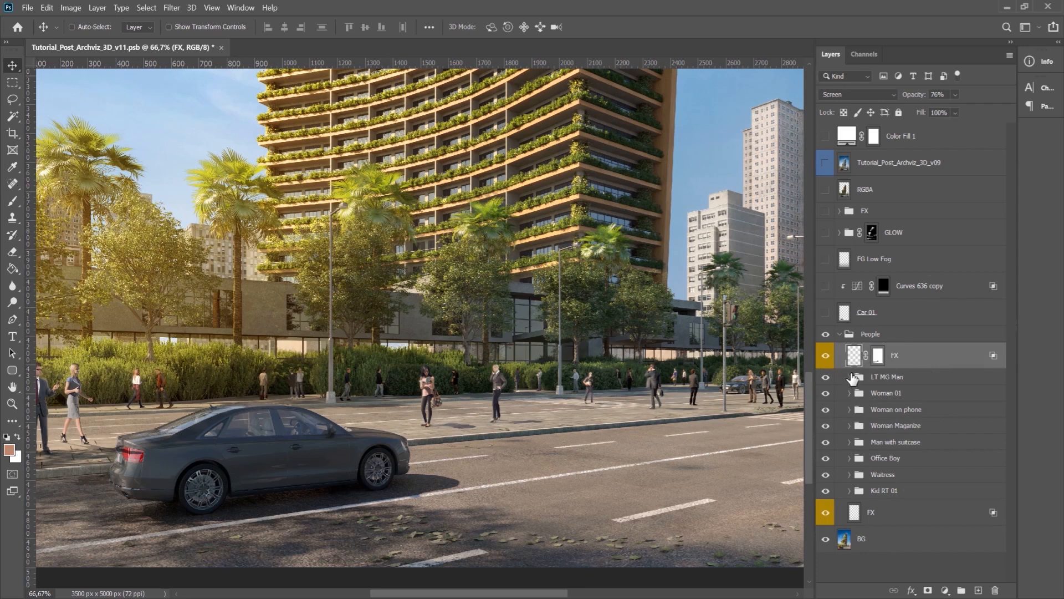
Examine the suited man and the walking woman behind the car at 200% zoom.
key(z)
click(81, 408)
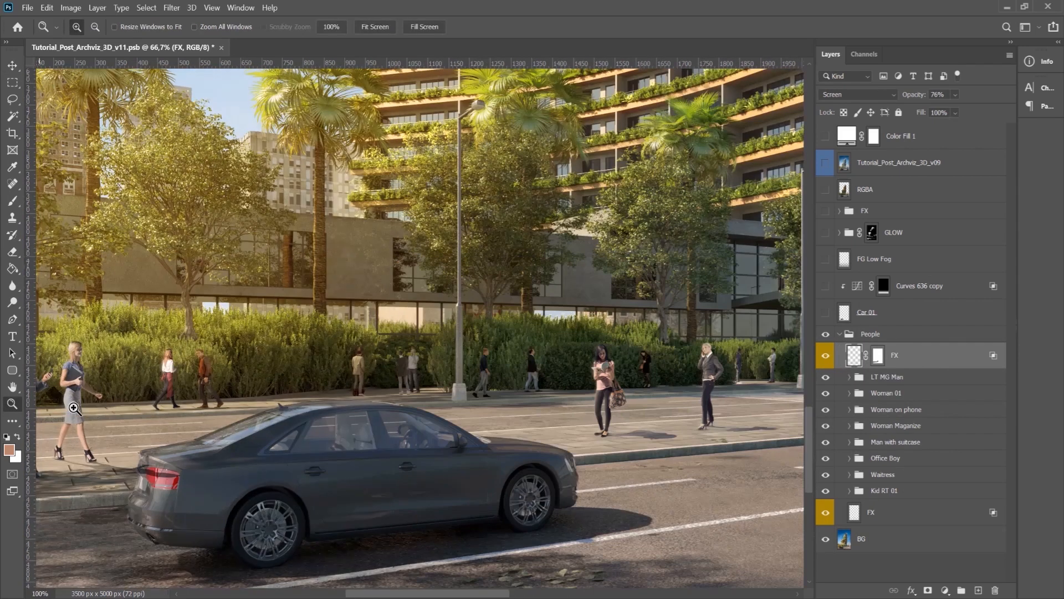
drag(214, 433, 331, 390)
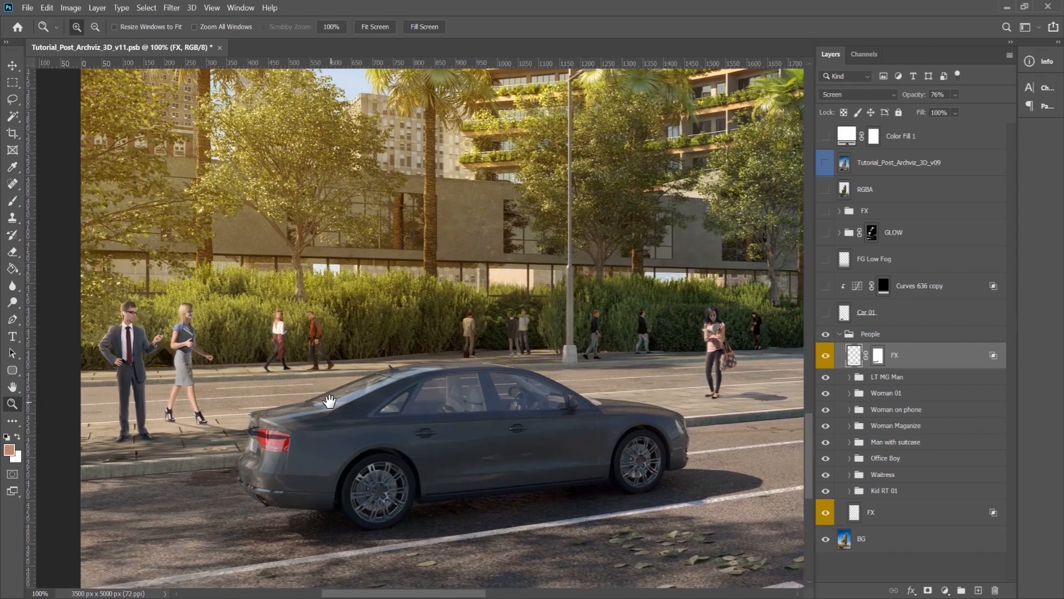
click(111, 408)
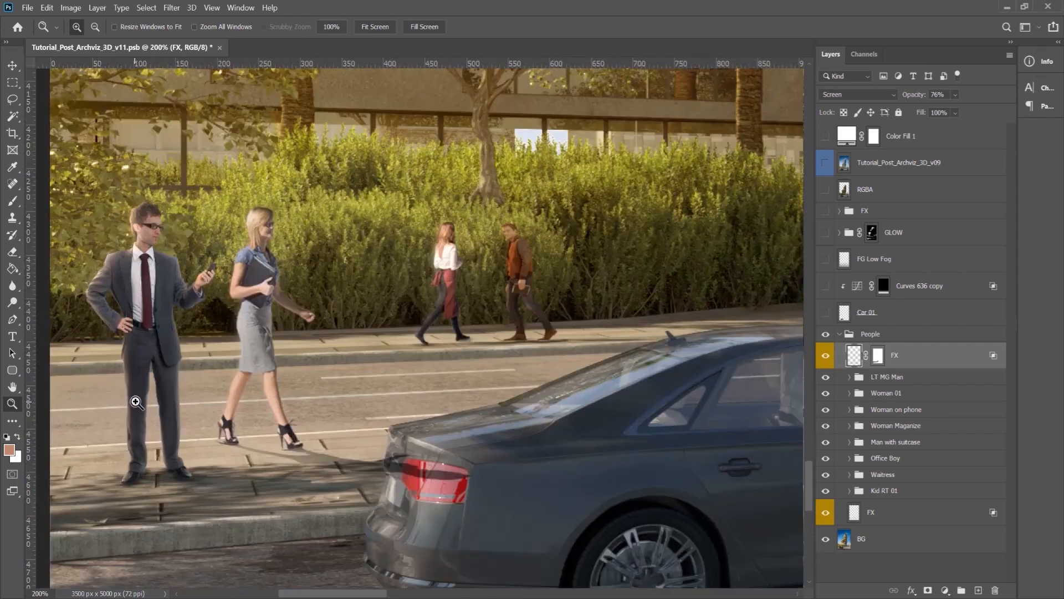
drag(166, 385, 198, 369)
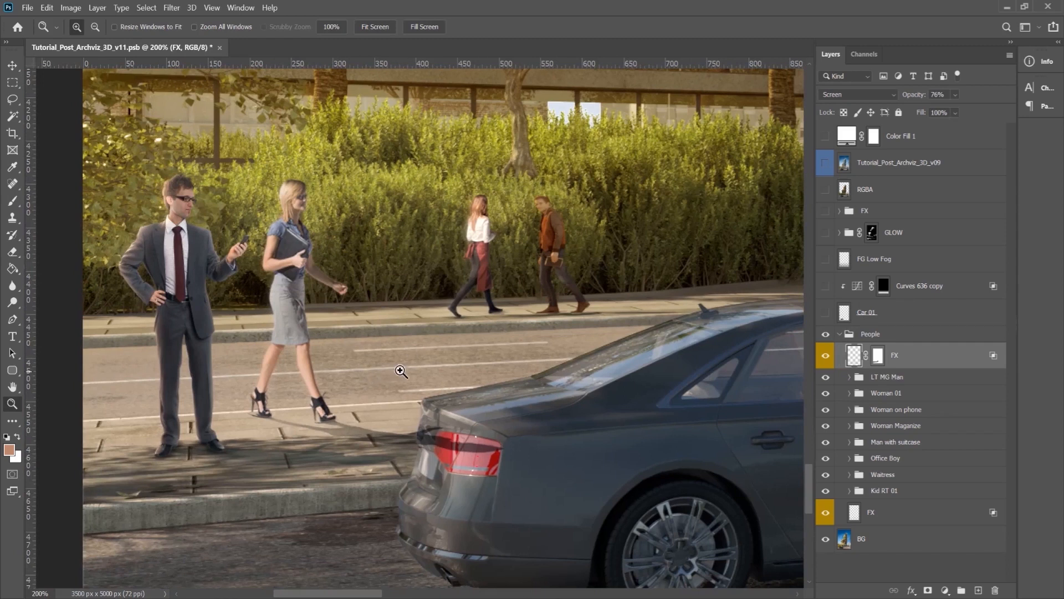
Collapse the People group and toggle its visibility to compare the street with and without the added figures at 300% zoom.
drag(476, 385, 454, 379)
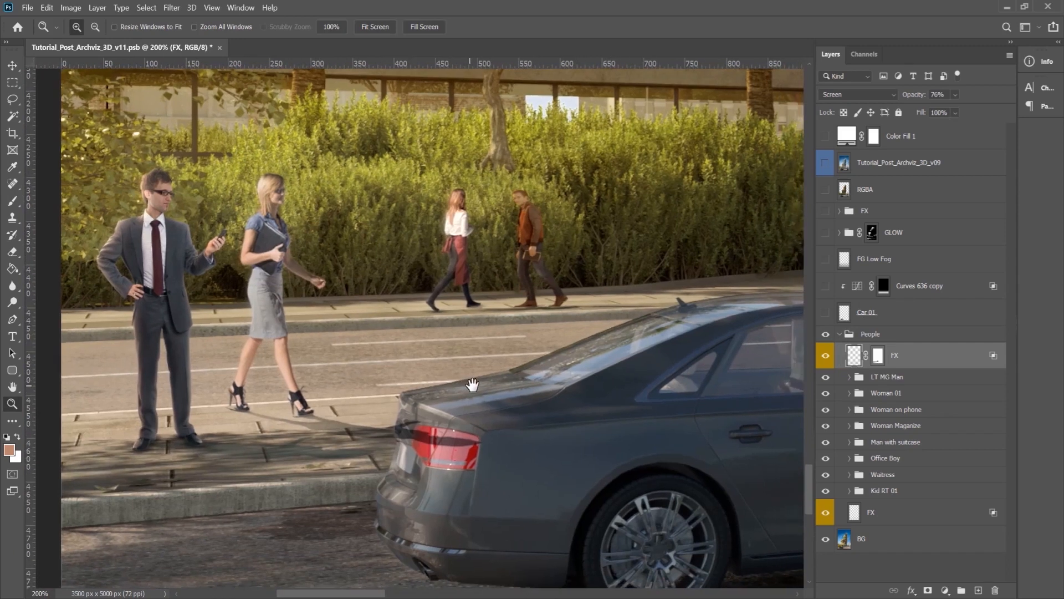
click(168, 345)
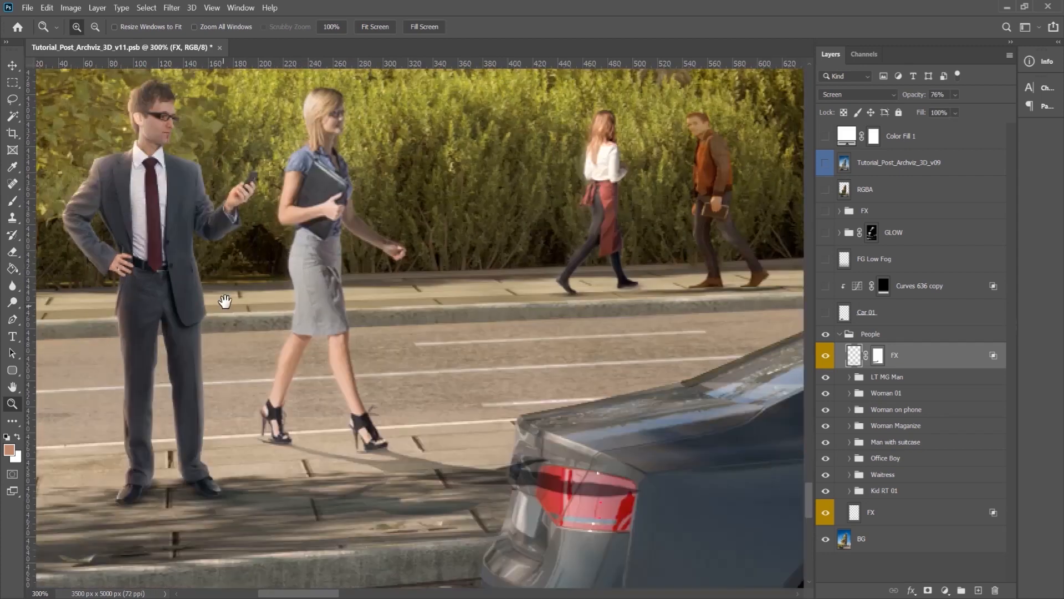
drag(225, 302, 270, 315)
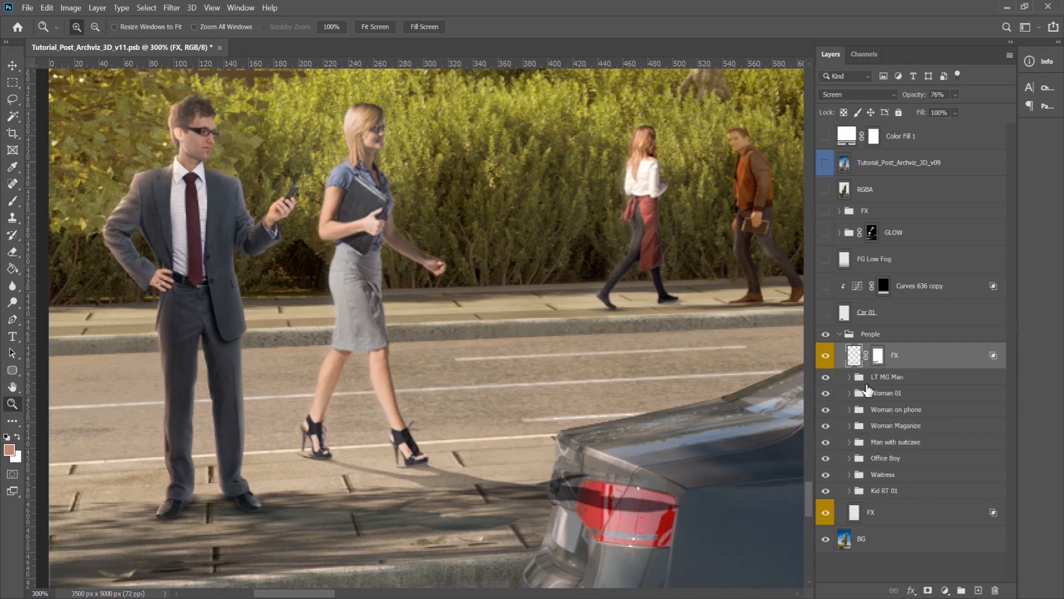
click(871, 334)
click(839, 334)
click(826, 333)
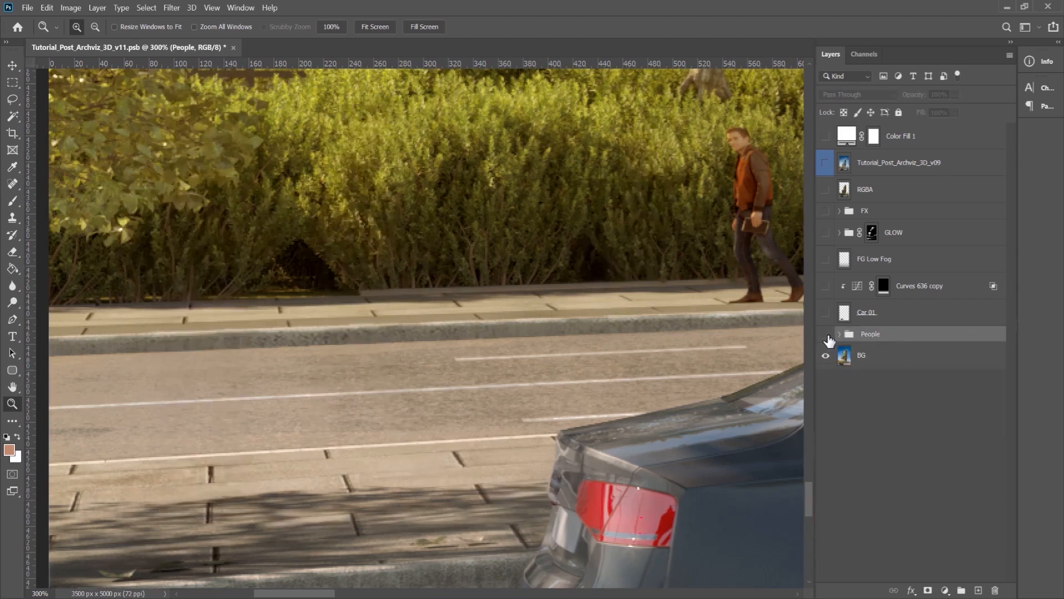
click(826, 335)
click(825, 334)
click(825, 334)
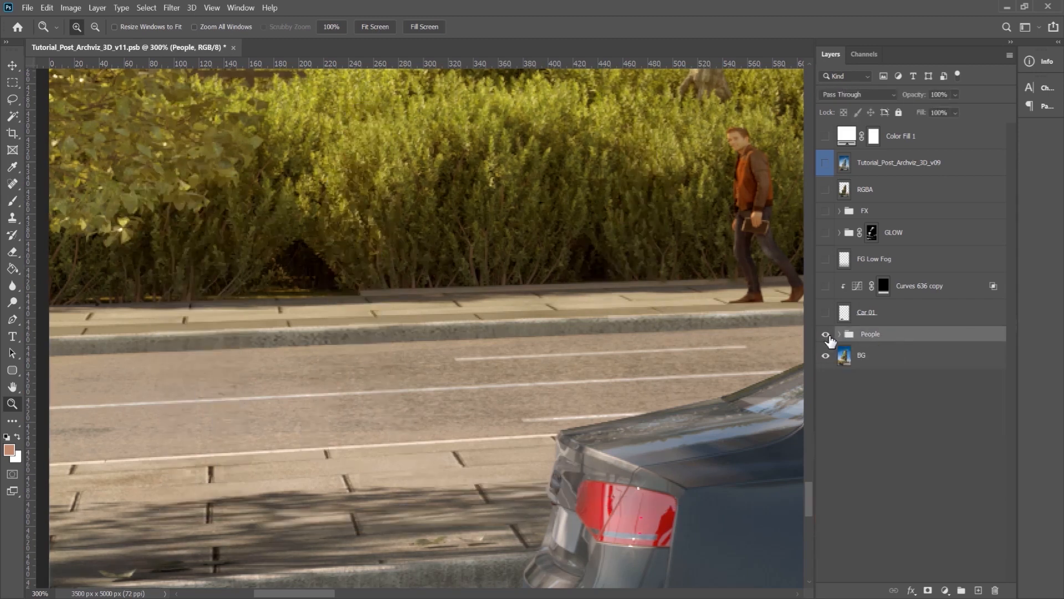
Expand the People group, select Kid RT 01 and compare the scene with the FX layer beneath it off and on.
right_click(498, 439)
click(541, 507)
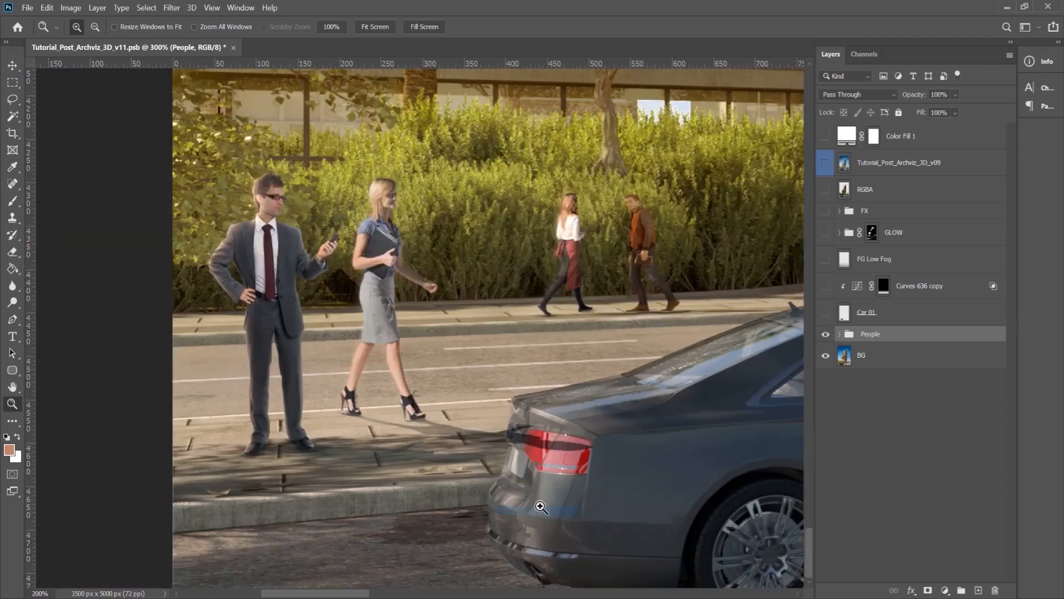
drag(564, 414, 498, 428)
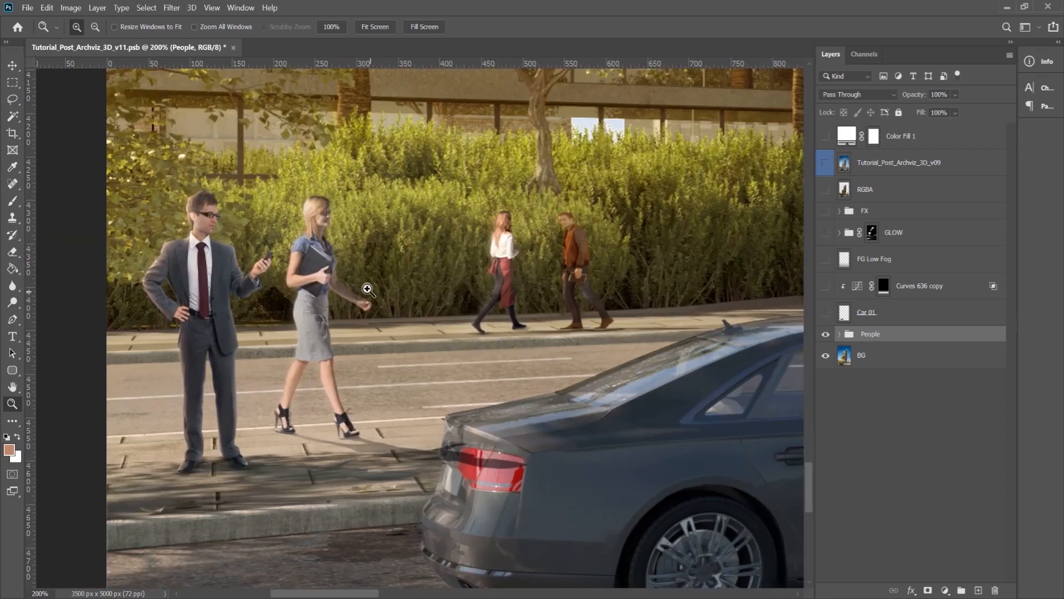
key(v)
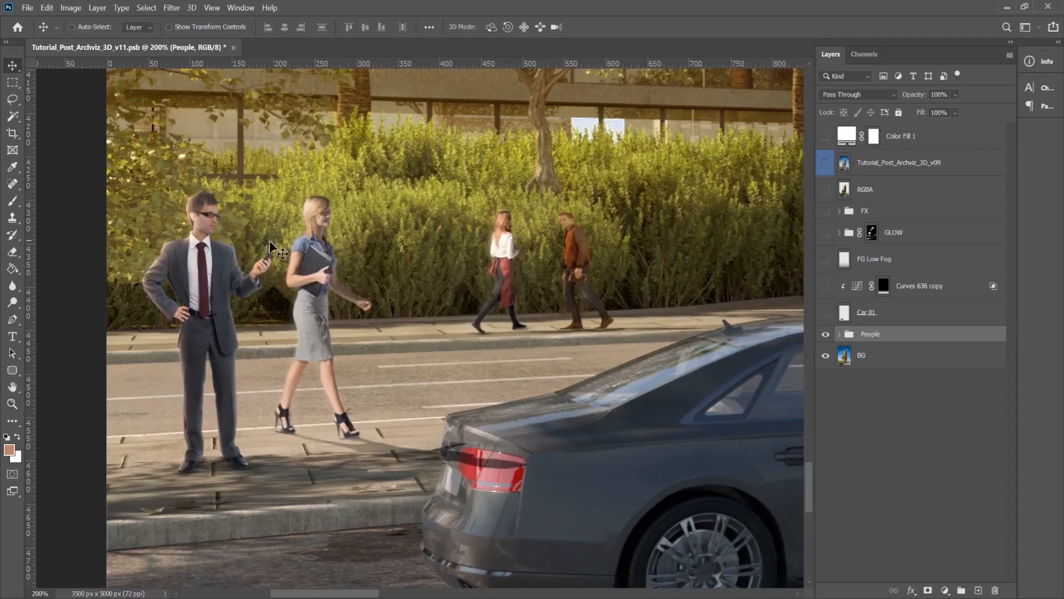
click(851, 336)
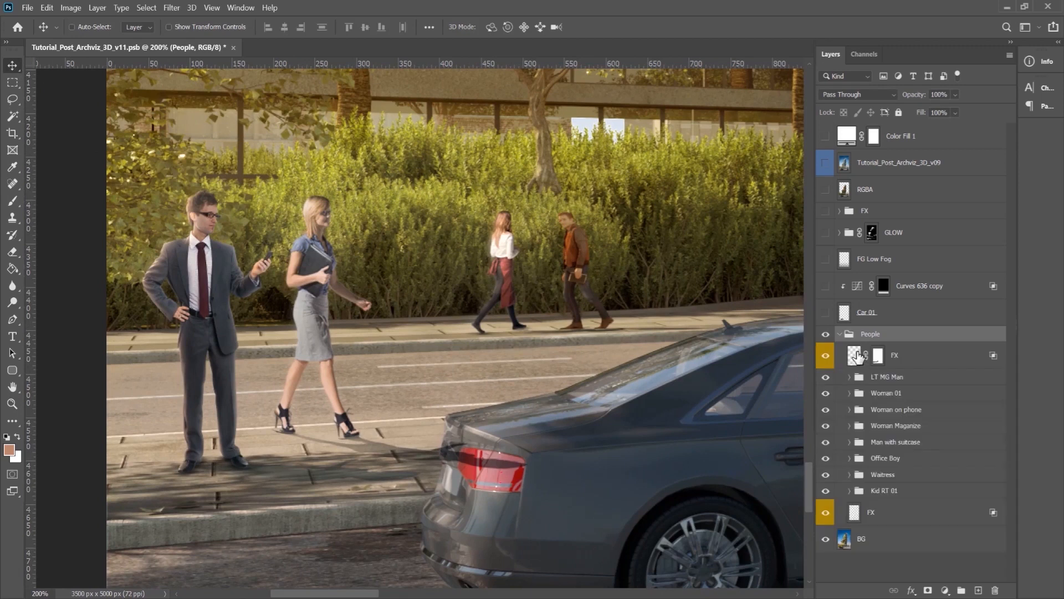
click(886, 491)
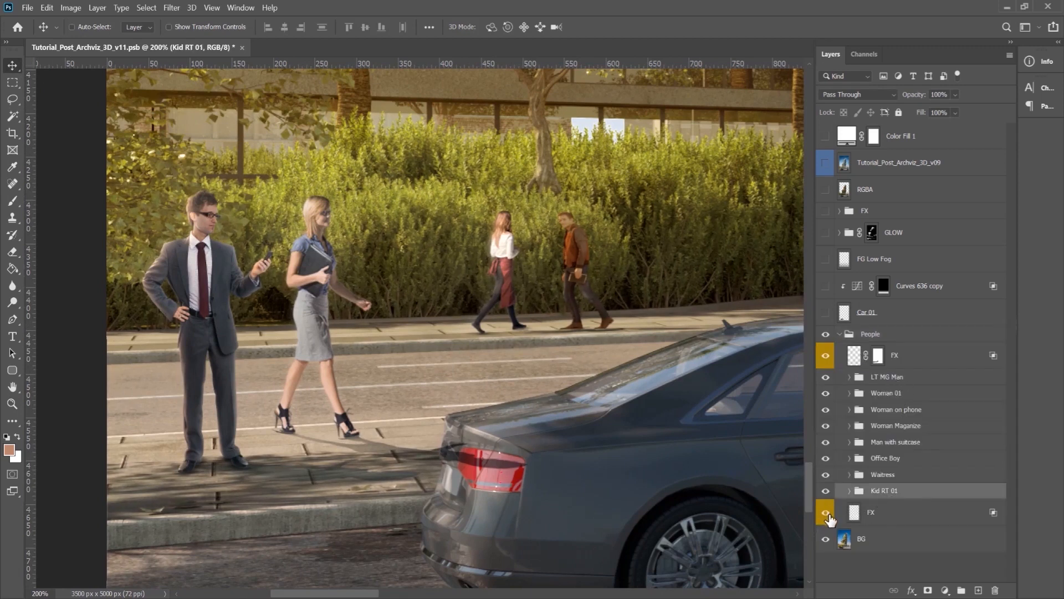
click(828, 515)
click(826, 513)
Compare the two women standing beyond the car's front with the lower FX layer off and on.
drag(670, 458, 234, 456)
drag(333, 456, 180, 458)
drag(443, 464, 327, 477)
drag(492, 467, 226, 482)
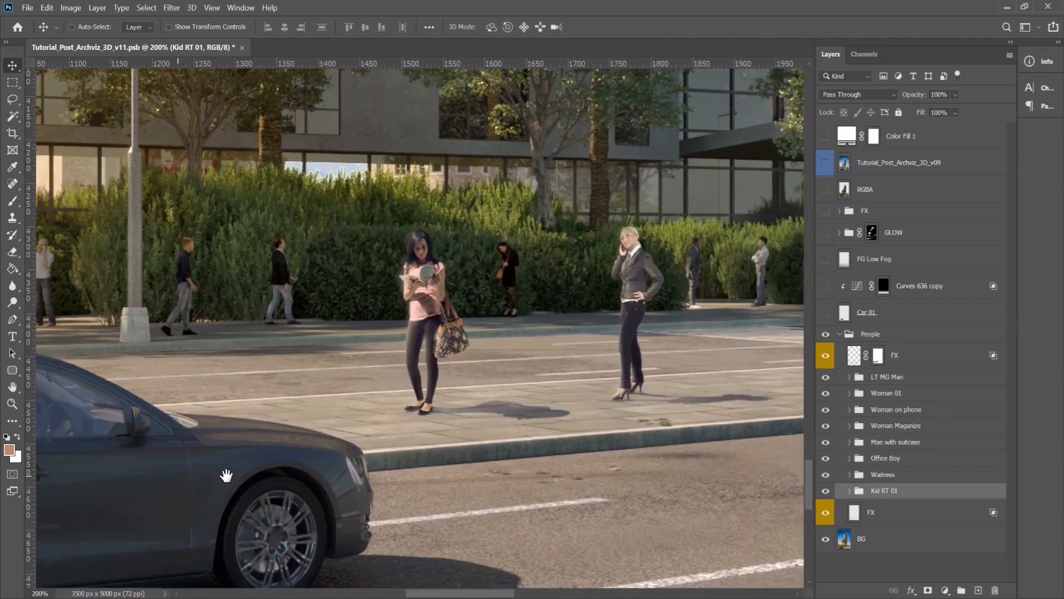
click(826, 514)
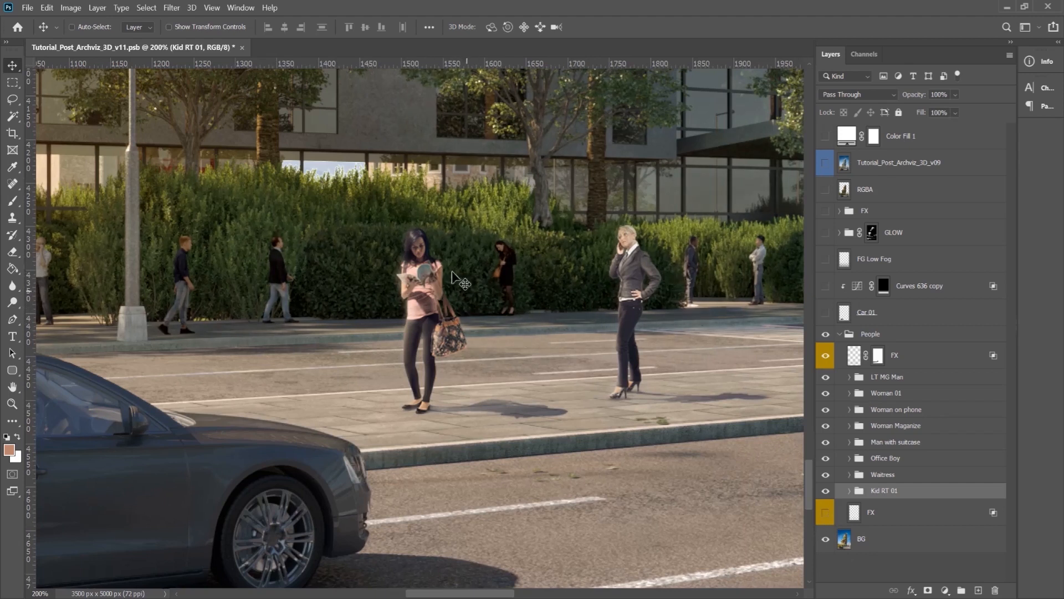
click(826, 514)
drag(553, 449, 389, 456)
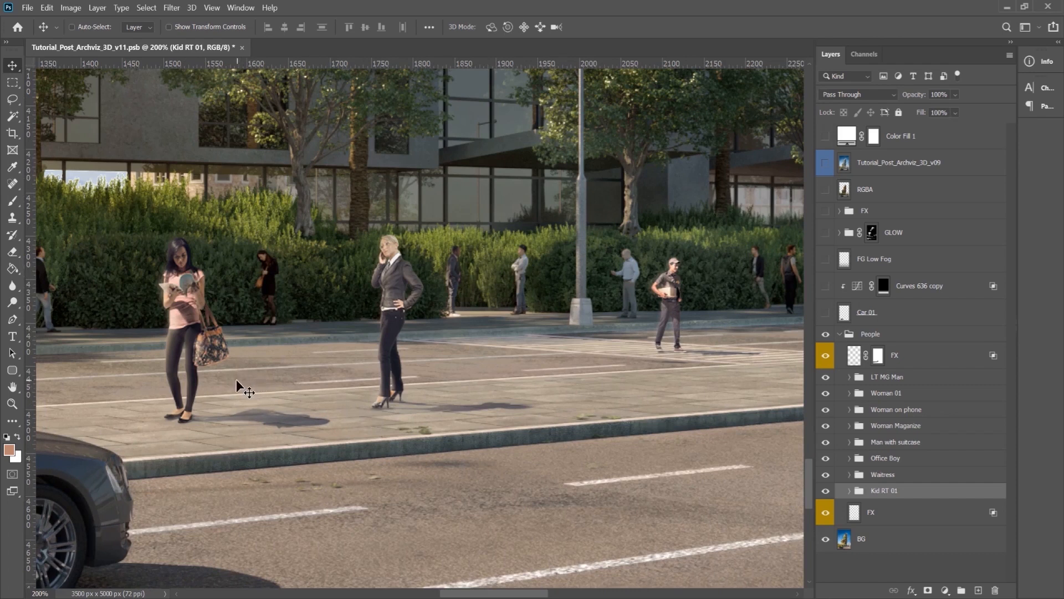
drag(276, 397, 302, 404)
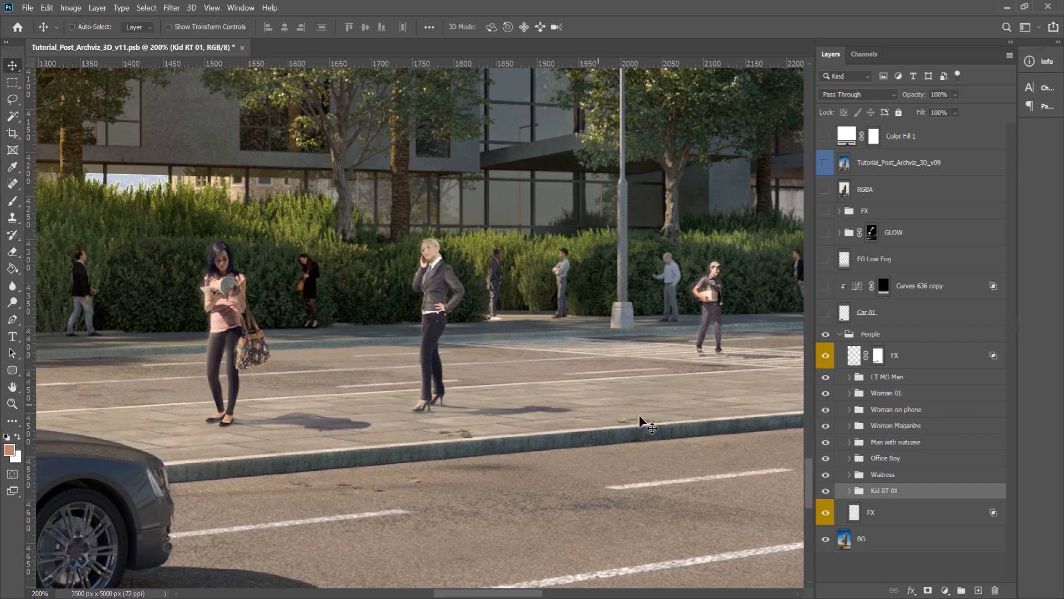
Hide the People layers from the masked FX down to Waitress, and turn only Office Boy back on.
click(916, 360)
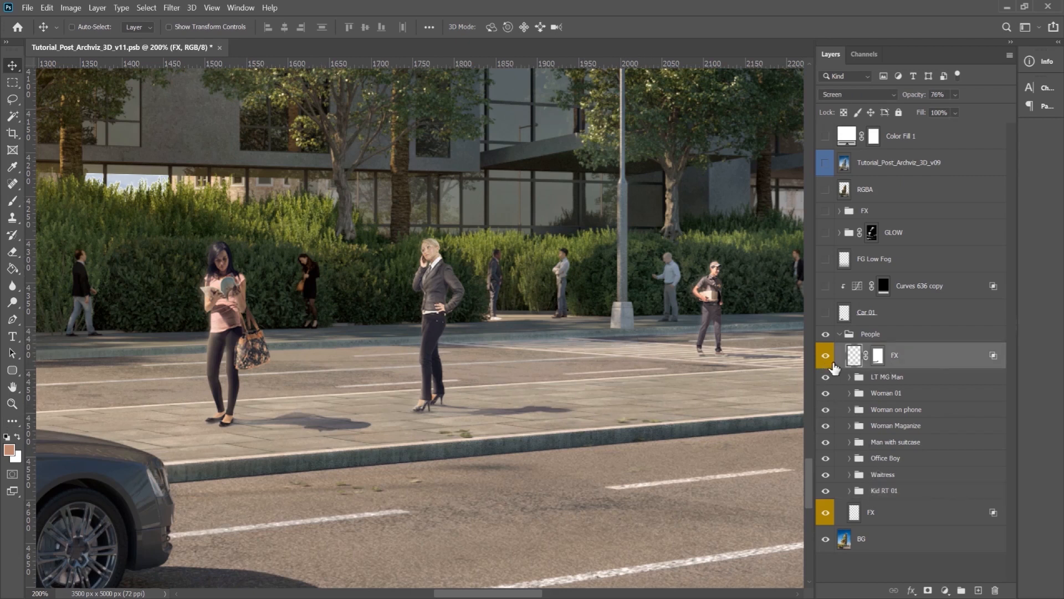
drag(826, 356, 827, 476)
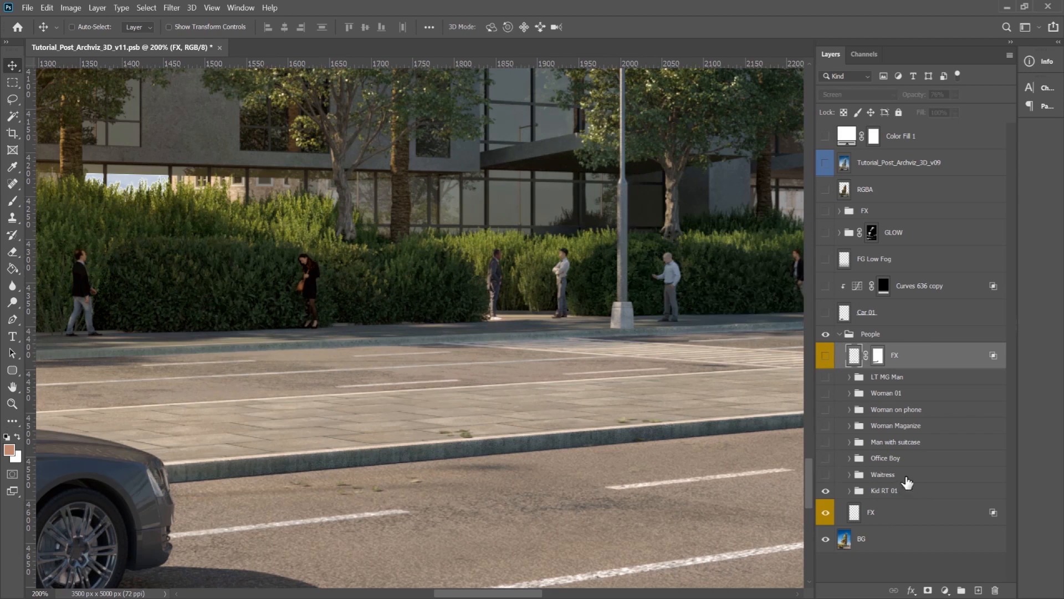
click(905, 476)
click(826, 460)
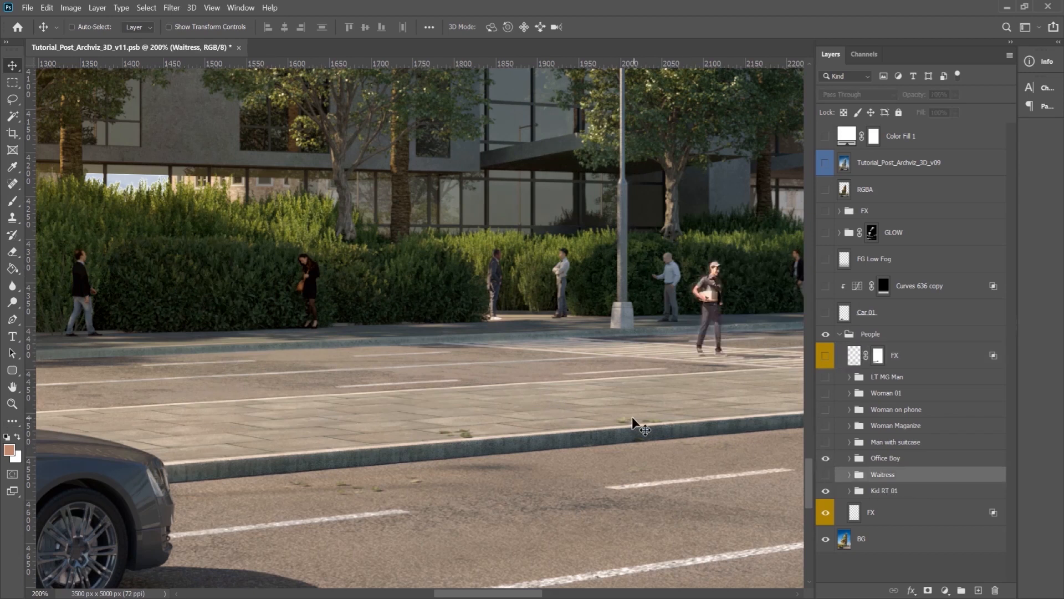
drag(632, 417, 438, 428)
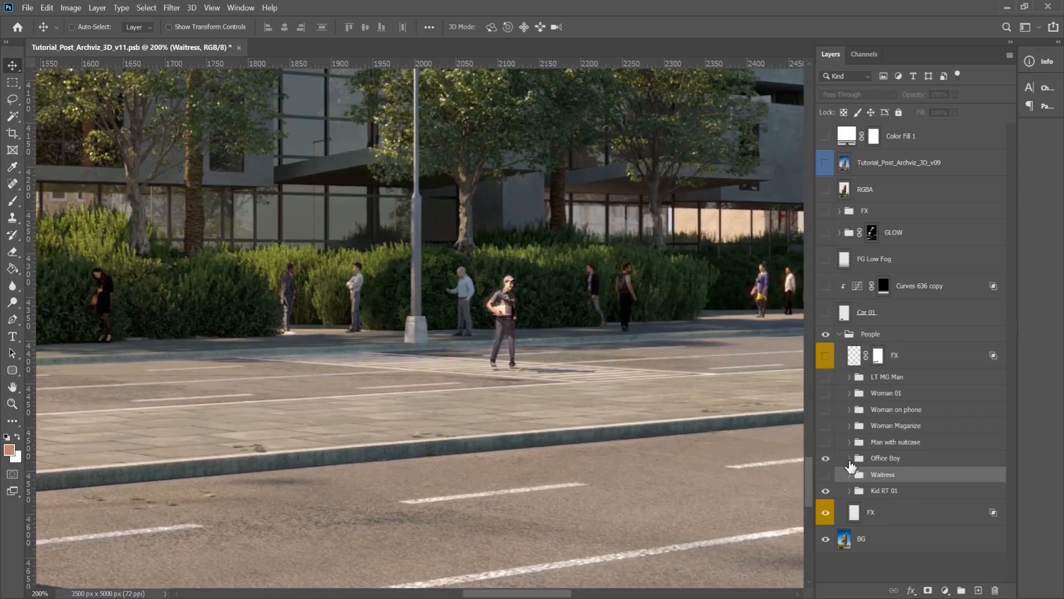
Expand Office Boy, hide its Glow, Body and Occlusion, and select the Shadow layer.
click(850, 459)
click(927, 484)
drag(1011, 472, 1012, 500)
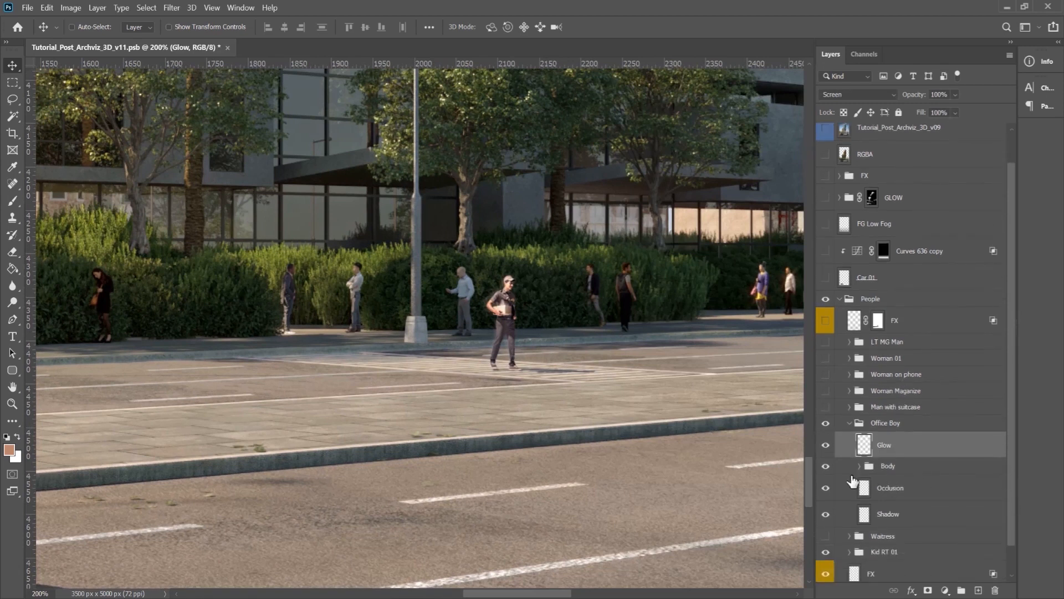
drag(826, 445, 826, 488)
click(850, 521)
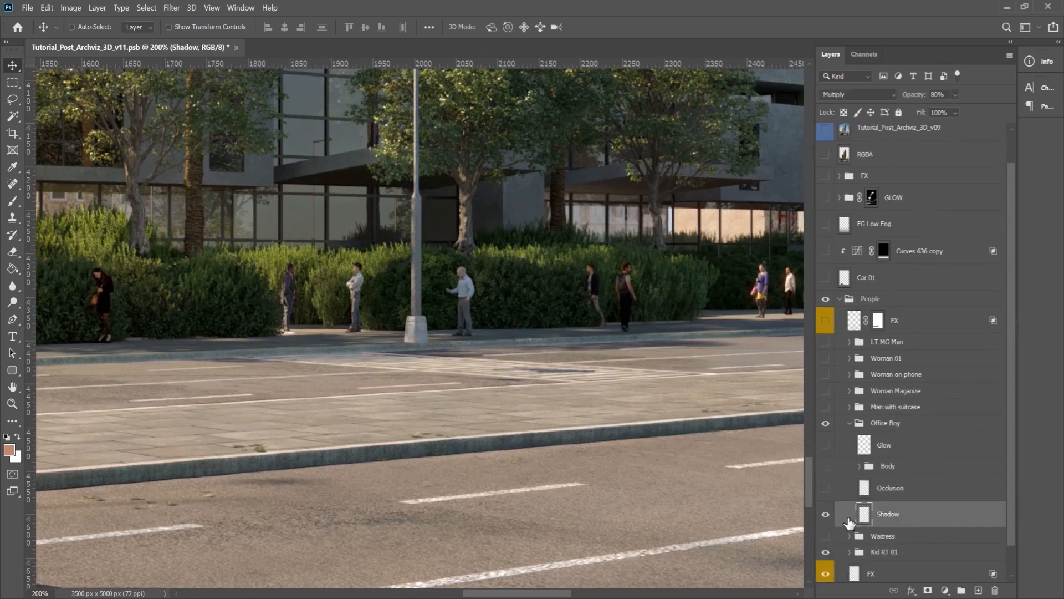
Turn Office Boy's Occlusion, Body and Glow back on one after another, selecting each.
click(825, 489)
click(881, 495)
click(826, 466)
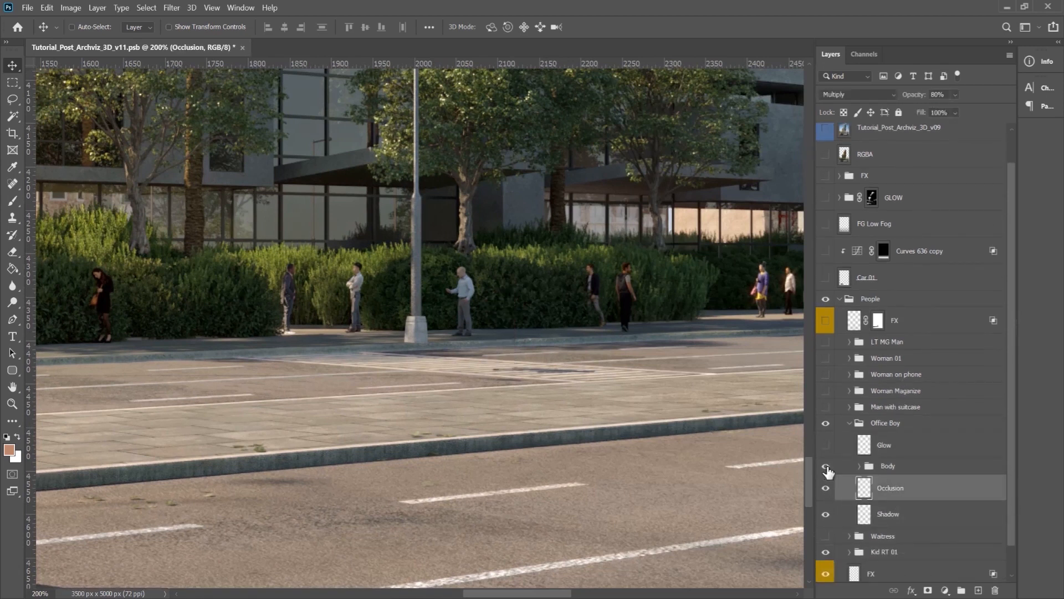
click(890, 468)
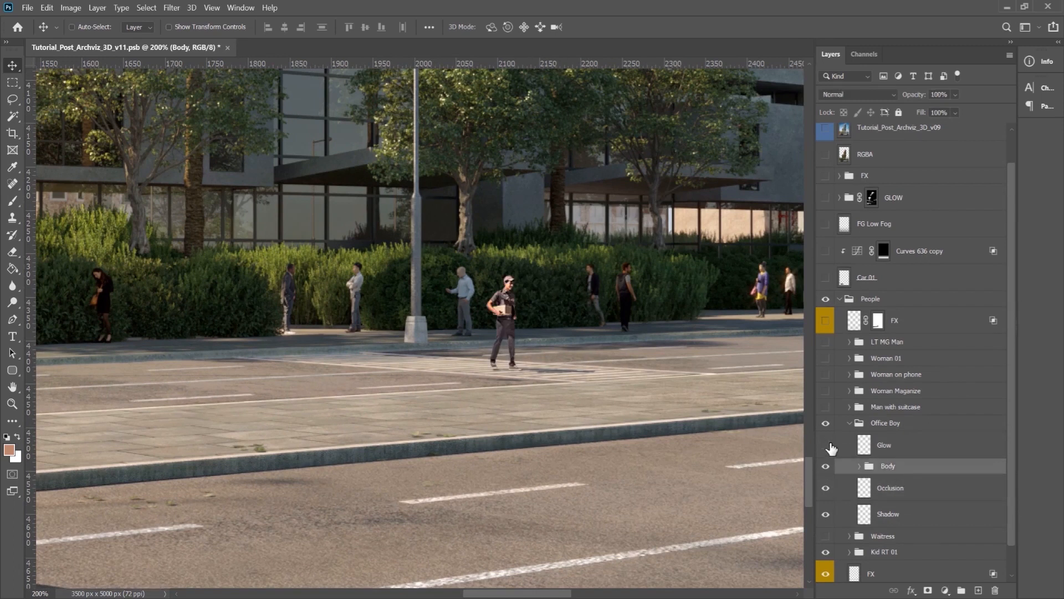
click(826, 445)
click(881, 449)
Examine the Office Boy figure and its Glow effect at 400% zoom, and return to the whole image.
click(11, 404)
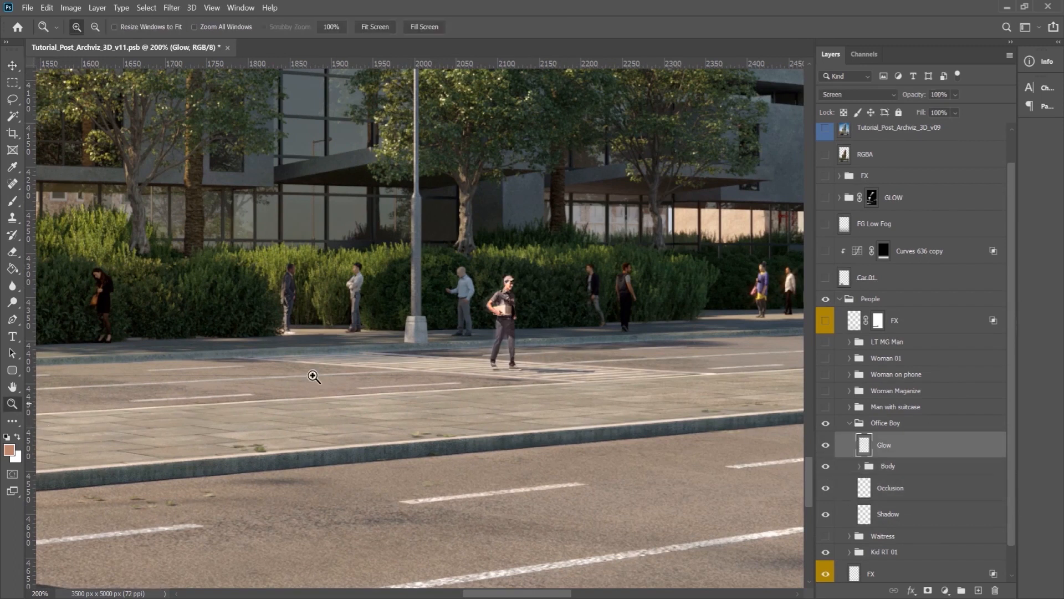
click(531, 347)
click(602, 362)
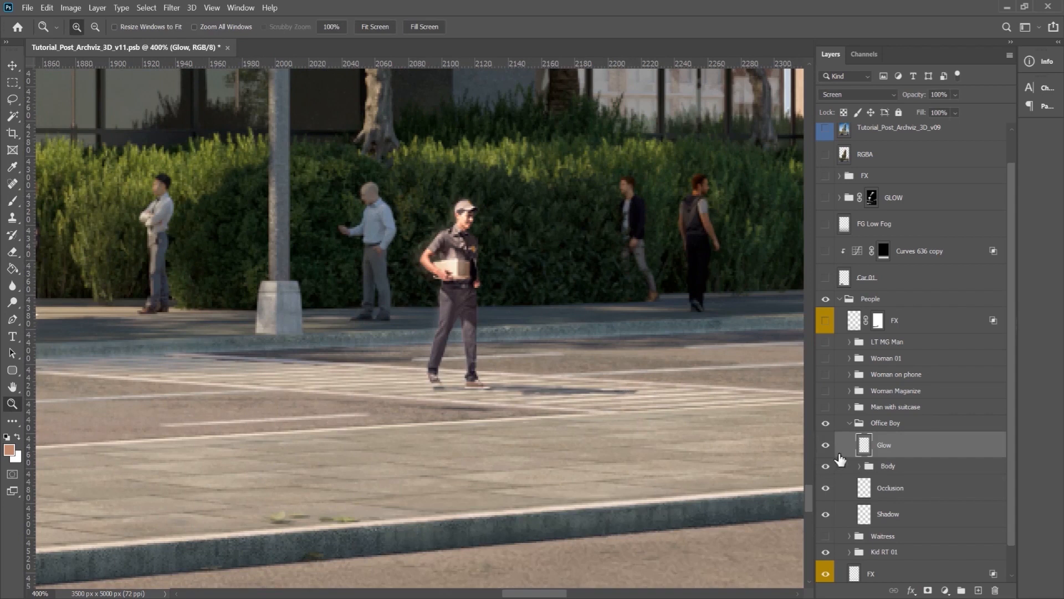
mouse_move(838, 454)
mouse_down()
mouse_move(834, 490)
mouse_move(831, 454)
mouse_up()
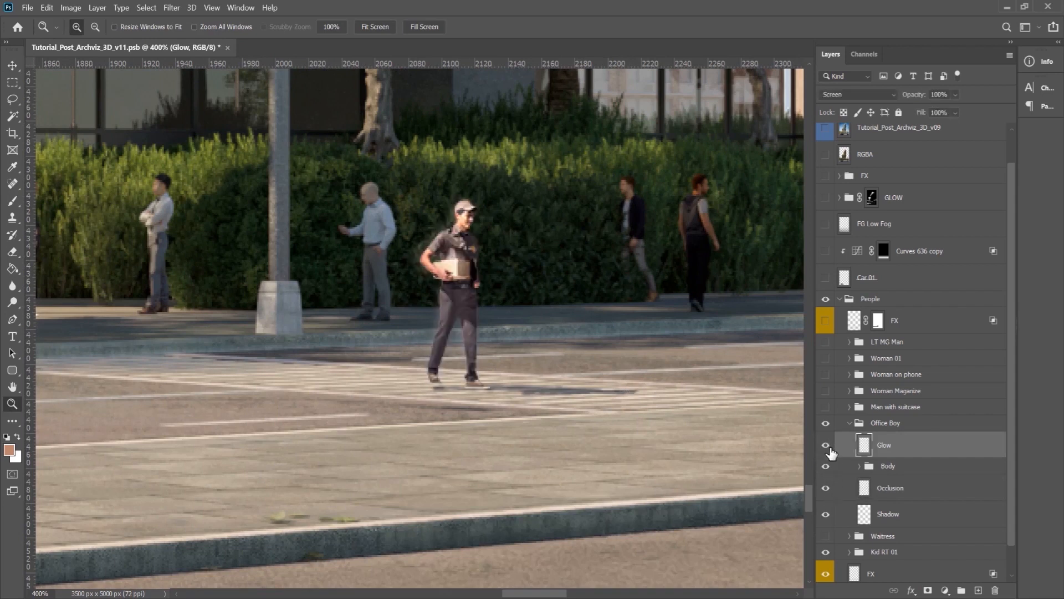
right_click(444, 409)
click(452, 417)
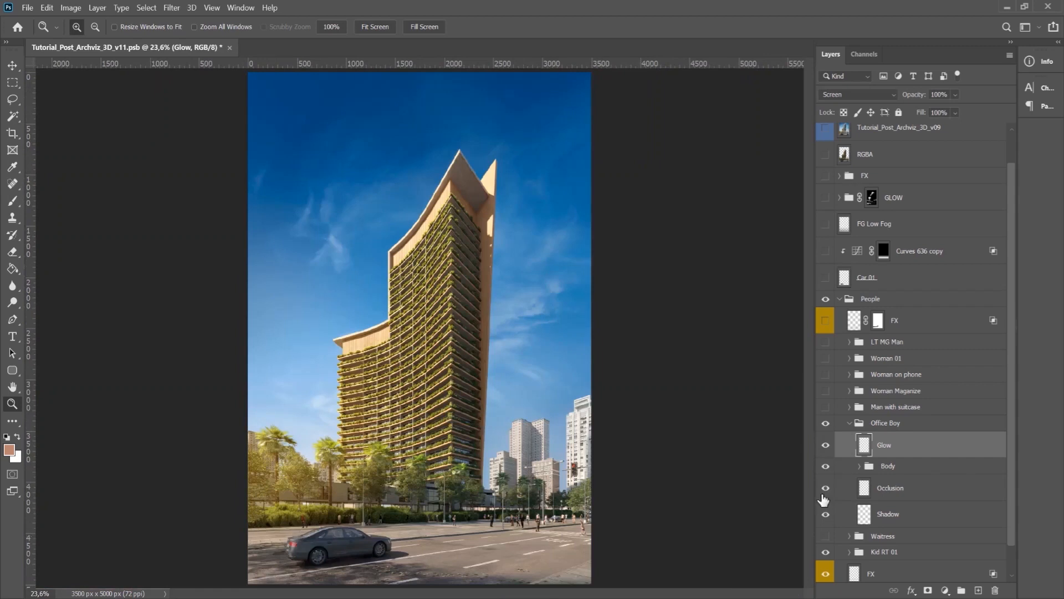
Collapse the Office Boy group, briefly show Woman on phone, and turn on the Woman 01 group.
click(850, 423)
click(826, 409)
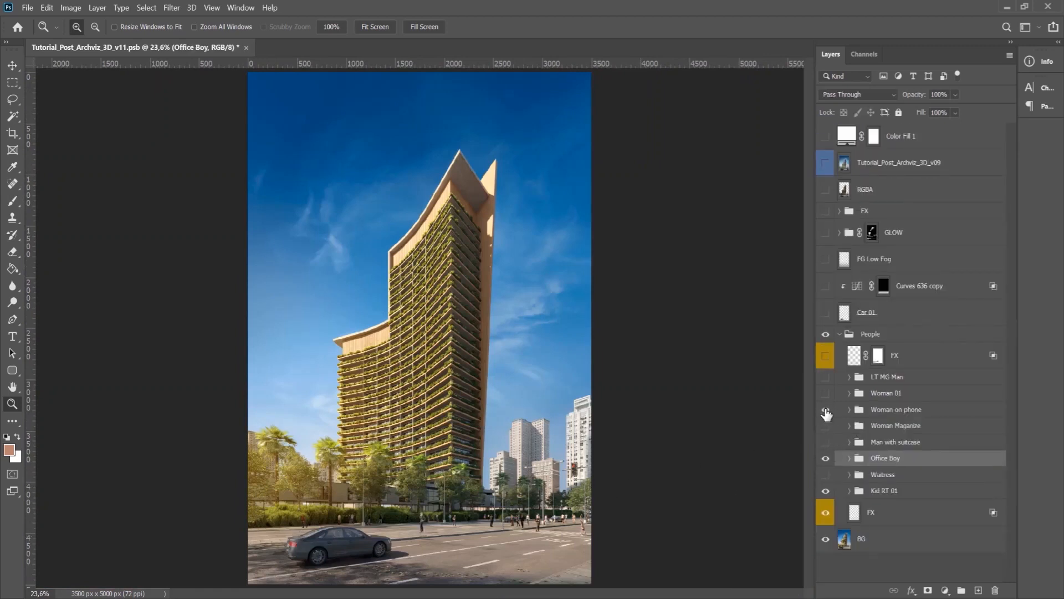
click(825, 409)
click(826, 393)
Enlarge the walking woman to 300%, expand Woman 01 and its Body subgroup, and select the Glow layer.
click(266, 541)
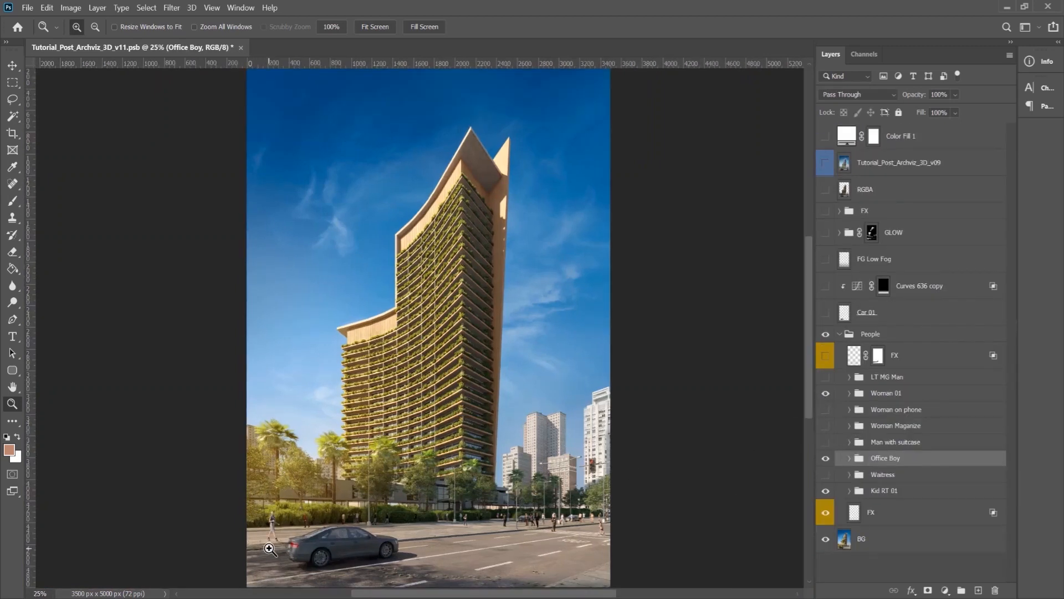
click(265, 542)
click(267, 546)
click(267, 551)
click(267, 549)
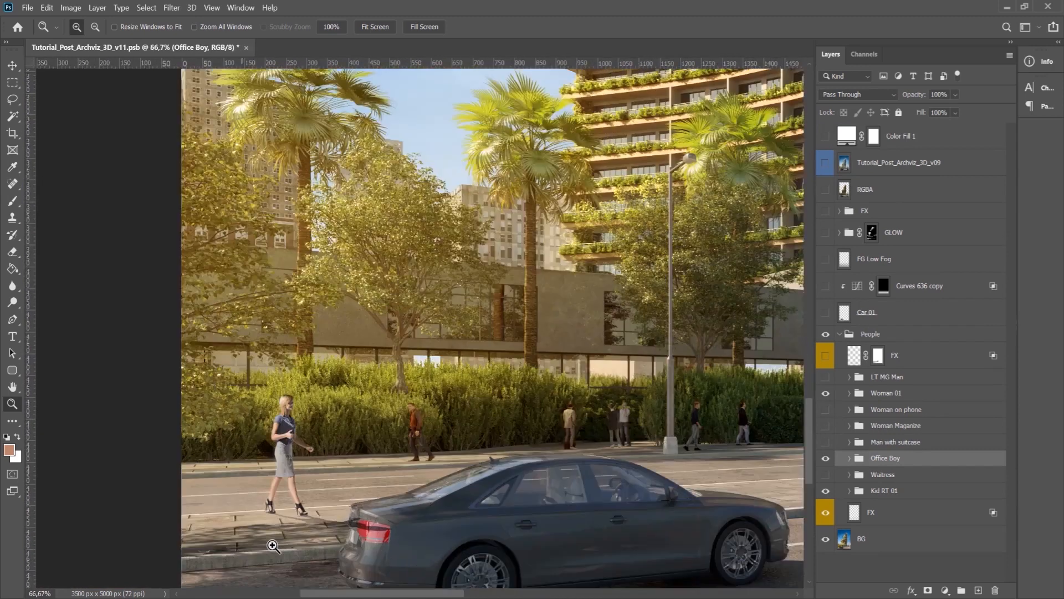
click(266, 543)
click(266, 543)
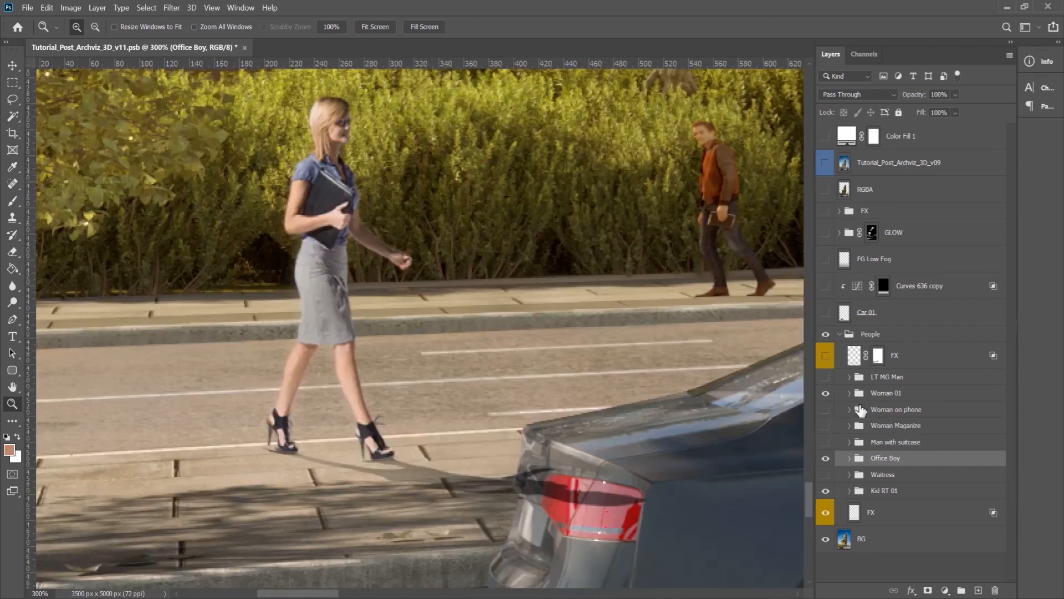
click(848, 393)
click(909, 417)
click(860, 437)
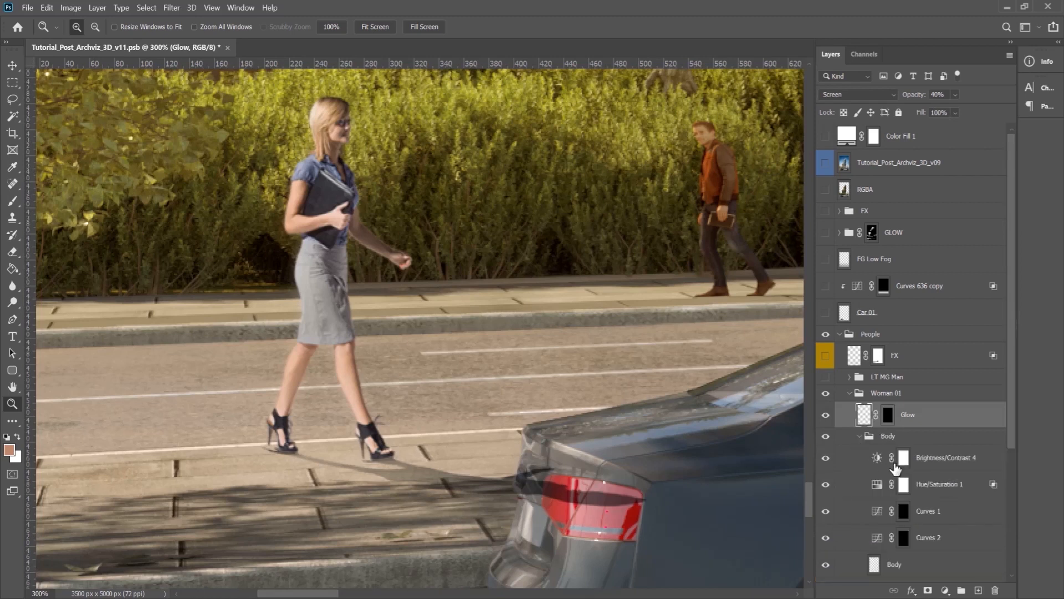
Collapse and select Woman 01's Body subgroup, with the Glow layer above it hidden, and switch to the Move tool.
scroll(1010, 444, down, 1)
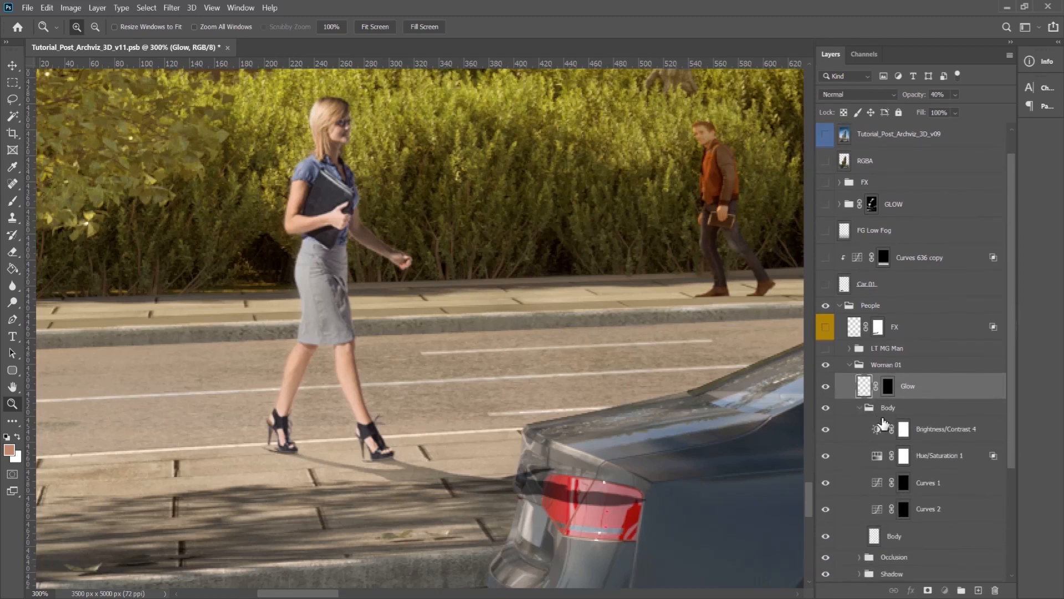
click(862, 413)
click(861, 409)
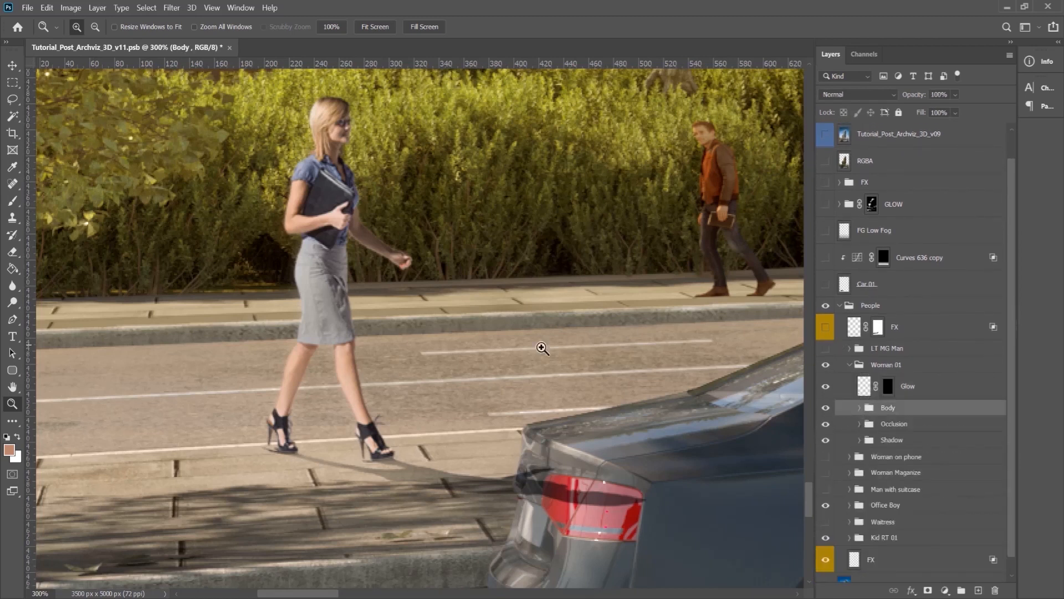
key(space)
drag(495, 415, 461, 424)
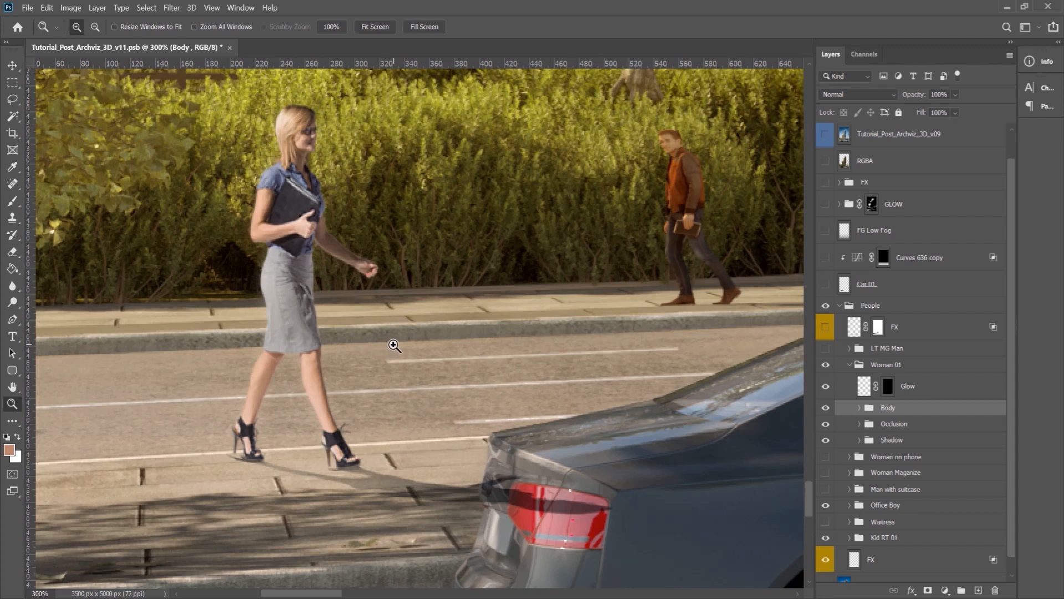
key(v)
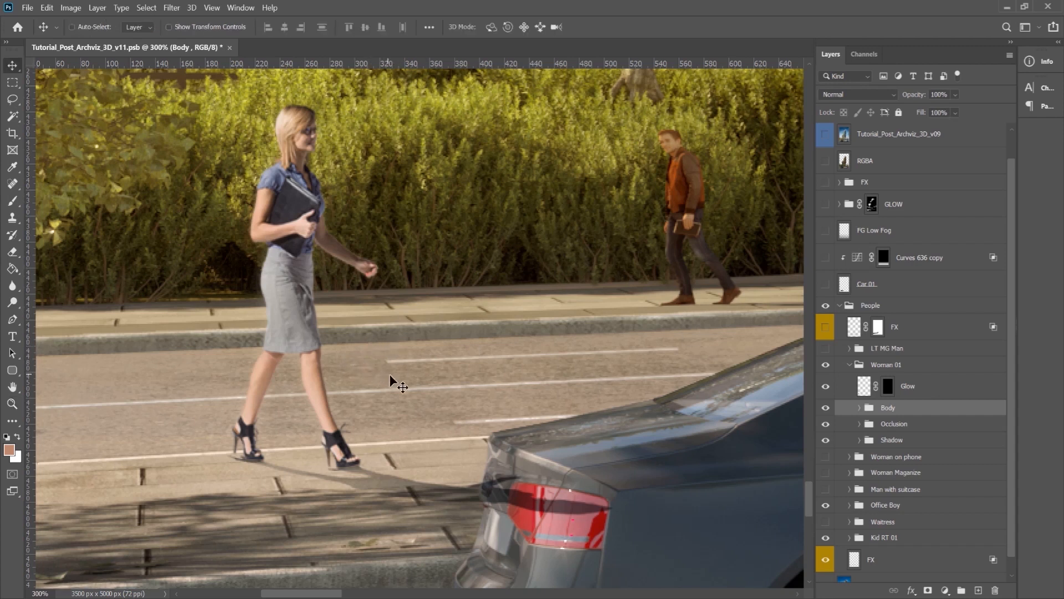
Compare the walking woman with and without Woman 01's Glow and Body, and select the Glow layer.
drag(408, 373, 408, 385)
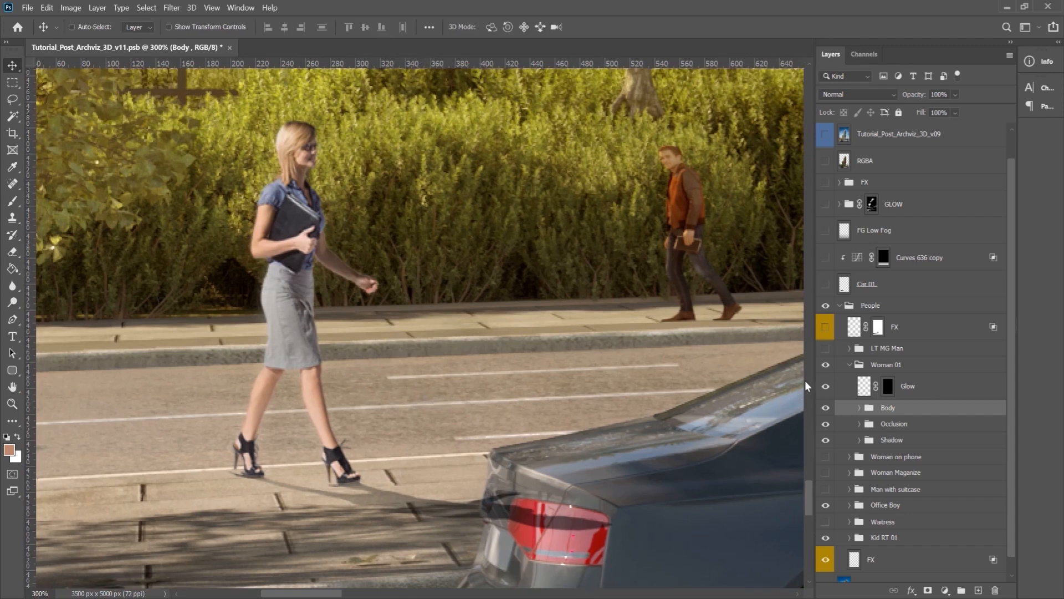
drag(396, 399, 404, 409)
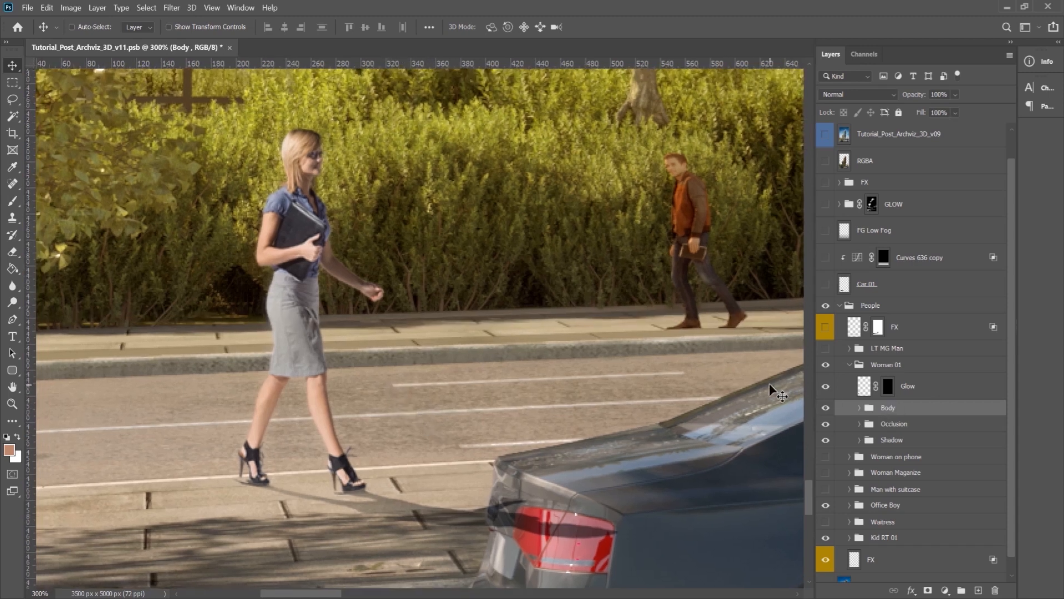
drag(829, 392, 837, 432)
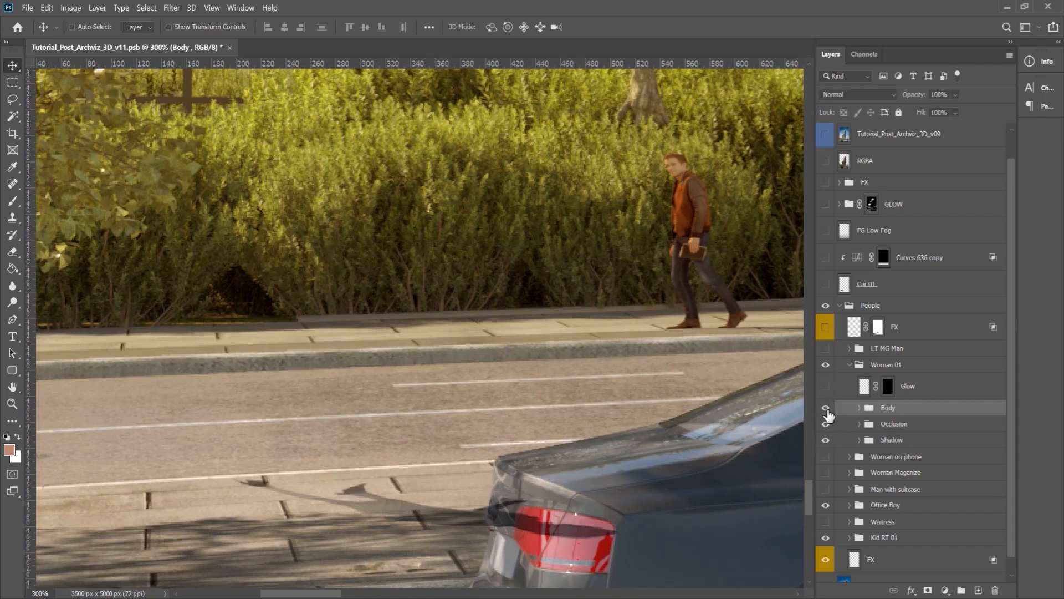
click(826, 408)
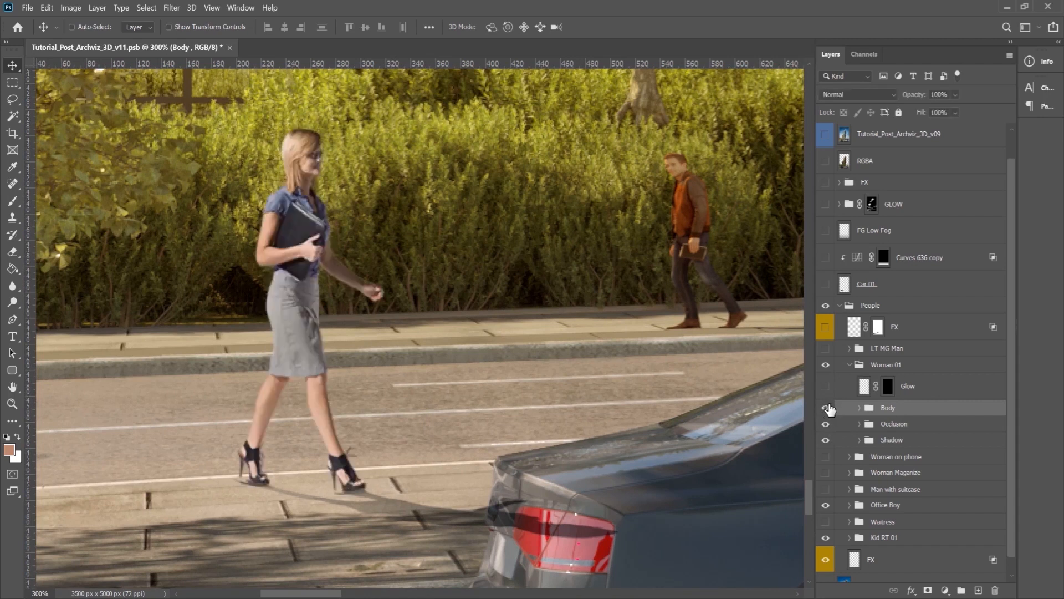
click(826, 388)
click(931, 392)
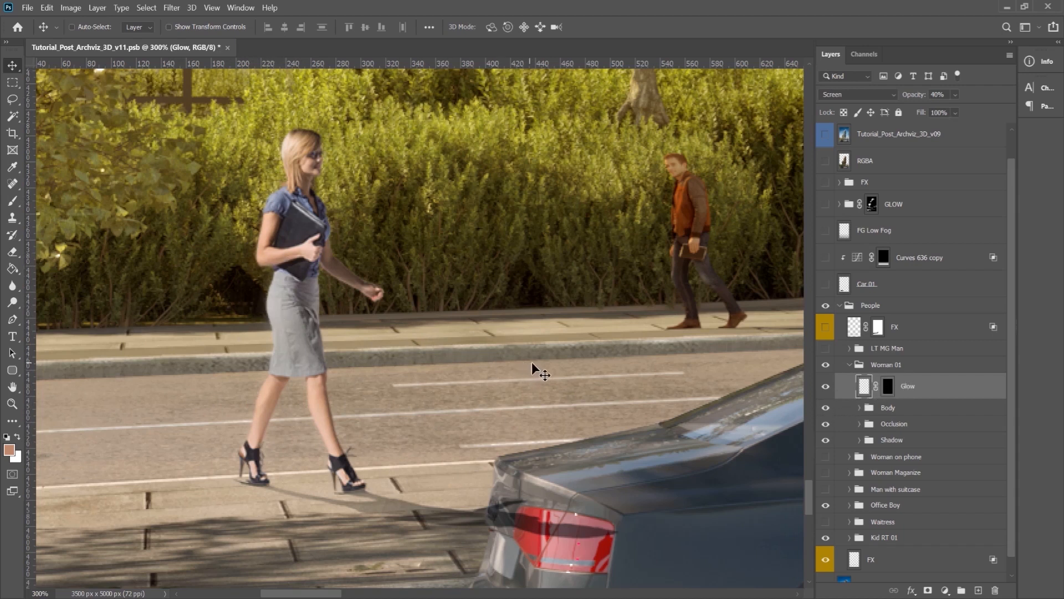
Hide Woman 01's Glow, expand its Body subgroup, and hide the four adjustment layers plus the Occlusion and Shadow subgroups.
click(832, 391)
click(860, 407)
scroll(912, 475, down, 2)
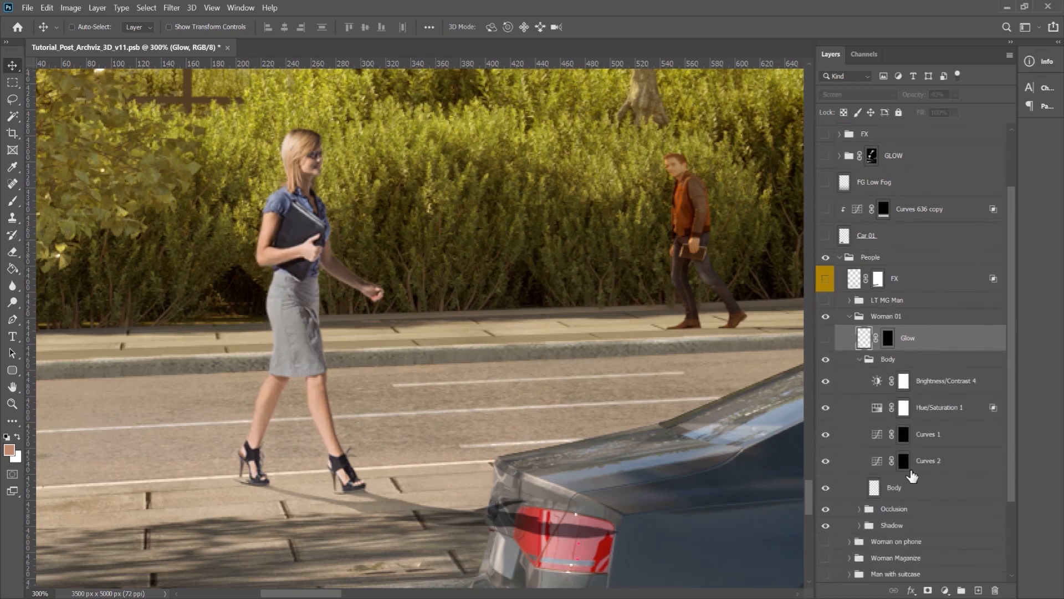
drag(826, 388, 826, 463)
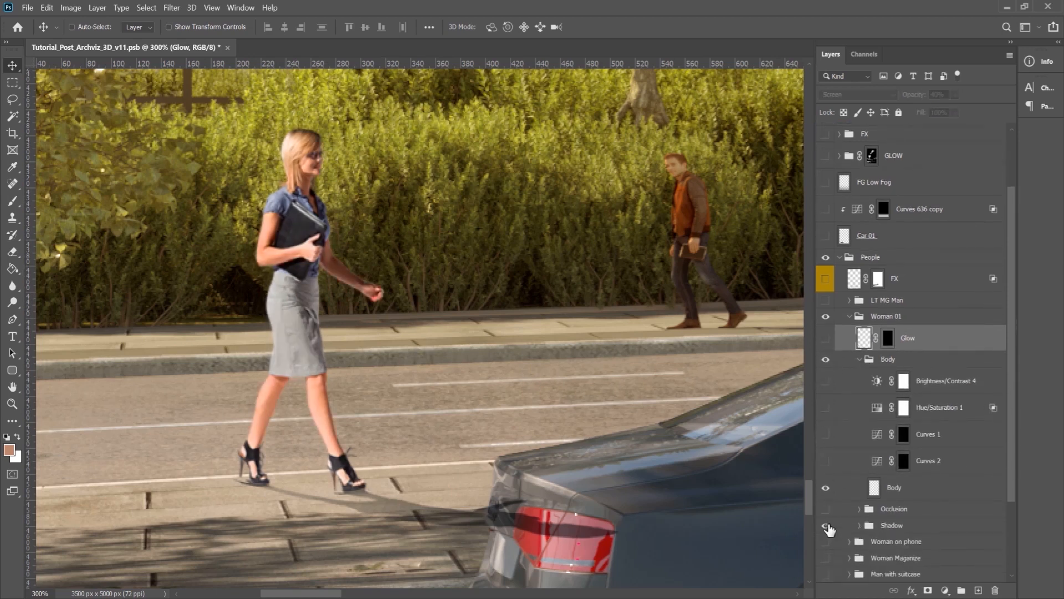
click(826, 525)
Select the Body pixel layer inside Woman 01 and compare the scene with it hidden and shown.
click(848, 488)
click(826, 488)
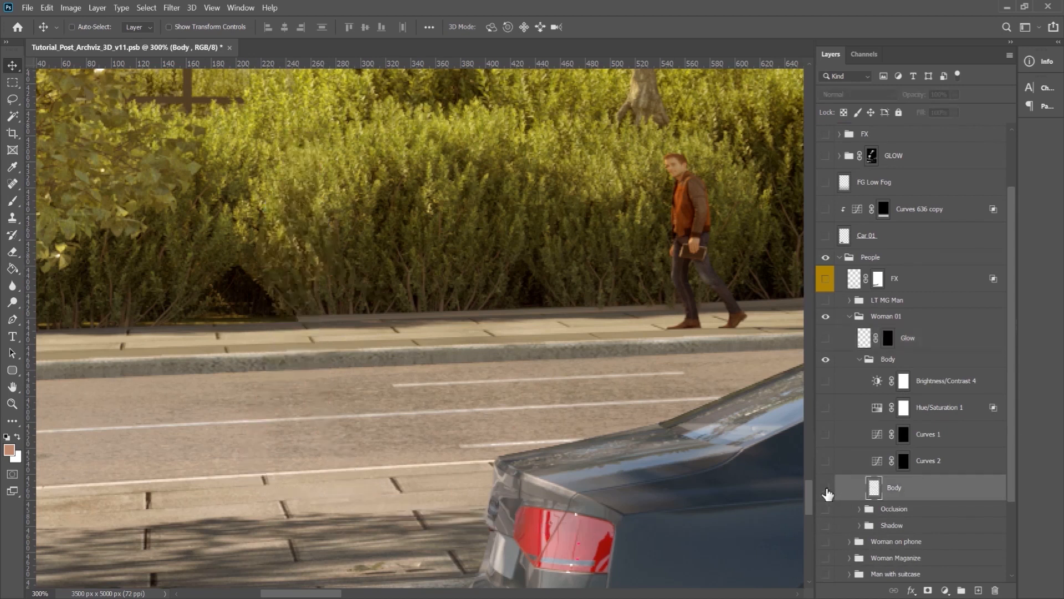
click(826, 488)
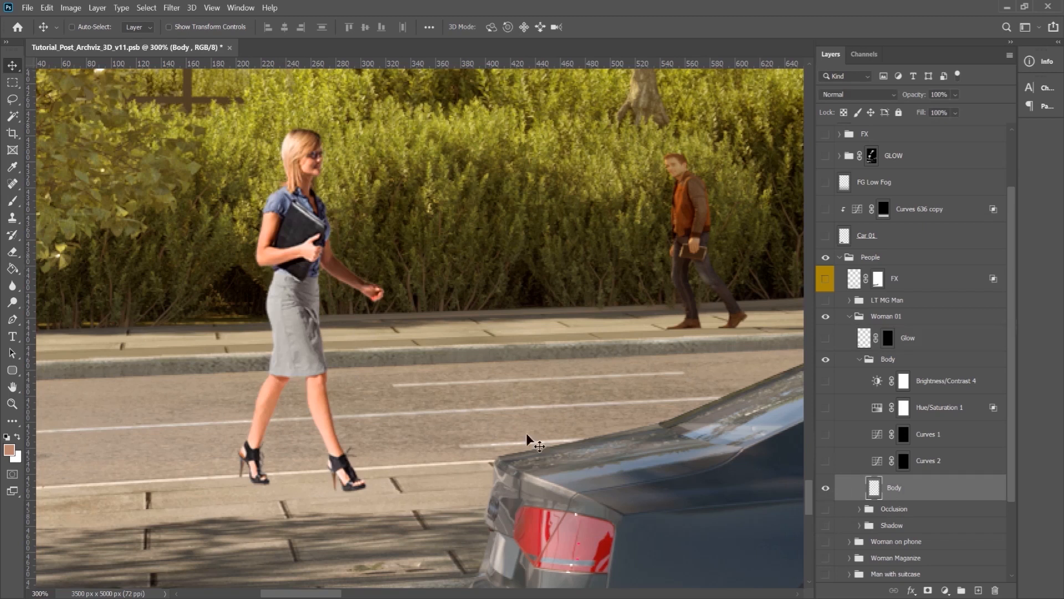
Load the walking woman's Body layer outline as a selection, contract it by 1 pixel, and deselect it.
ctrl+click(873, 491)
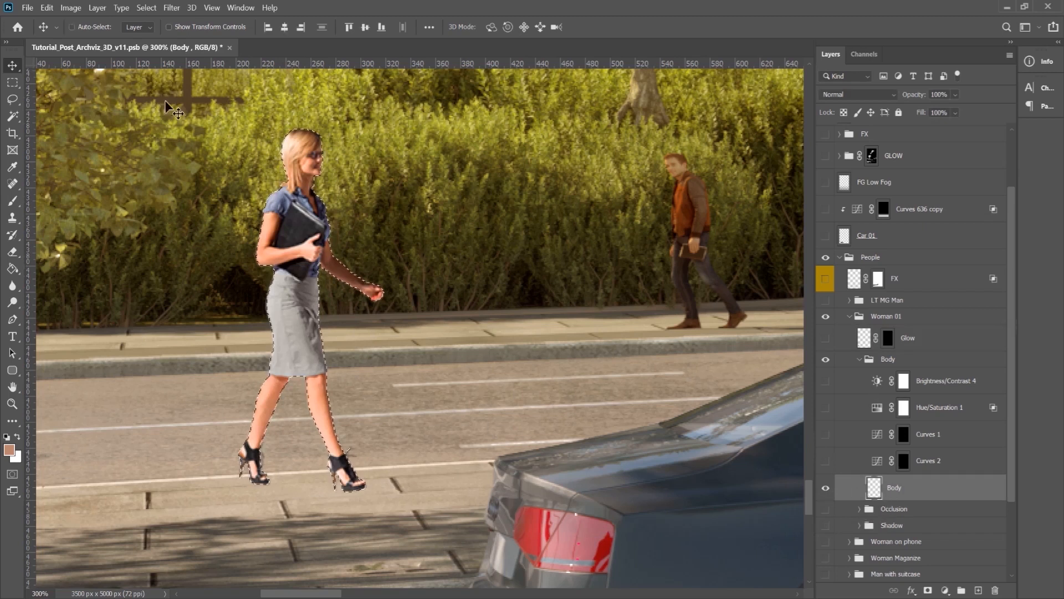
click(147, 8)
mouse_move(187, 177)
click(285, 221)
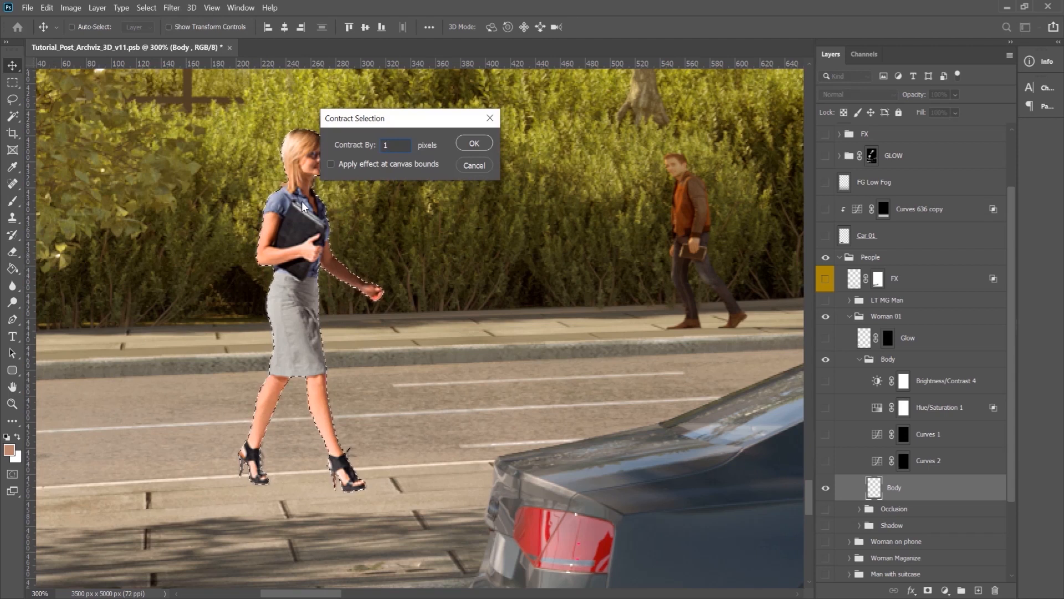
key(Return)
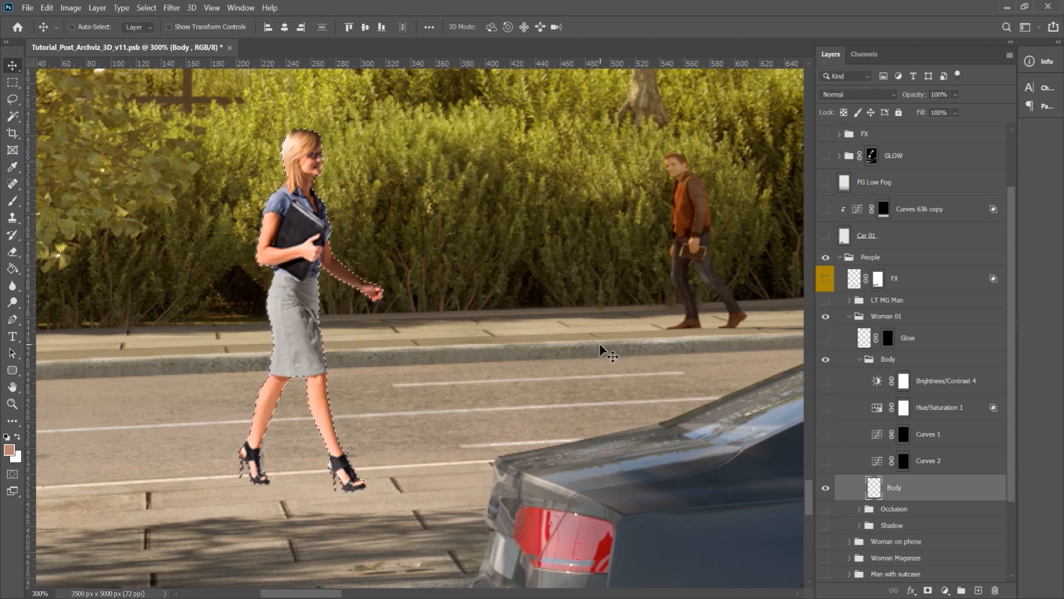
key(ctrl+d)
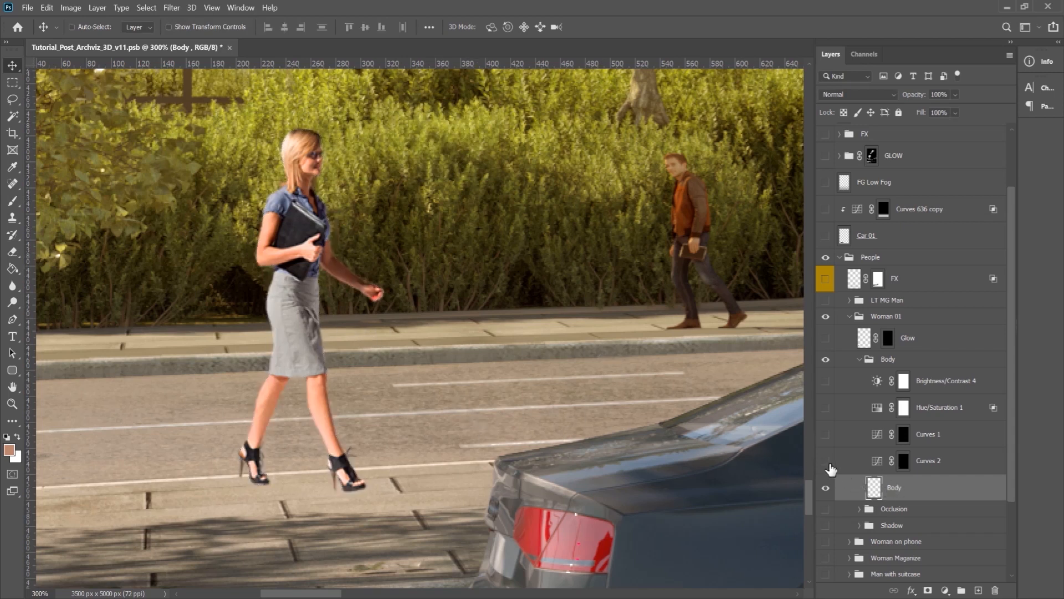
Turn on Curves 2, Curves 1, Hue/Saturation 1 and Brightness/Contrast 4 in the Body subgroup, and select the Curves 2 mask.
click(827, 461)
click(931, 464)
click(826, 434)
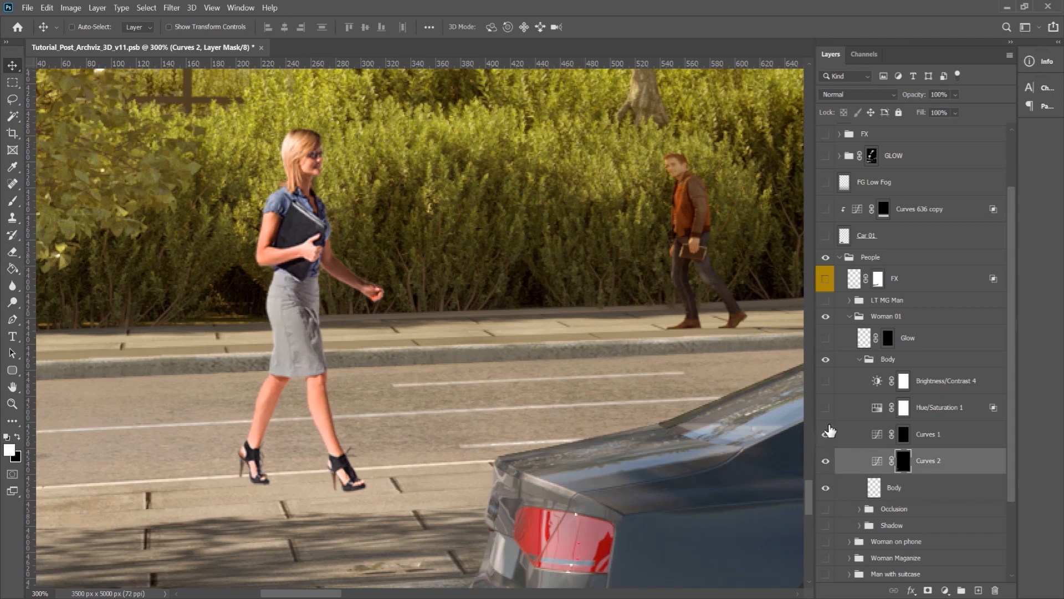
click(826, 382)
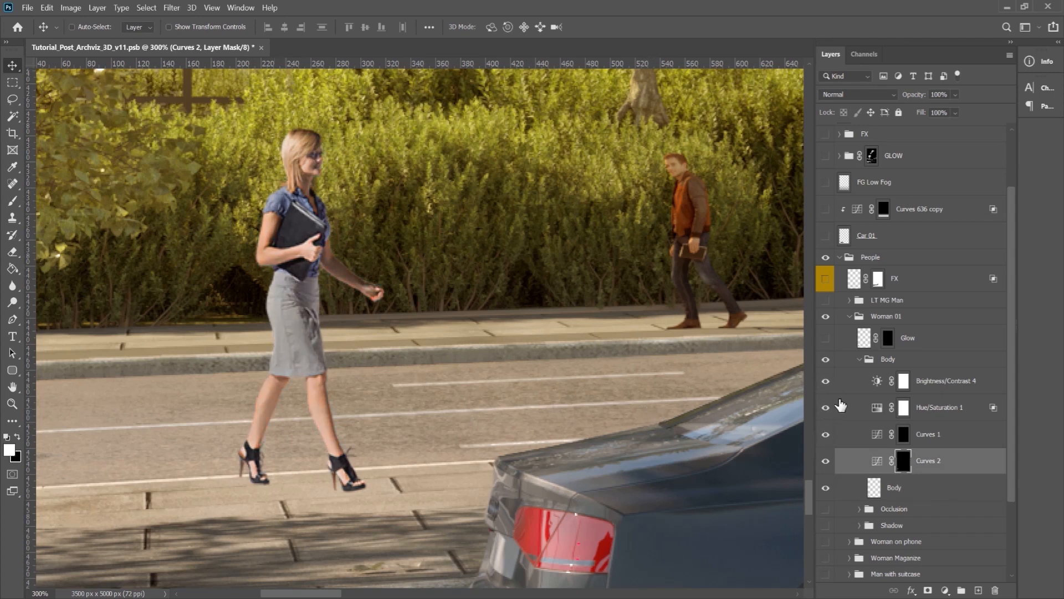
Hide the three adjustments above Curves 2, turn Curves 1 and Hue/Saturation 1 back on, and select Hue/Saturation 1.
click(827, 434)
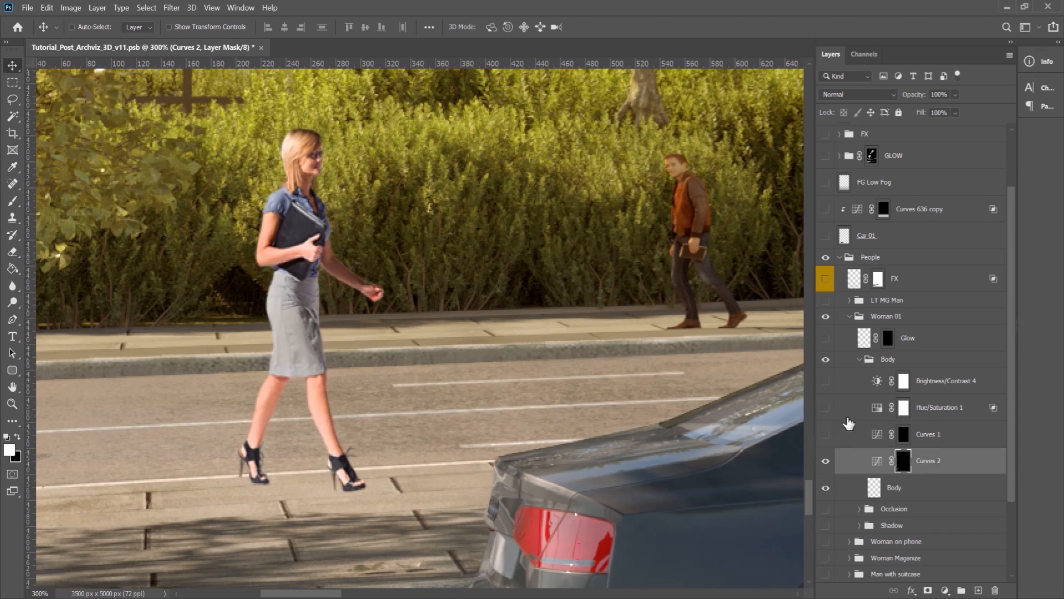
click(828, 435)
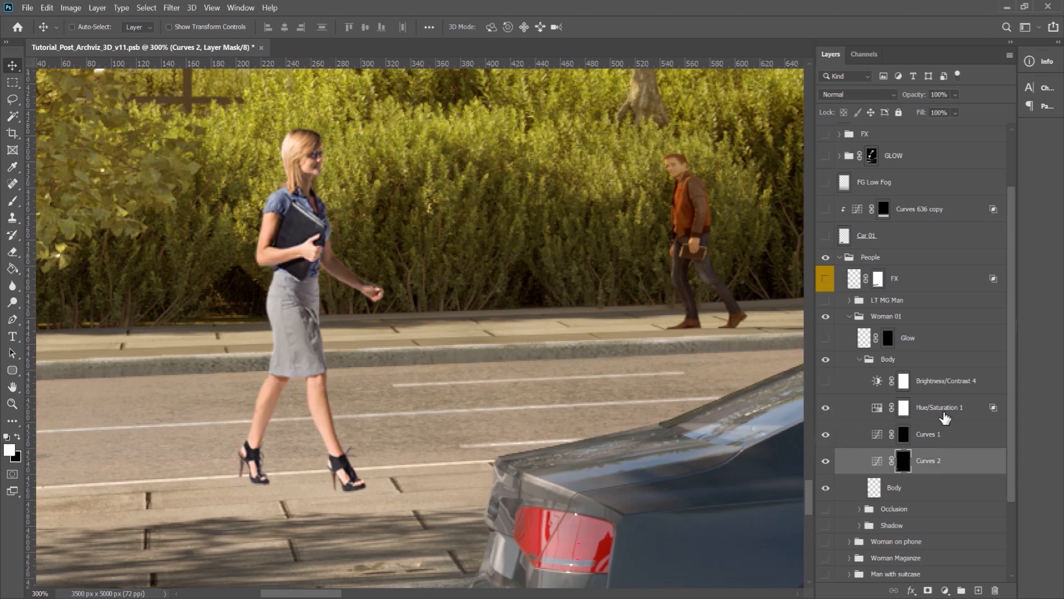
click(943, 415)
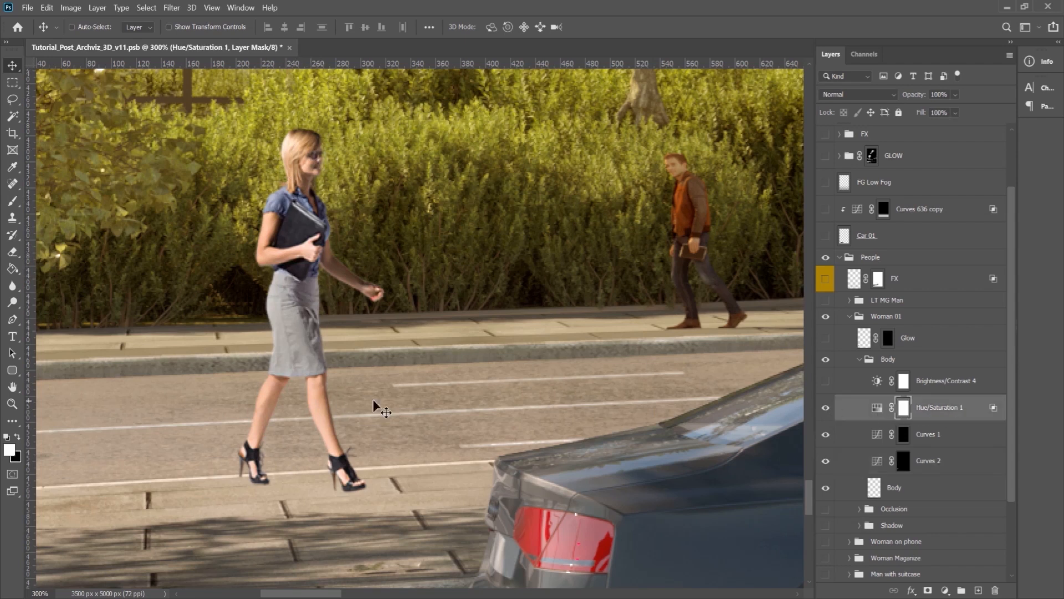
Turn on and select Brightness/Contrast 4, and compare the woman with and without it at 100% zoom.
click(826, 381)
click(953, 387)
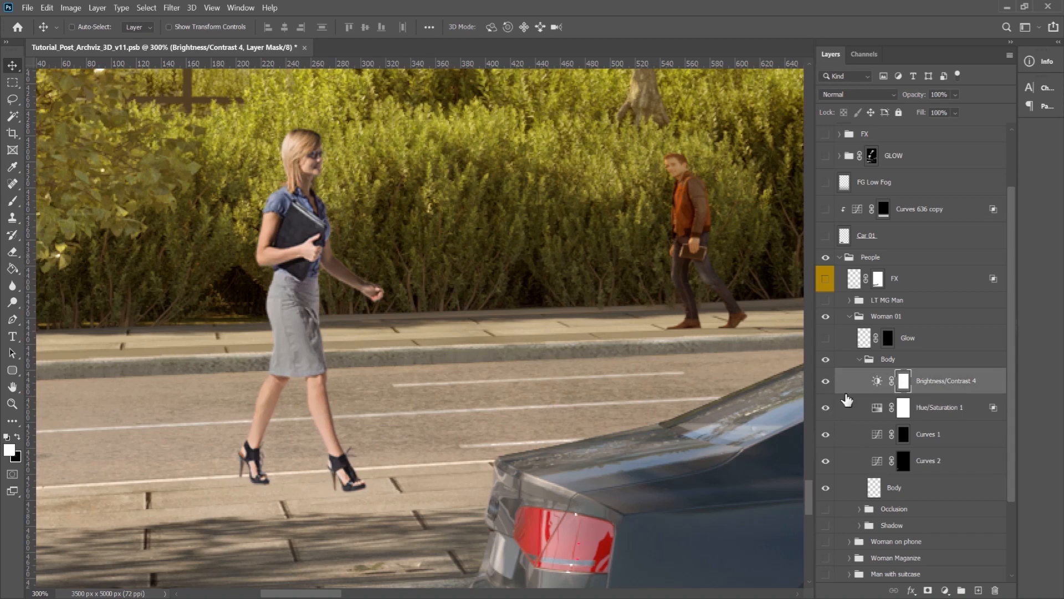
click(827, 382)
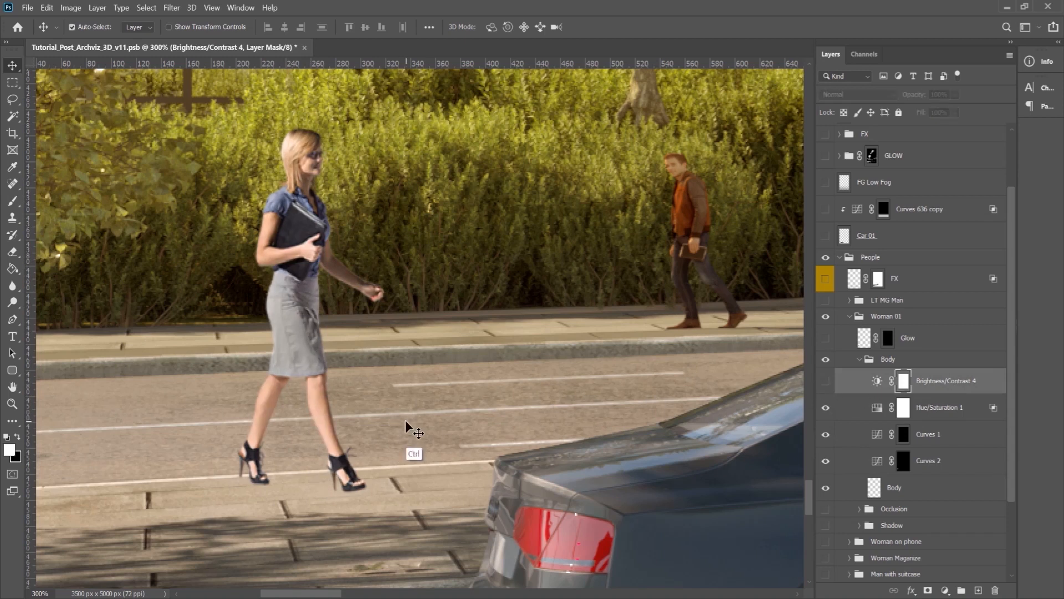
key(ctrl+minus)
key(ctrl+minus)
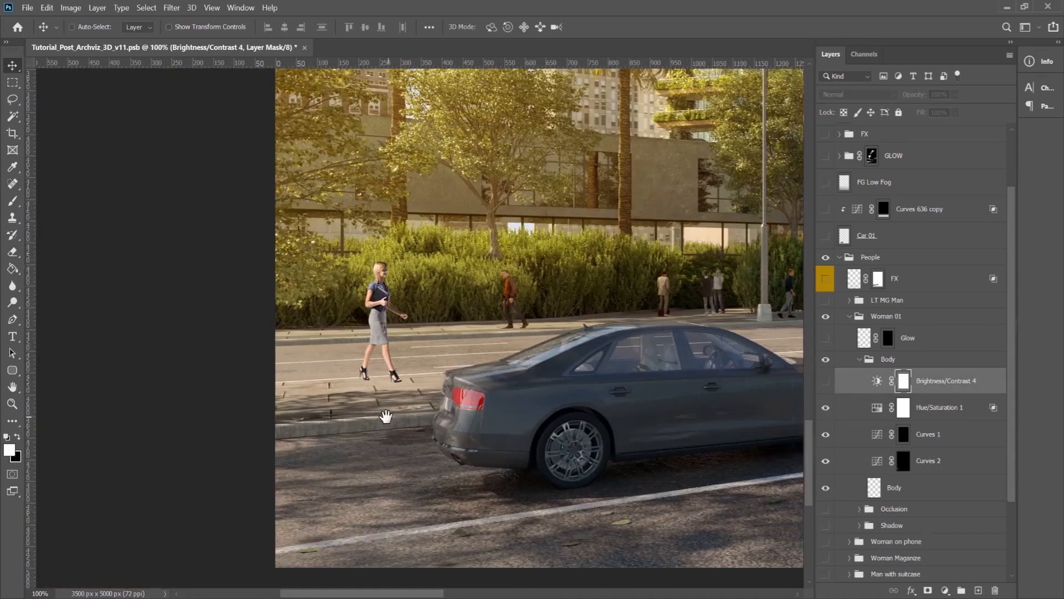
drag(385, 415, 342, 417)
click(826, 381)
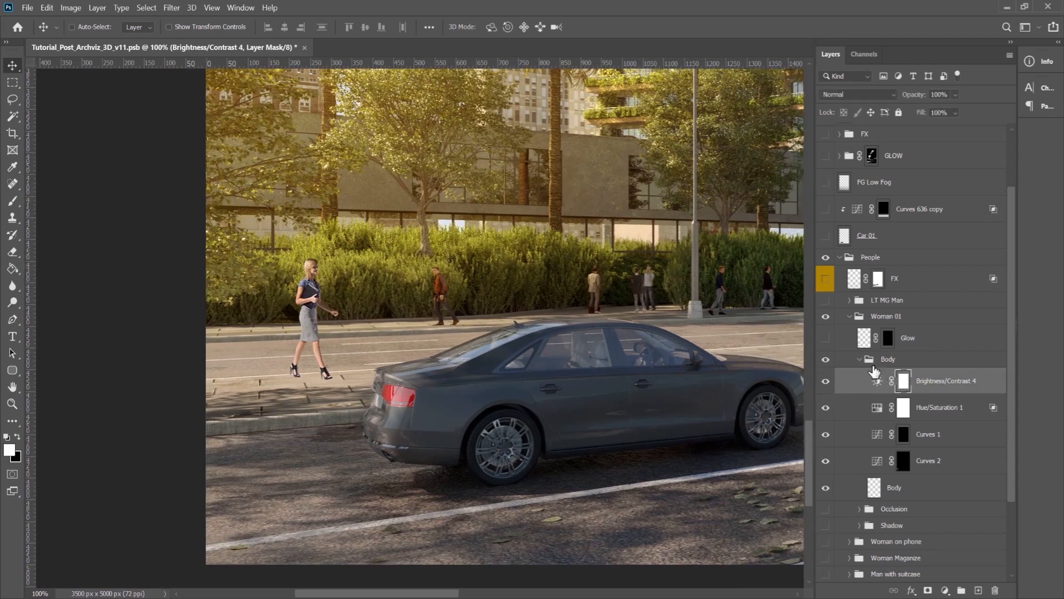
Collapse Woman 01's Body subgroup, turn on the Glow layer, and compare its effect at 200% zoom.
click(860, 359)
click(826, 369)
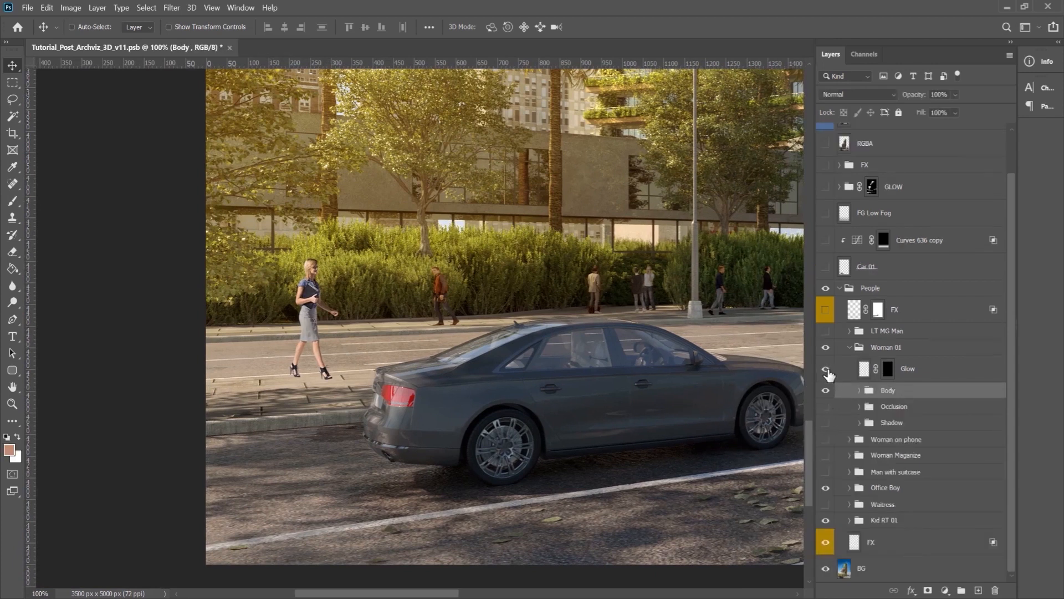
click(12, 403)
click(340, 359)
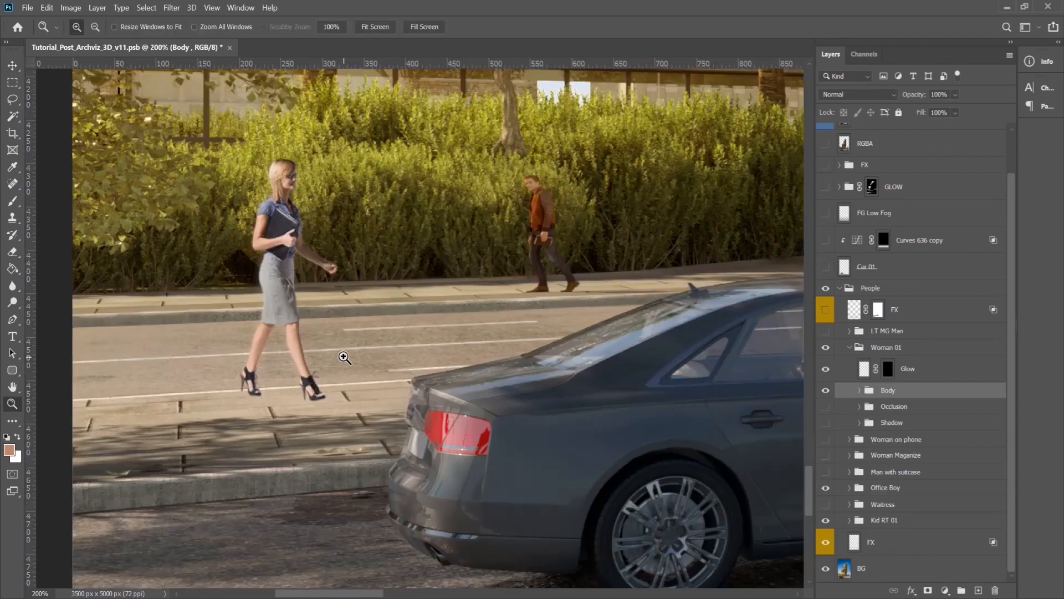
click(826, 369)
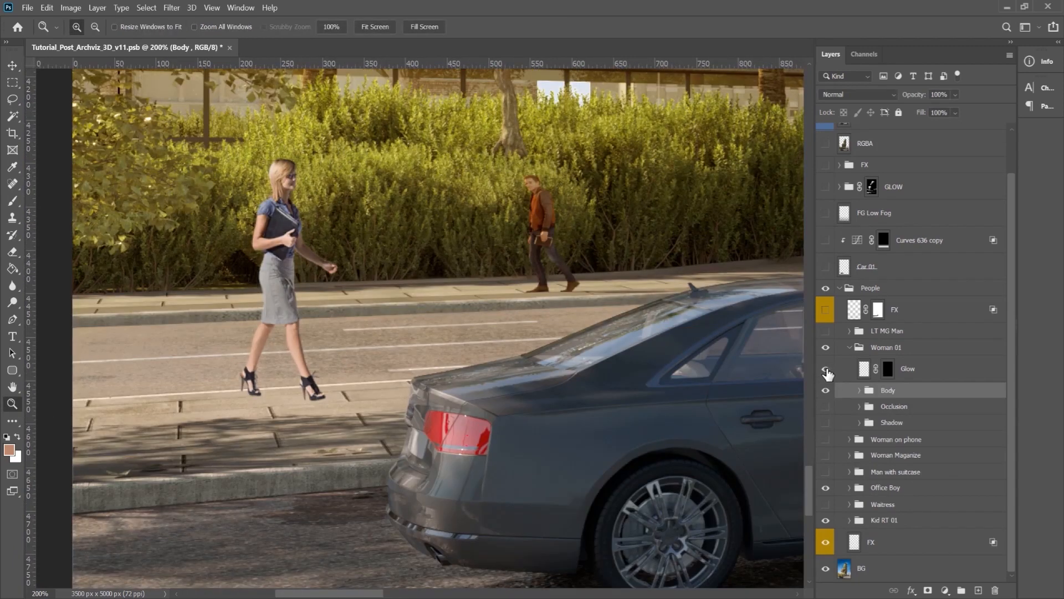
click(826, 370)
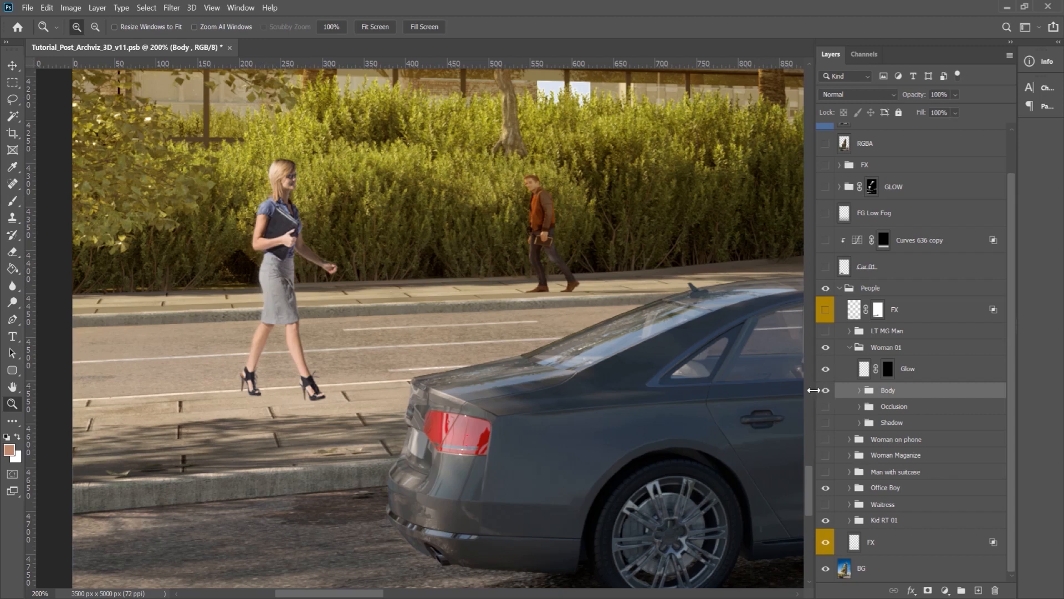
click(826, 369)
Turn on Woman 01's Occlusion subgroup, enlarge the woman's feet to 300%, and switch to the Move tool.
click(827, 408)
click(302, 422)
key(v)
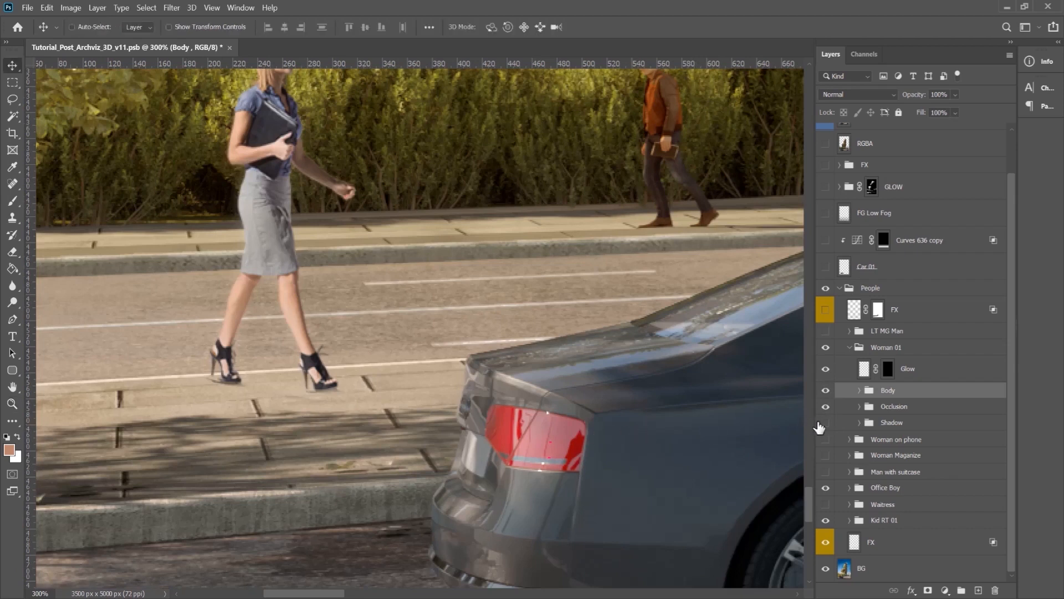
Hide the Occlusion and Shadow groups inside Woman 01 and select the Body group.
click(825, 423)
click(891, 409)
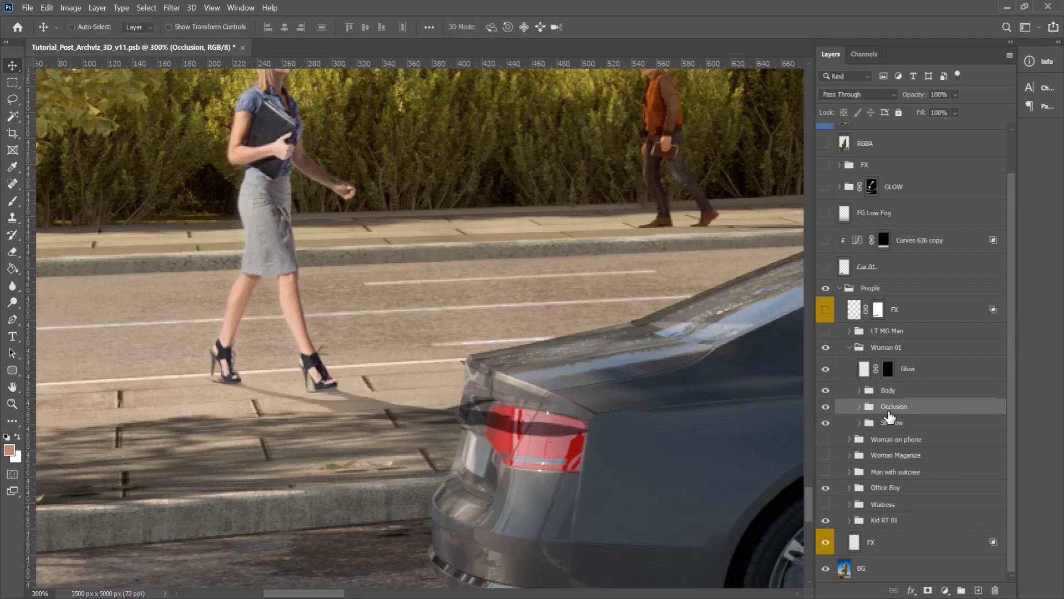
click(826, 408)
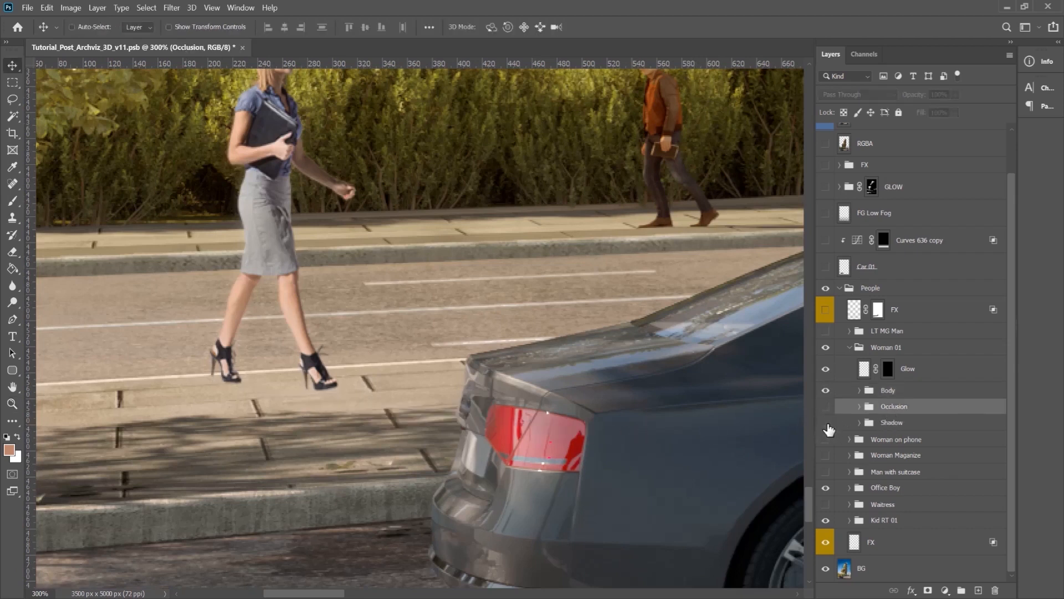
click(826, 426)
click(886, 425)
click(827, 425)
click(897, 391)
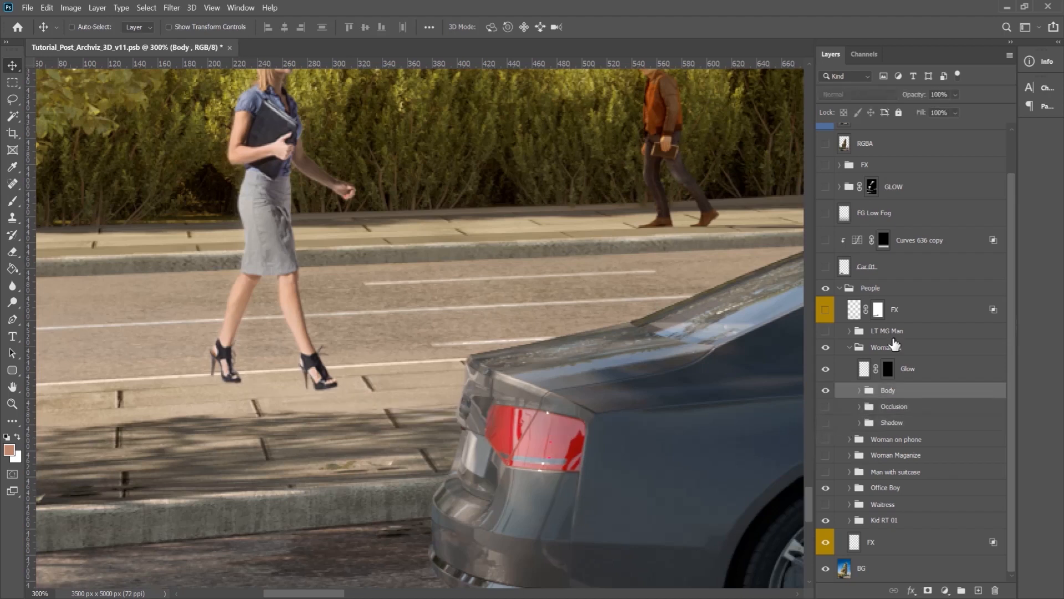
Duplicate the woman's Body group and merge the duplicate into a single layer.
key(ctrl+minus)
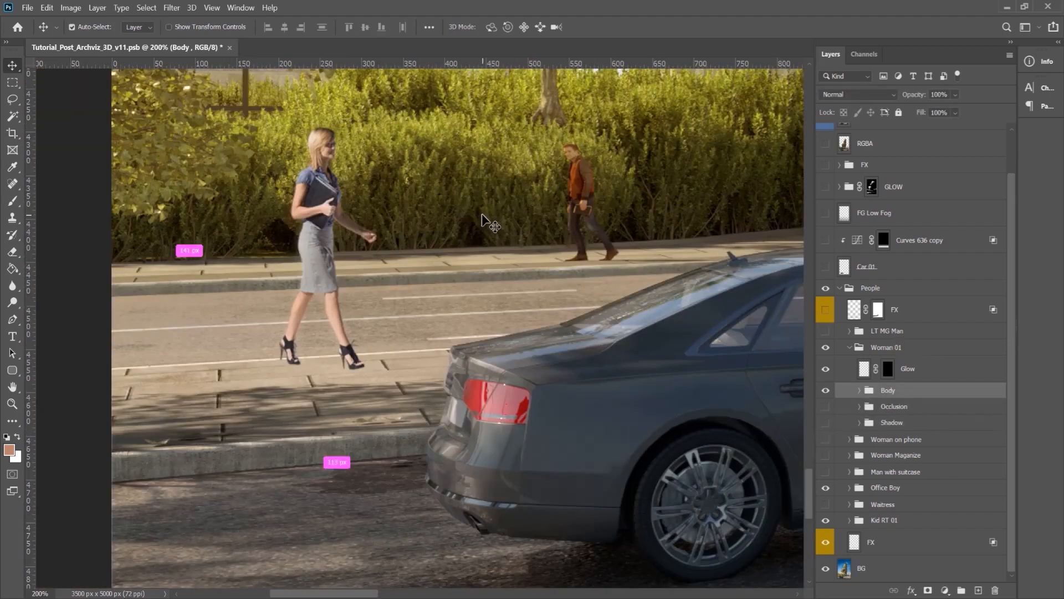
key(ctrl+j)
key(ctrl+e)
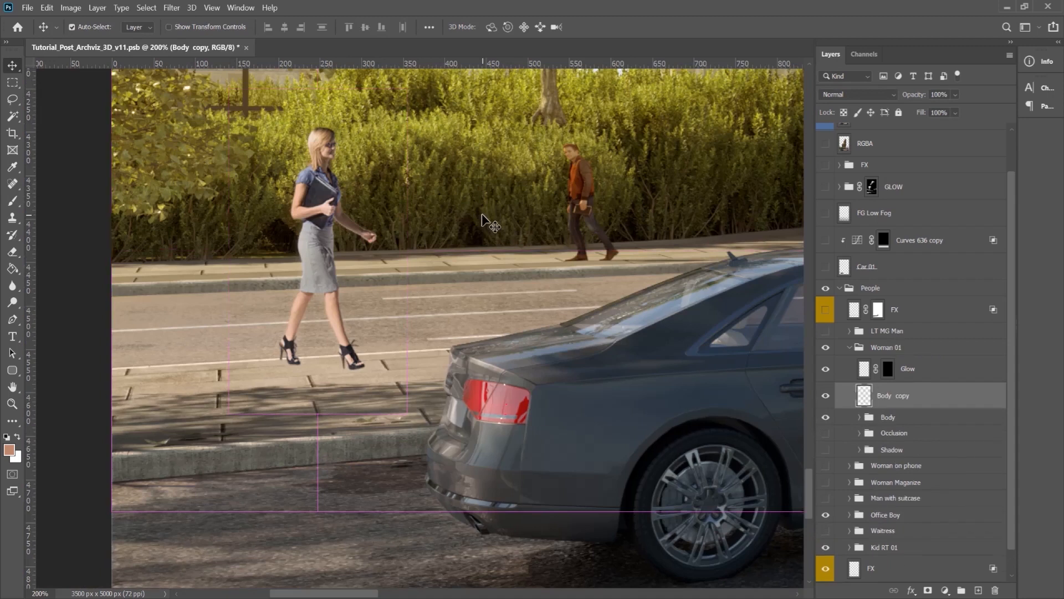
Flip the merged body copy vertically and move it down over the woman's legs.
key(ctrl+t)
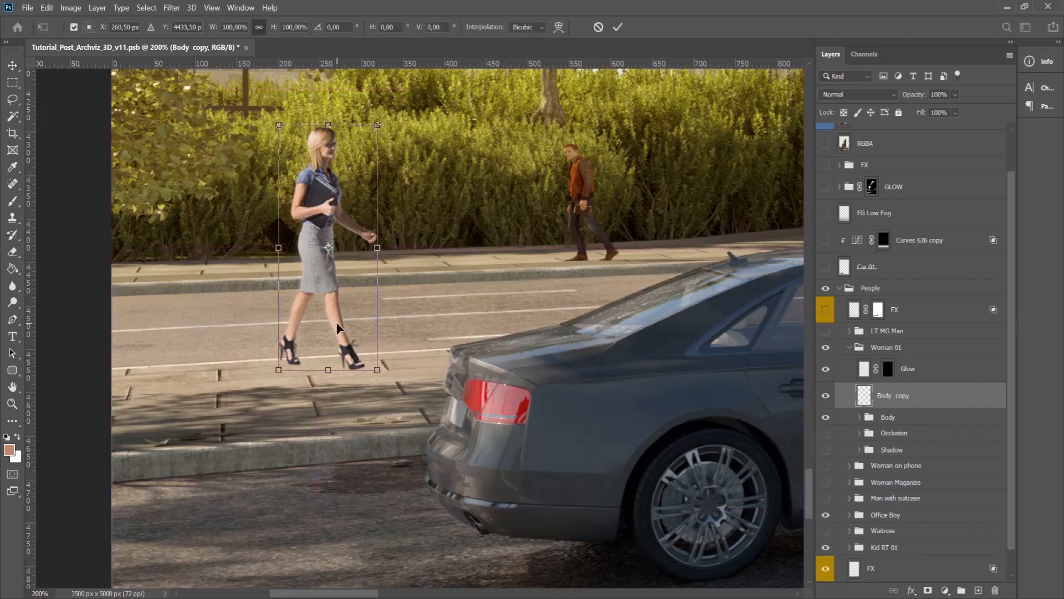
right_click(337, 324)
click(388, 561)
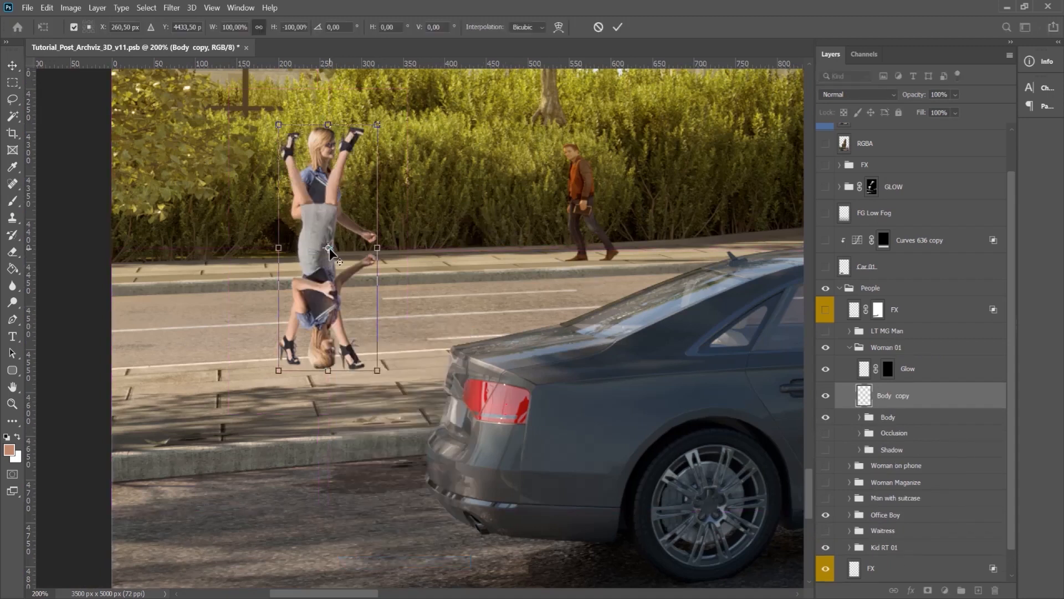
drag(329, 248, 338, 417)
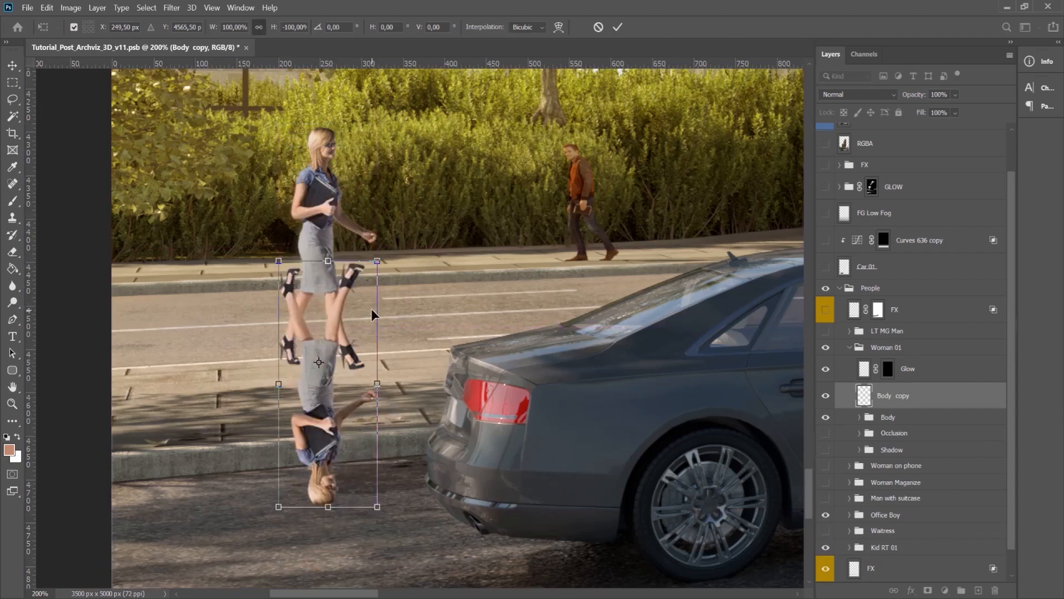
key(Return)
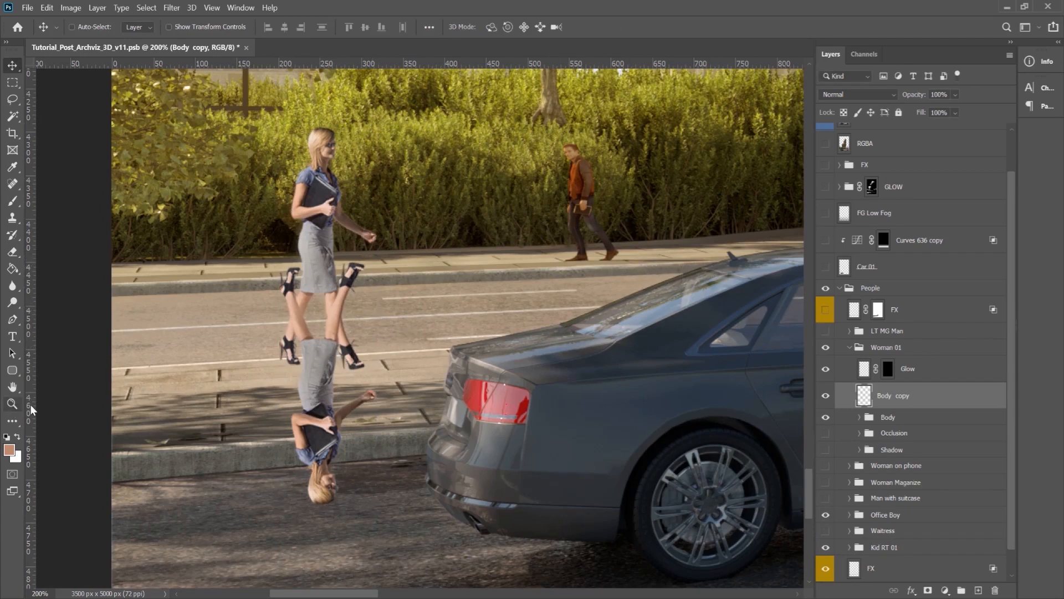
Move the flipped body copy further down until its feet meet the standing woman's feet.
click(12, 404)
click(662, 305)
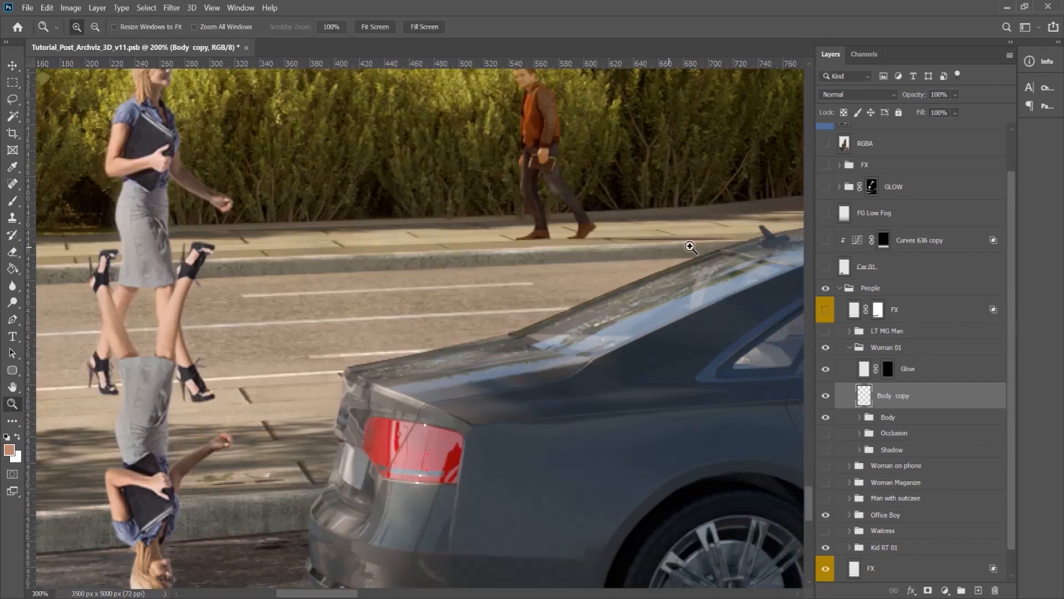
right_click(542, 335)
click(555, 417)
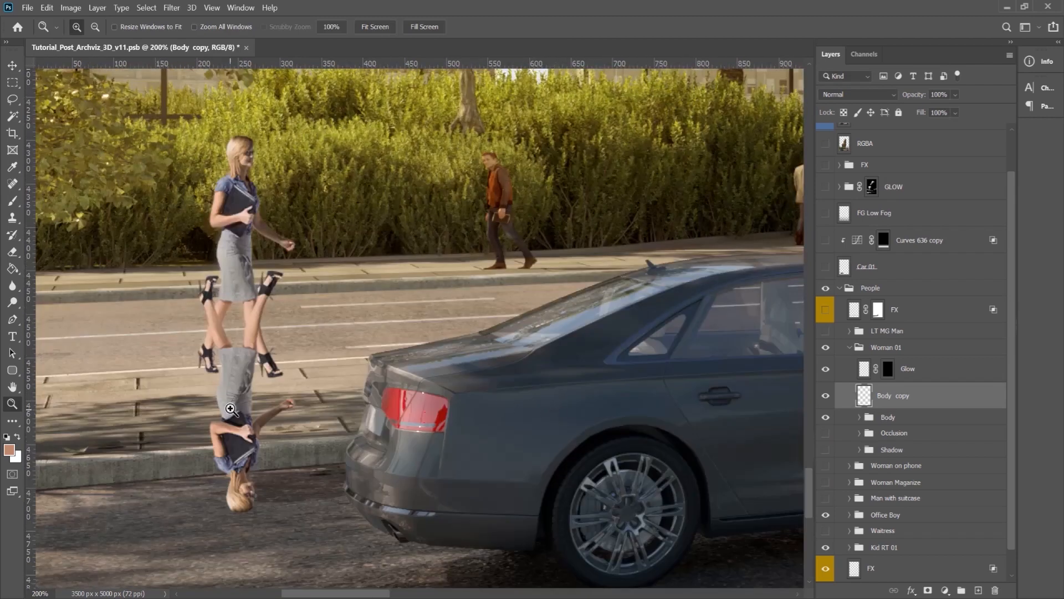
key(v)
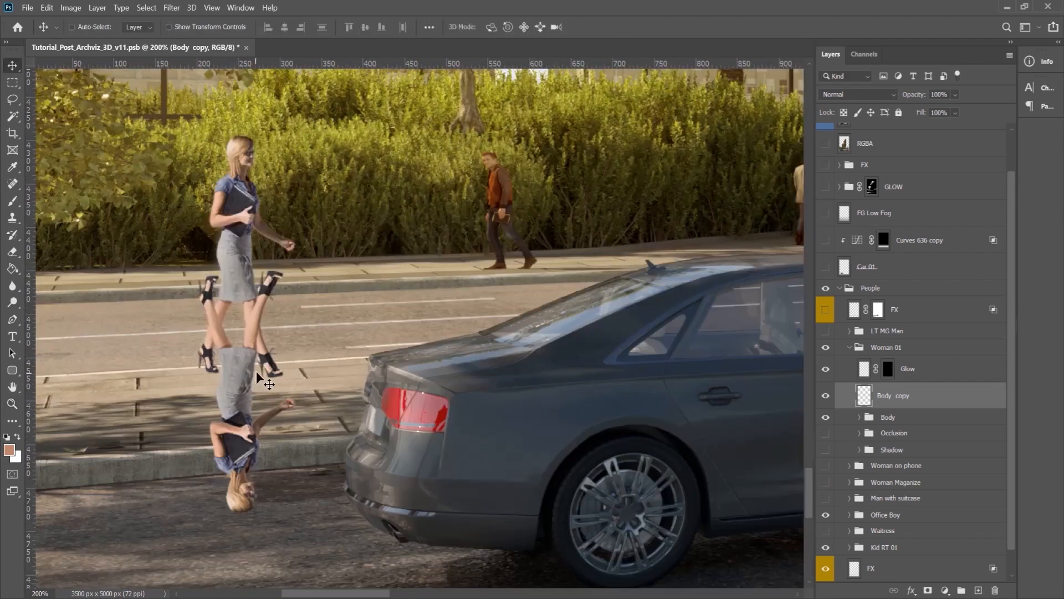
drag(256, 371, 252, 411)
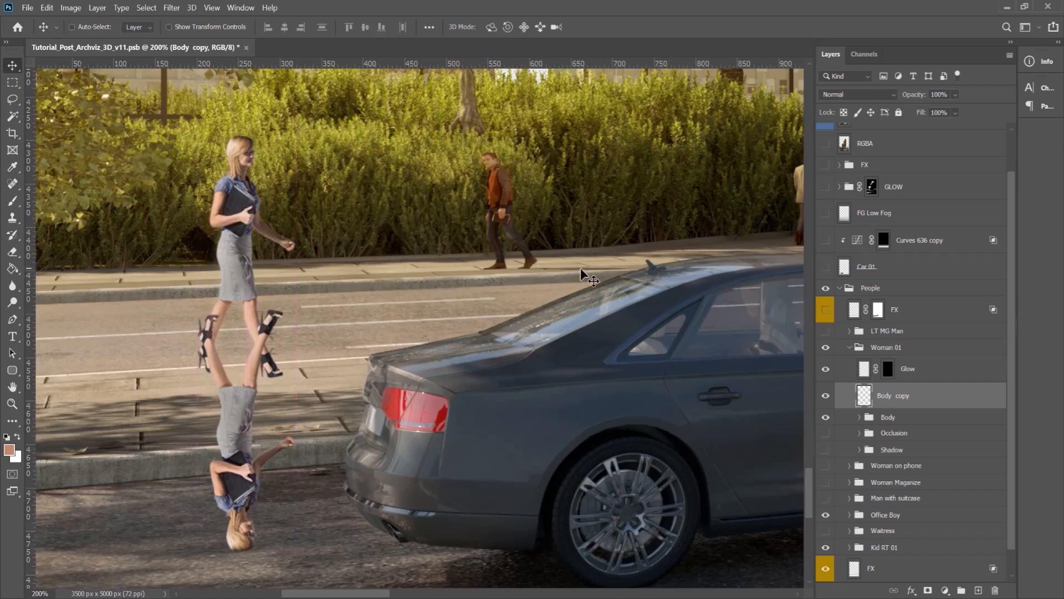
drag(246, 399, 251, 428)
key(ctrl+t)
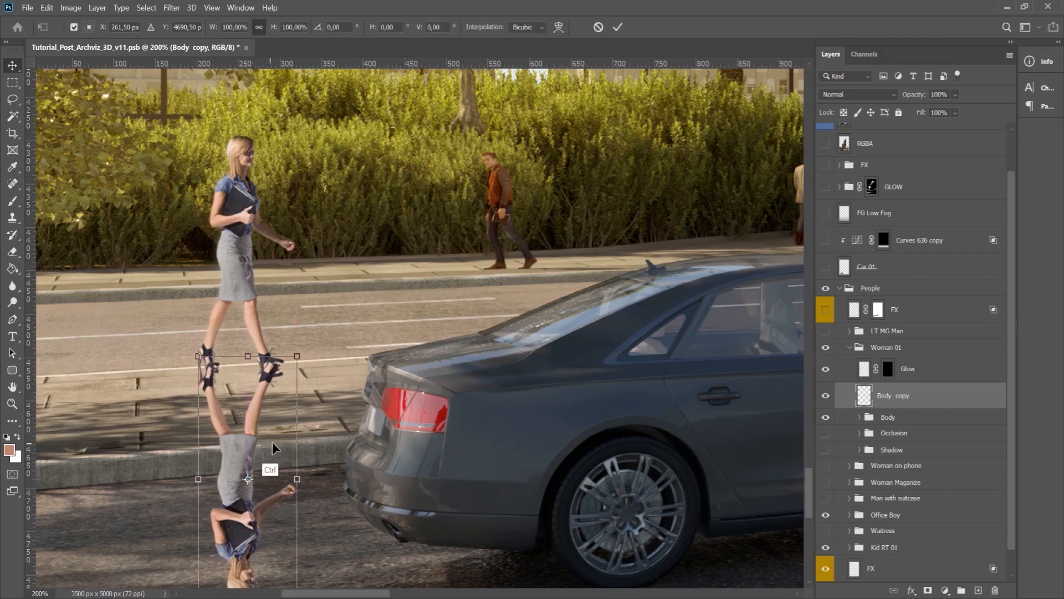
drag(247, 478, 232, 378)
key(Return)
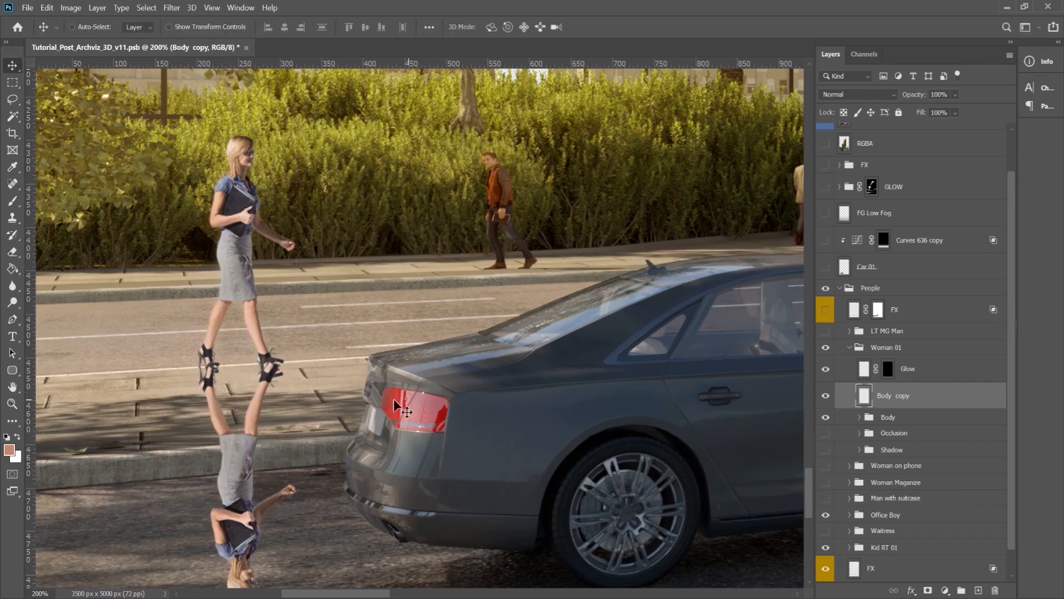
Turn the flipped copy solid black using Hue/Saturation with Saturation -100 and Lightness -100.
key(ctrl+u)
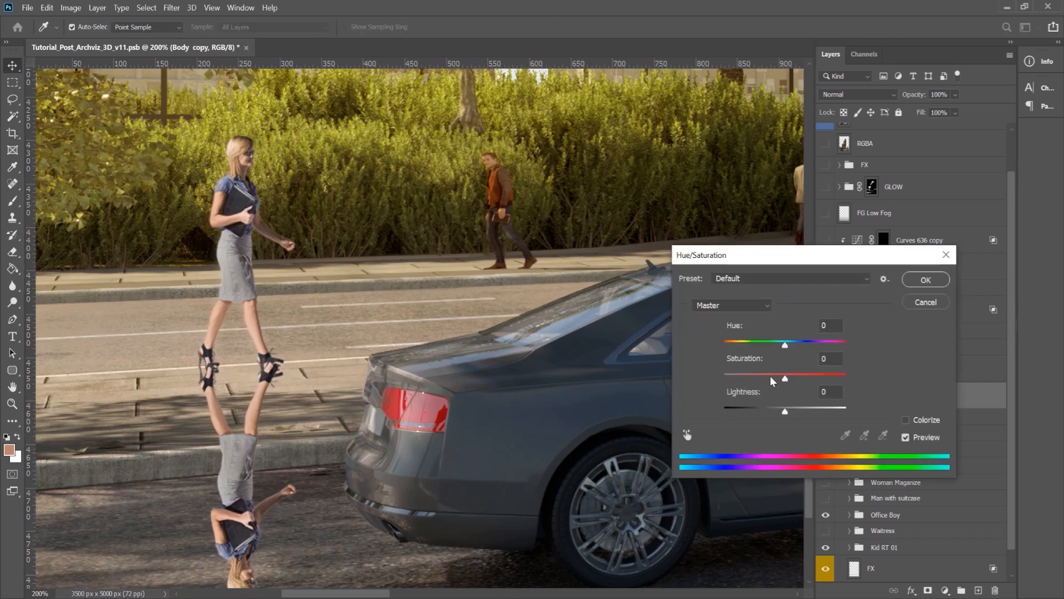
drag(784, 377, 741, 378)
drag(676, 409, 706, 378)
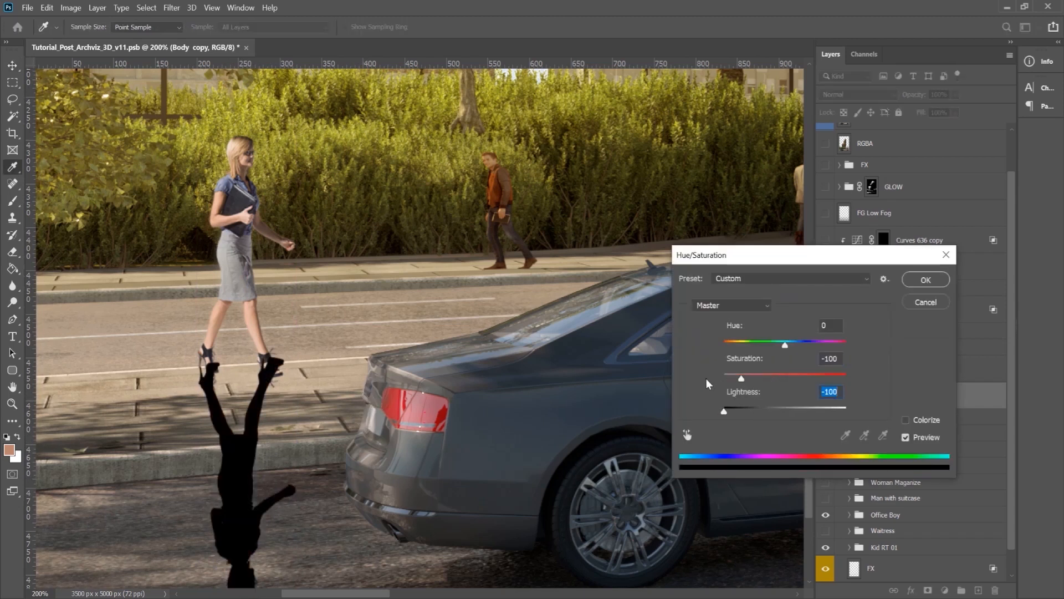
click(924, 280)
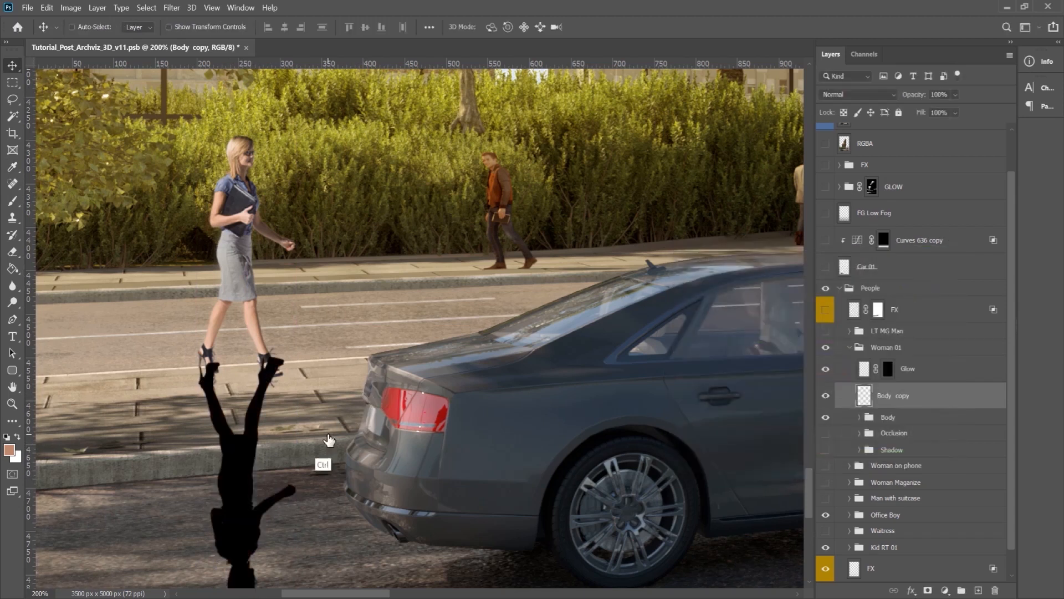
Distort the black silhouette from the feet into a flattened cast shadow slanting toward the car, with a horizontal skew of about 67°.
key(ctrl+t)
drag(248, 479, 239, 374)
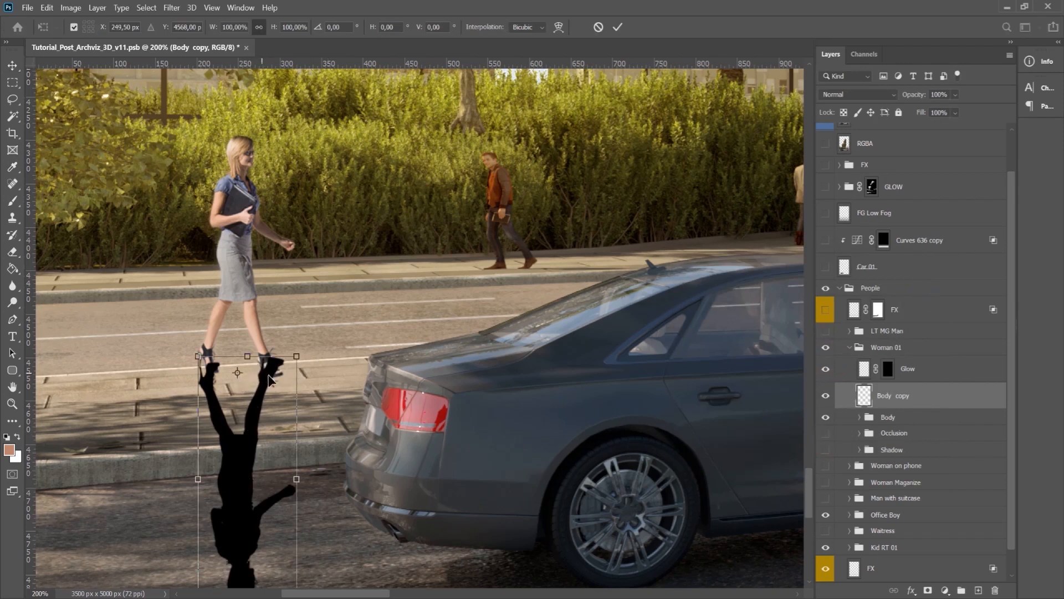
key(ctrl+minus)
right_click(287, 402)
click(308, 207)
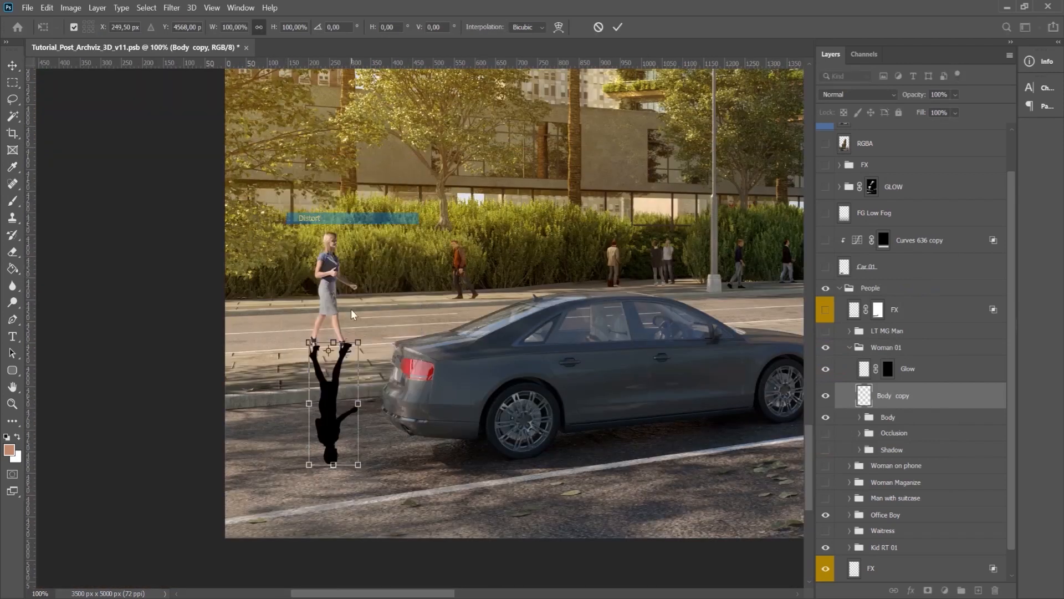
drag(333, 464, 348, 462)
drag(408, 430, 486, 382)
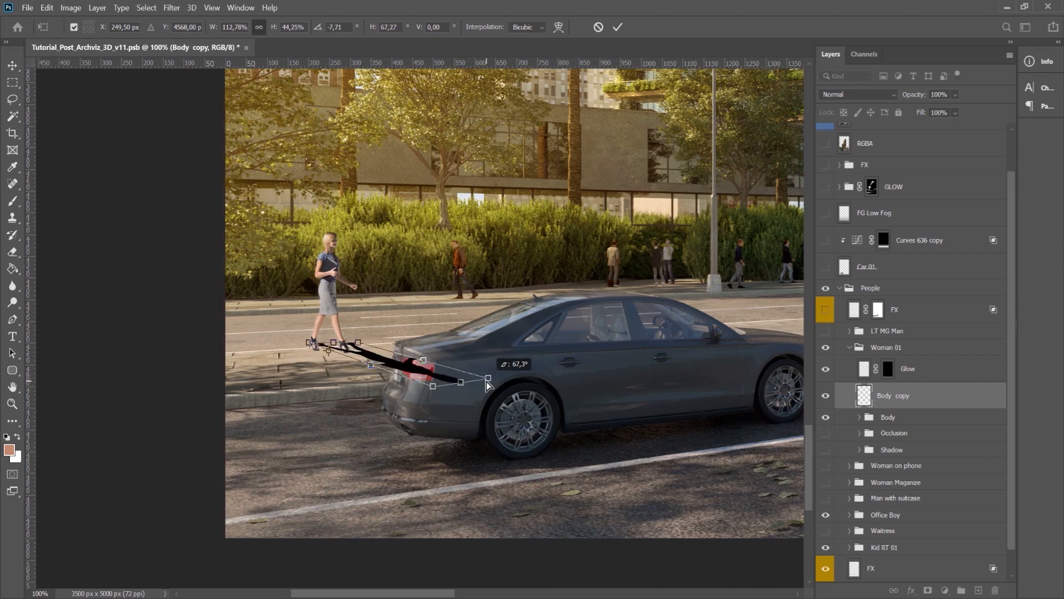
key(Return)
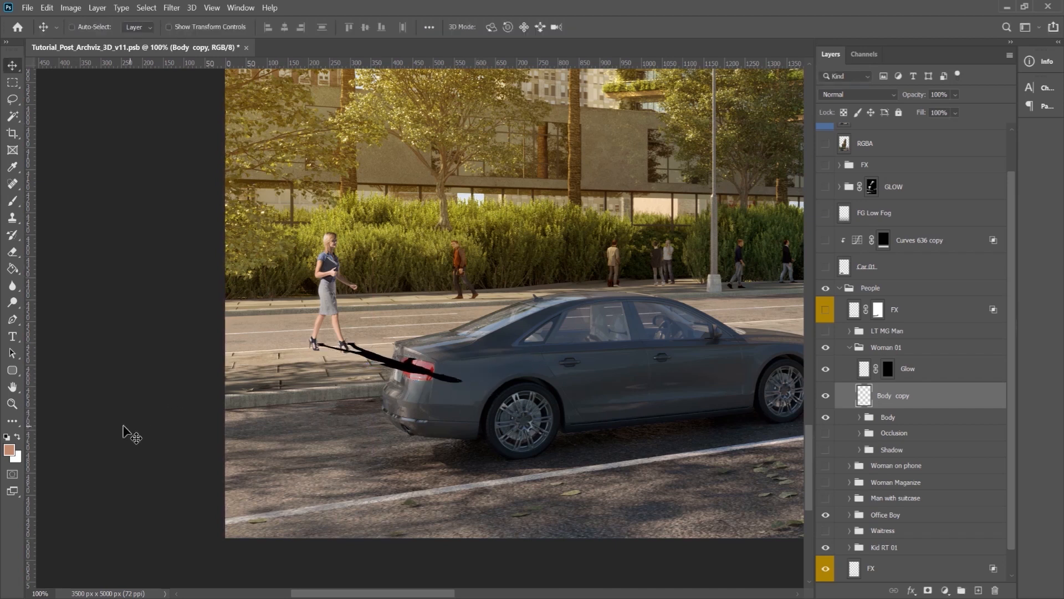
Move the slanted shadow slightly down so that it starts under the woman's shoes.
click(12, 405)
click(332, 389)
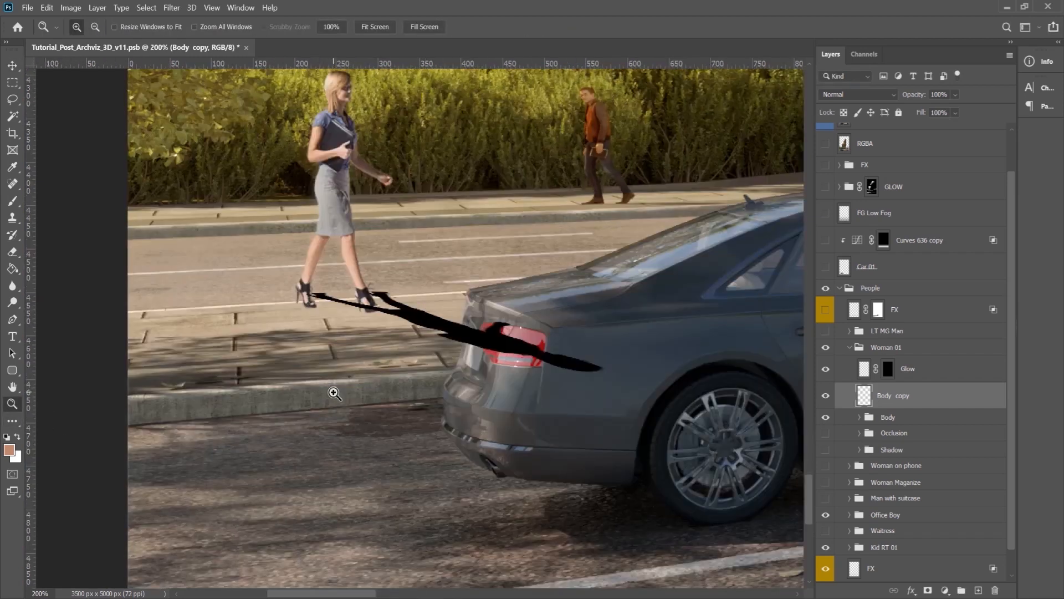
drag(333, 388, 199, 428)
key(v)
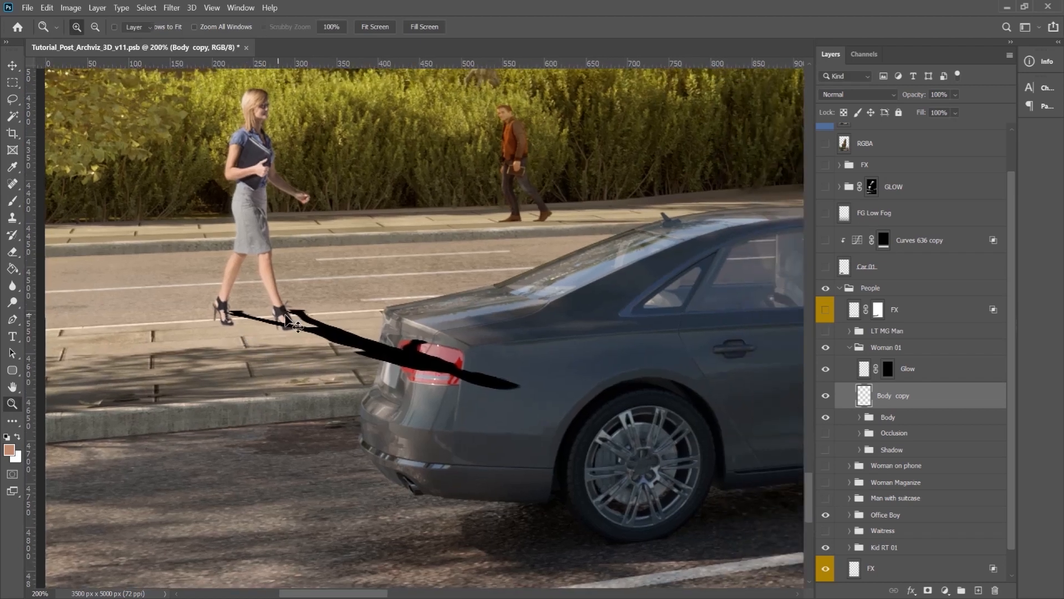
drag(356, 351, 350, 364)
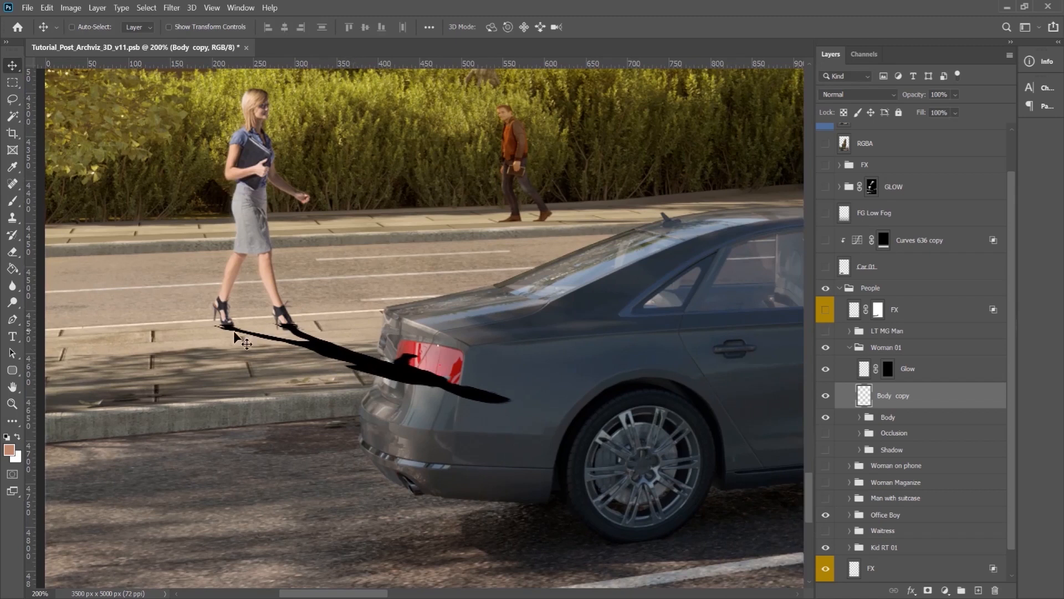
Warp the shadow's upper edge slightly downward near the woman's front foot to fit it to the shoe.
key(ctrl+t)
right_click(328, 357)
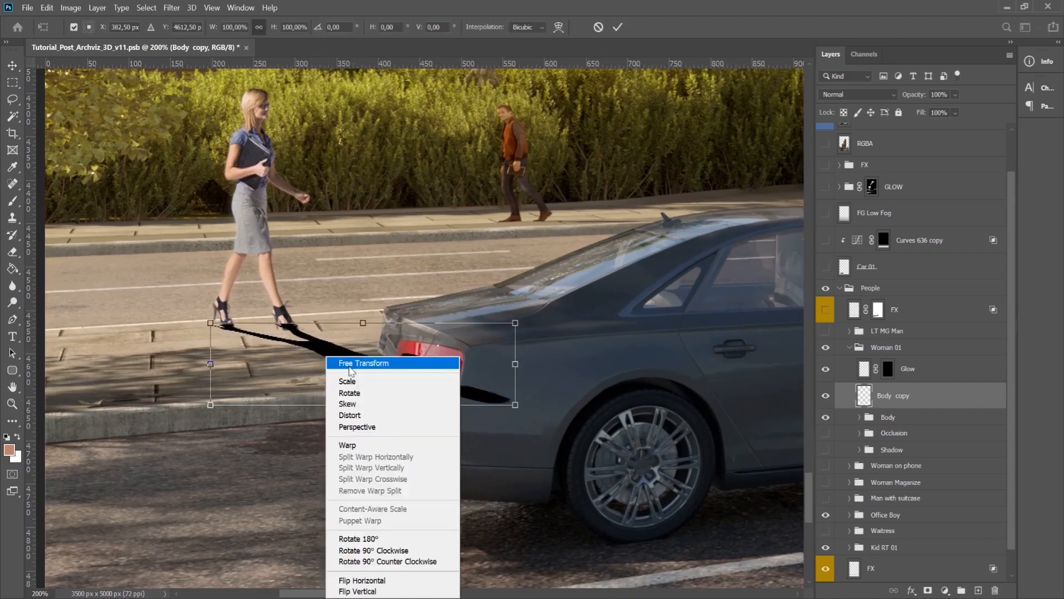
click(358, 415)
drag(363, 363, 342, 351)
right_click(344, 350)
click(367, 434)
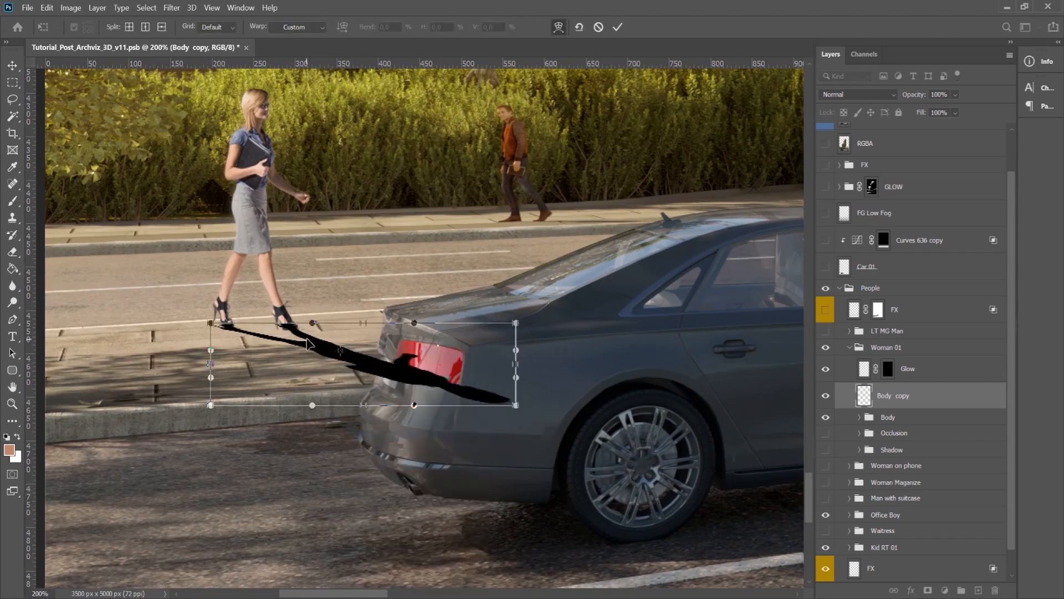
drag(312, 323, 316, 333)
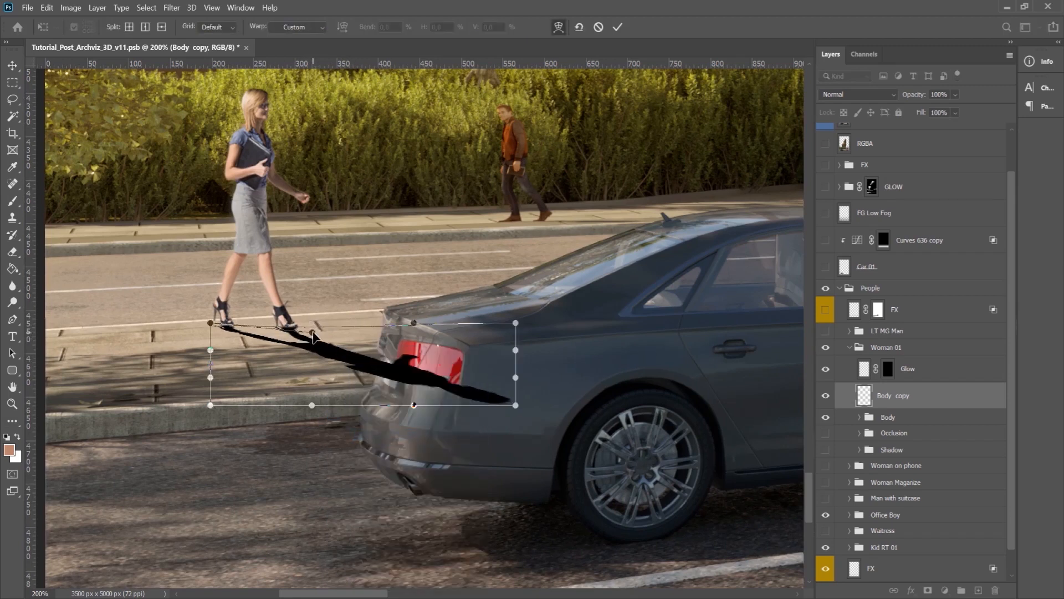
key(Return)
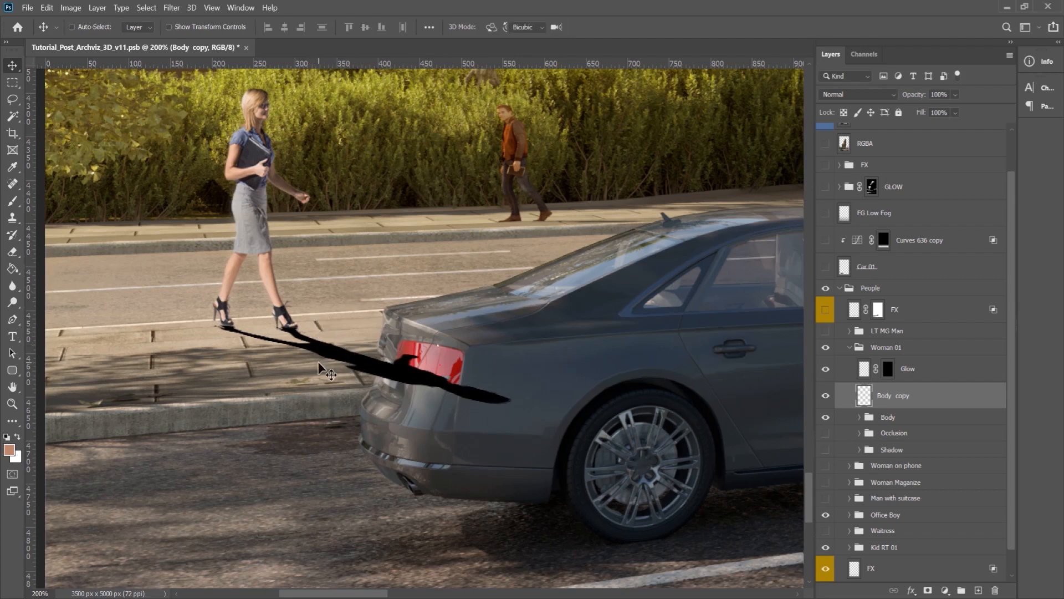
key(ctrl+t)
drag(362, 365, 224, 325)
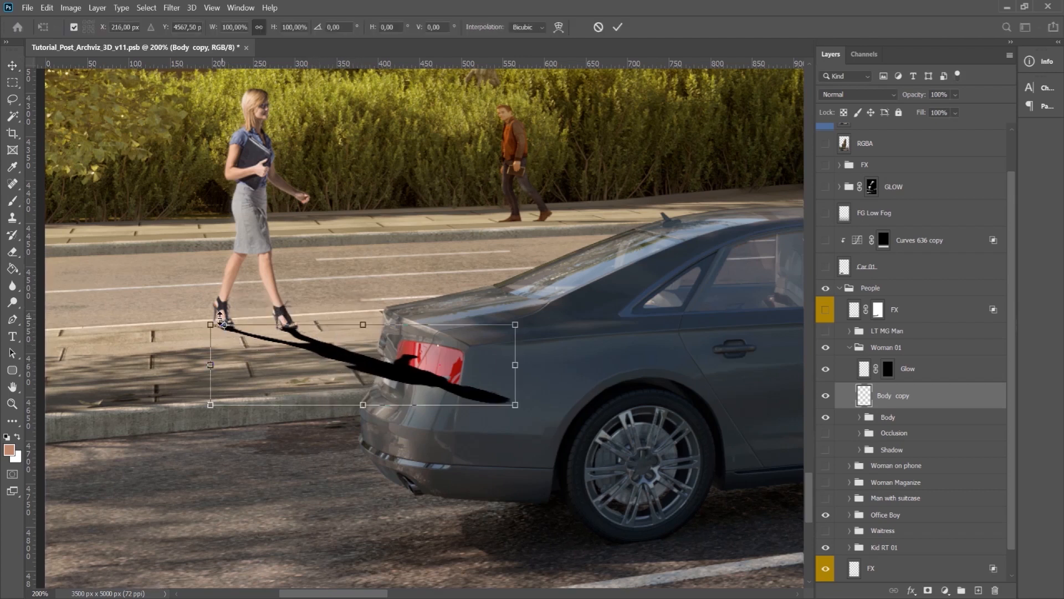
right_click(358, 360)
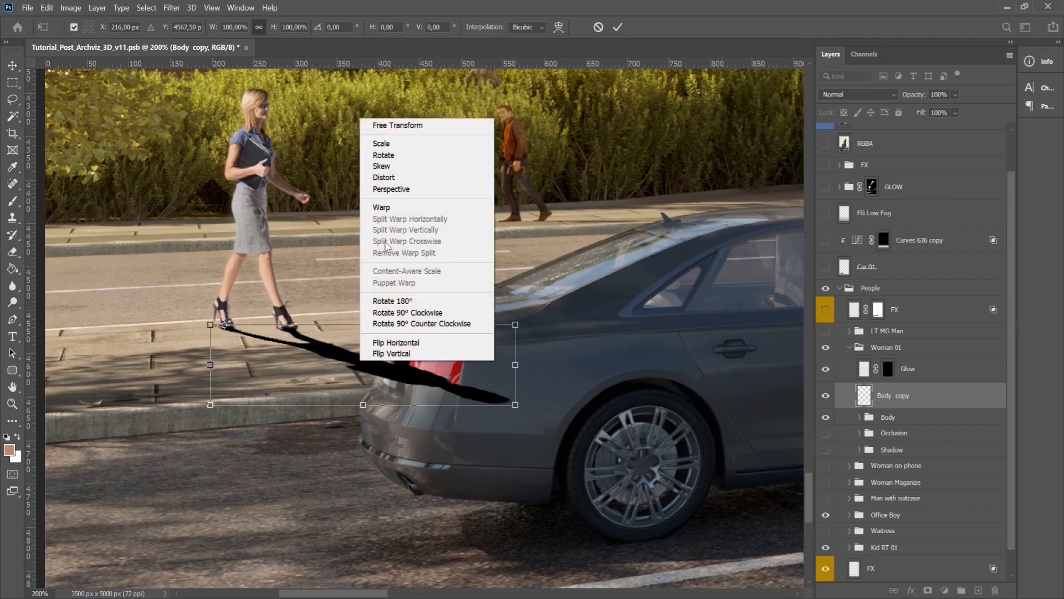
click(403, 176)
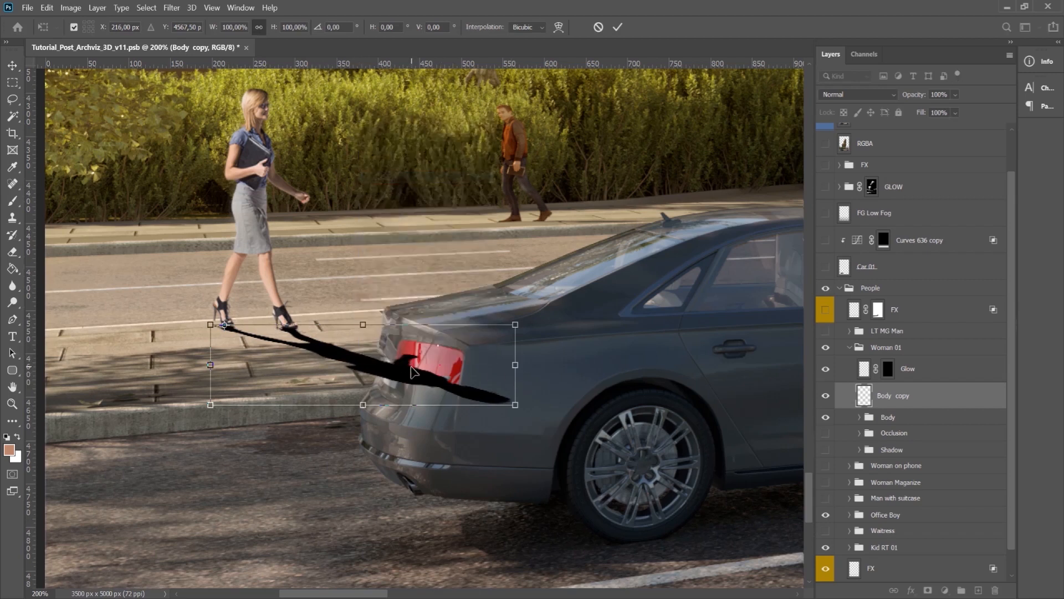
key(Return)
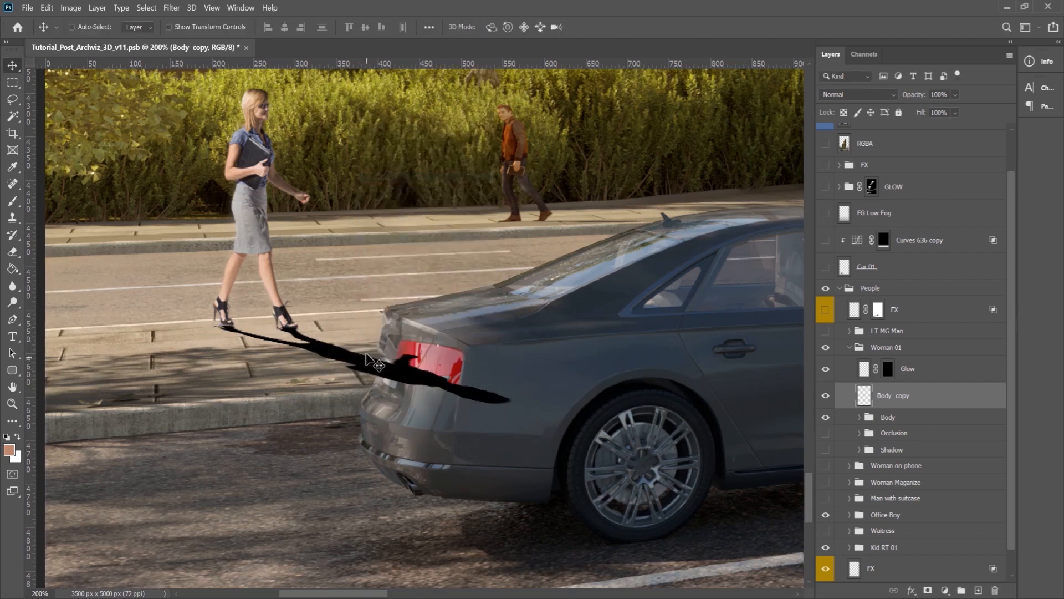
Hide the black shadow layer, show the Occlusion group and examine the contact shadows under the woman's shoes.
click(826, 396)
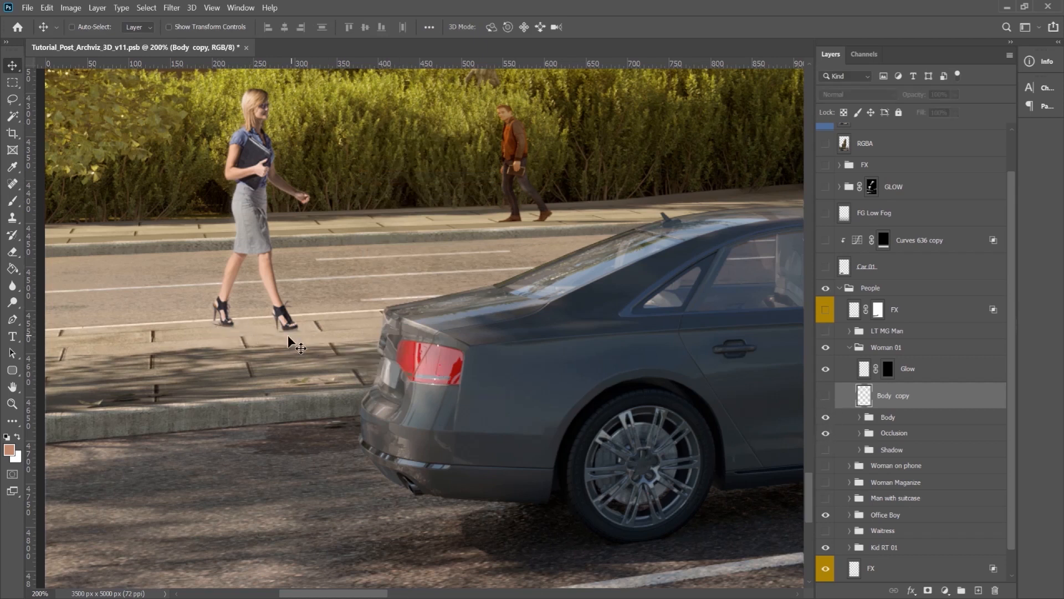
click(13, 403)
click(243, 353)
click(249, 340)
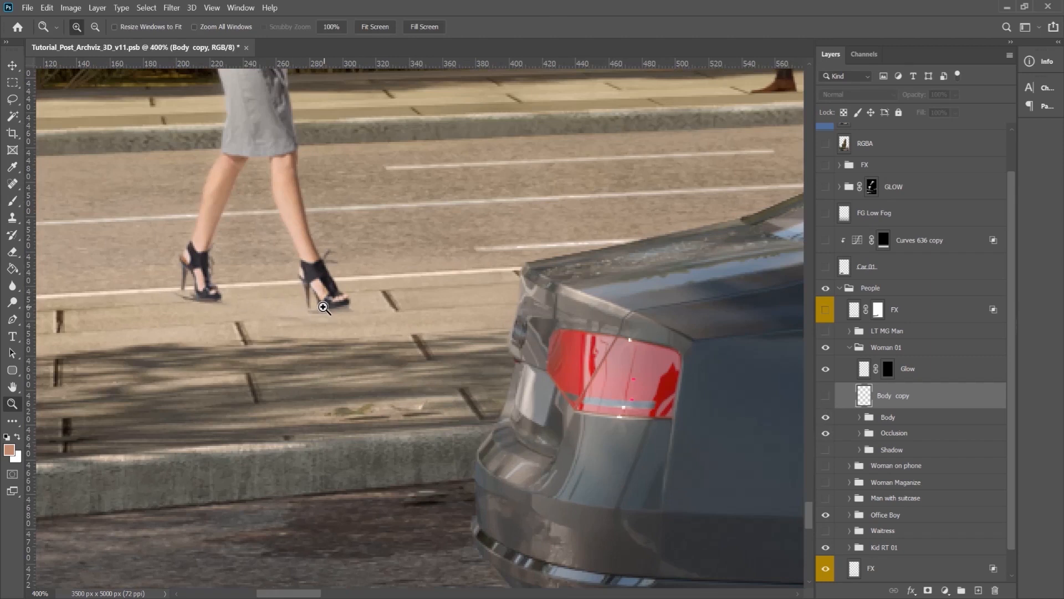
Inspect the Layer 1 copy contact shadow in the Occlusion group, comparing the shoes with it hidden and shown.
key(v)
click(906, 421)
click(913, 435)
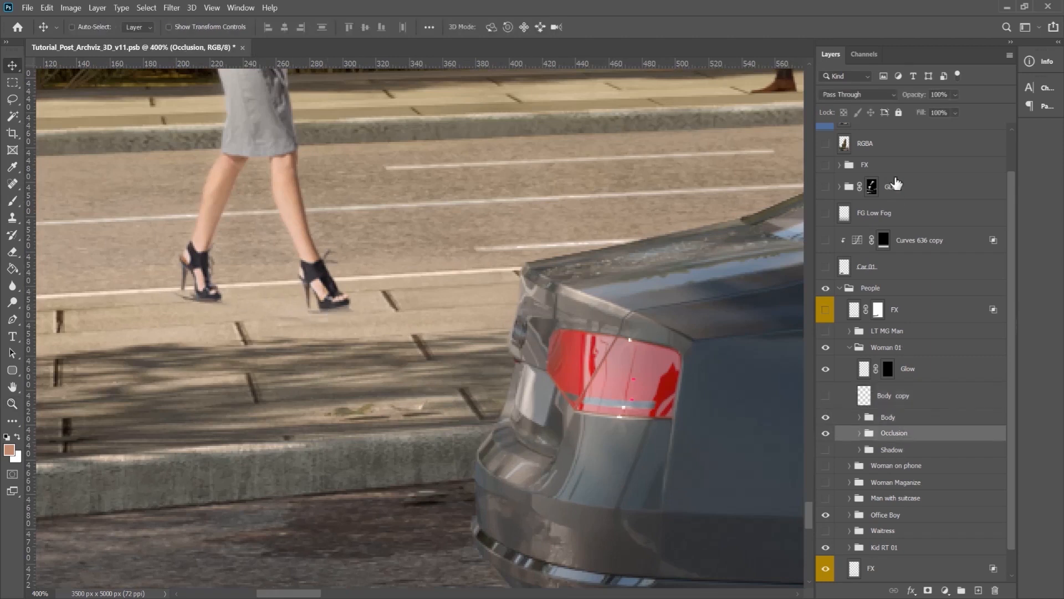
click(860, 433)
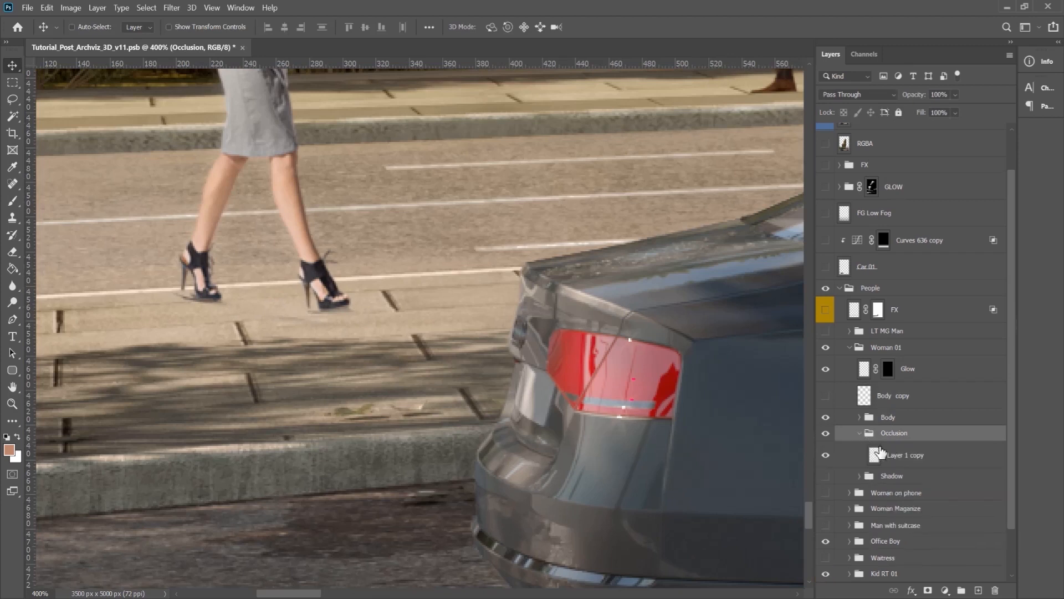
click(903, 455)
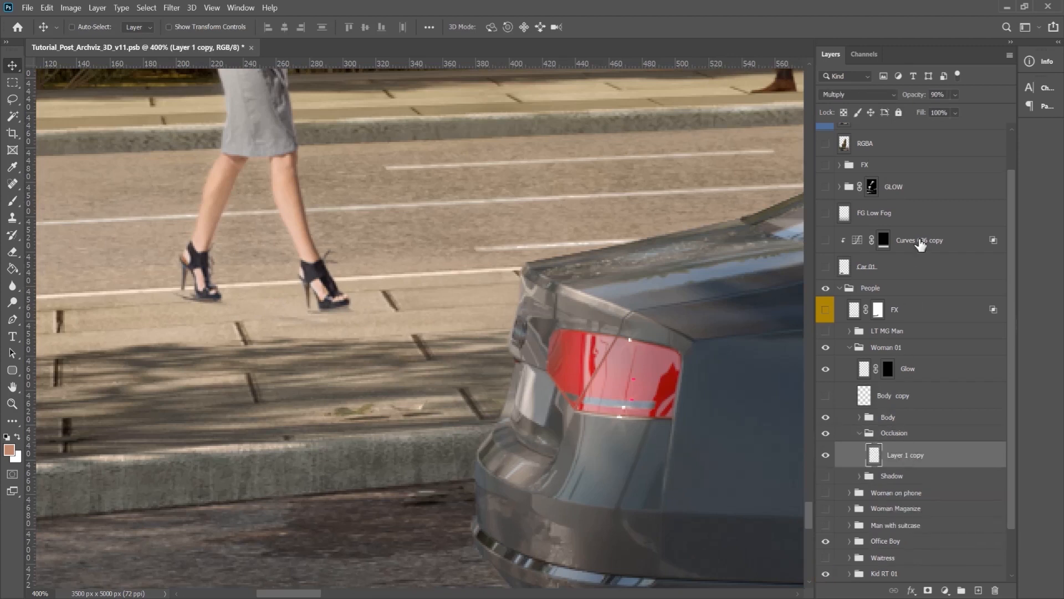
click(826, 456)
click(831, 456)
click(859, 433)
Show the woman's Shadow group and compare the sidewalk with its cast shadow layer hidden and shown.
click(826, 450)
click(898, 450)
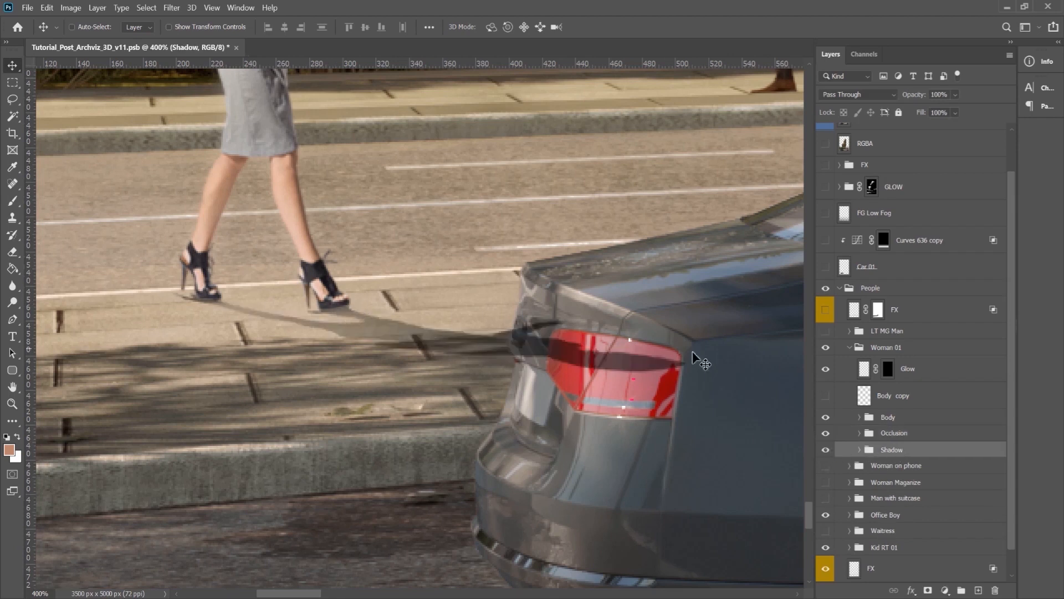
key(ctrl+minus)
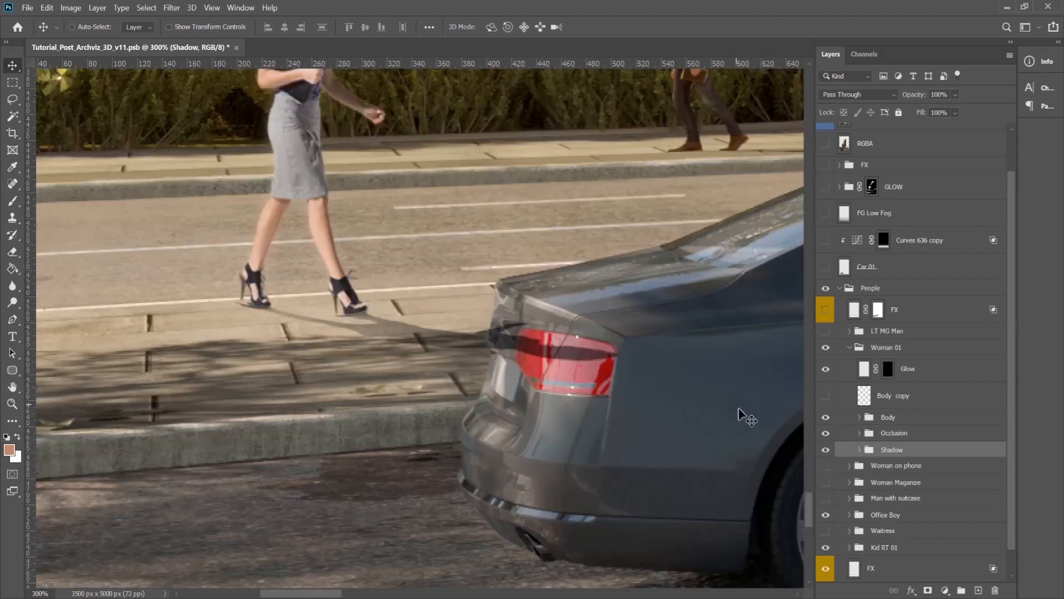
click(860, 450)
click(898, 472)
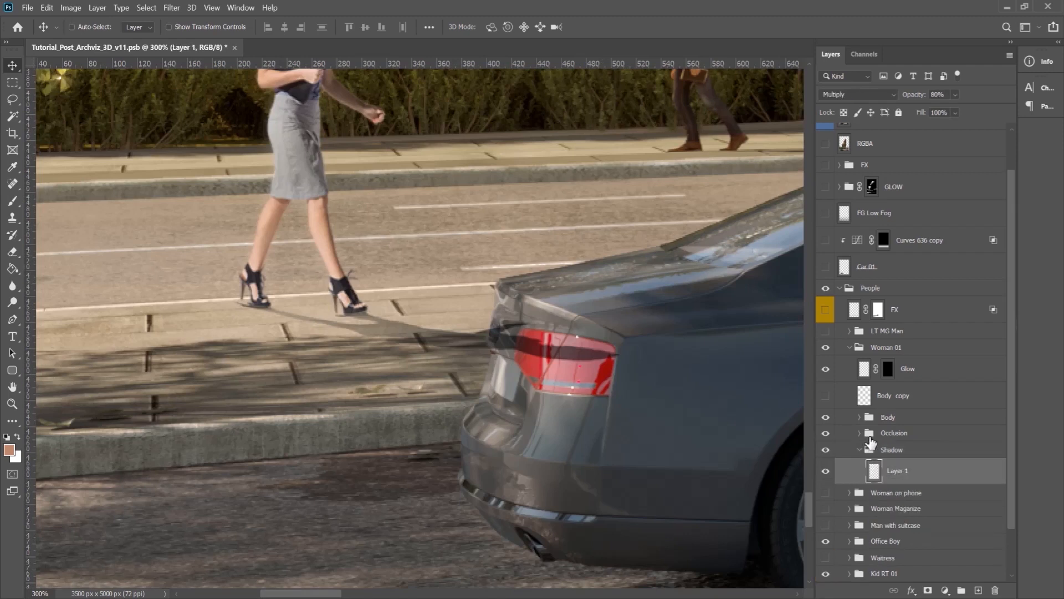
click(826, 471)
click(826, 471)
click(860, 450)
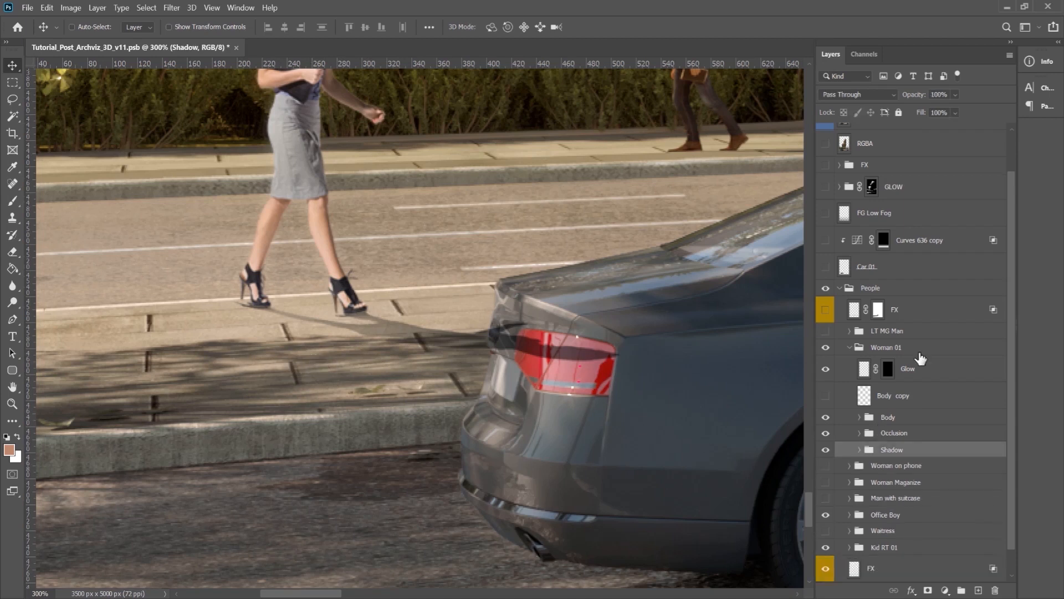
Select Layer 1 in the woman's Shadow group and set its opacity to 80%.
click(860, 451)
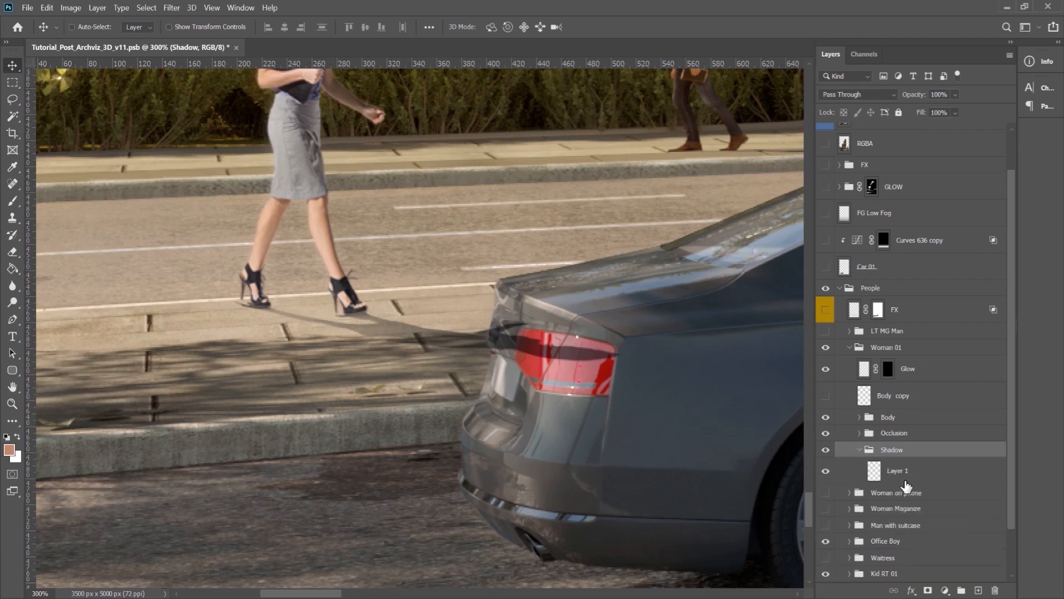
click(920, 473)
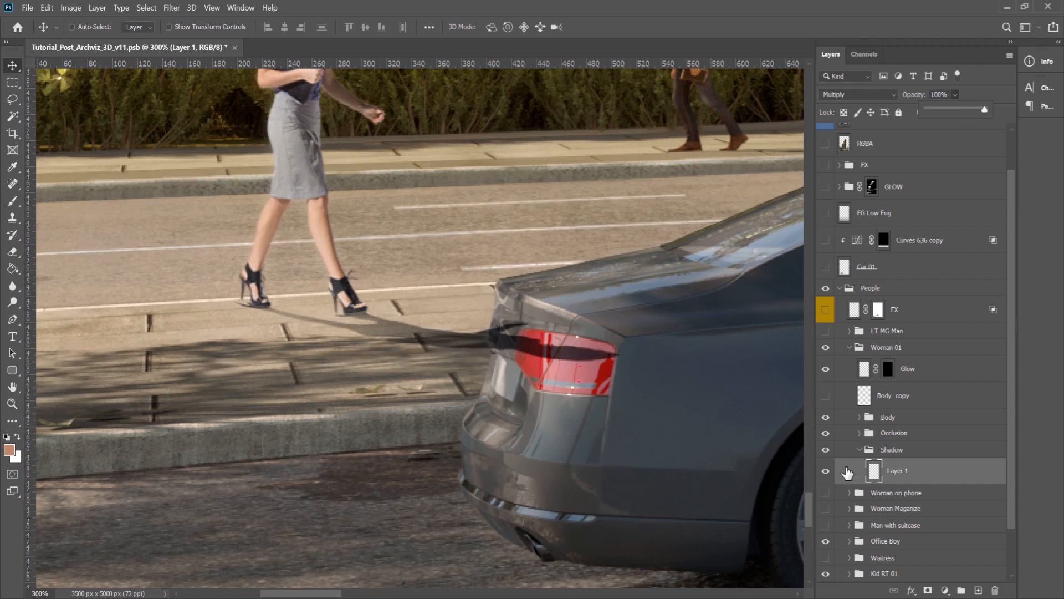
key(8)
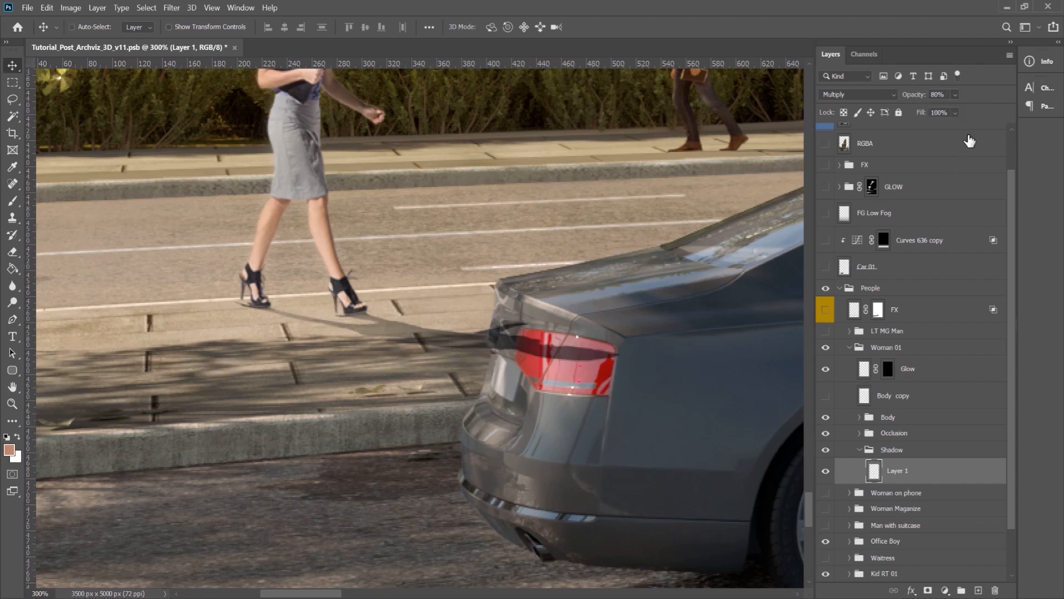
In the cast shadow layer's Blend If options, split the Underlying Layer's dark slider to 0 / 177.
right_click(942, 482)
click(832, 57)
key(alt)
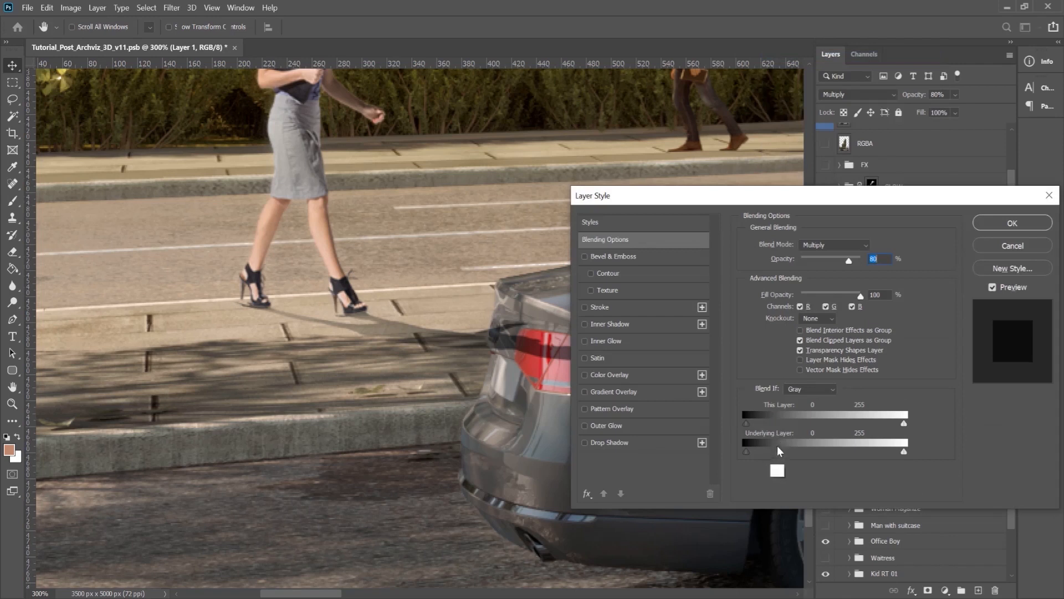
drag(746, 451, 834, 451)
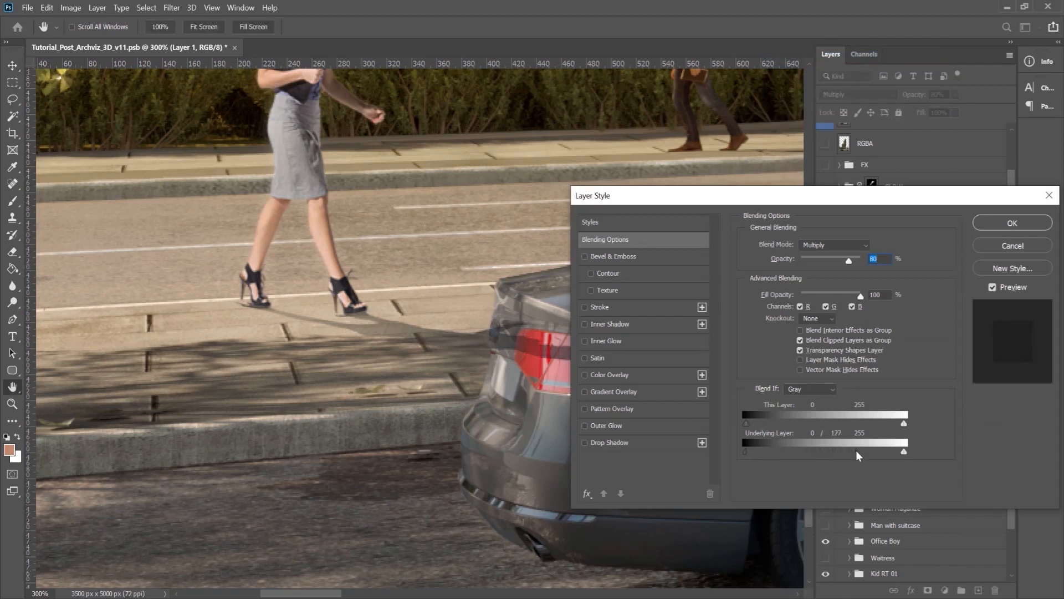
mouse_move(856, 450)
mouse_down()
mouse_move(772, 452)
mouse_move(857, 449)
mouse_up()
click(1013, 225)
Compare the cast shadow hidden and shown, and examine up close how it blends with the tree shadows on the sidewalk.
click(826, 471)
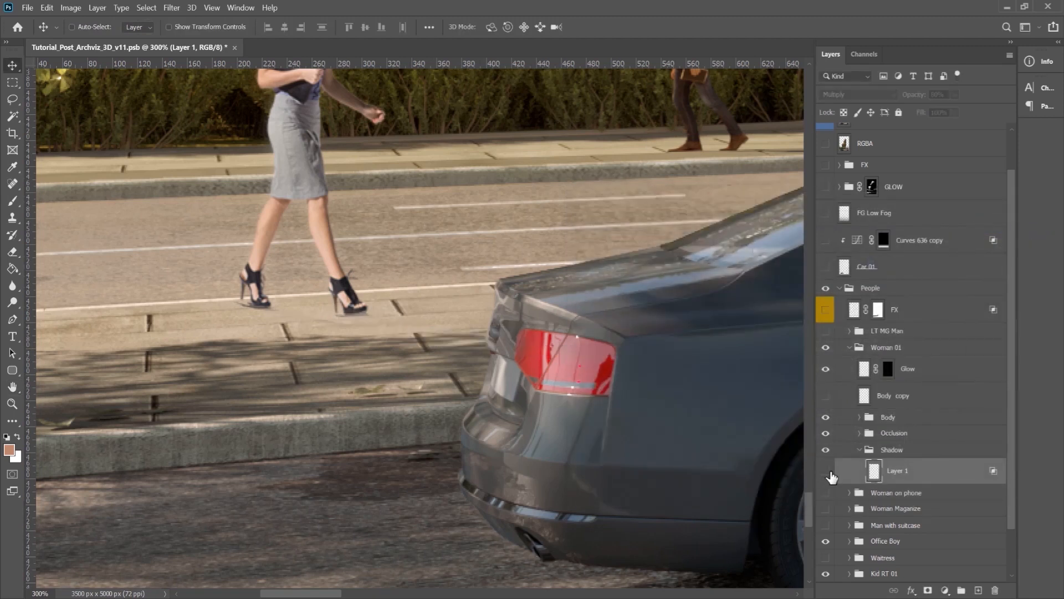
click(826, 471)
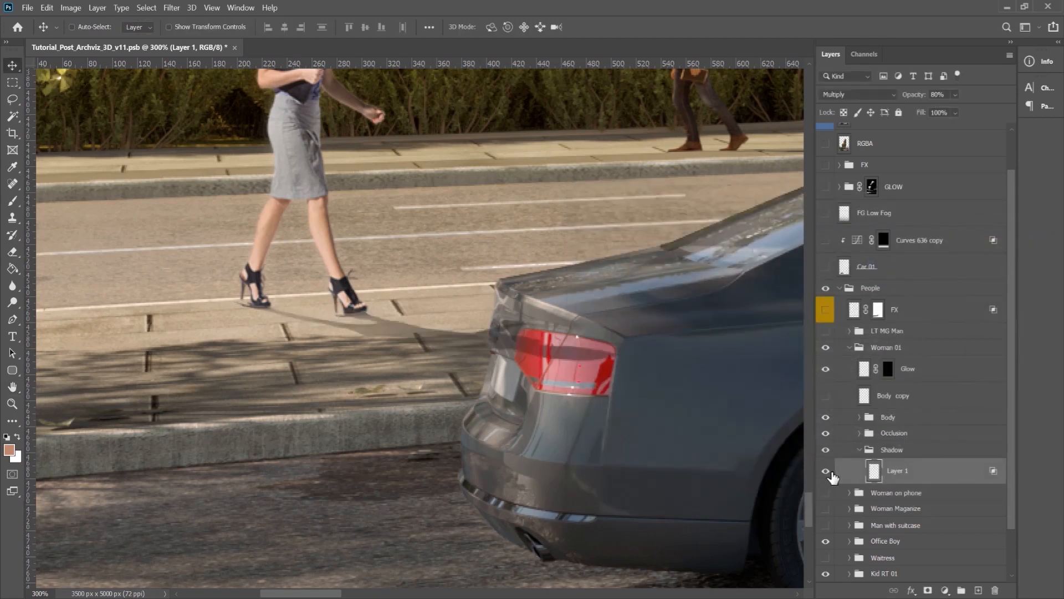
click(12, 405)
click(456, 376)
click(440, 344)
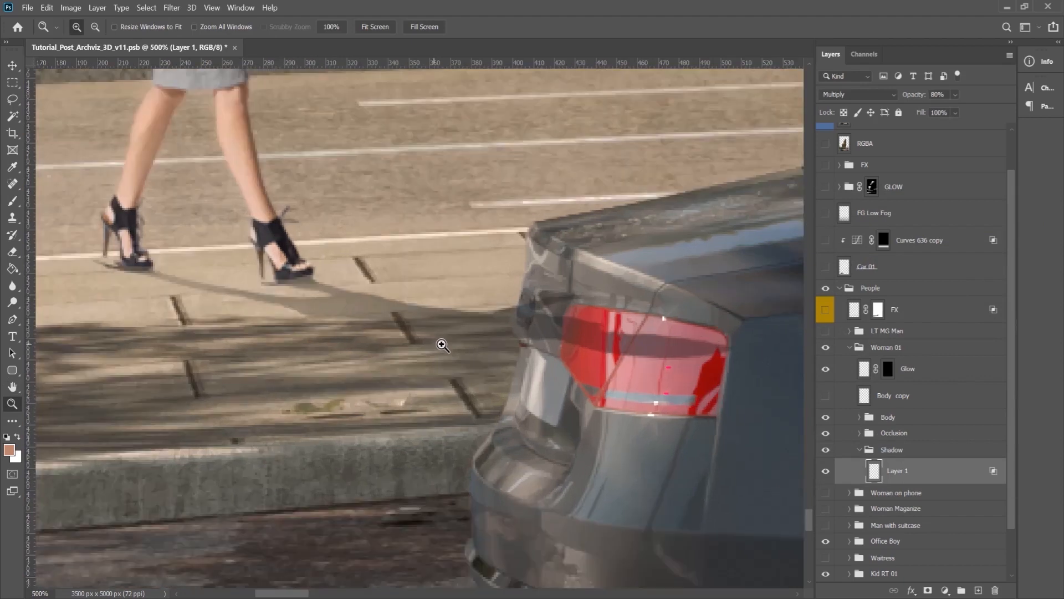
click(442, 345)
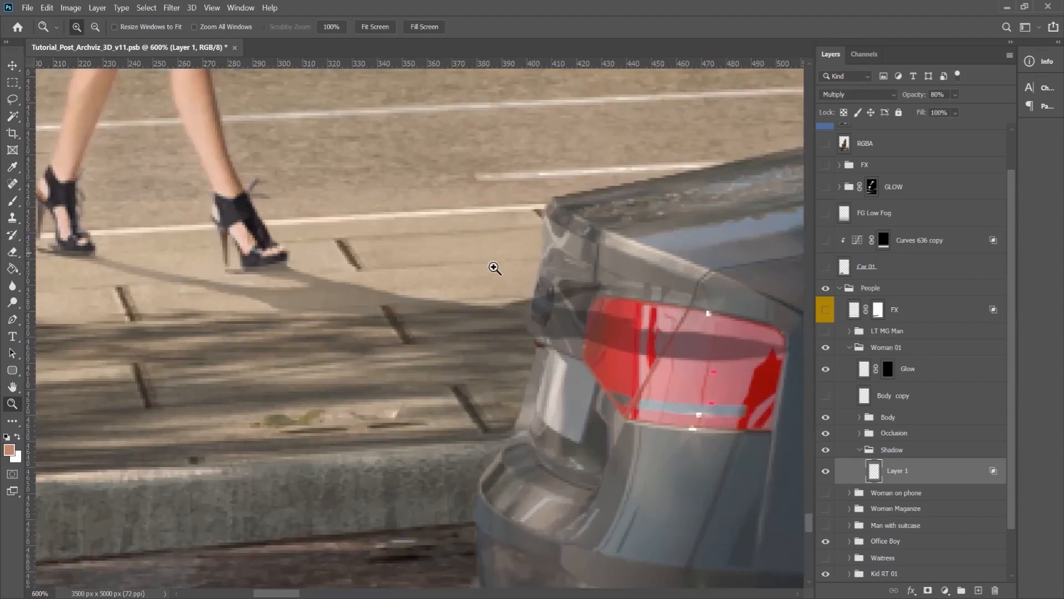
right_click(438, 347)
click(481, 422)
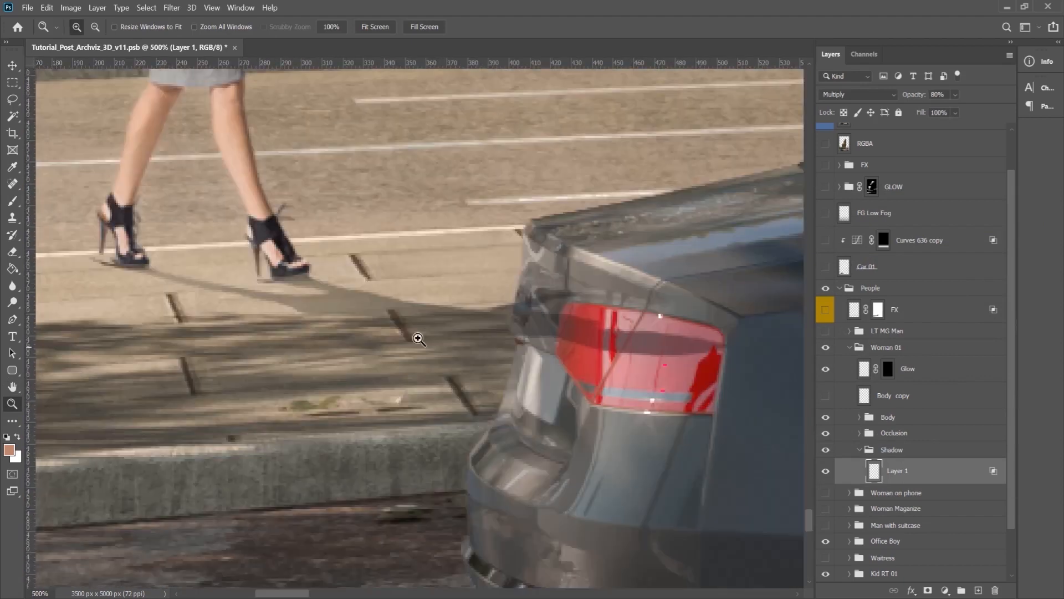
key(v)
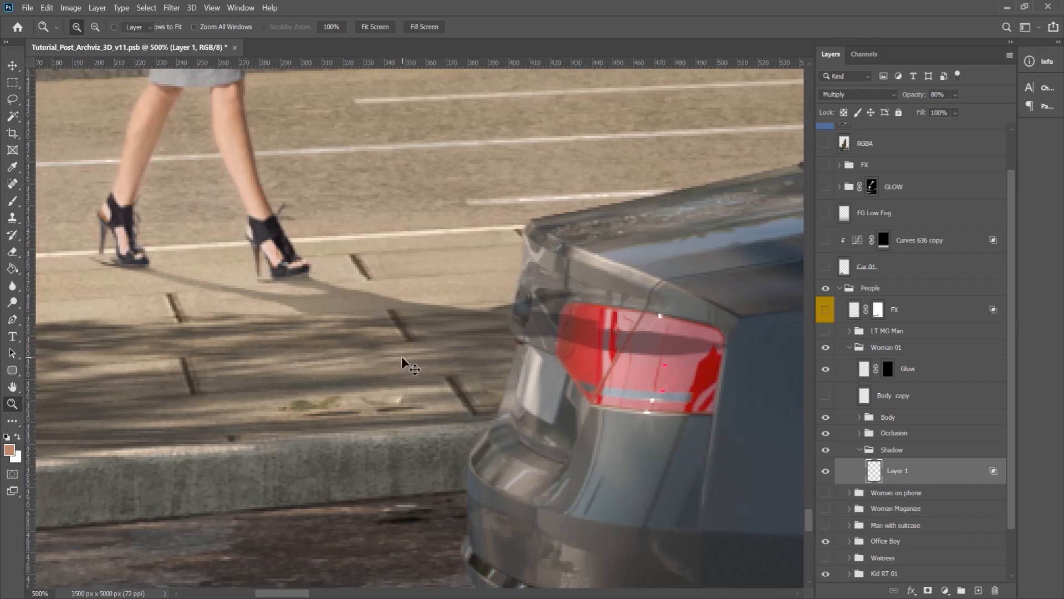
mouse_move(507, 336)
mouse_down()
mouse_move(456, 264)
mouse_move(374, 225)
mouse_move(327, 311)
mouse_move(334, 367)
mouse_move(344, 373)
mouse_move(427, 373)
mouse_move(459, 332)
mouse_move(506, 333)
mouse_up()
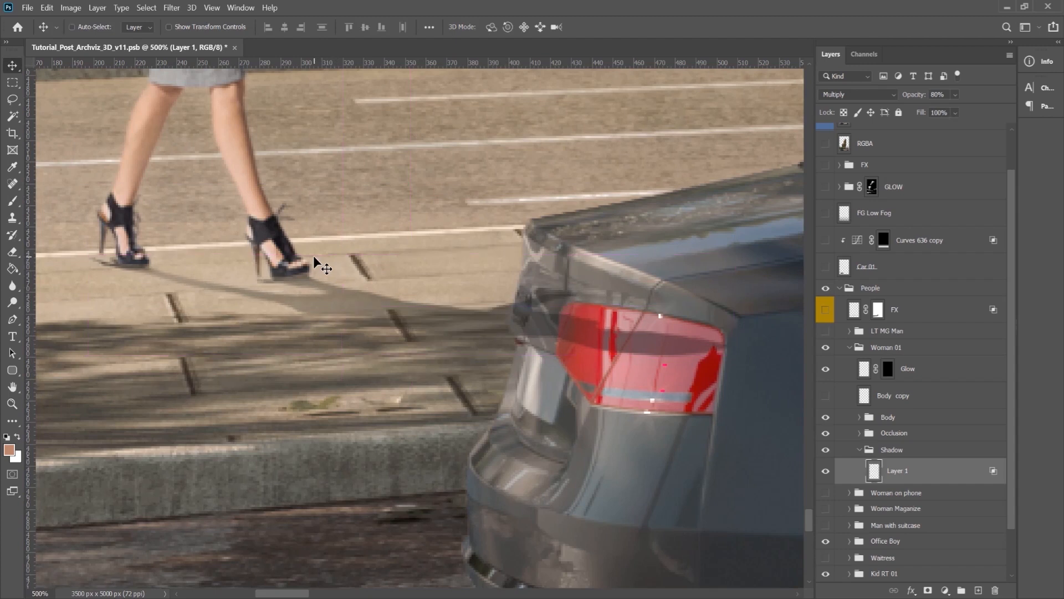
click(24, 403)
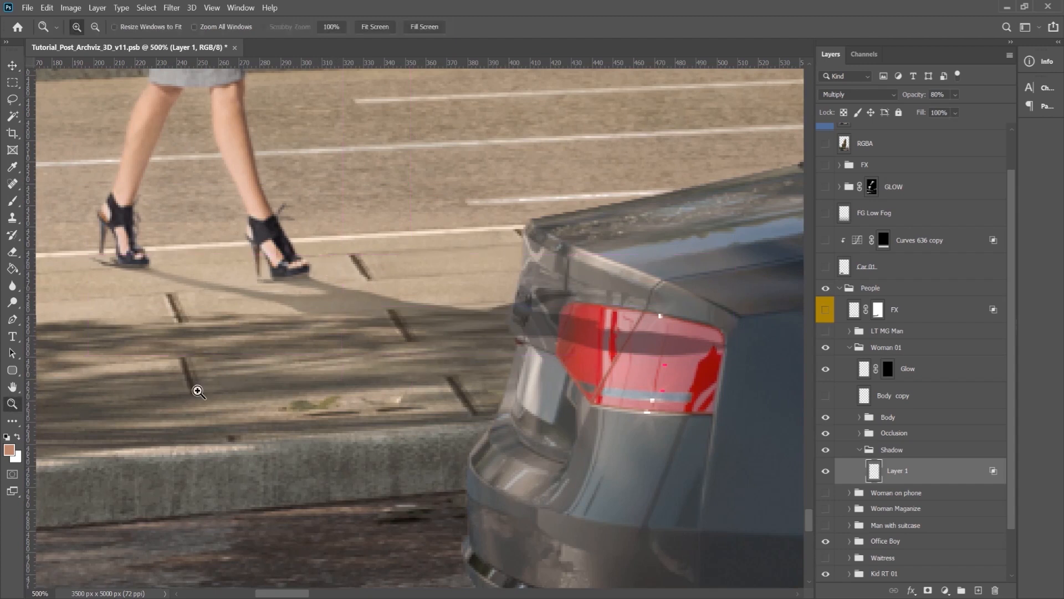
right_click(348, 382)
click(384, 453)
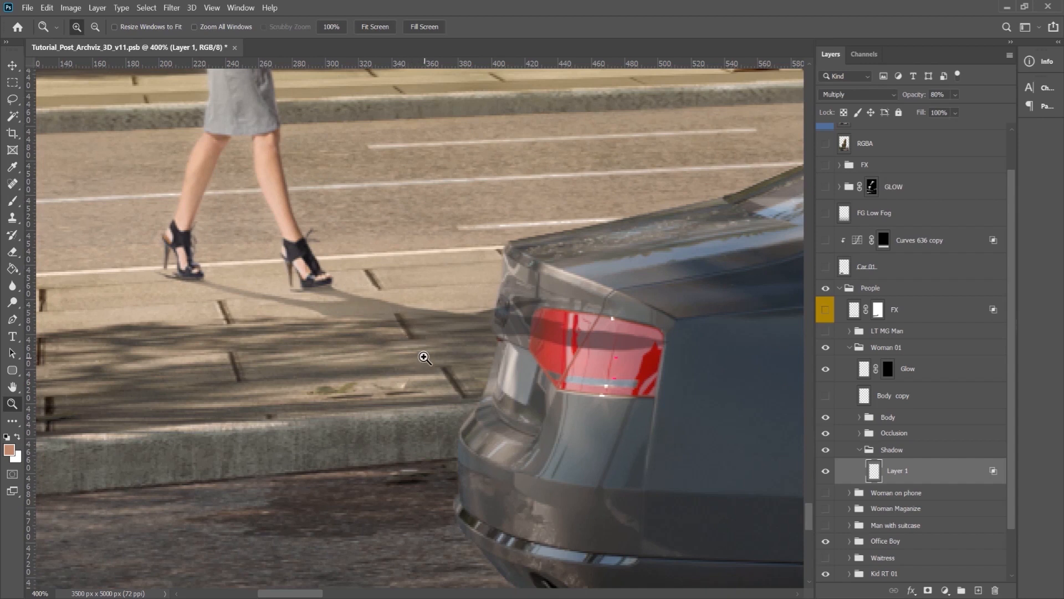
right_click(421, 355)
click(461, 429)
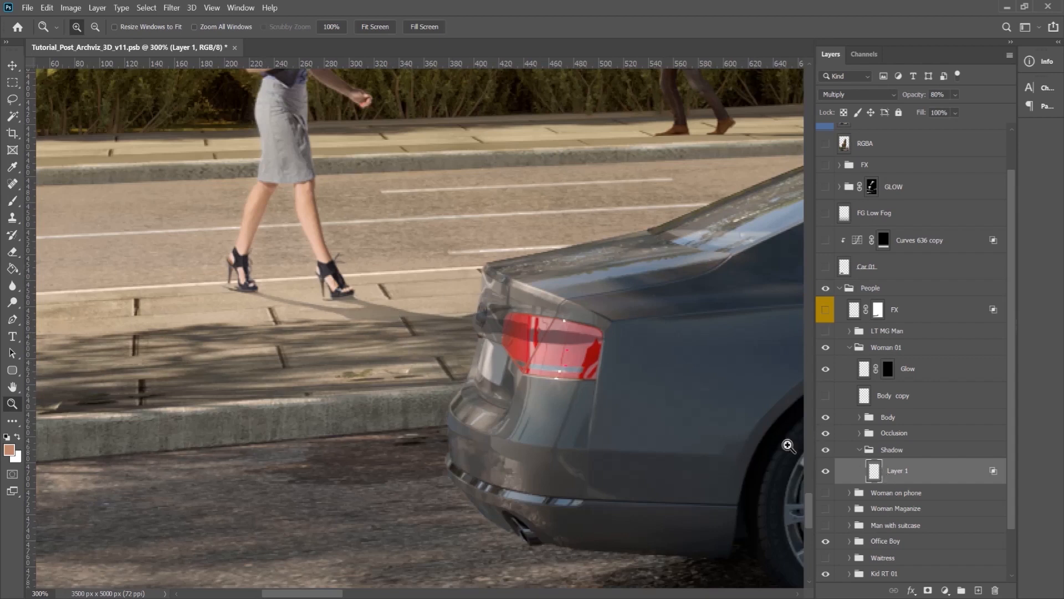
Create a new layer above the cast shadow layer and give the Clone Stamp a flattened brush tip at 0°.
key(ctrl+shift+n)
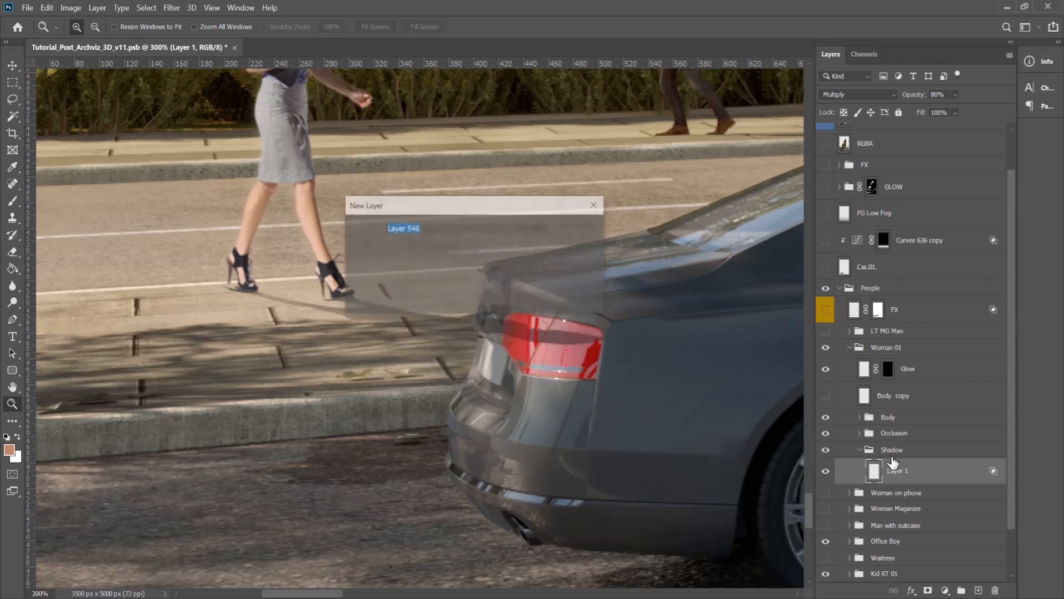
key(Return)
key(s)
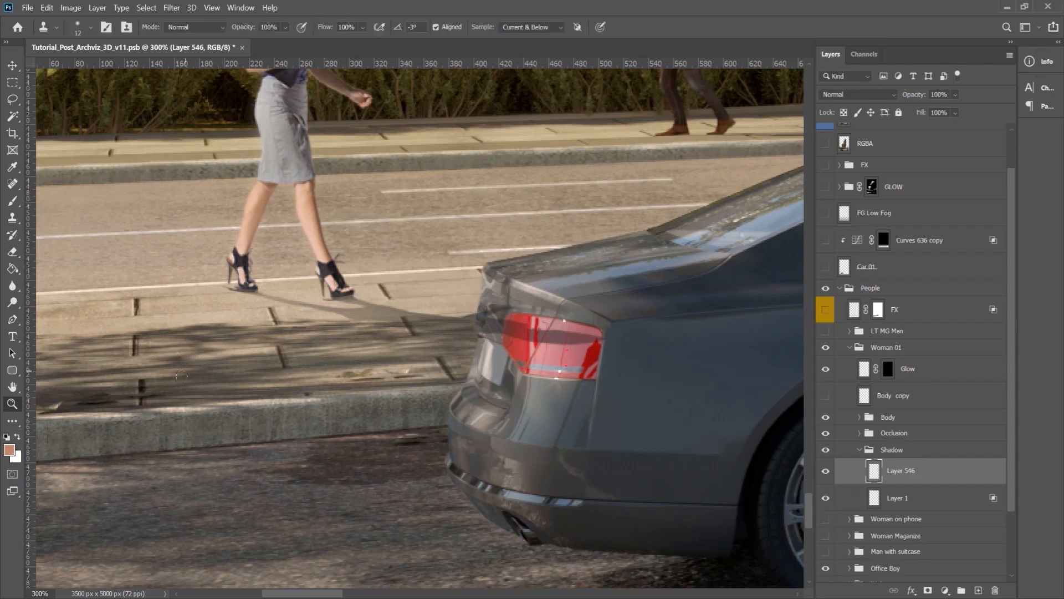
right_click(381, 334)
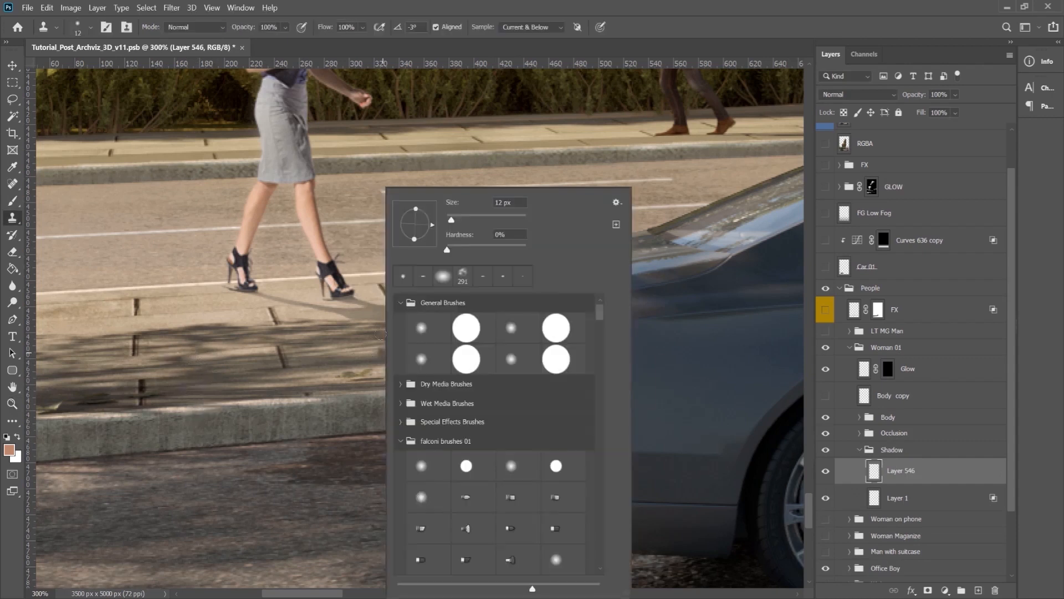
mouse_move(422, 213)
mouse_down()
mouse_move(416, 220)
mouse_move(433, 224)
mouse_up()
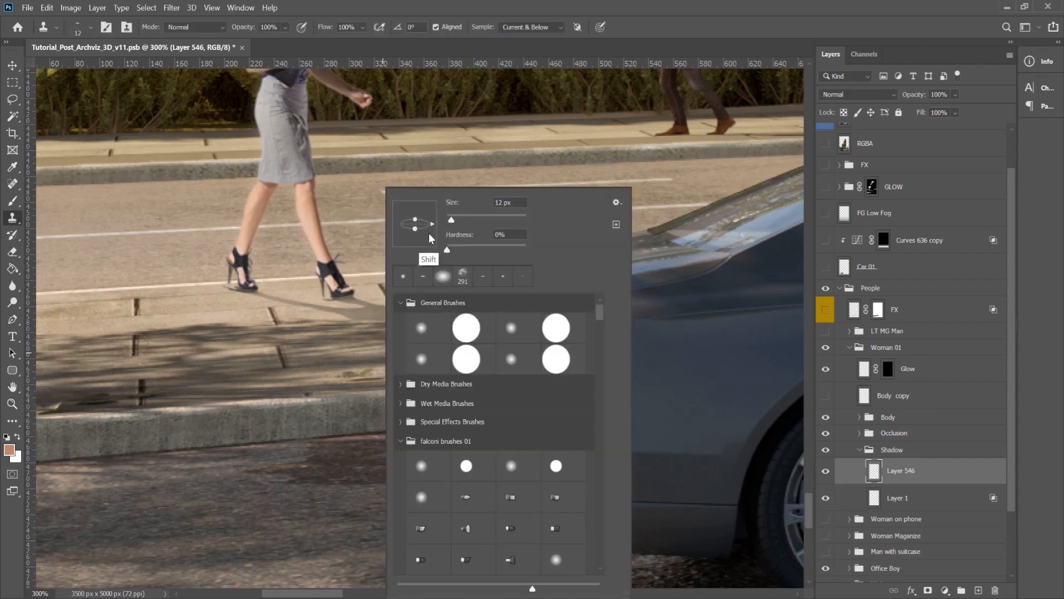
click(677, 34)
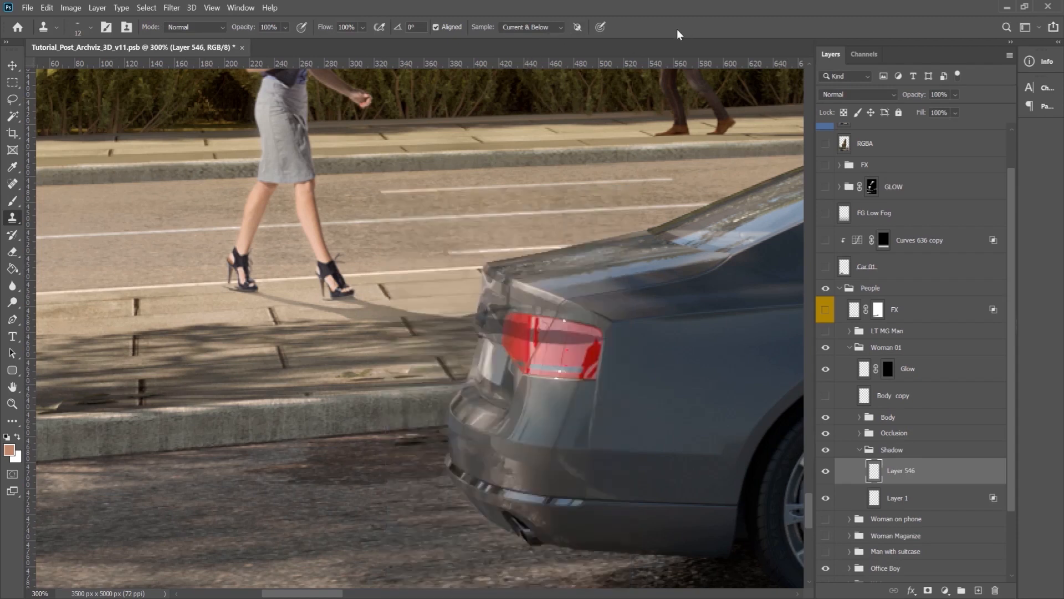
Set the Clone Stamp to sample All Layers at 30% opacity.
click(532, 28)
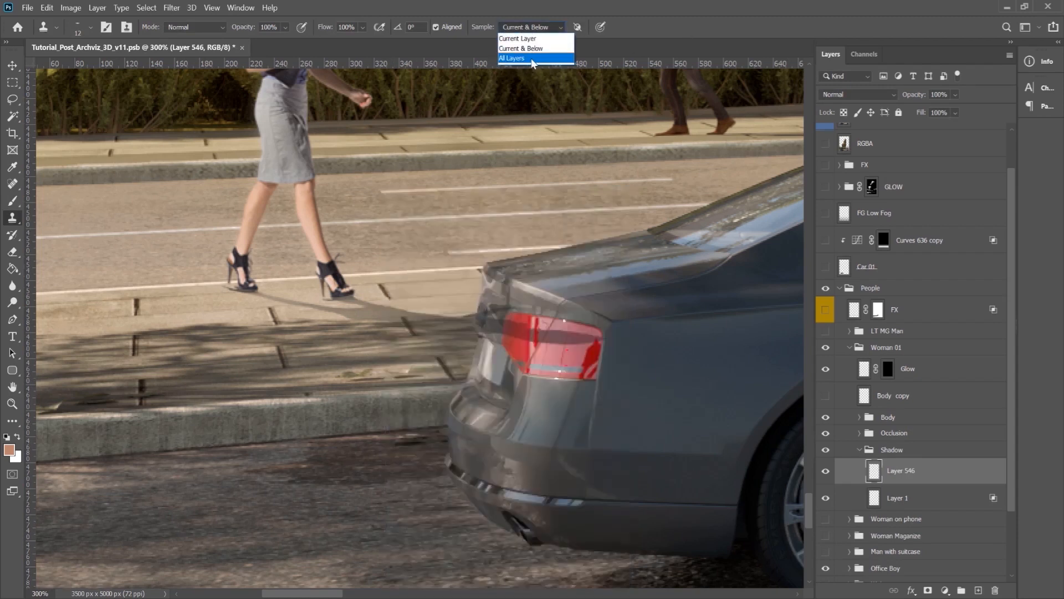
click(529, 53)
scroll(852, 247, up, 1)
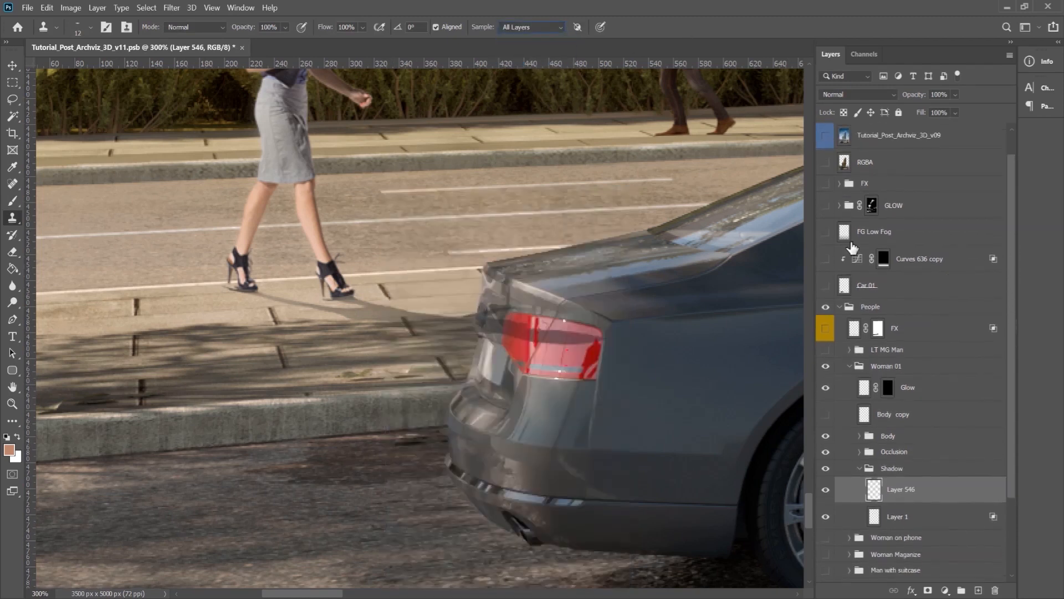
click(548, 29)
click(614, 46)
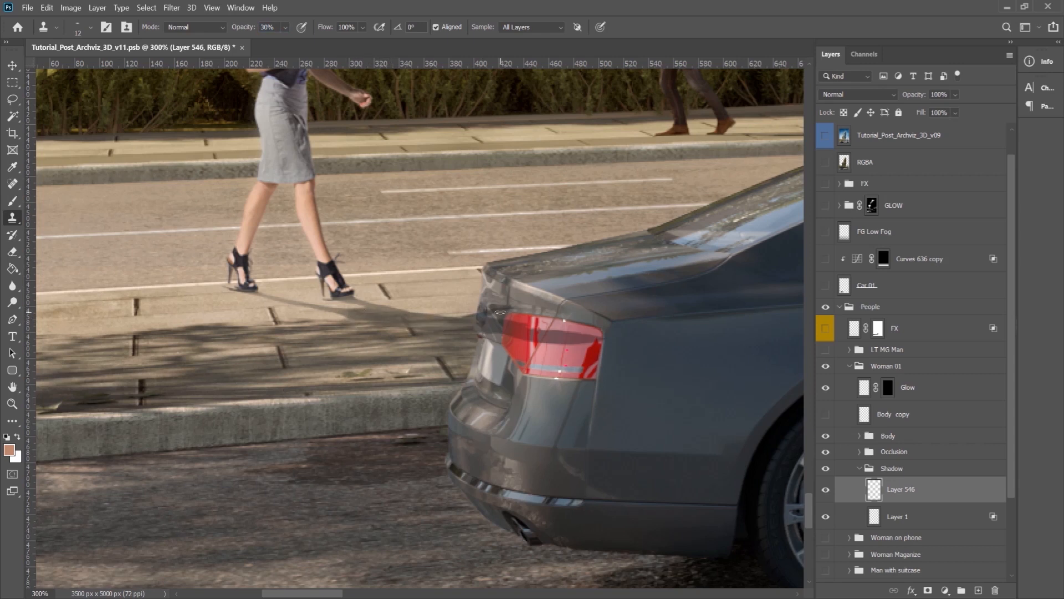
Delete the new clone layer above the cast shadow layer in the Shadow group.
alt+click(594, 370)
key(v)
key(Delete)
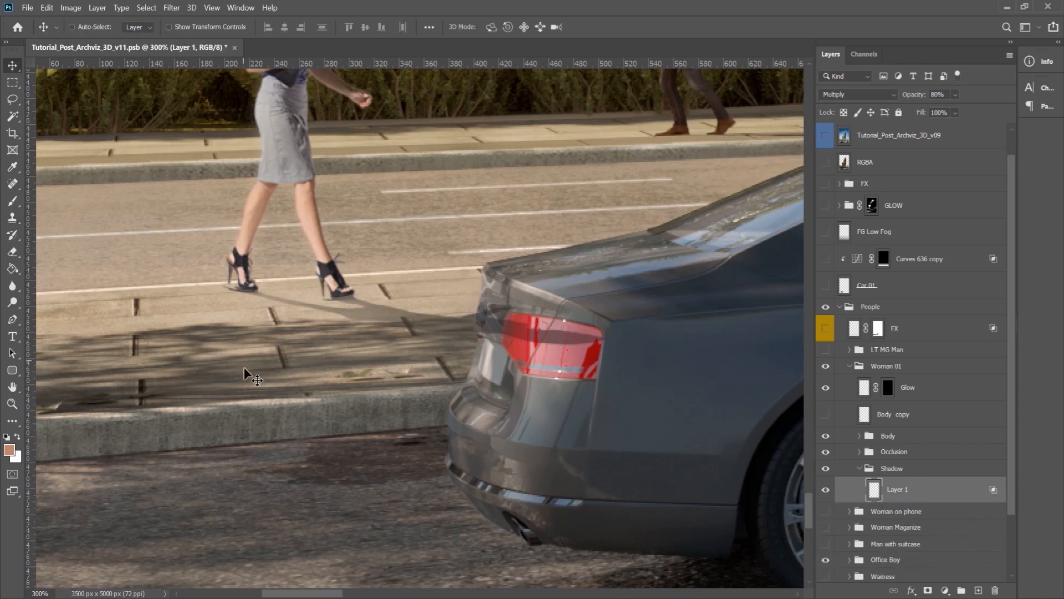
click(12, 404)
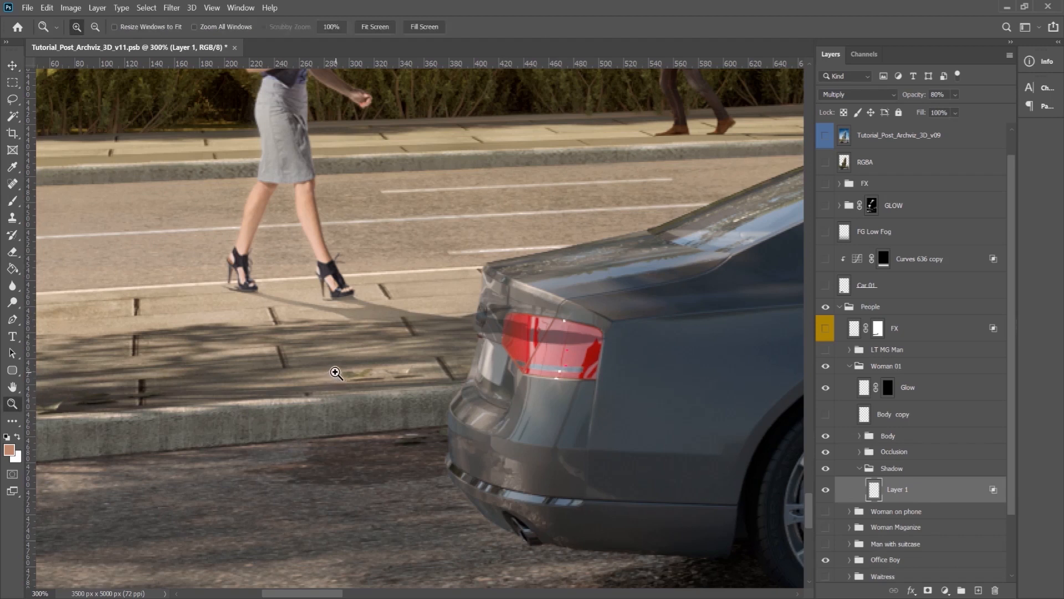
click(283, 356)
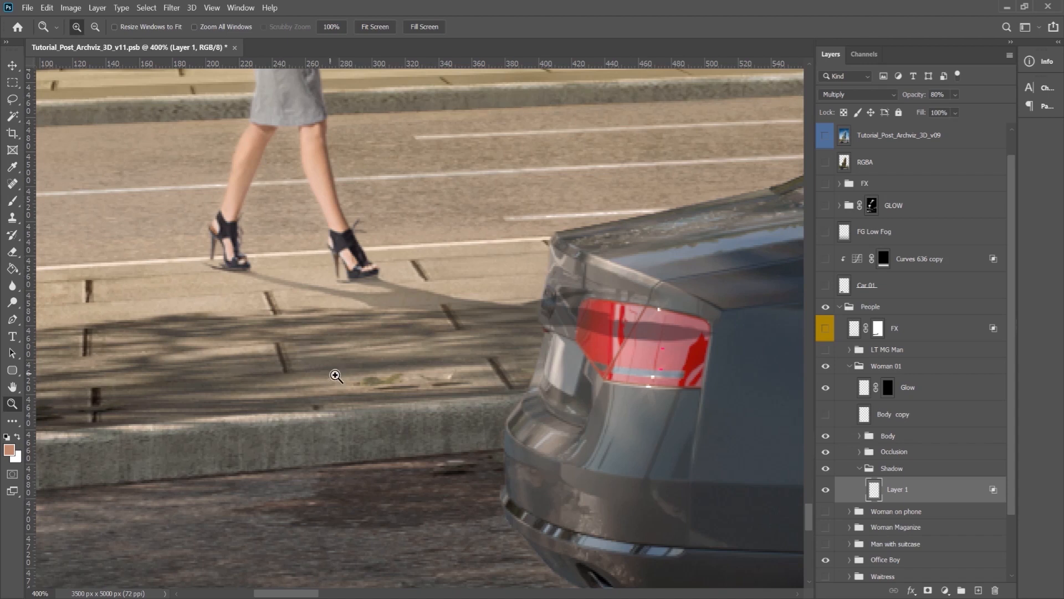
drag(335, 408, 452, 358)
right_click(461, 355)
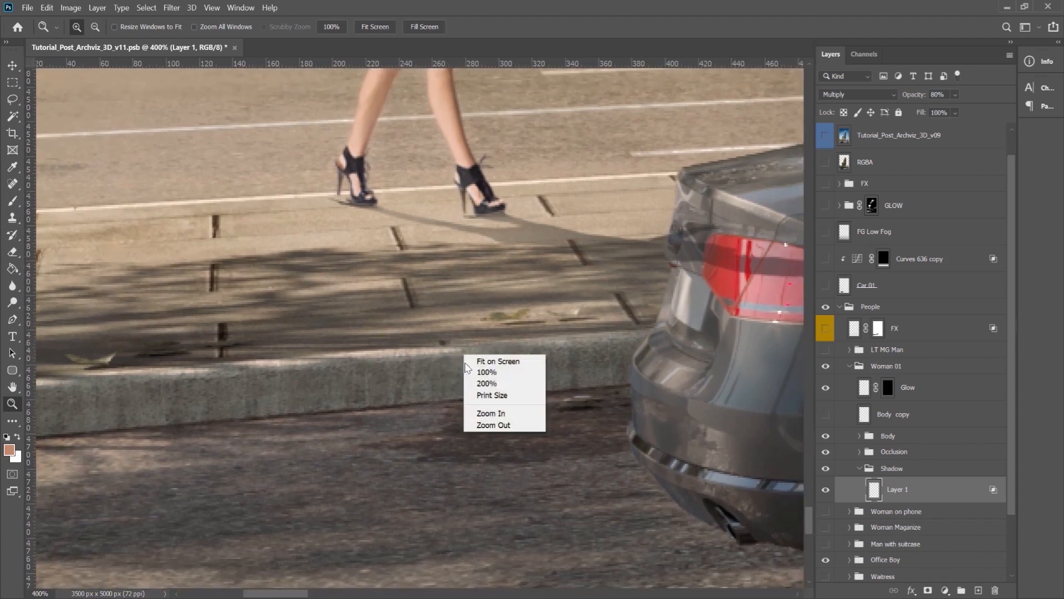
click(499, 427)
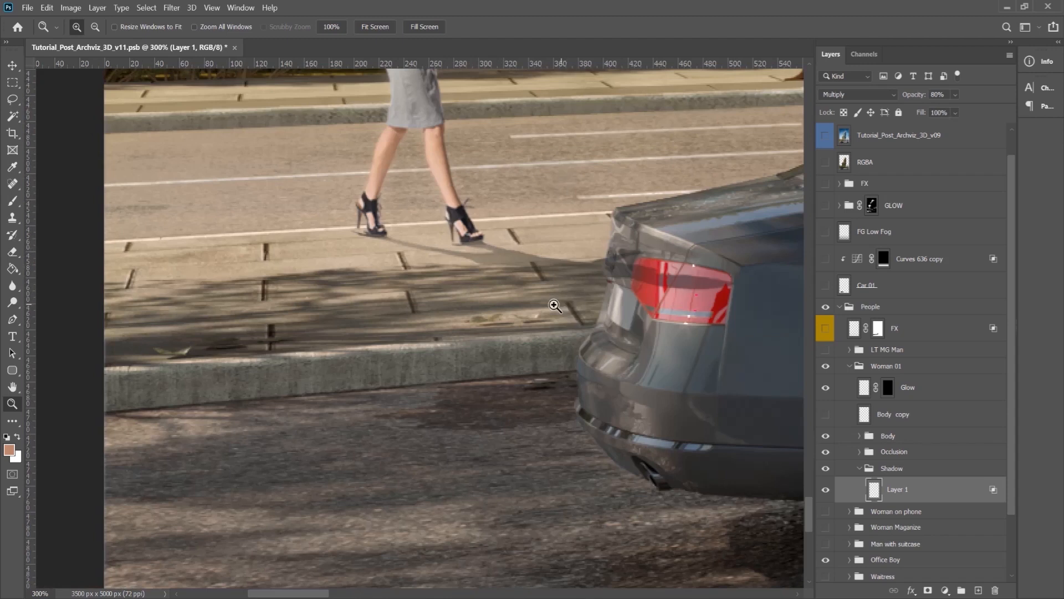
drag(503, 309, 416, 367)
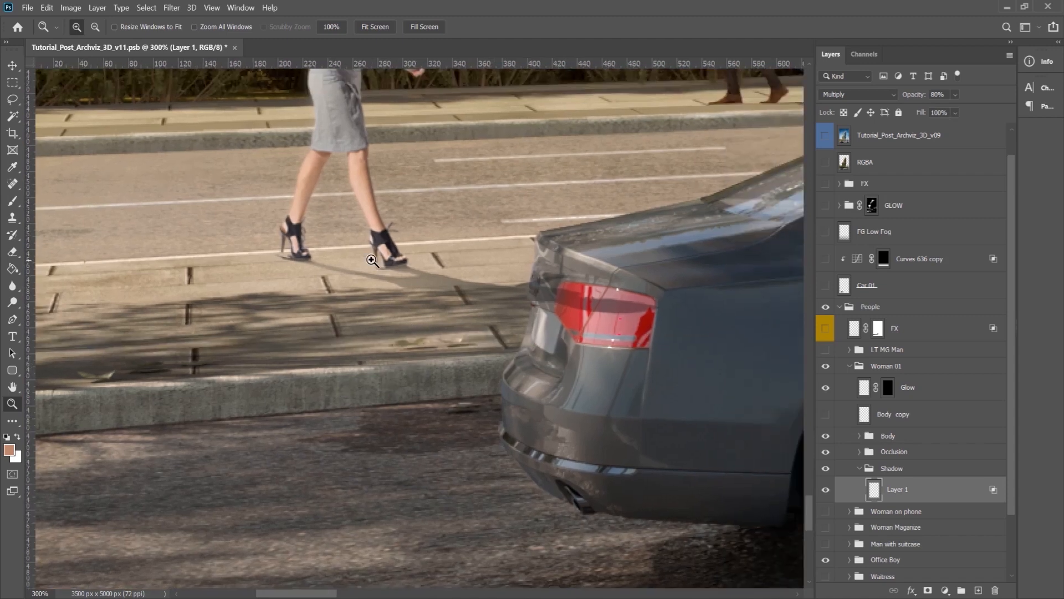
key(v)
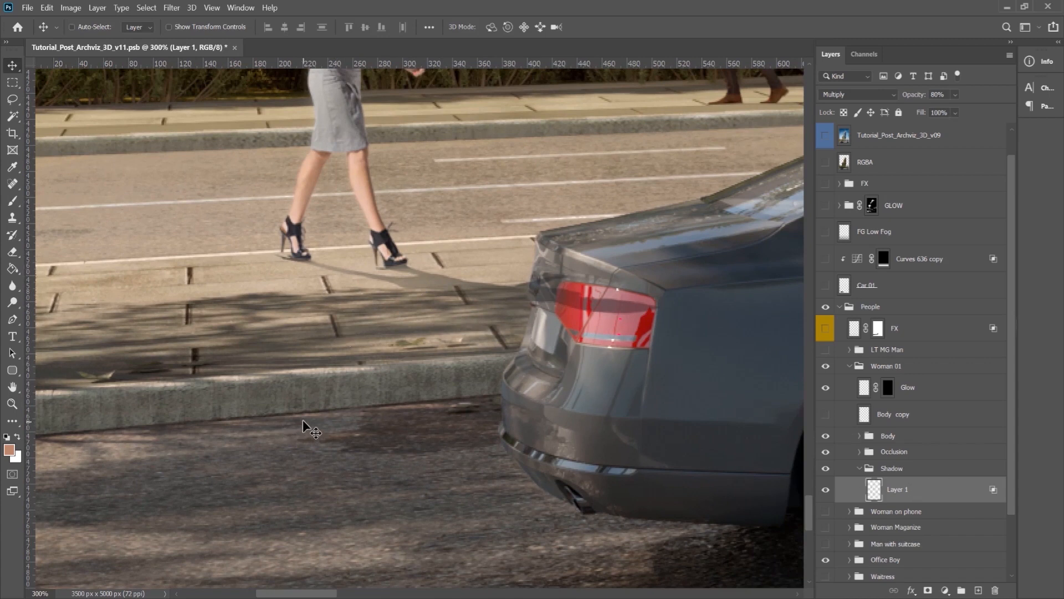
key(s)
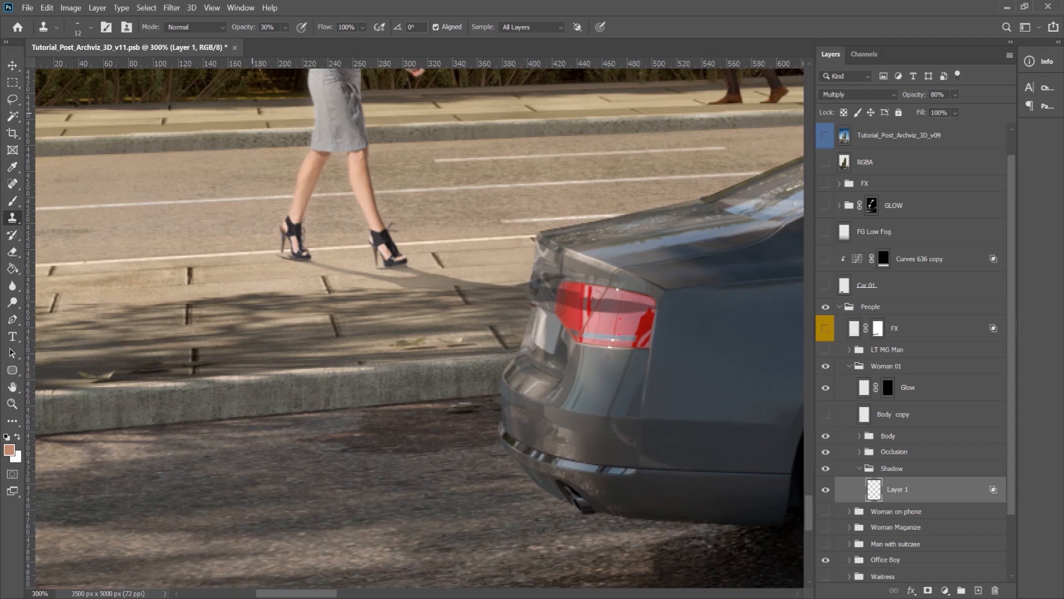
drag(504, 347, 410, 388)
right_click(355, 327)
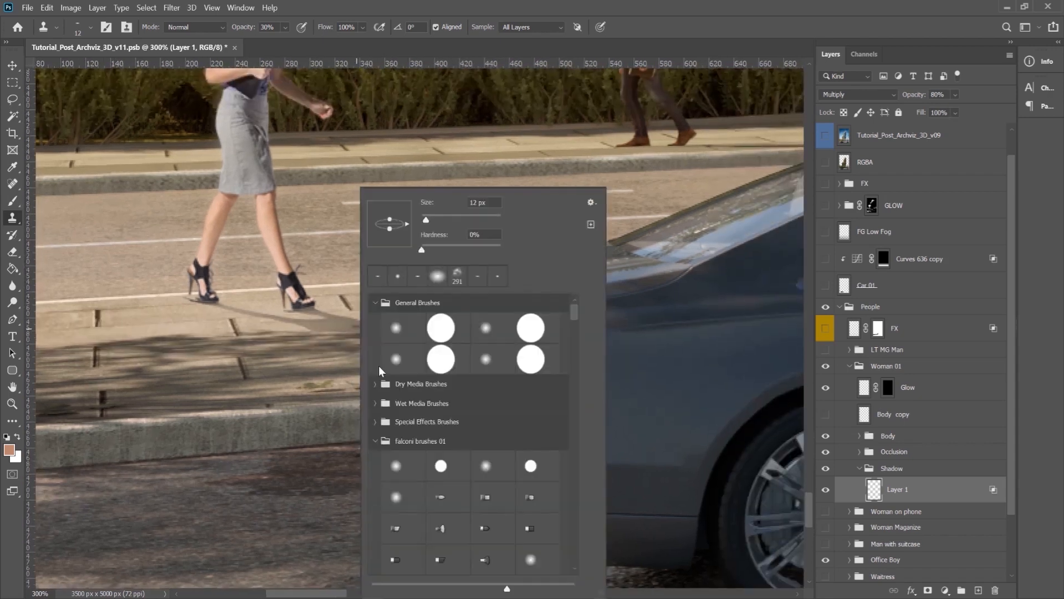
key(Escape)
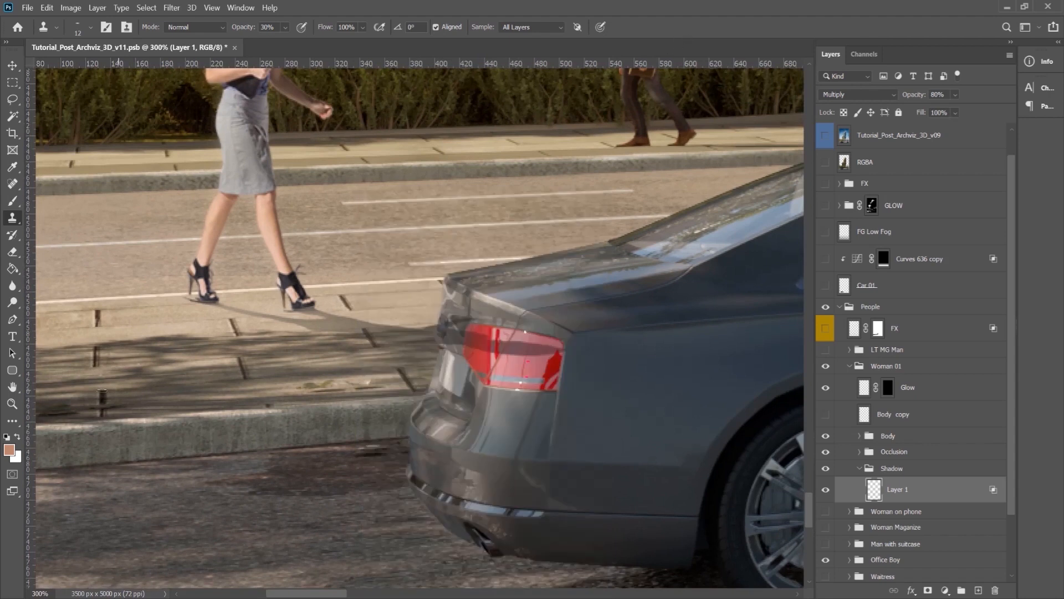
Check the walking woman's cast shadow in the full composition and up close beside the parked car.
click(13, 405)
right_click(305, 405)
click(341, 465)
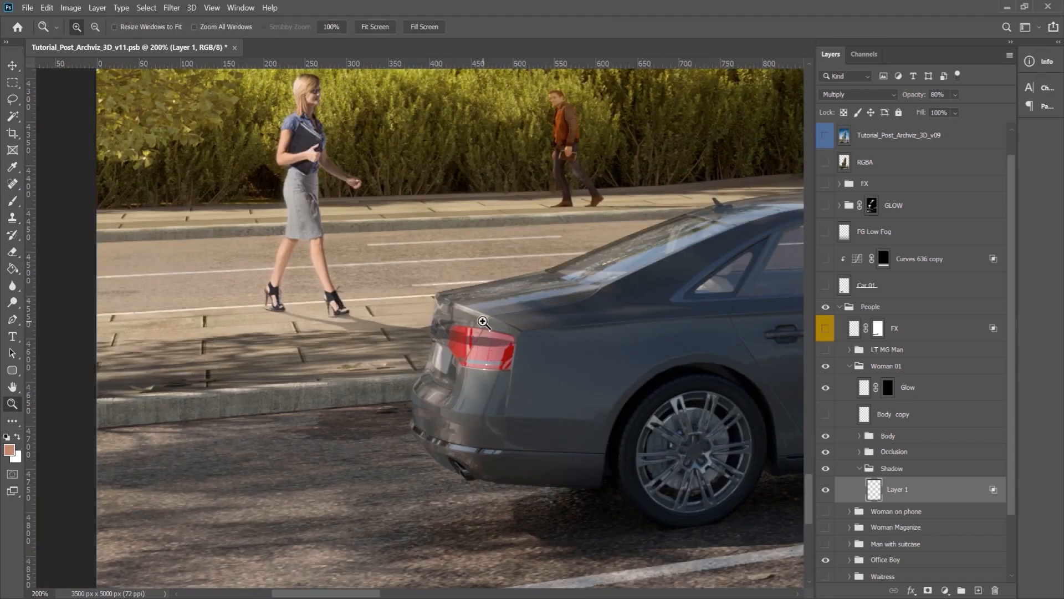
right_click(241, 295)
click(255, 302)
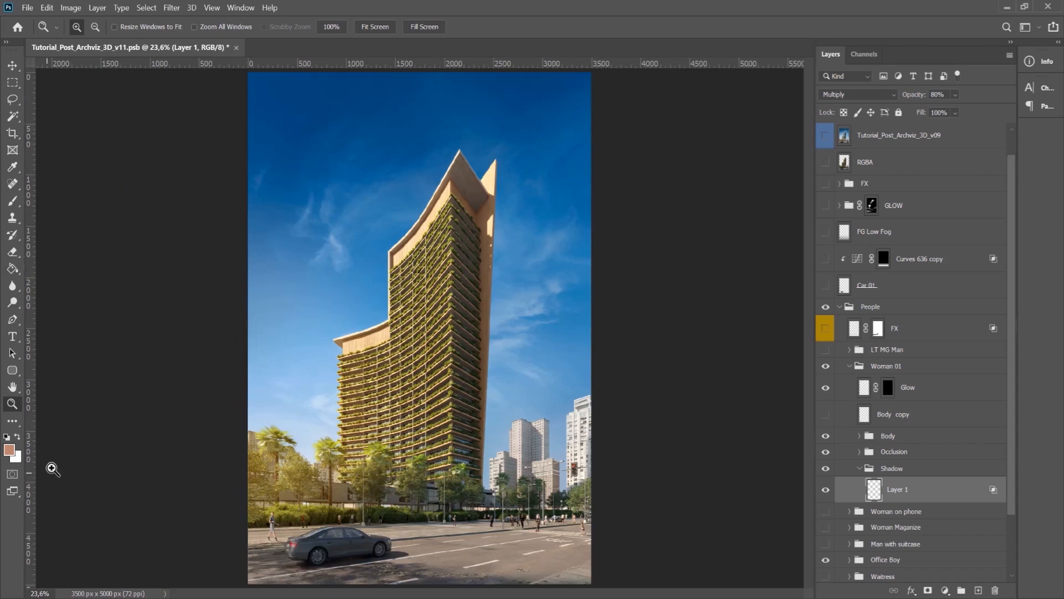
click(388, 552)
click(369, 554)
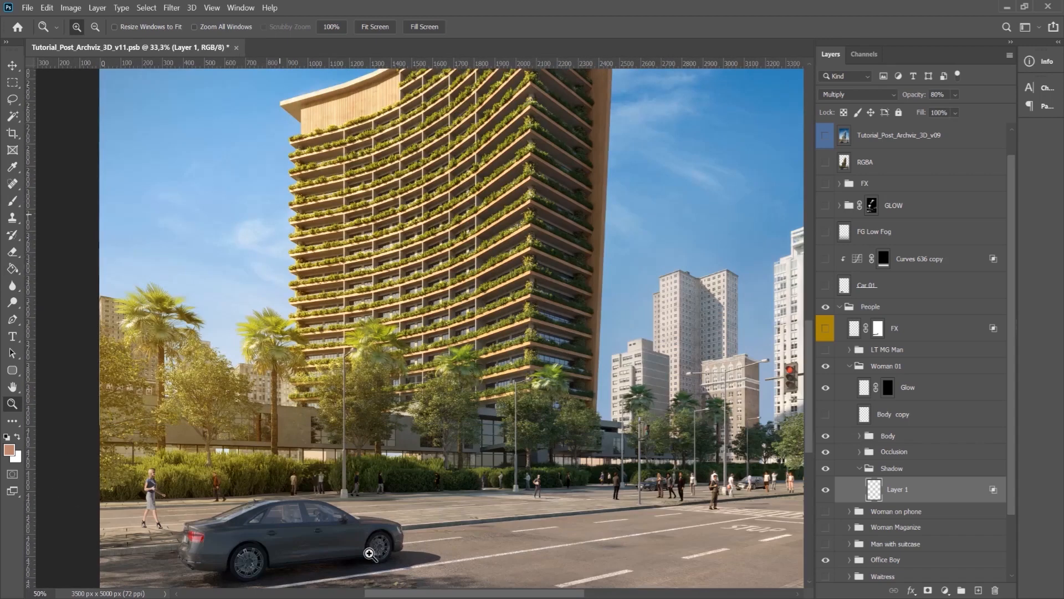
click(184, 540)
click(183, 540)
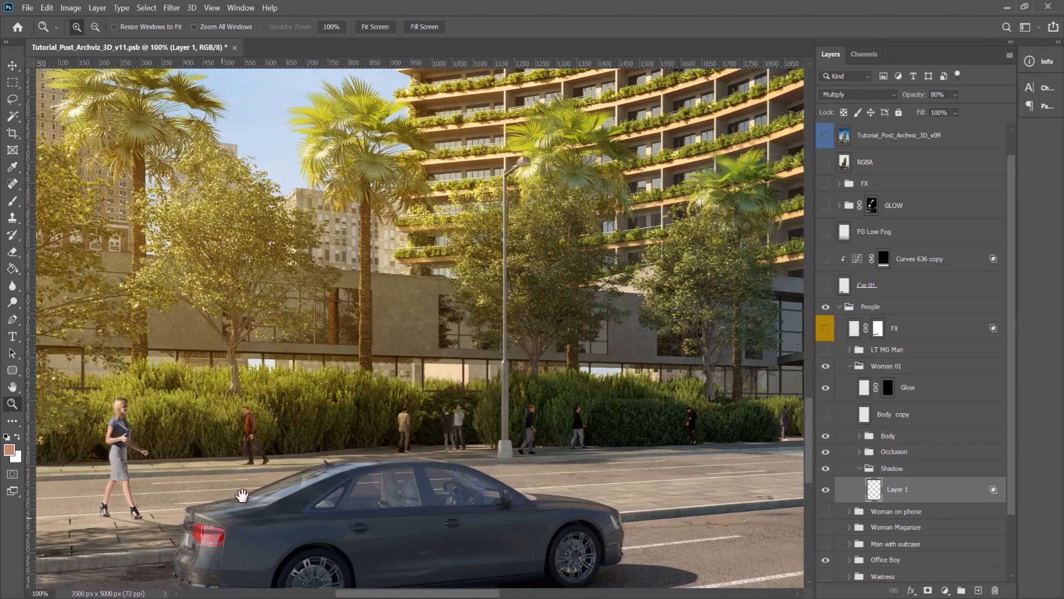
drag(242, 496, 332, 406)
click(275, 467)
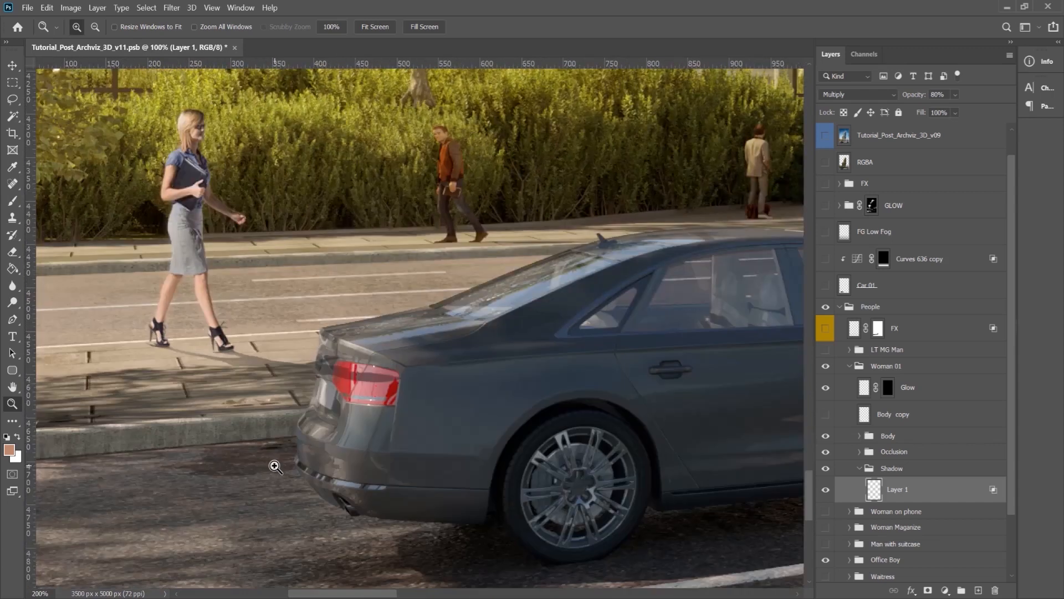
drag(271, 466, 298, 433)
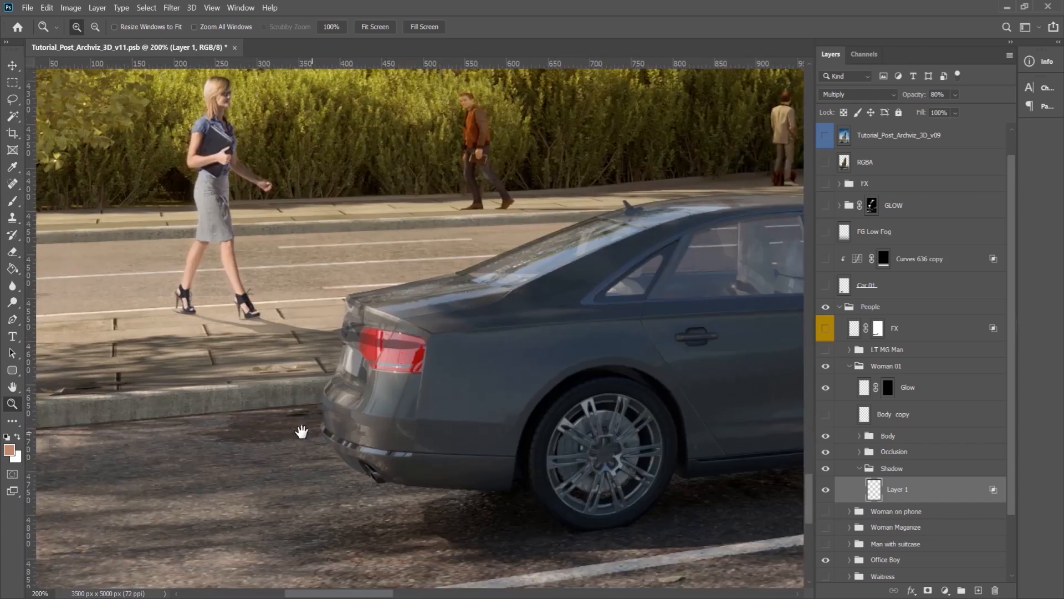
click(233, 331)
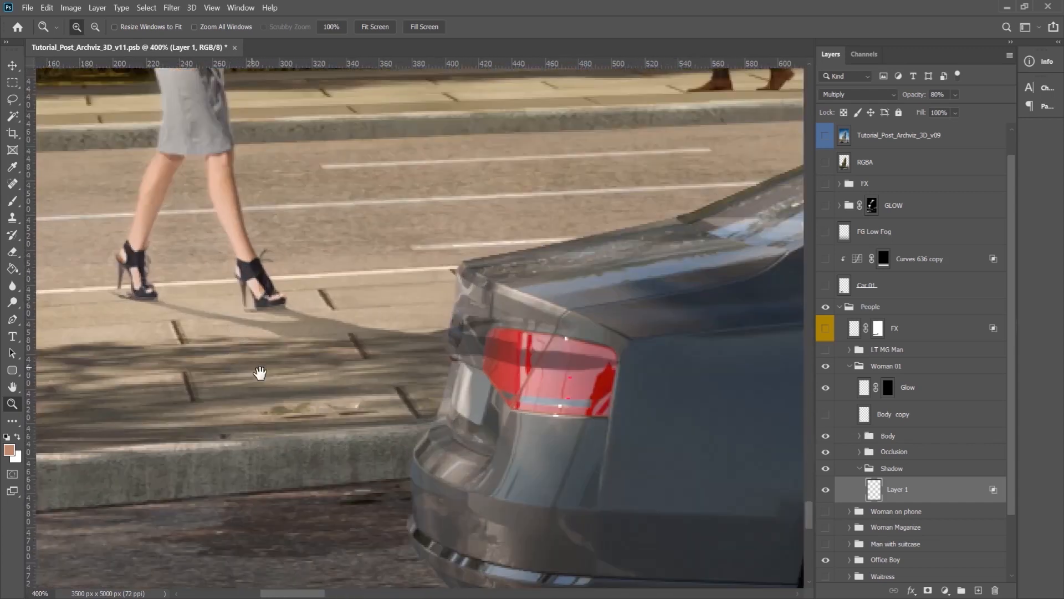
click(261, 374)
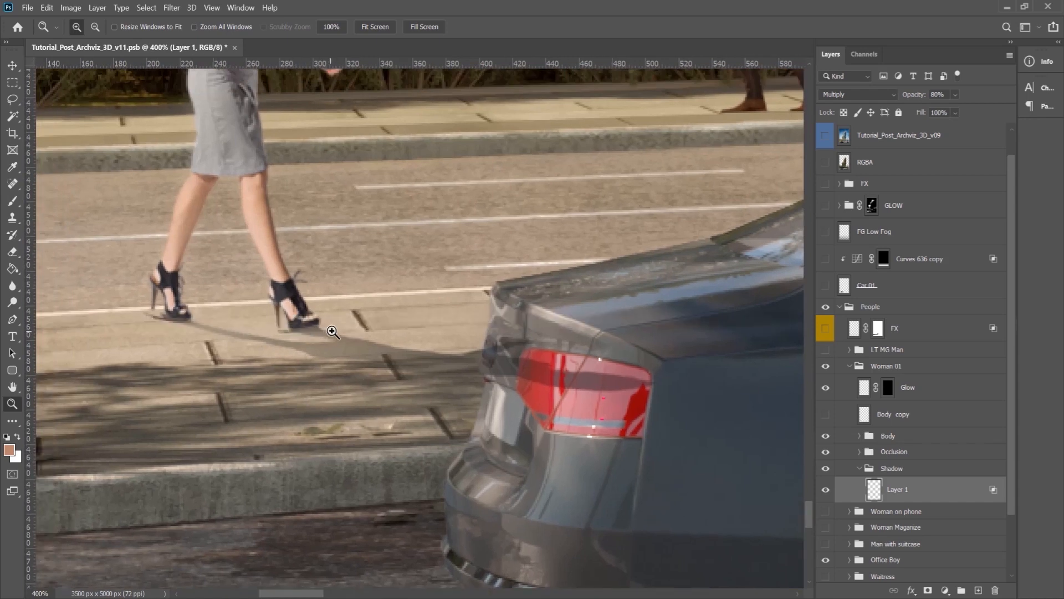
Compare the whole image with a close view of the shadow falling from the woman's shoes across the sidewalk.
right_click(428, 355)
click(436, 358)
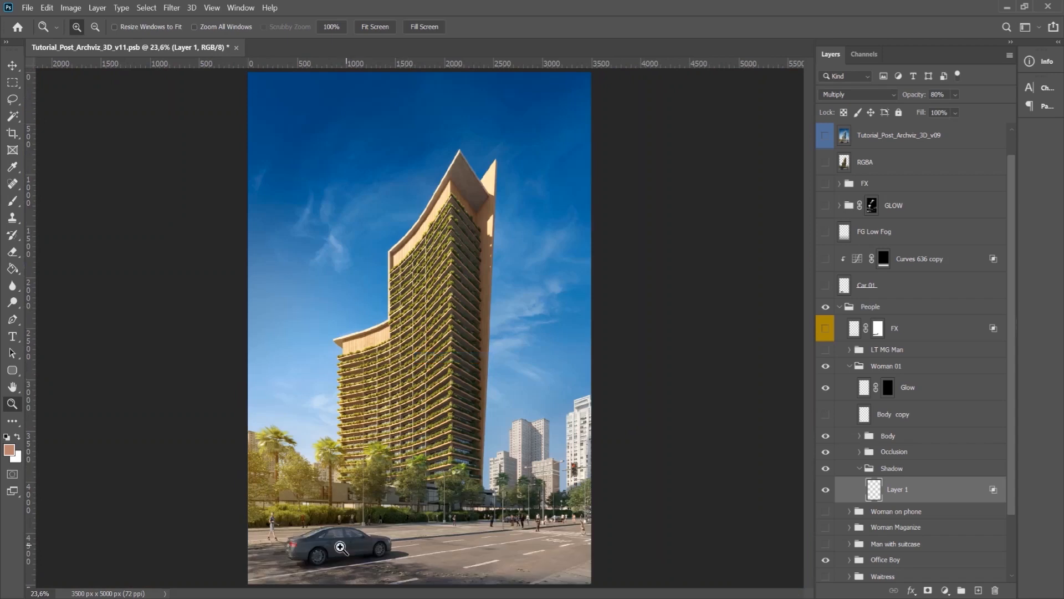
click(266, 529)
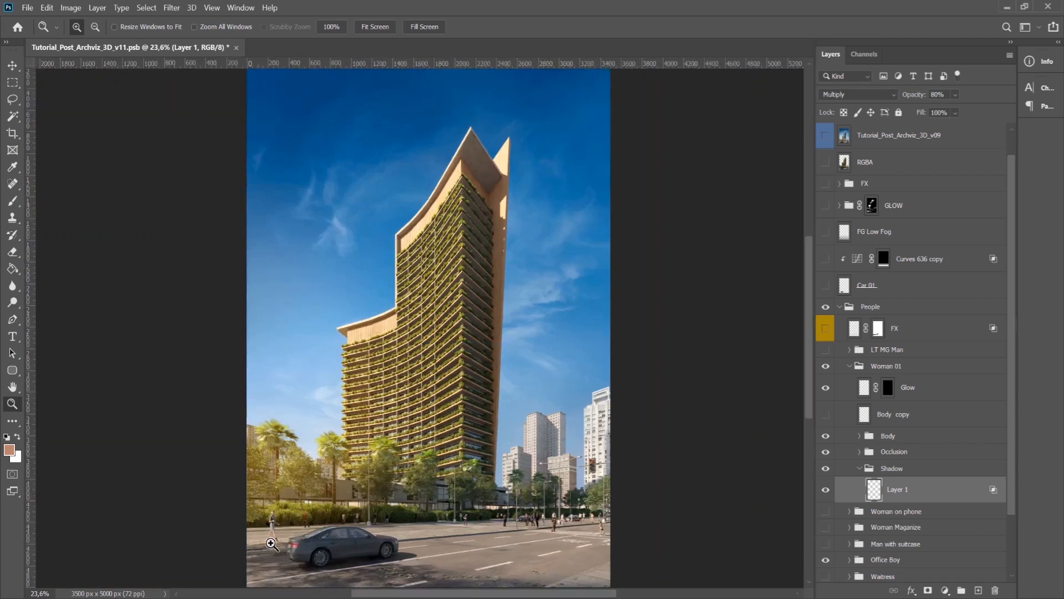
click(280, 541)
click(299, 558)
click(300, 558)
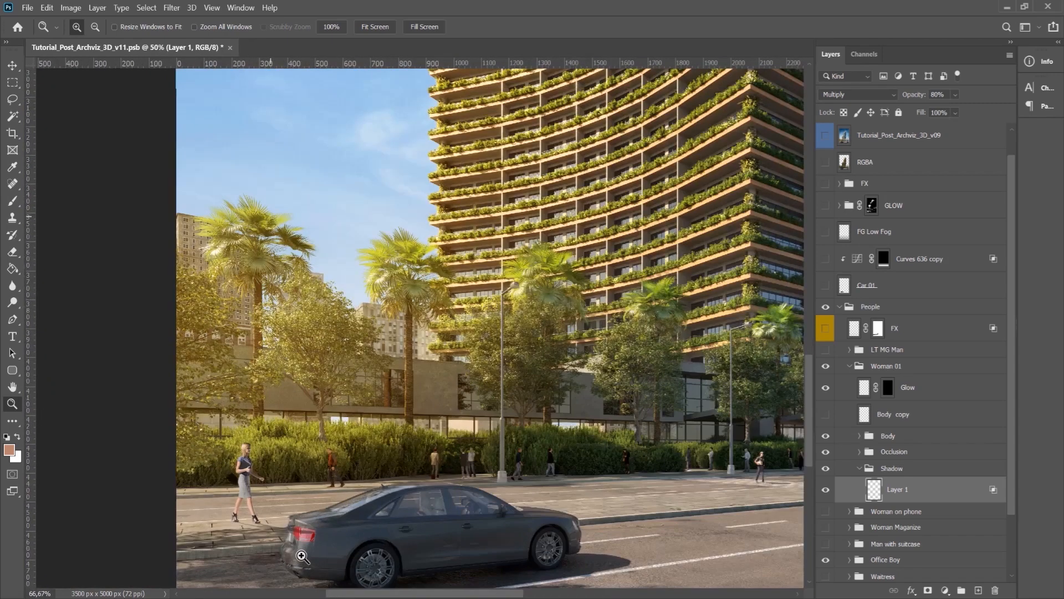
click(296, 549)
click(168, 523)
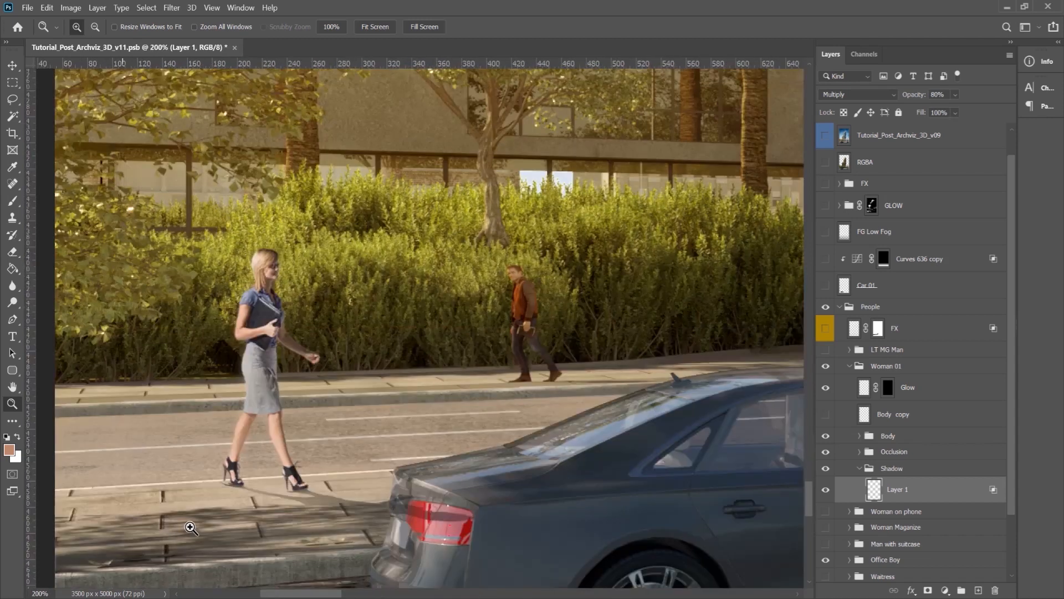
click(191, 530)
drag(366, 491, 326, 423)
click(333, 440)
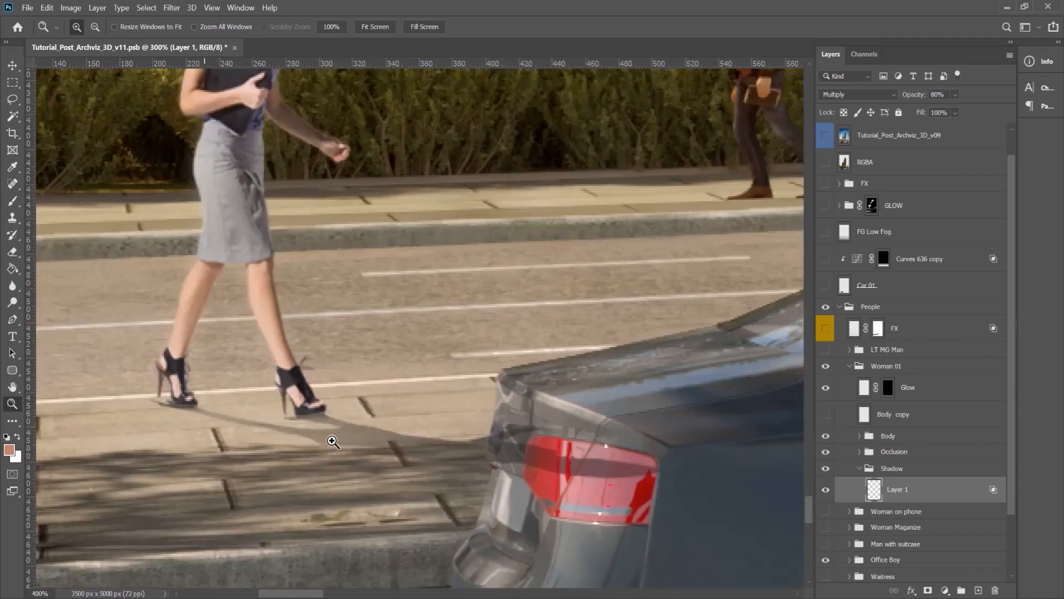
Set the Brush size to 15 px and create a new layer above the cast shadow layer in the Shadow group.
key(b)
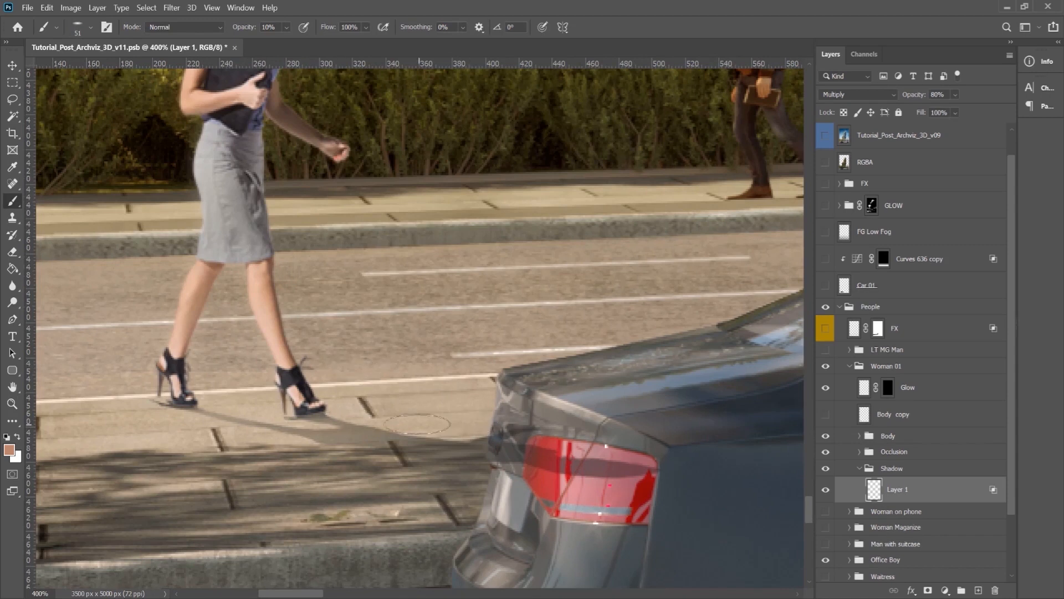
drag(380, 385, 367, 346)
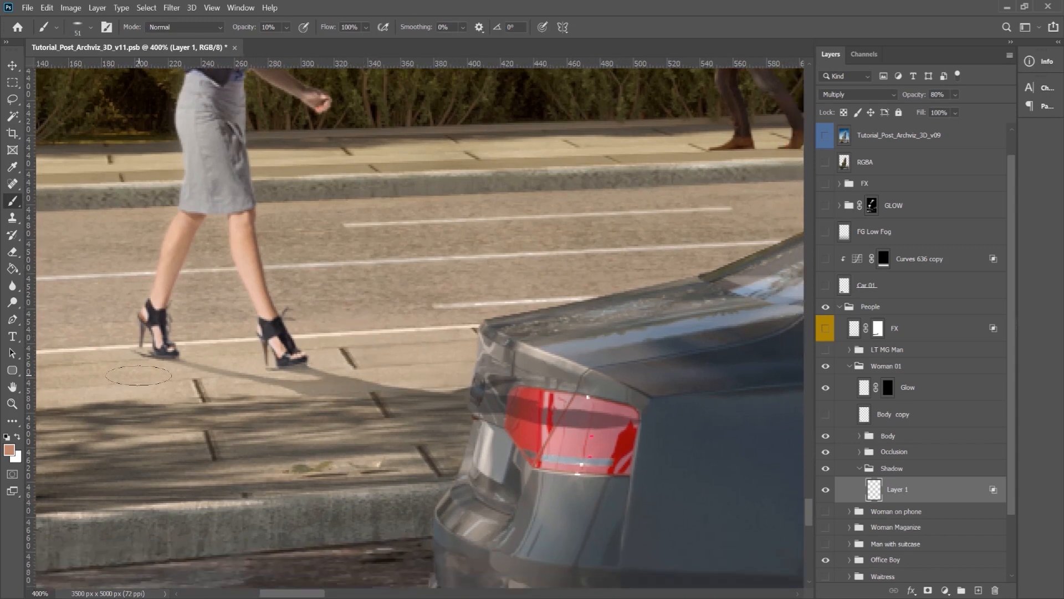
click(12, 403)
click(143, 380)
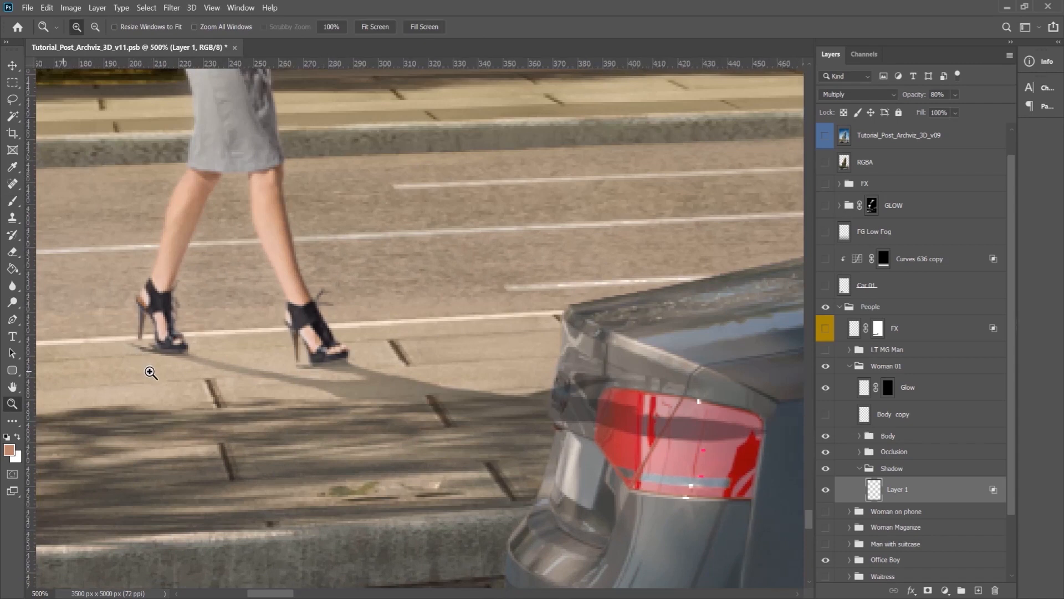
click(149, 373)
key(b)
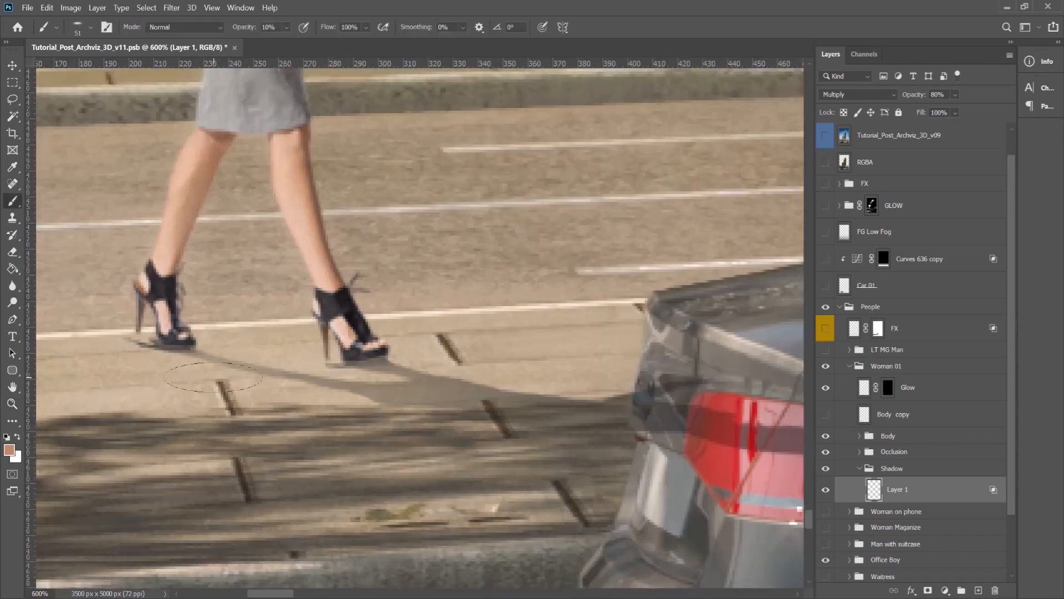
right_click(336, 376)
key(Return)
key(ctrl+shift+n)
key(Return)
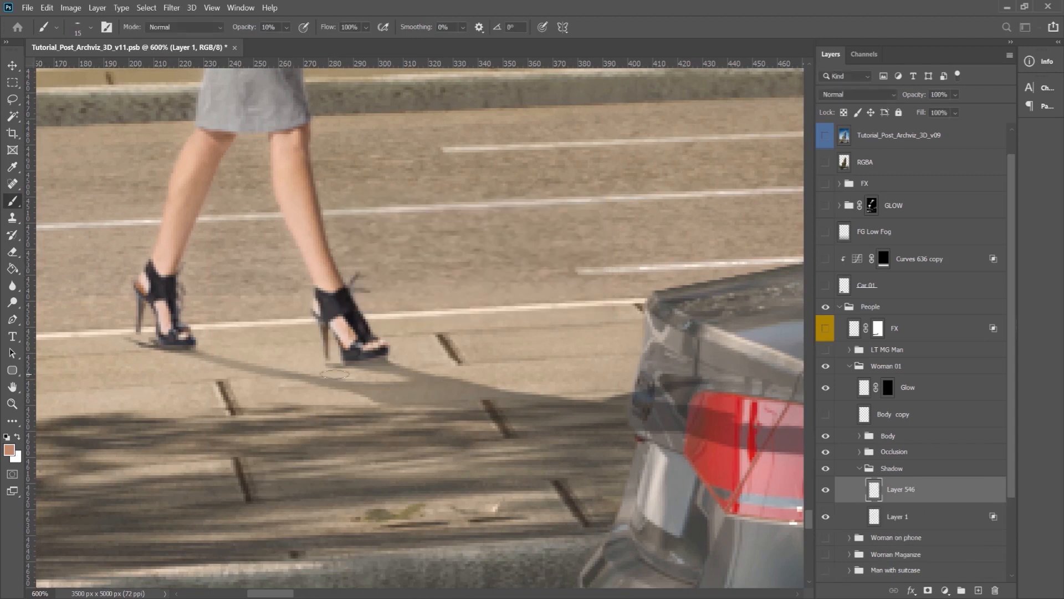
Choose a dark blue-violet foreground colour and set the Brush opacity to 40%.
click(10, 450)
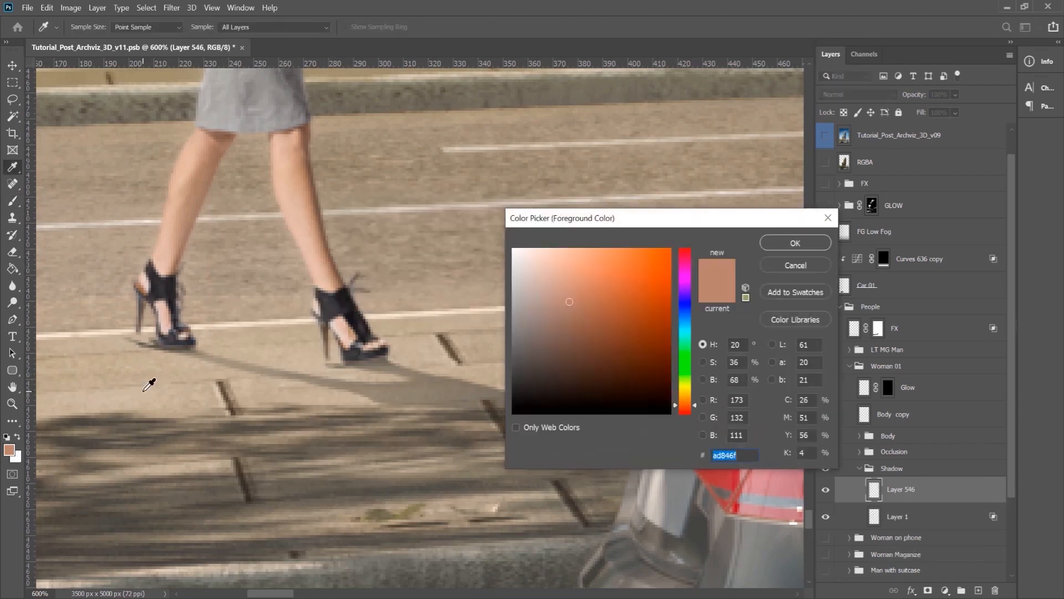
click(685, 288)
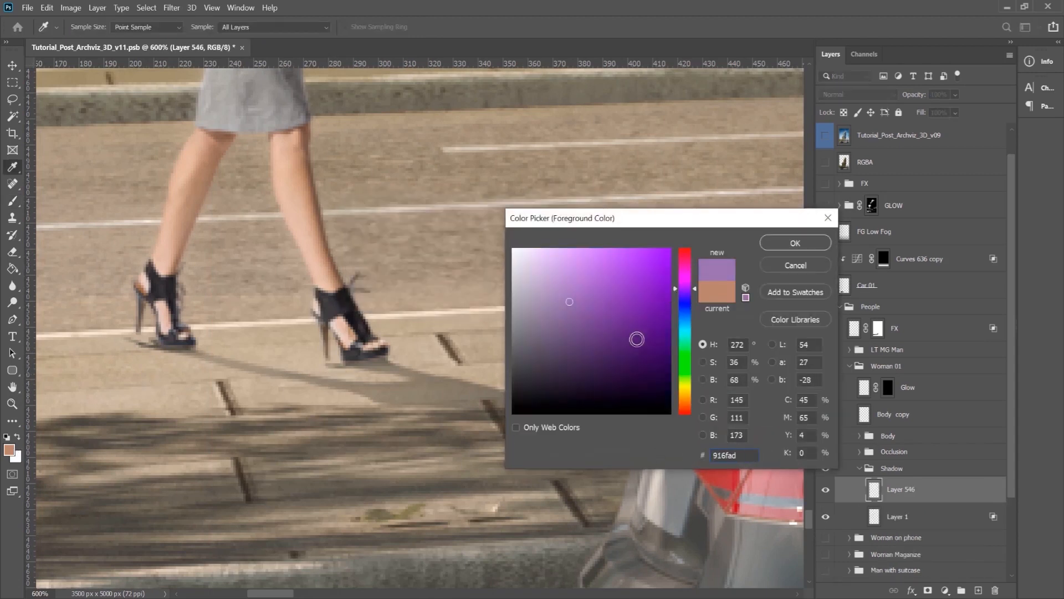
drag(640, 327, 665, 337)
click(795, 243)
key(b)
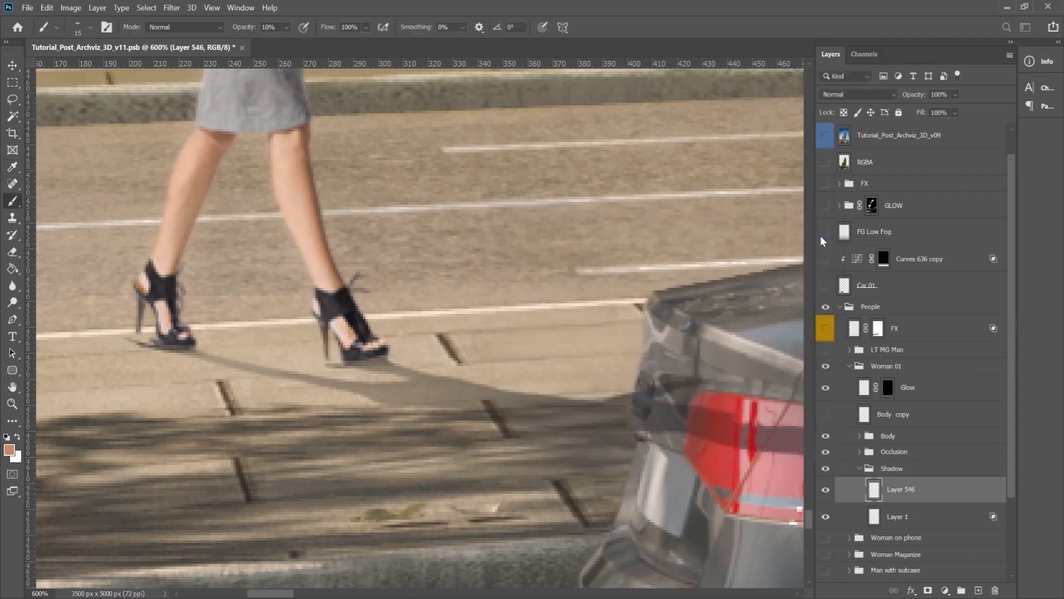
right_click(575, 254)
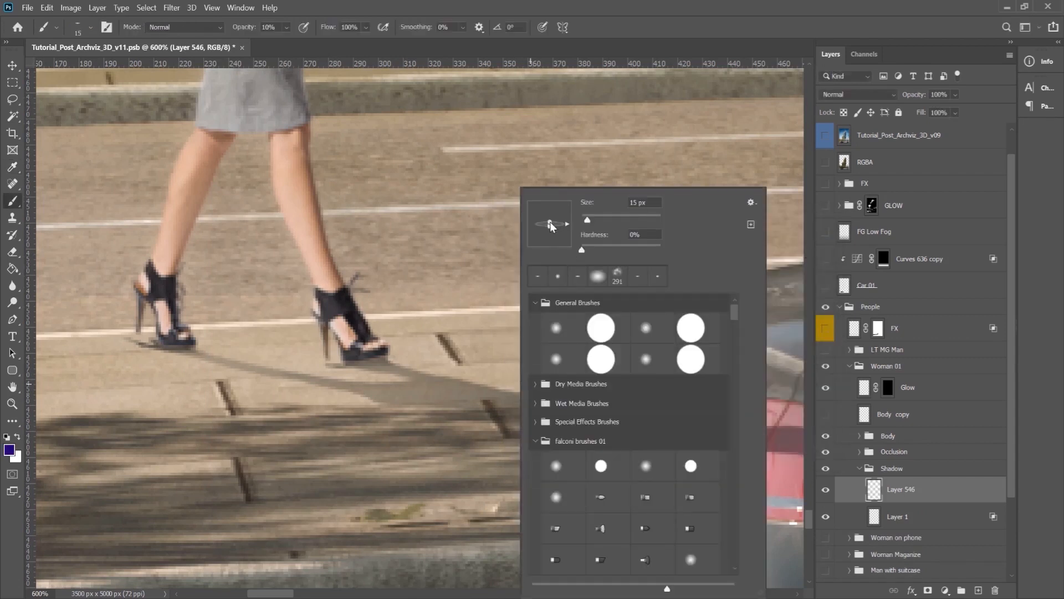
click(643, 27)
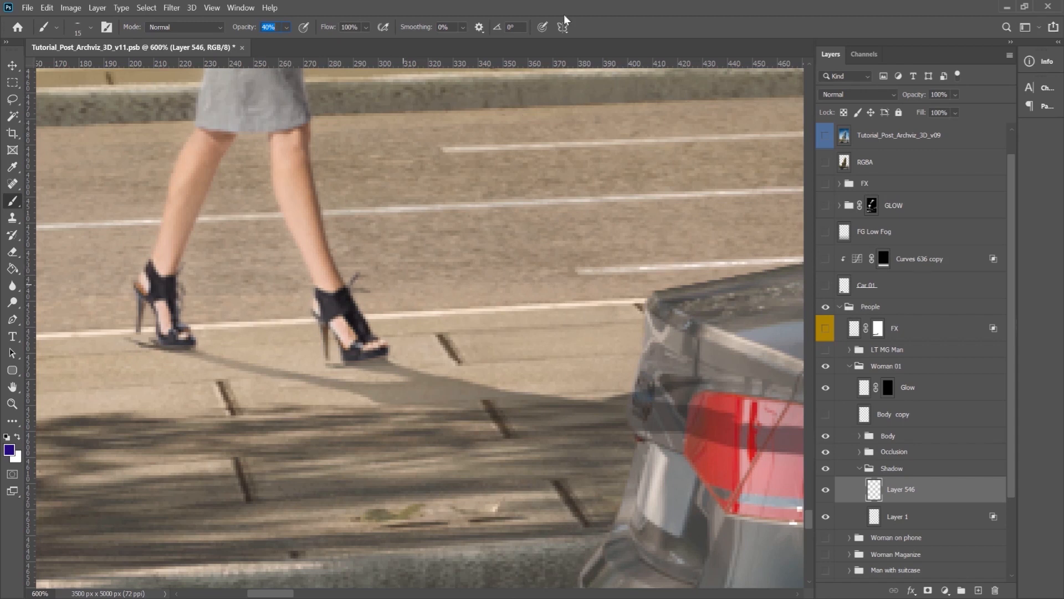
Paint short violet contact strokes on the ground directly beneath both of the woman's shoes with the flattened 15 px brush.
key(ctrl+minus)
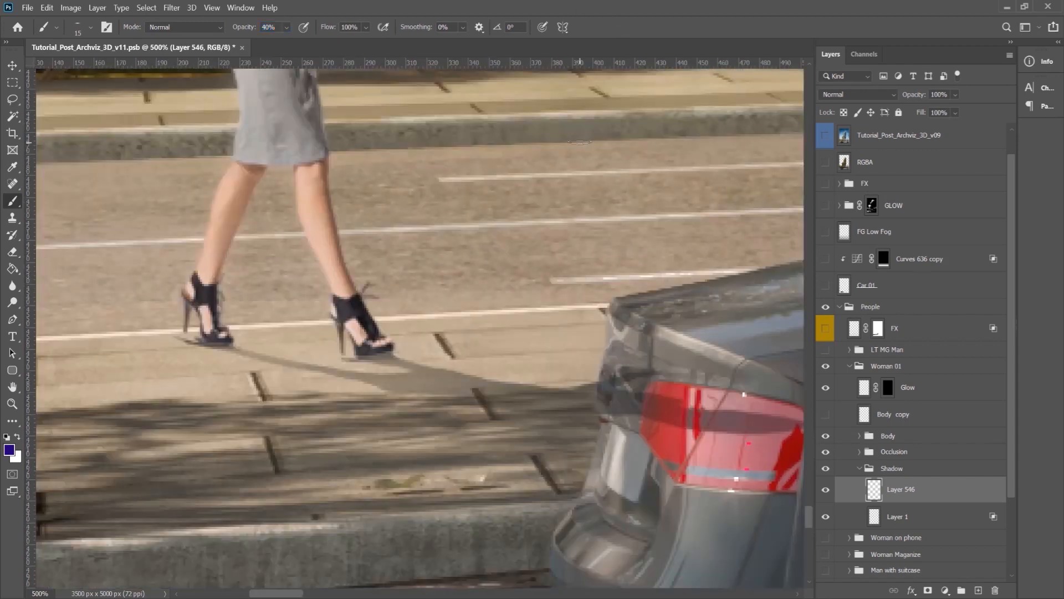
mouse_move(224, 353)
mouse_down()
mouse_move(167, 355)
mouse_move(244, 360)
mouse_move(156, 361)
mouse_move(215, 369)
mouse_up()
right_click(362, 262)
click(429, 280)
mouse_move(213, 358)
mouse_down()
mouse_move(144, 370)
mouse_move(177, 387)
mouse_move(299, 388)
mouse_up()
right_click(240, 364)
click(289, 279)
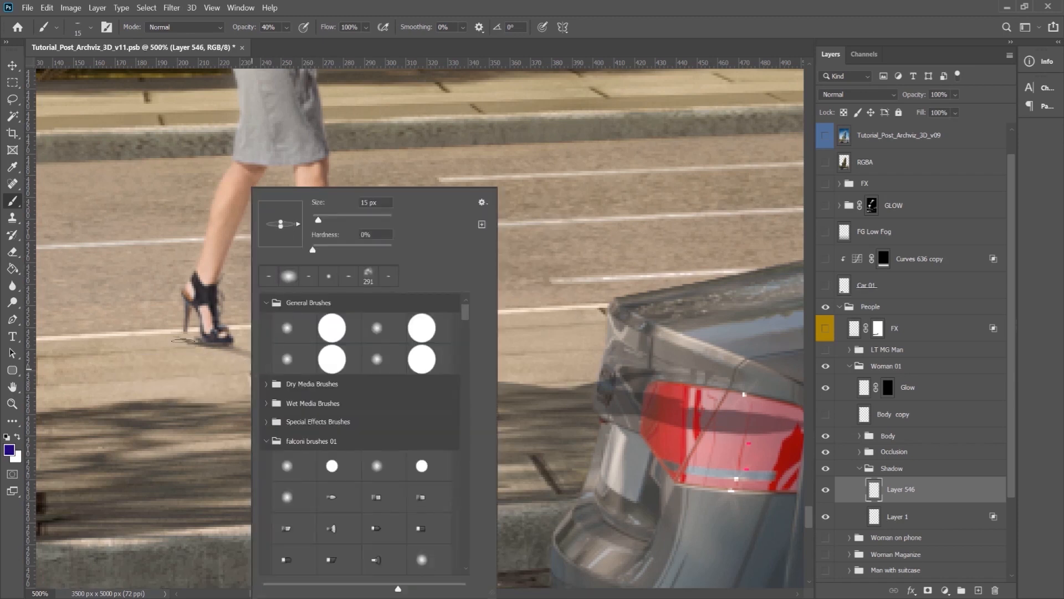
drag(184, 341, 213, 345)
drag(350, 359, 409, 360)
key(ctrl+z)
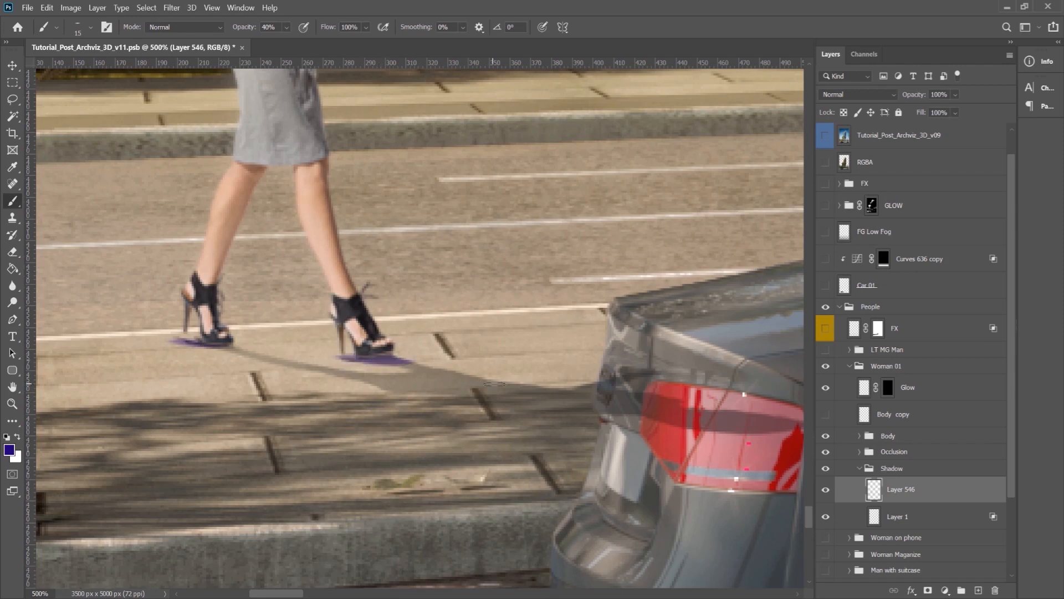
Try painting violet over the shadows of both legs, from the shoes toward the car.
mouse_move(199, 348)
mouse_down()
mouse_move(366, 379)
mouse_move(348, 383)
mouse_move(328, 374)
mouse_move(440, 376)
mouse_move(418, 370)
mouse_move(523, 369)
mouse_up()
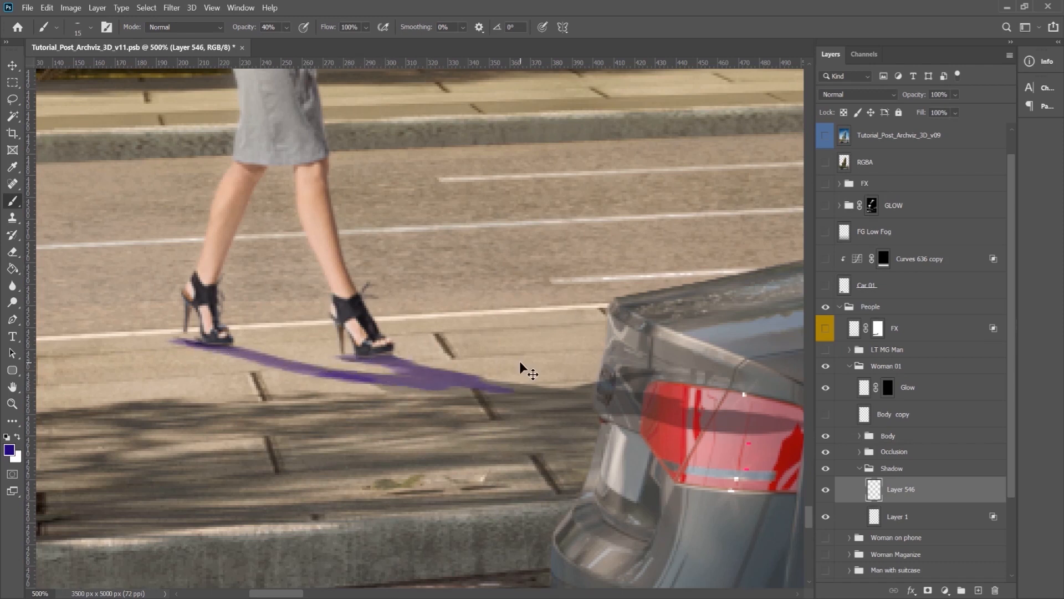
key(ctrl+z)
key(ctrl+z)
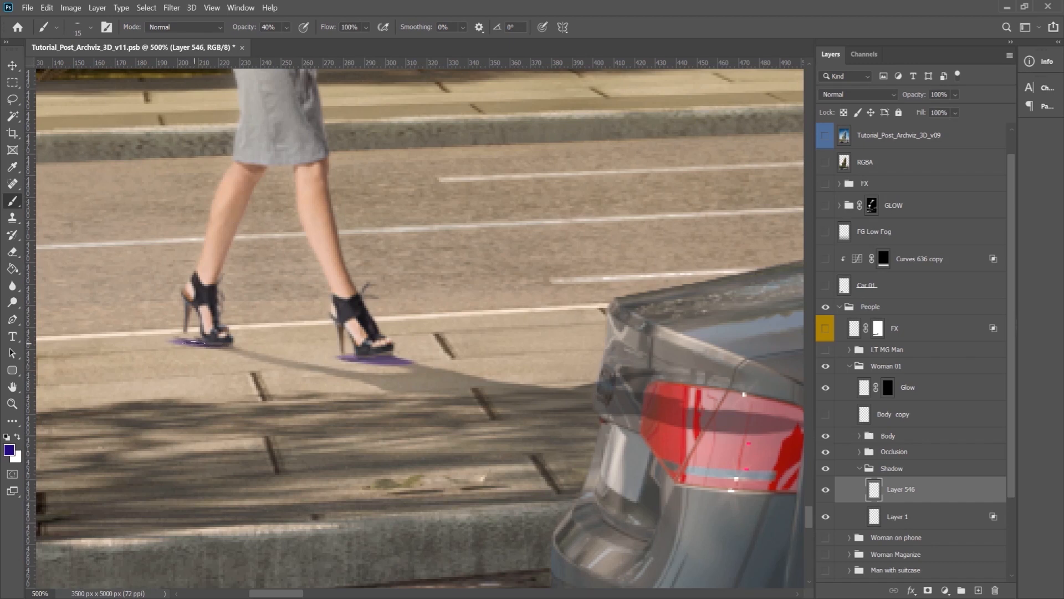
Paint a dense violet stroke from the rear shoe along its leg shadow, and set the Brush size to 100 px.
drag(165, 341, 430, 385)
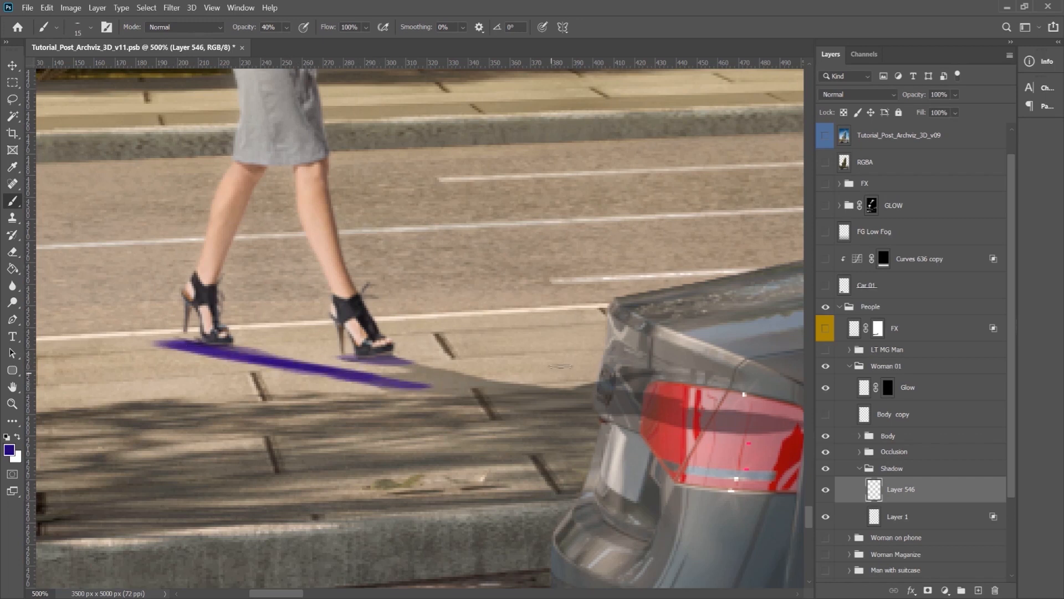
key(ctrl+minus)
right_click(509, 386)
click(613, 220)
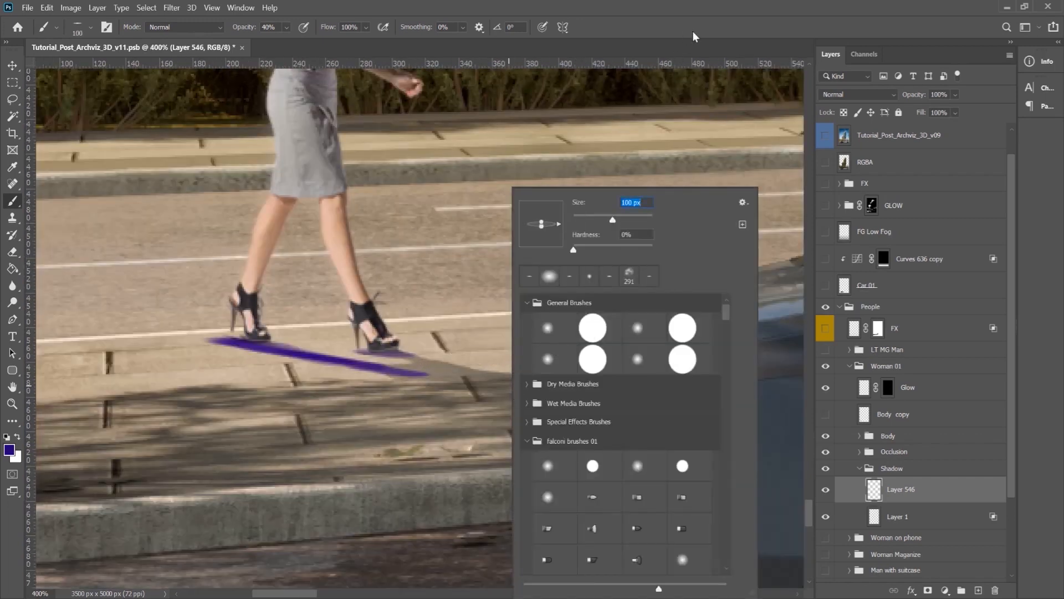
Paint a broad violet body-shadow stroke with the 100 px brush, extending the leg shadows across the car's rear.
key(Return)
key(ctrl+minus)
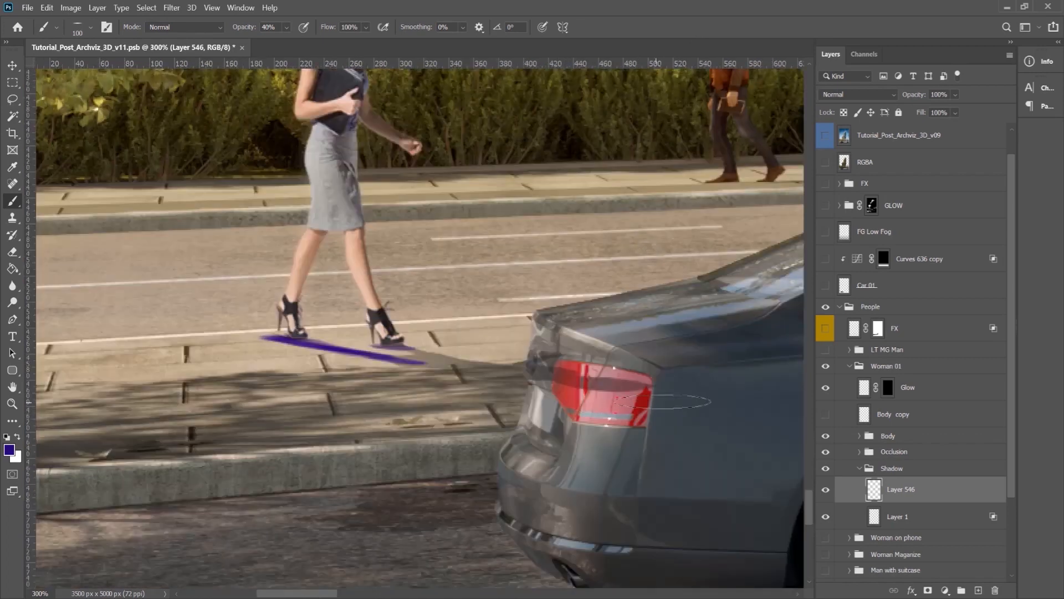
mouse_move(565, 388)
mouse_down()
mouse_move(665, 402)
mouse_move(443, 372)
mouse_move(781, 419)
mouse_move(548, 382)
mouse_move(697, 410)
mouse_up()
drag(540, 446, 401, 432)
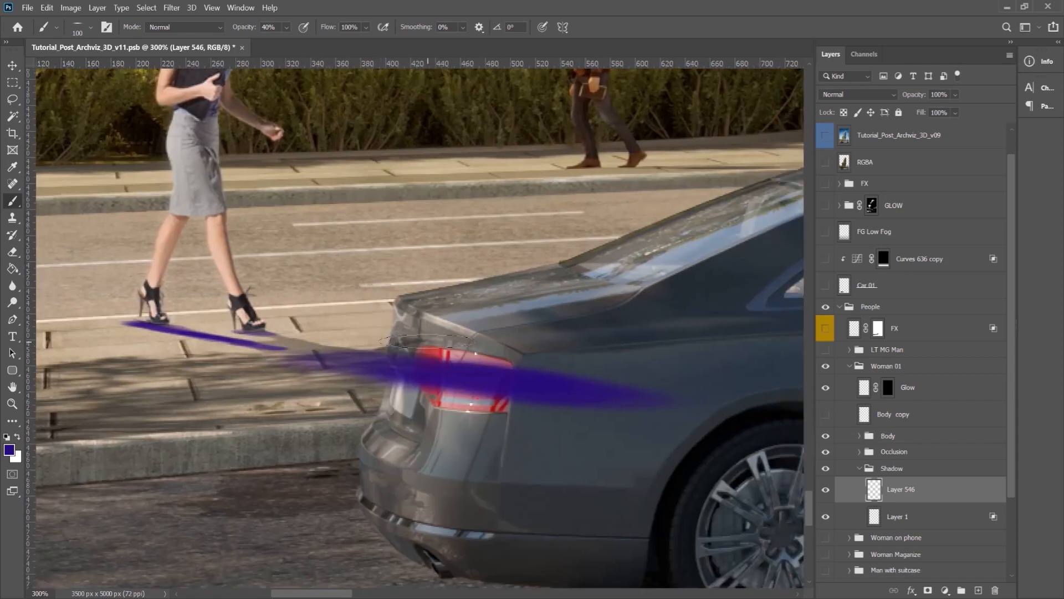
Move the painted violet shadow layer up and to the left onto the road, clear of the woman's shoes.
key(v)
mouse_move(479, 398)
mouse_down()
mouse_move(407, 246)
mouse_move(367, 245)
mouse_up()
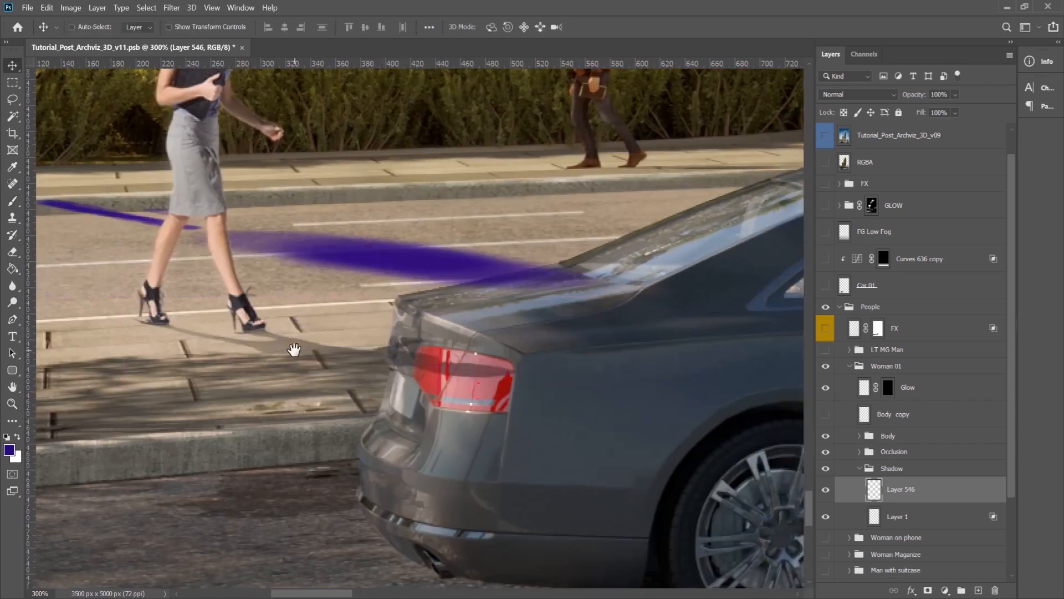
drag(292, 352, 399, 380)
Blend the violet leg and body shadows with a 59 px brush at 30% opacity, and shift the shadow down toward the shoes.
key(b)
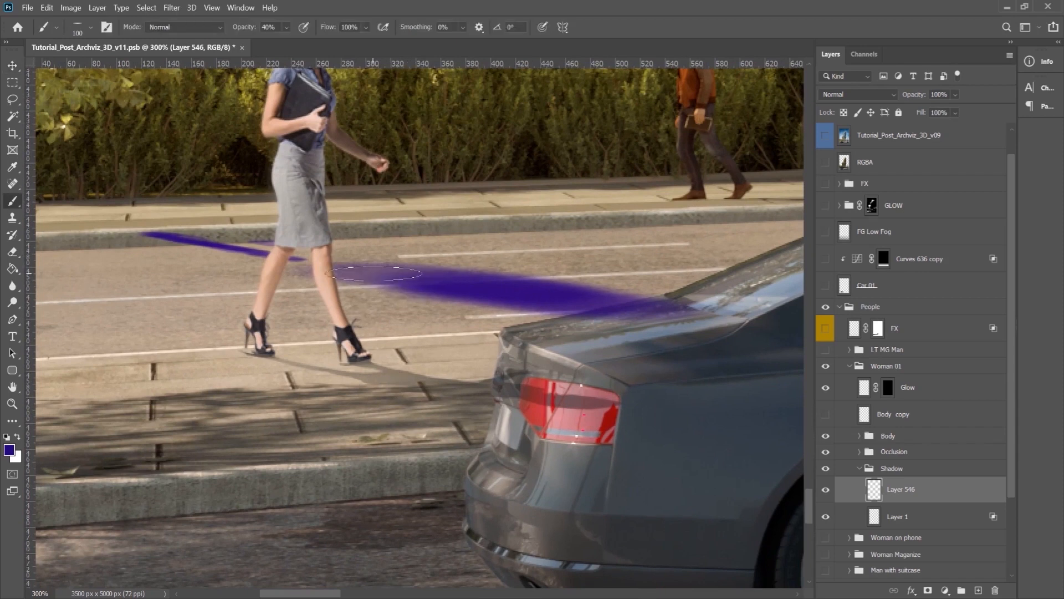
key(3)
drag(227, 242, 388, 281)
key(ctrl+z)
key(ctrl+z)
right_click(412, 274)
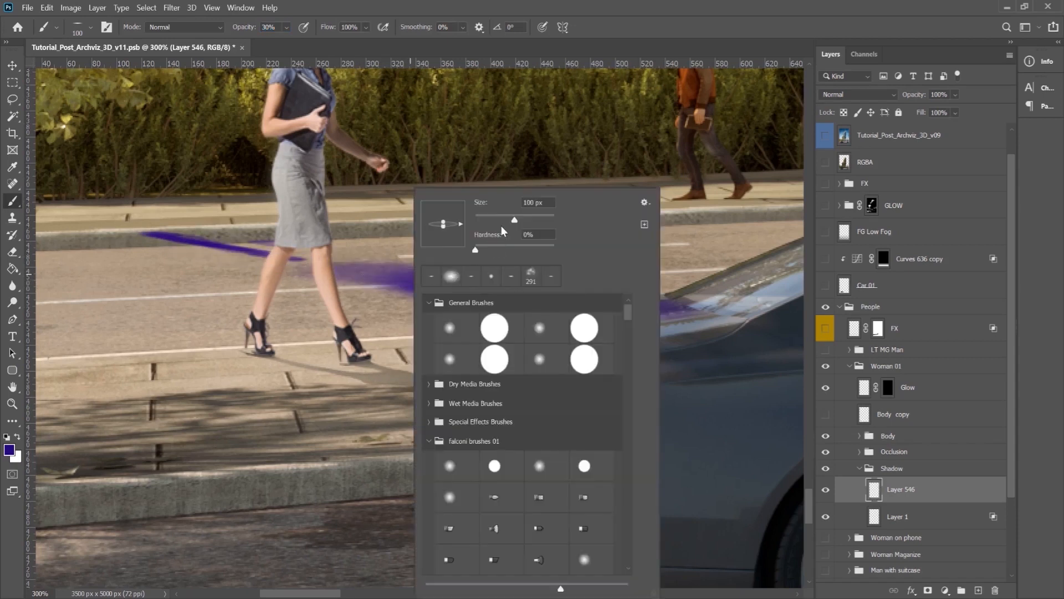
click(500, 220)
key(Return)
mouse_move(275, 253)
mouse_down()
mouse_move(400, 283)
mouse_move(388, 275)
mouse_up()
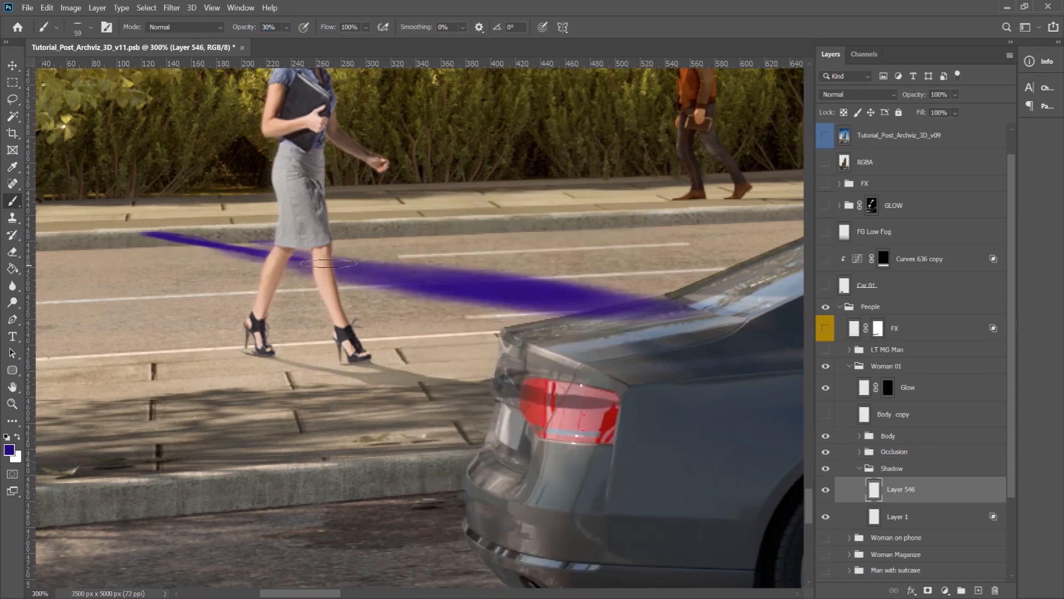
drag(307, 260, 629, 311)
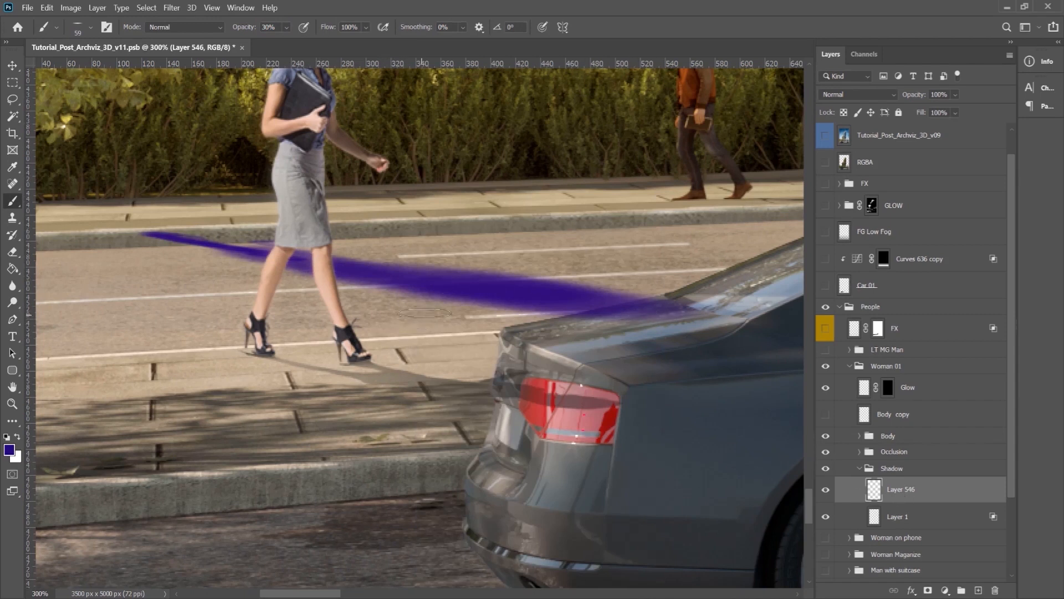
key(v)
mouse_move(488, 309)
mouse_down()
mouse_move(441, 313)
mouse_move(416, 336)
mouse_up()
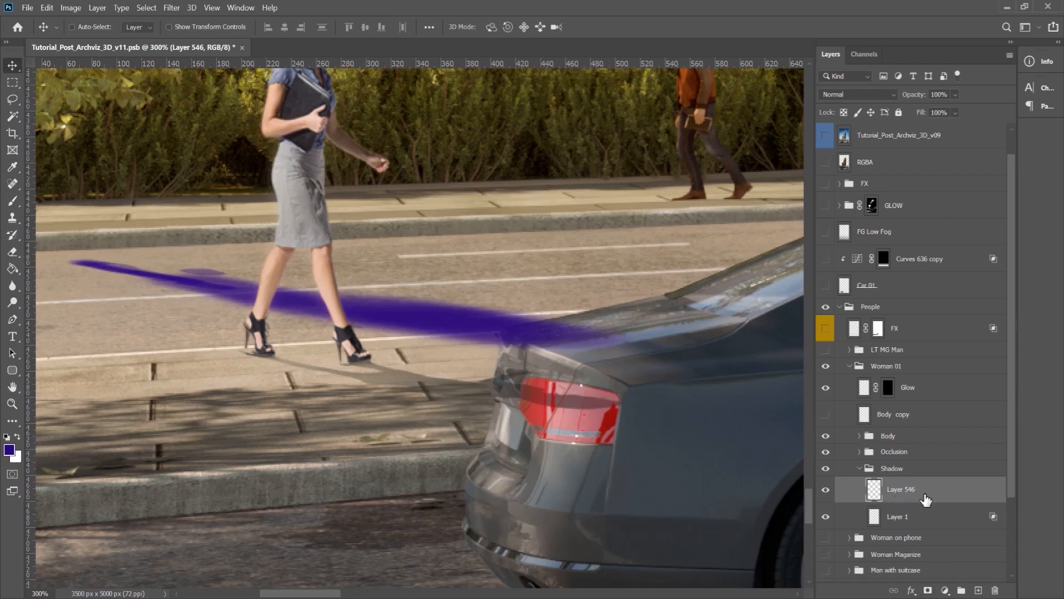
Convert Layer 546 to a smart object and apply a Gaussian Blur with a radius of 5 pixels.
right_click(926, 496)
click(879, 218)
click(173, 9)
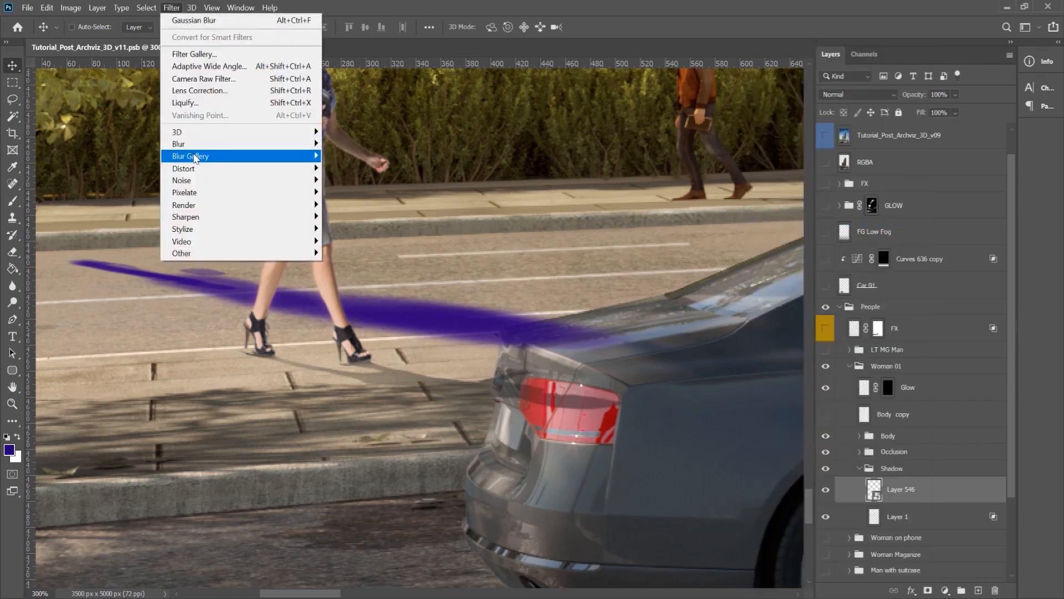
mouse_move(303, 145)
click(333, 192)
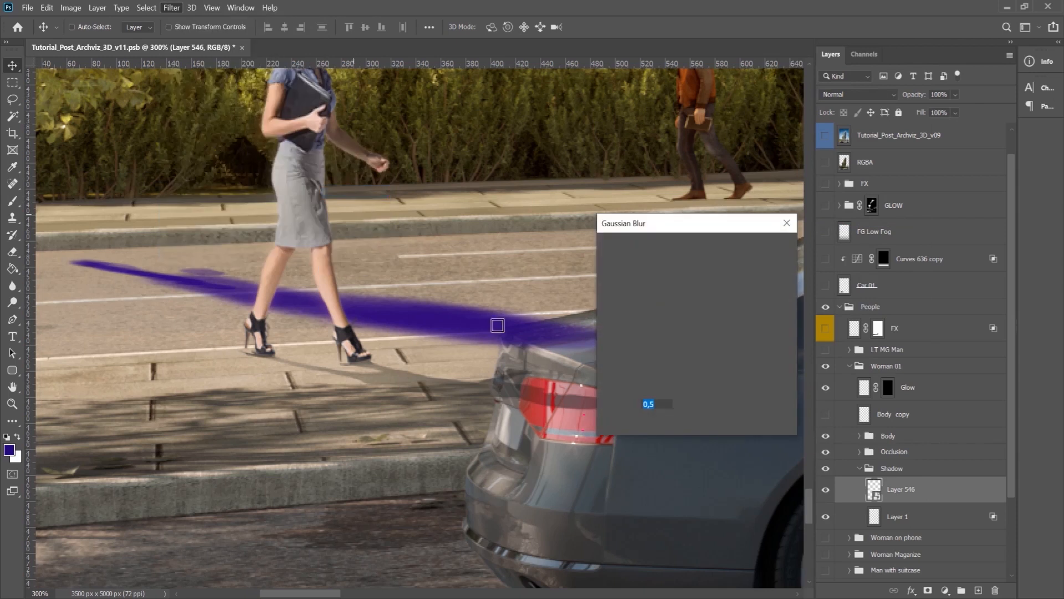
text(5)
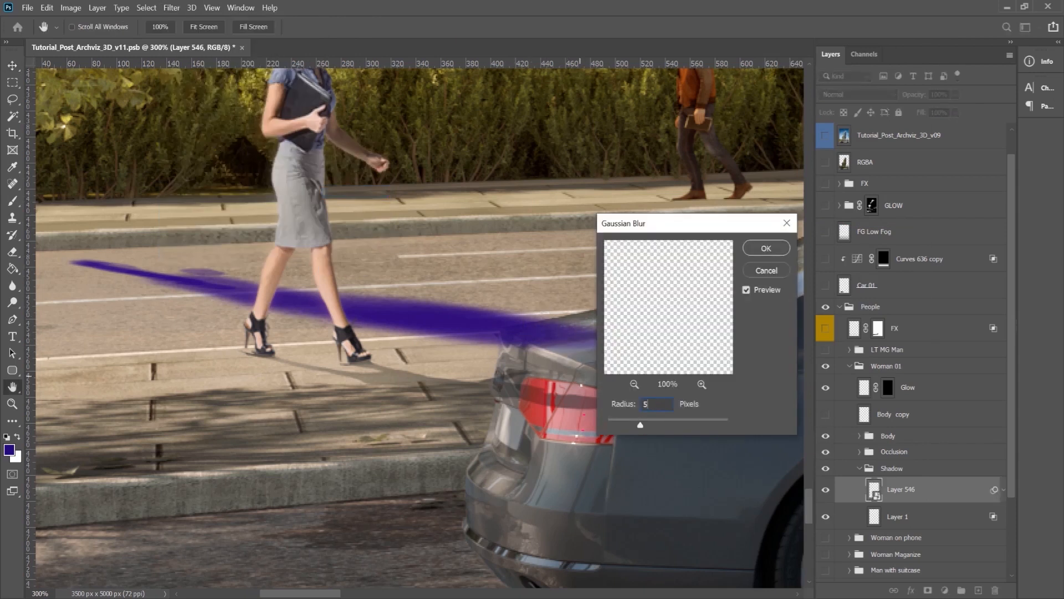
click(774, 254)
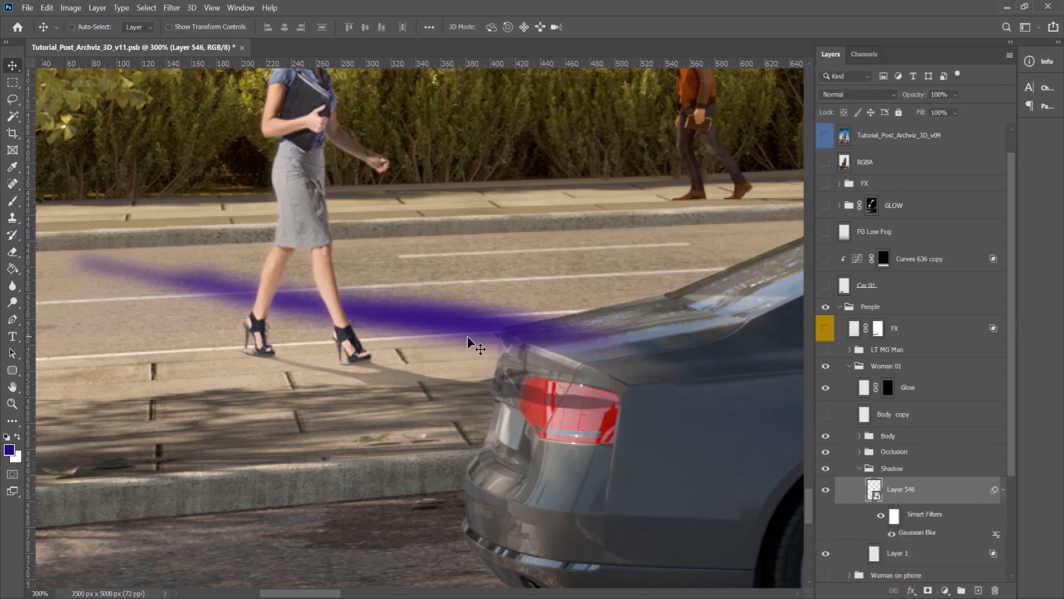
Fill the smart filter mask with a black-to-white linear gradient, limiting the blur to the shadow's far end by the car.
click(893, 516)
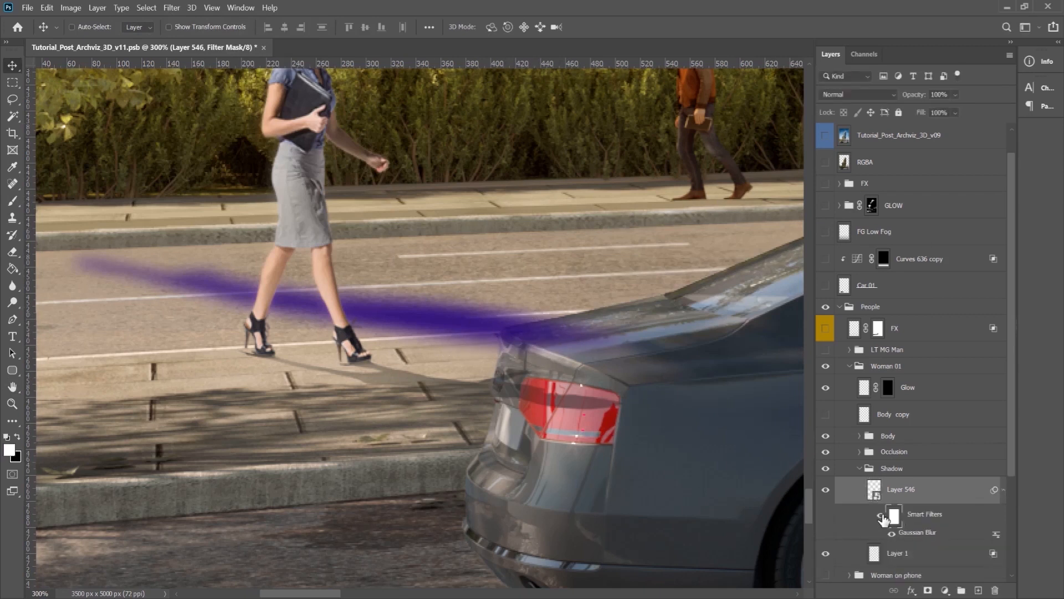
click(12, 268)
click(74, 270)
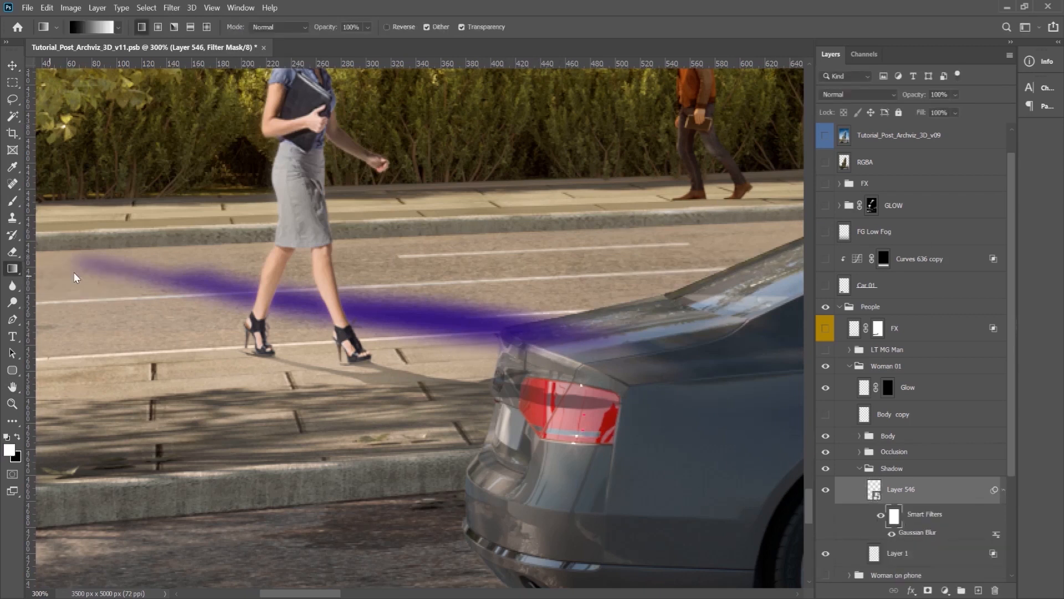
drag(410, 329, 410, 119)
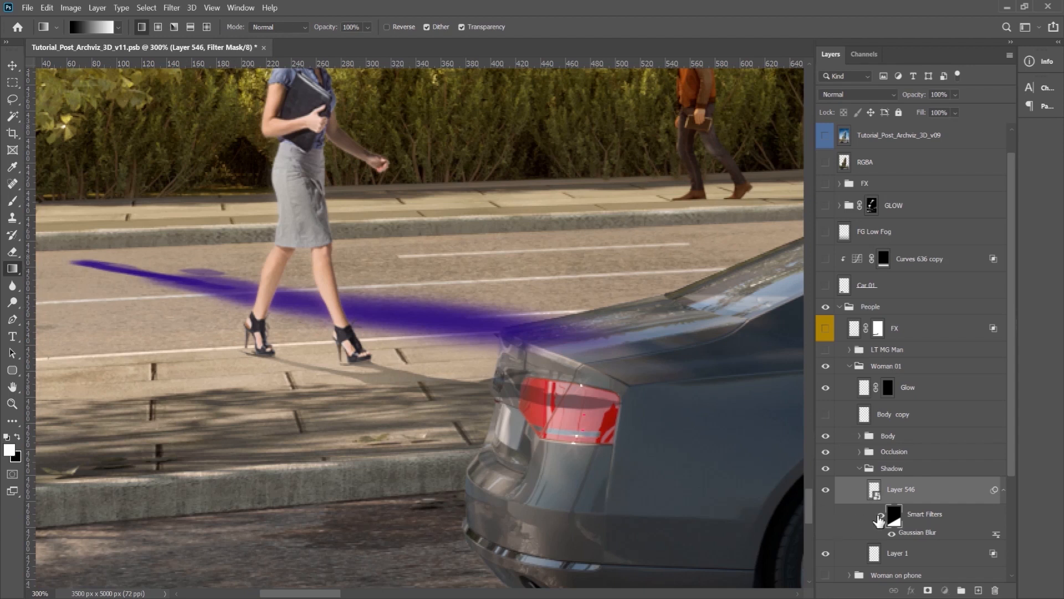
Compare the shadow with its smart filters off and on, and preview the filter mask's extent as a selection.
click(874, 490)
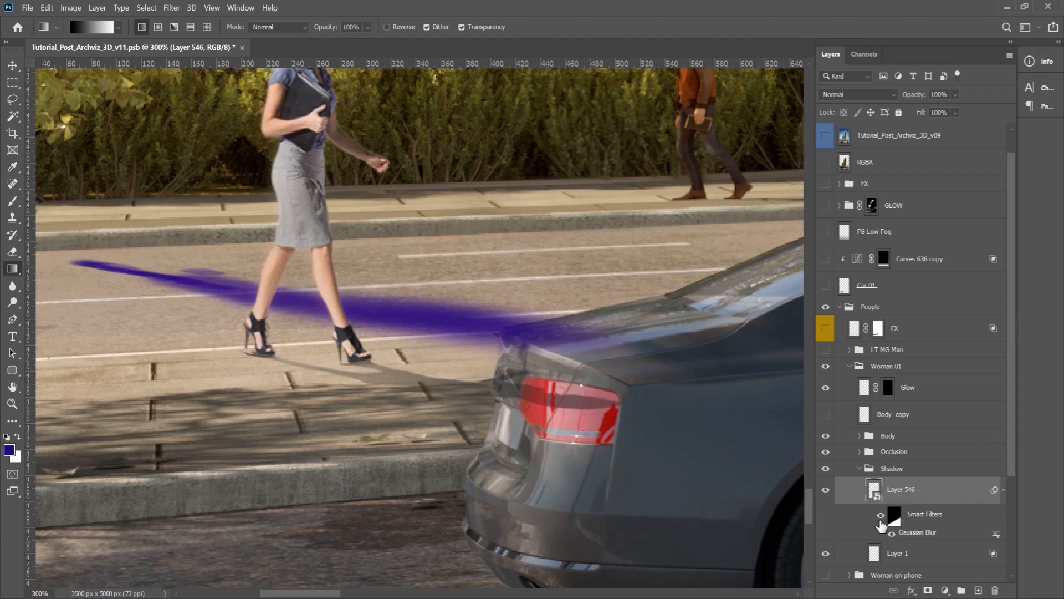
click(881, 517)
click(881, 516)
click(895, 518)
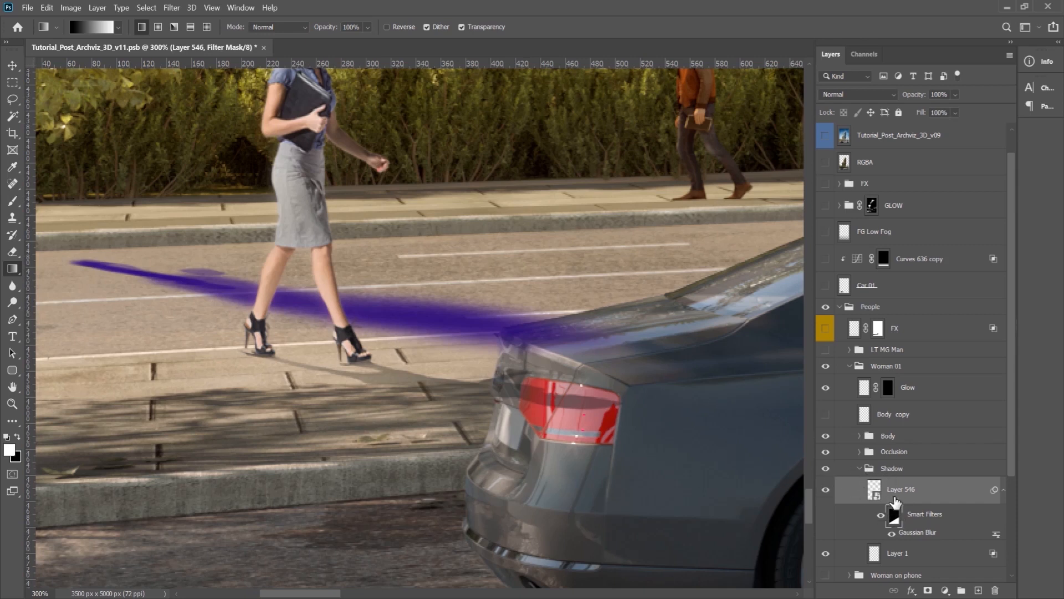
ctrl+click(894, 517)
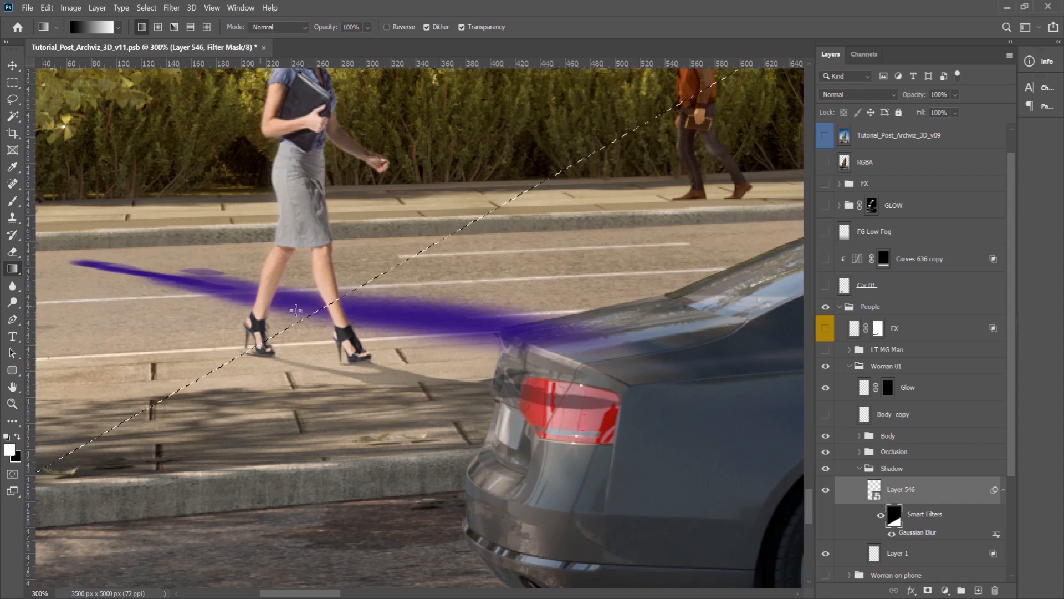
key(ctrl+d)
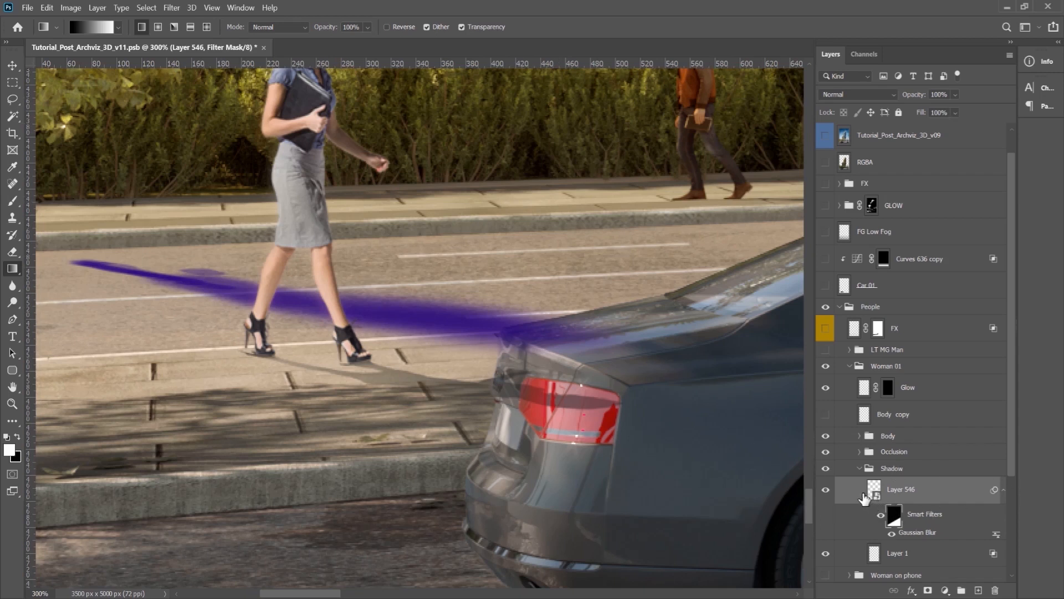
Delete the demonstration shadow layer, Layer 546, and collapse the Shadow group.
click(884, 490)
key(Delete)
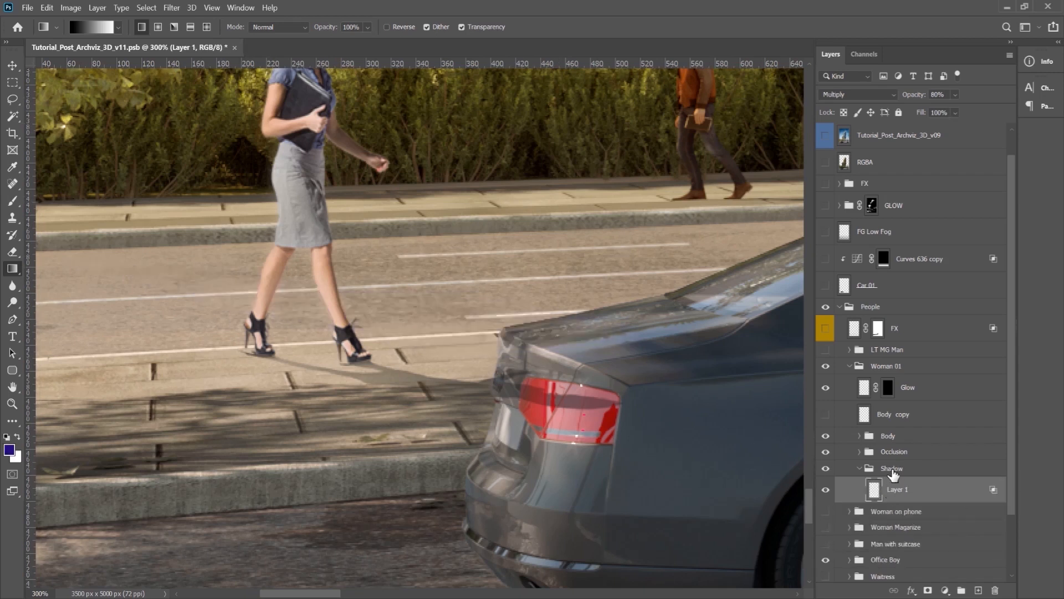
click(859, 468)
key(v)
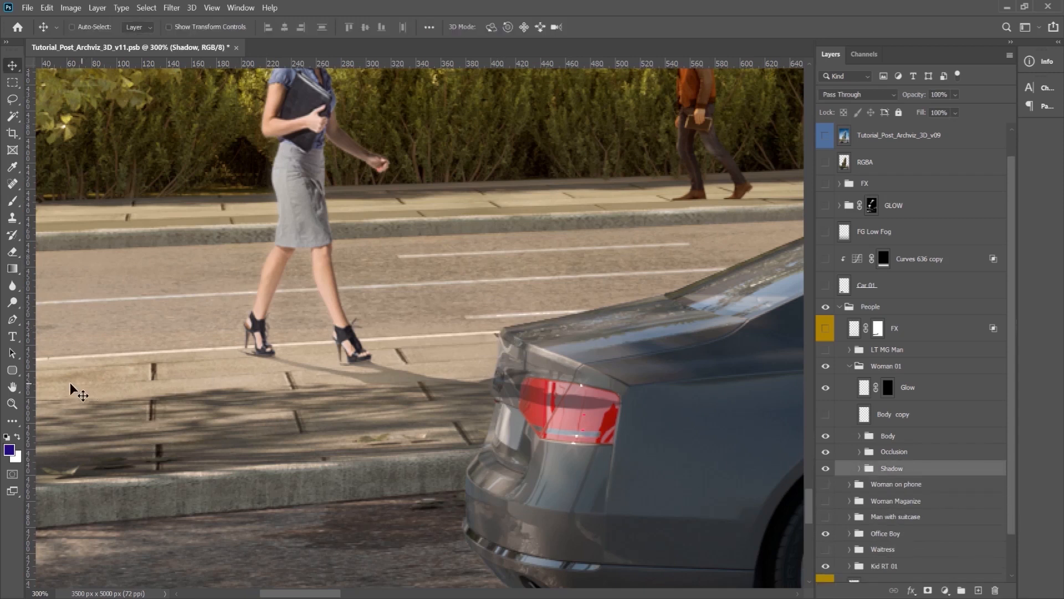
Examine the walking woman and her cast shadow within the full image and up close.
click(13, 403)
right_click(321, 335)
click(367, 344)
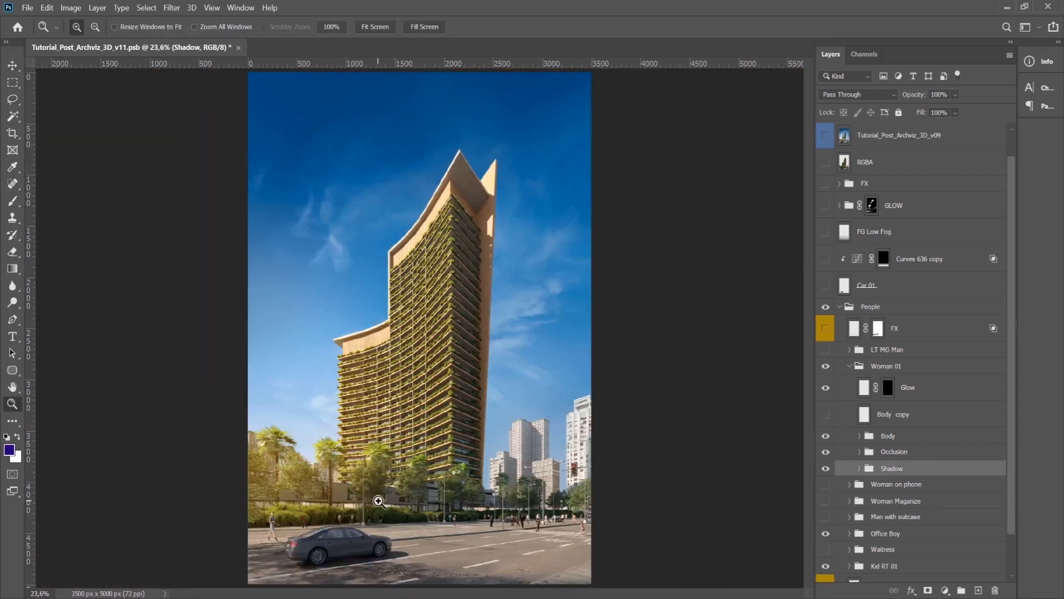
click(277, 540)
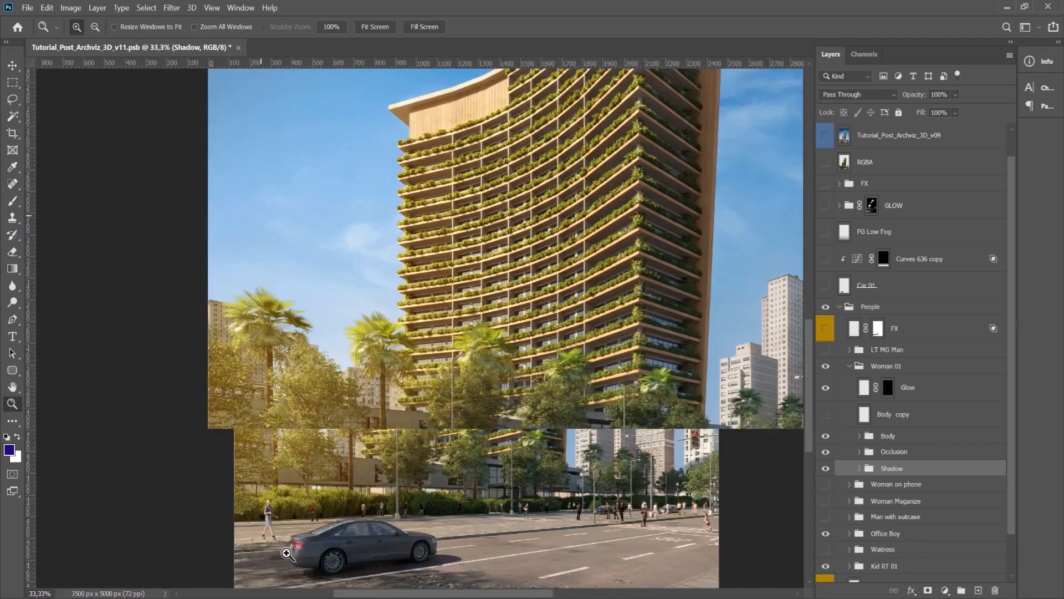
click(280, 548)
click(252, 541)
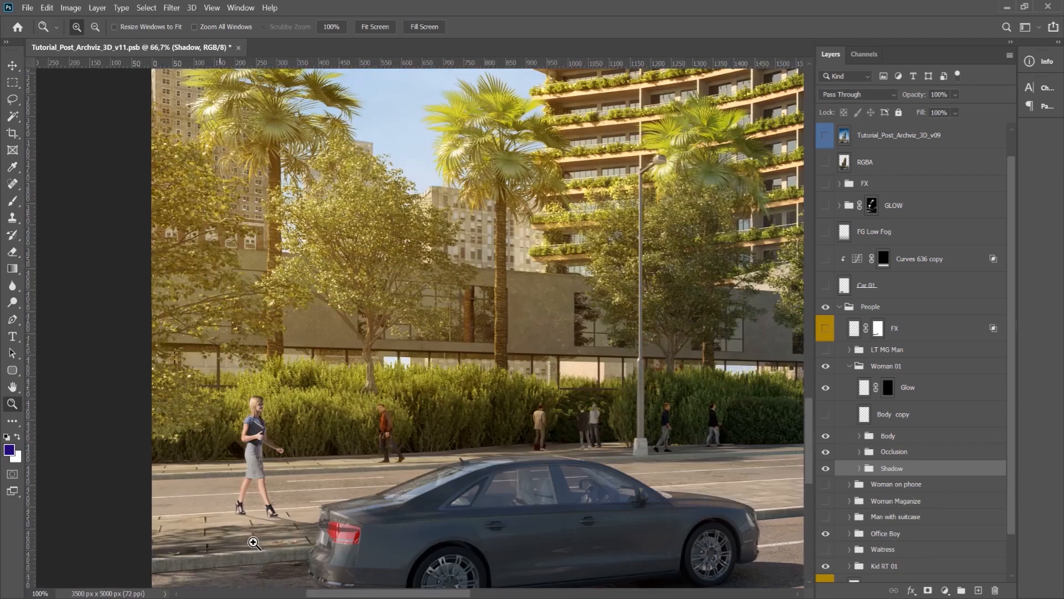
click(239, 538)
key(v)
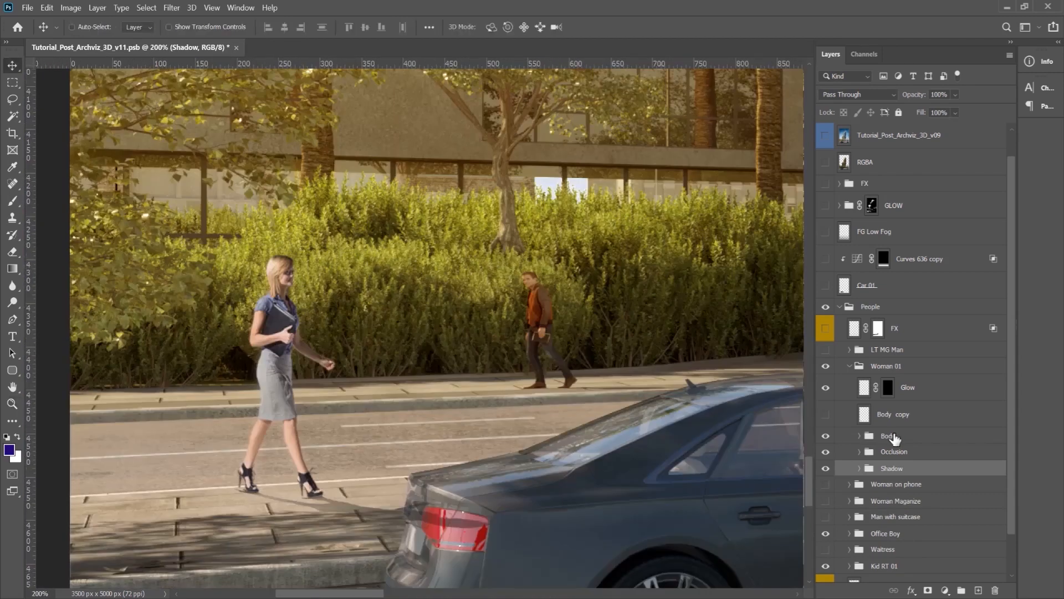
Show the black silhouette layer Body copy to identify it, delete it, and collapse the Woman 01 group.
click(827, 415)
click(889, 415)
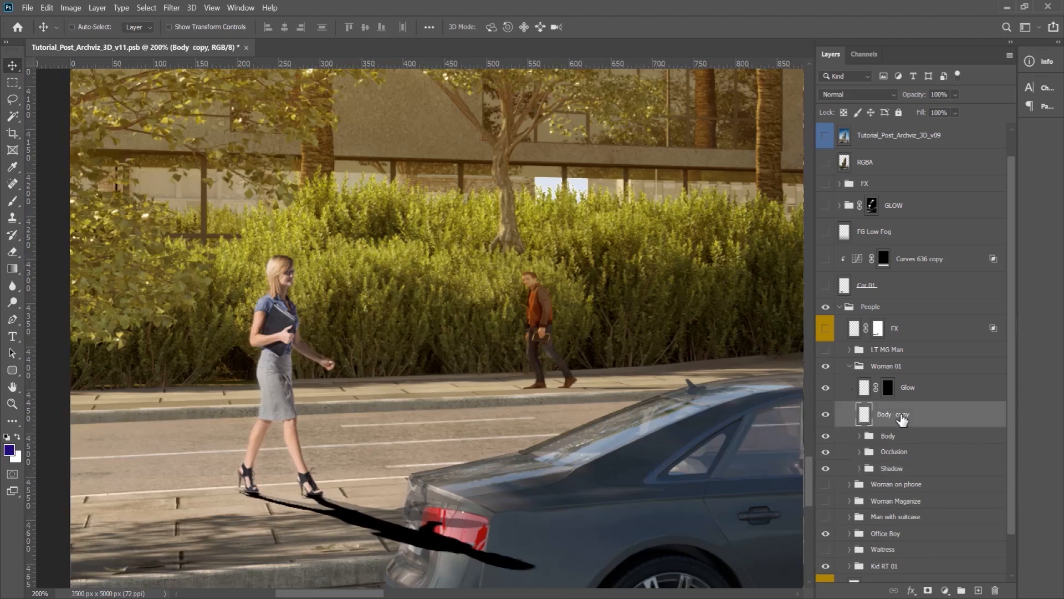
key(Delete)
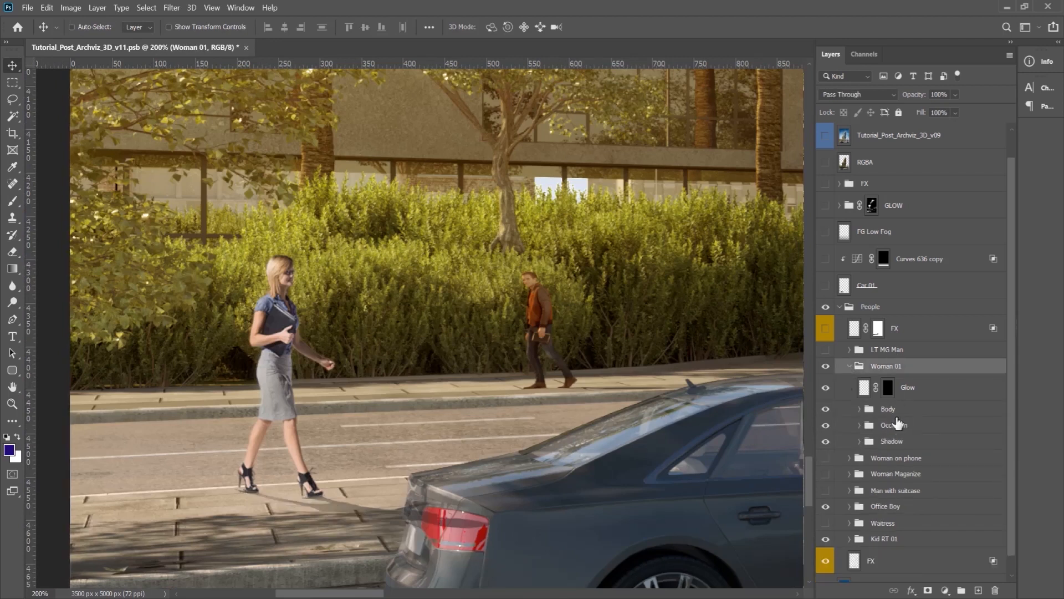
click(847, 367)
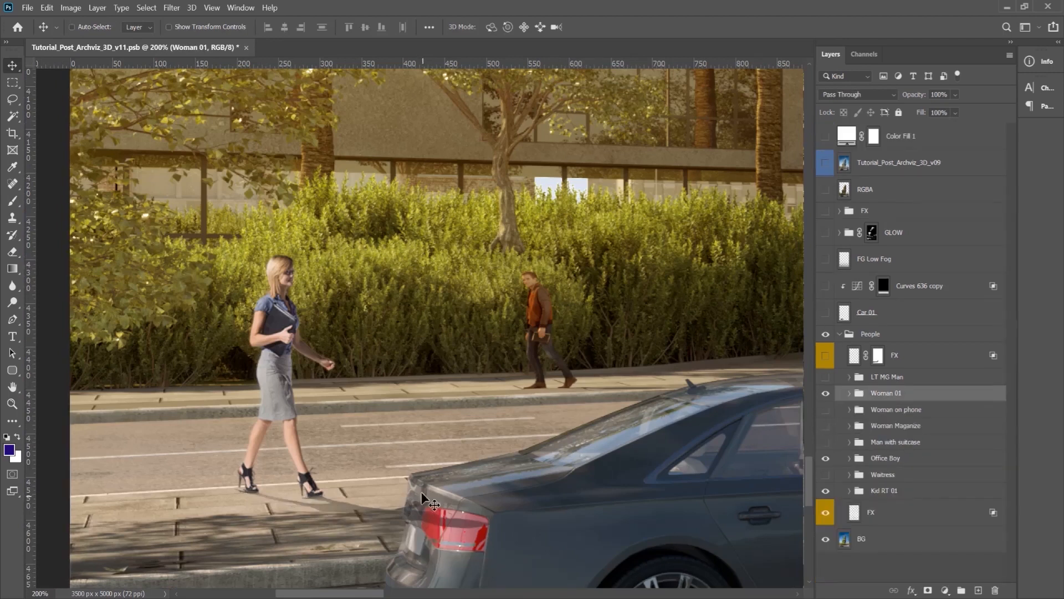
Review the whole composition and the street level with the placed people and car.
drag(434, 465, 902, 415)
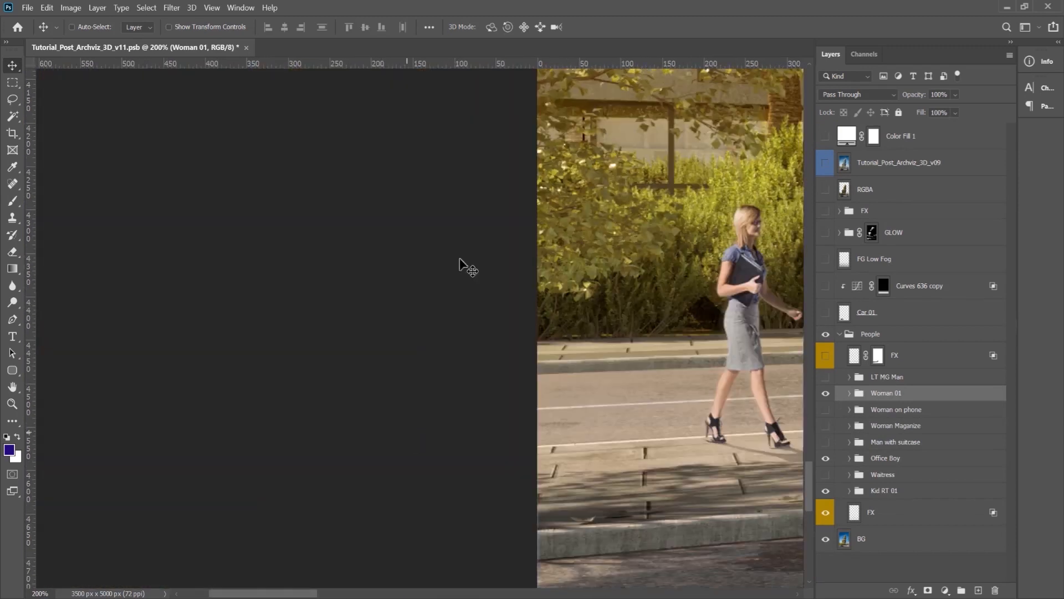
key(z)
right_click(630, 397)
click(647, 398)
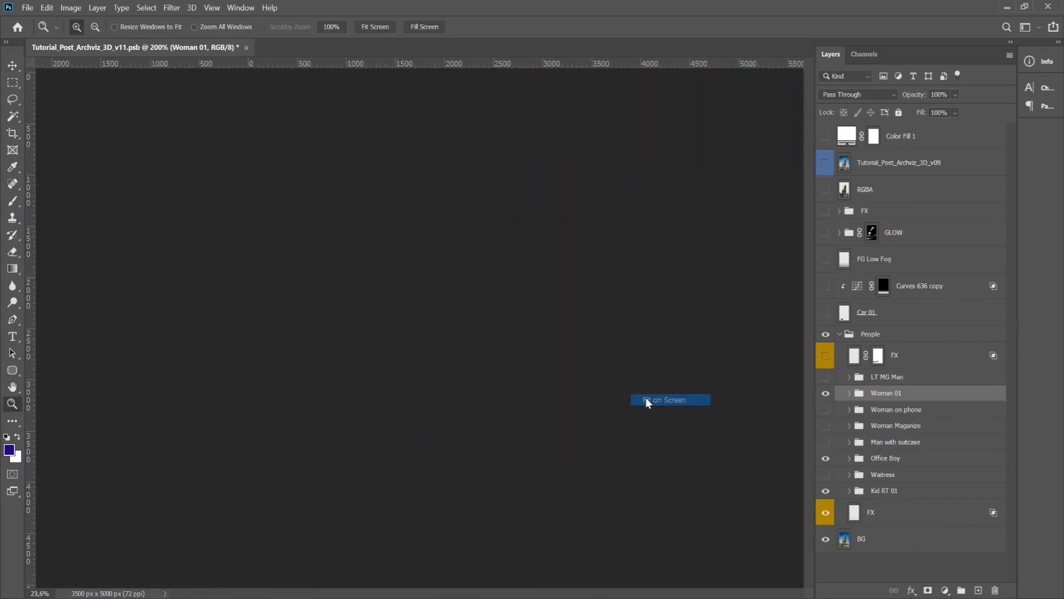
click(352, 547)
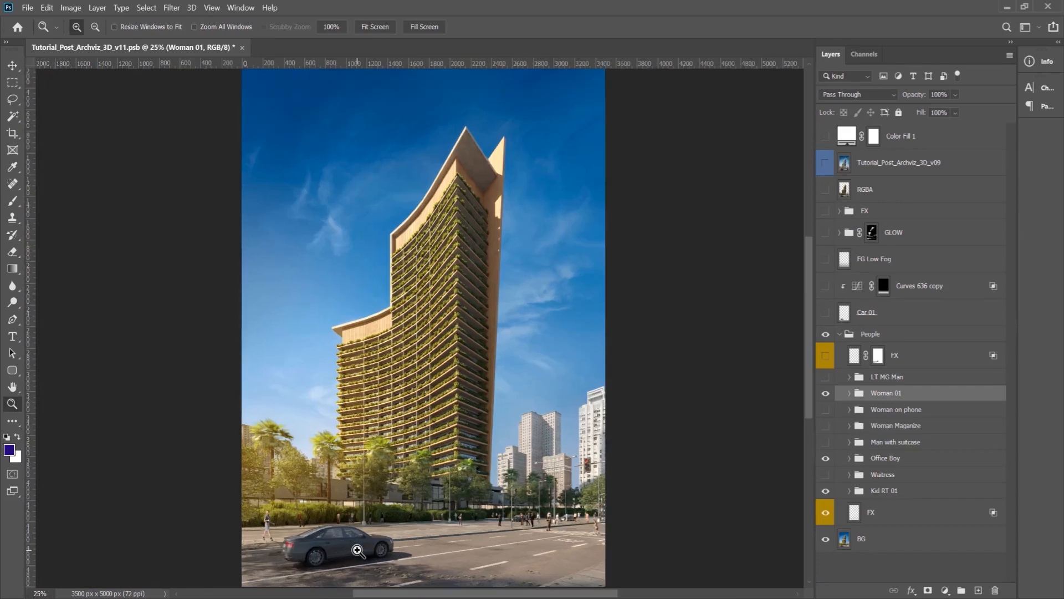
click(356, 534)
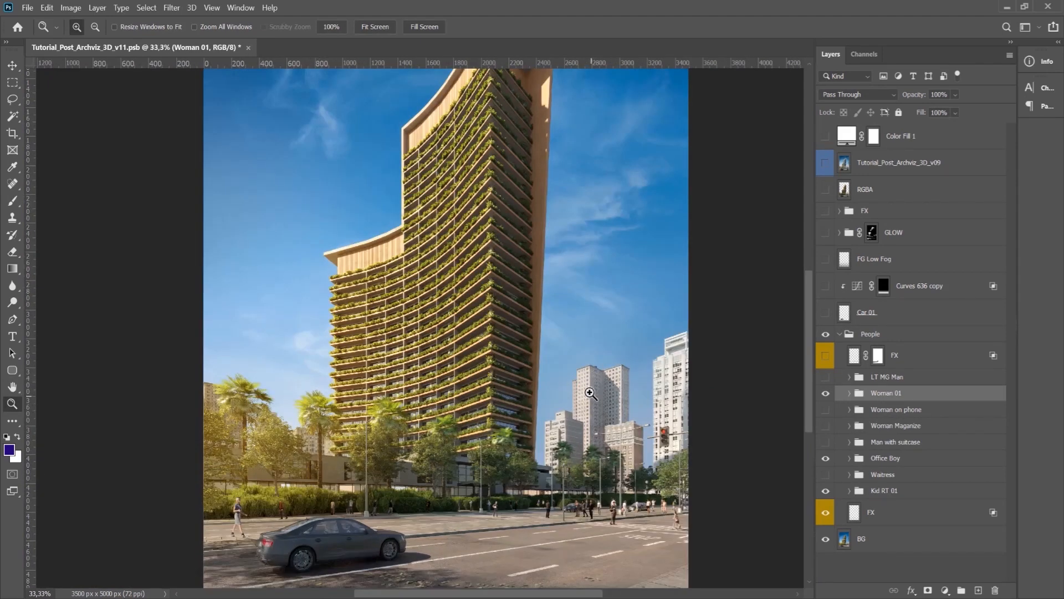
click(514, 501)
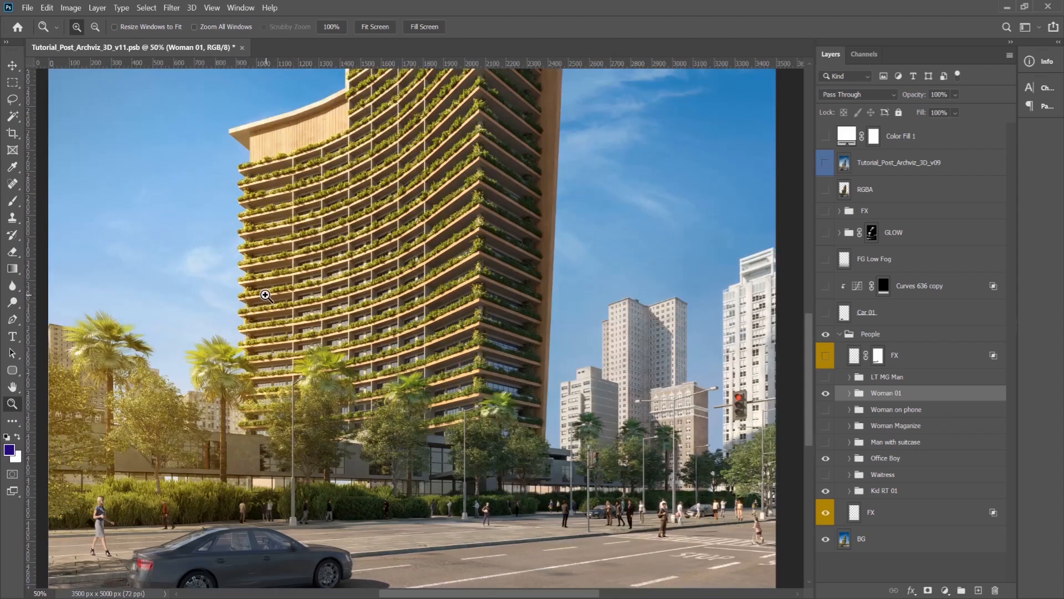
key(v)
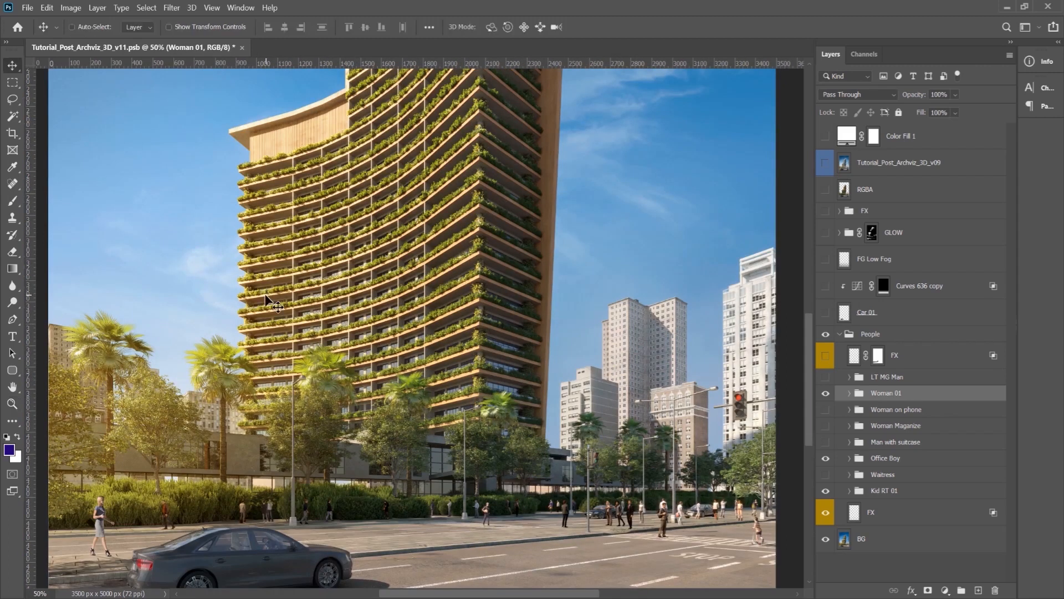
drag(316, 476, 321, 381)
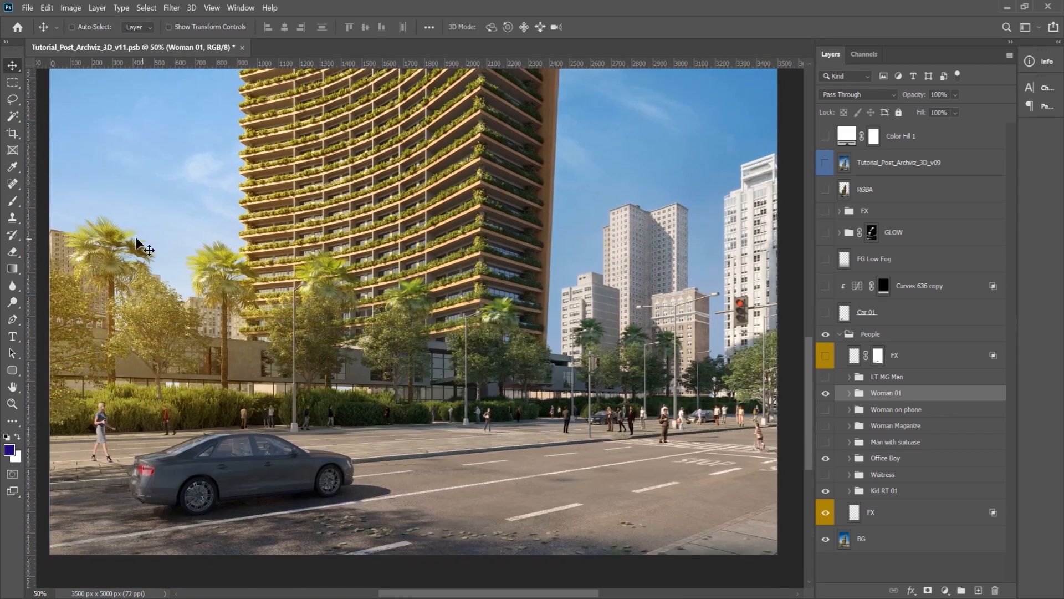
Scale the Shadow group inside the Woman 01 group to 50% height, keeping its width at 100%.
key(z)
click(76, 447)
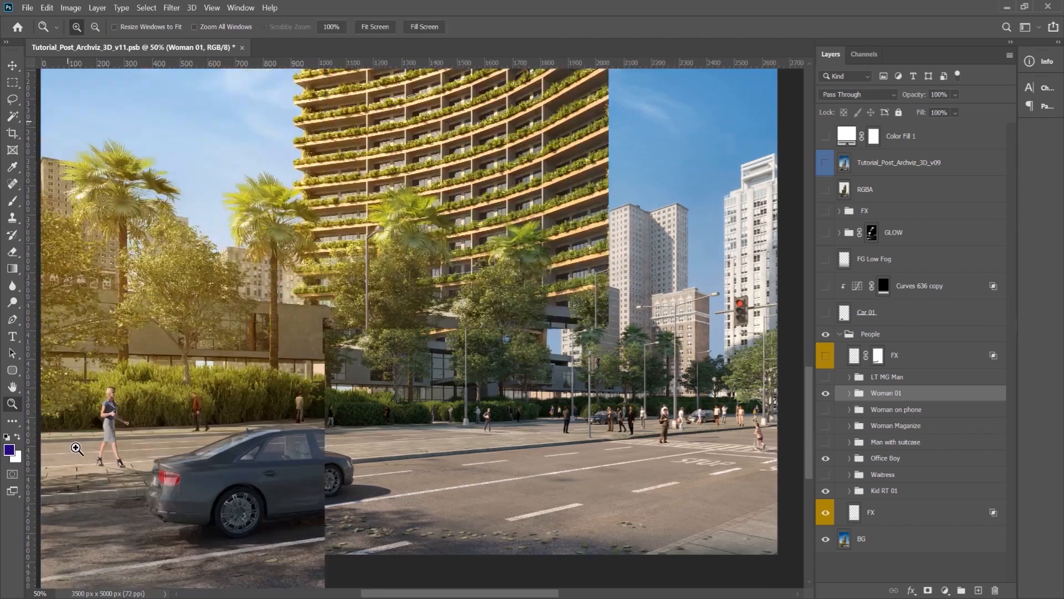
click(77, 448)
click(103, 478)
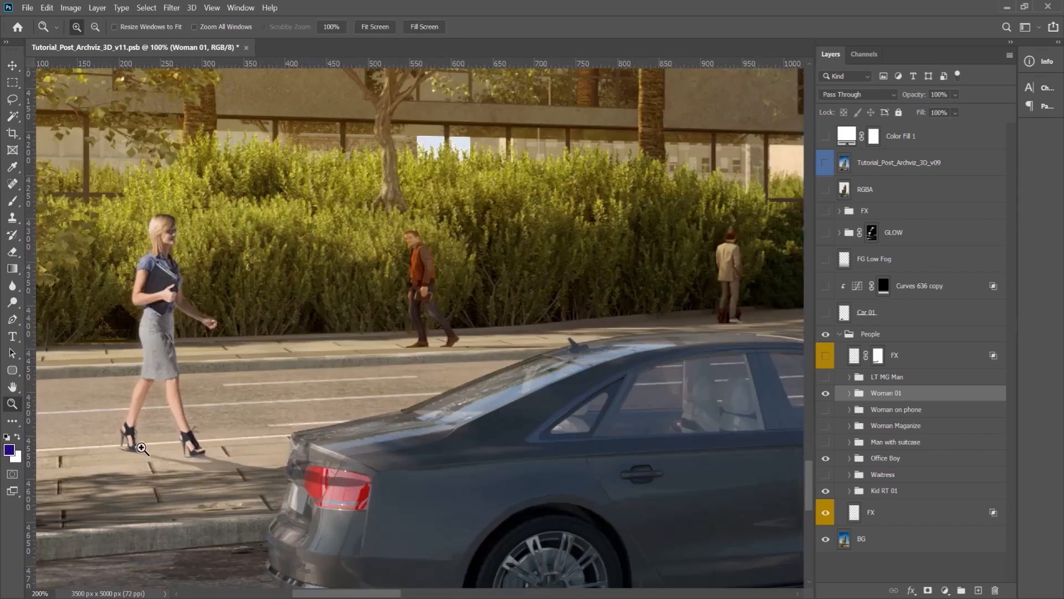
key(v)
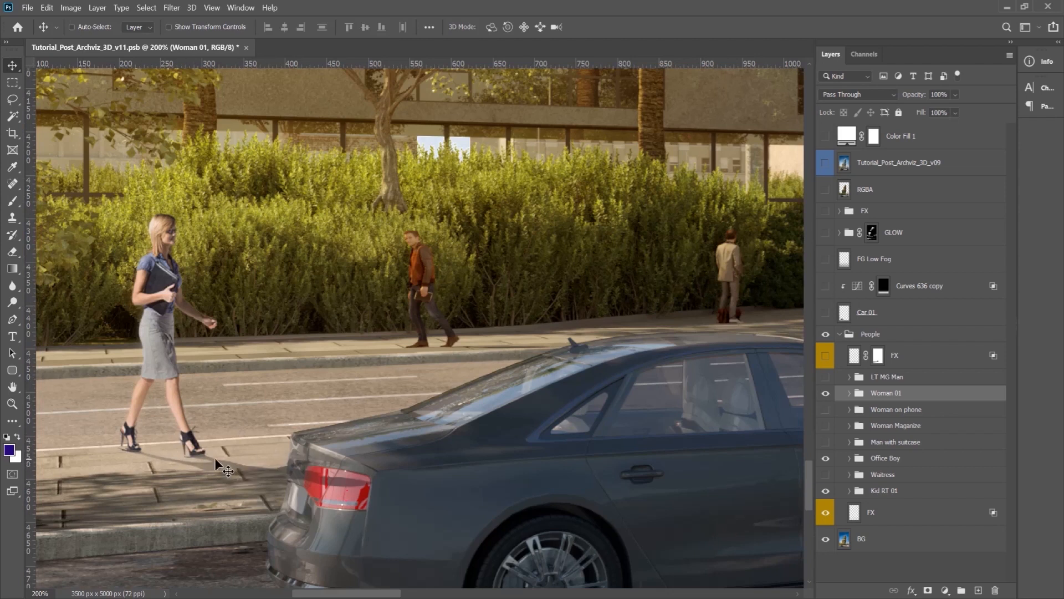
click(853, 394)
click(910, 451)
click(910, 470)
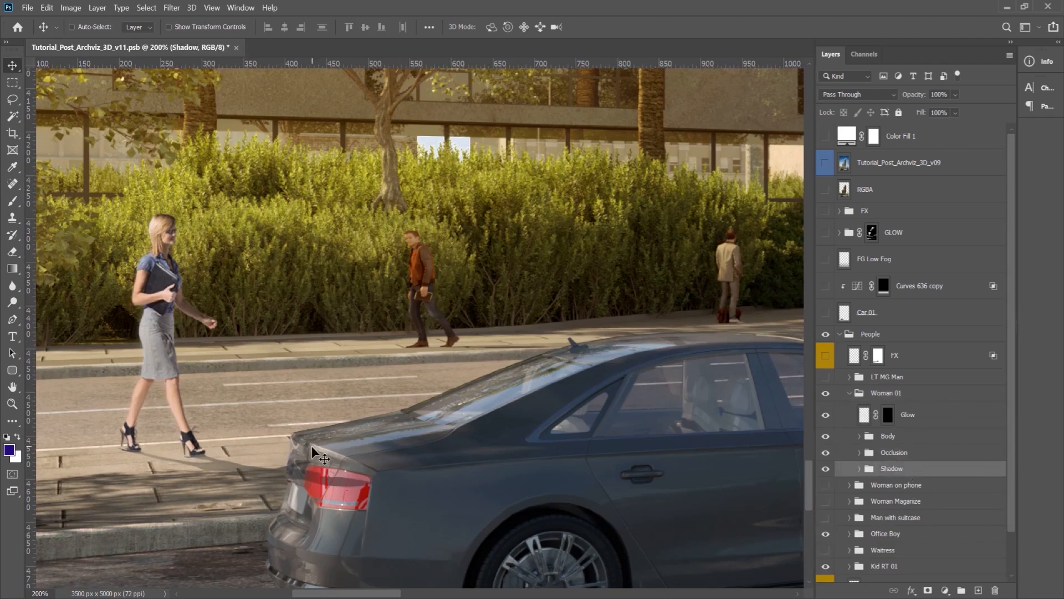
key(ctrl+t)
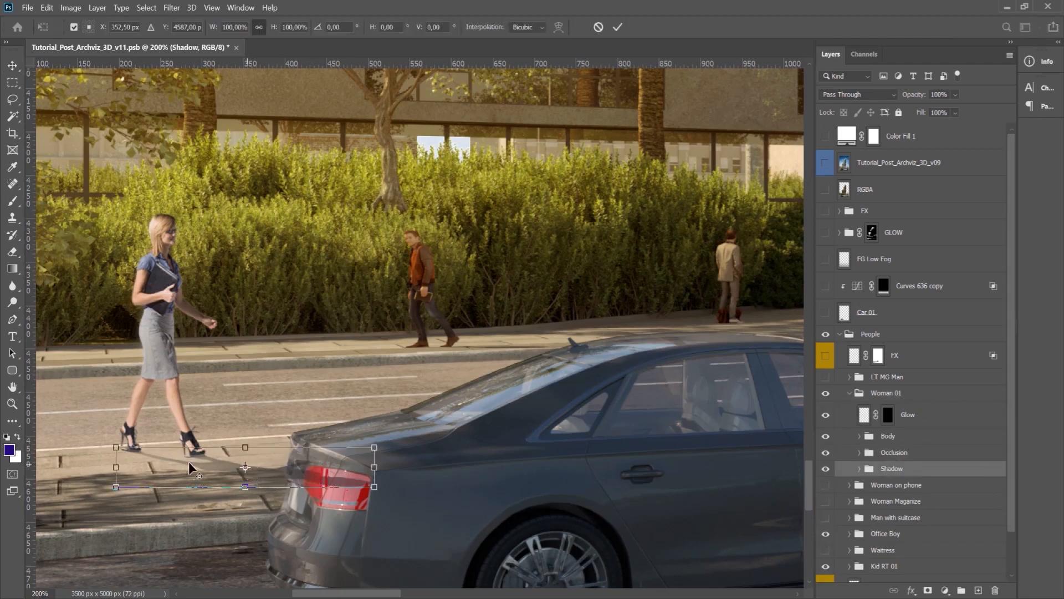
drag(245, 487, 246, 467)
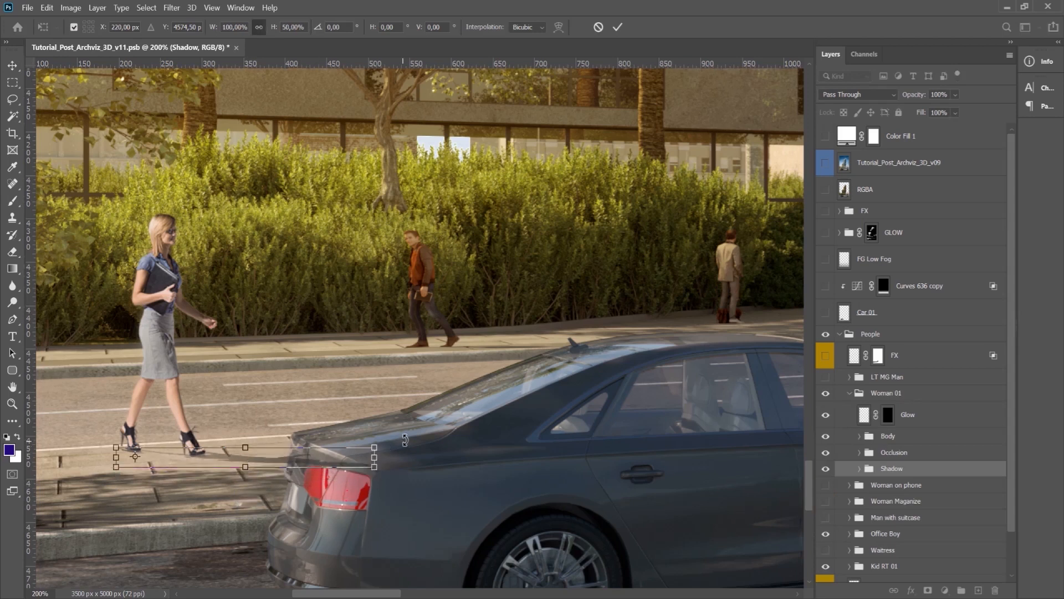
key(Return)
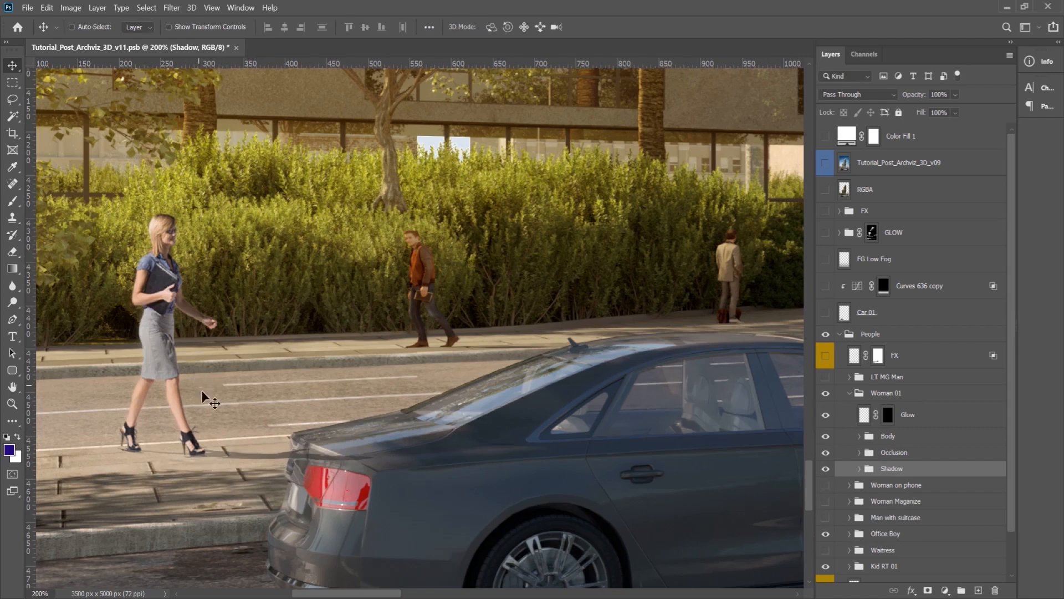
Compare the street with the walking woman's Shadow group hidden and shown, and nudge the shadow slightly vertically.
click(826, 469)
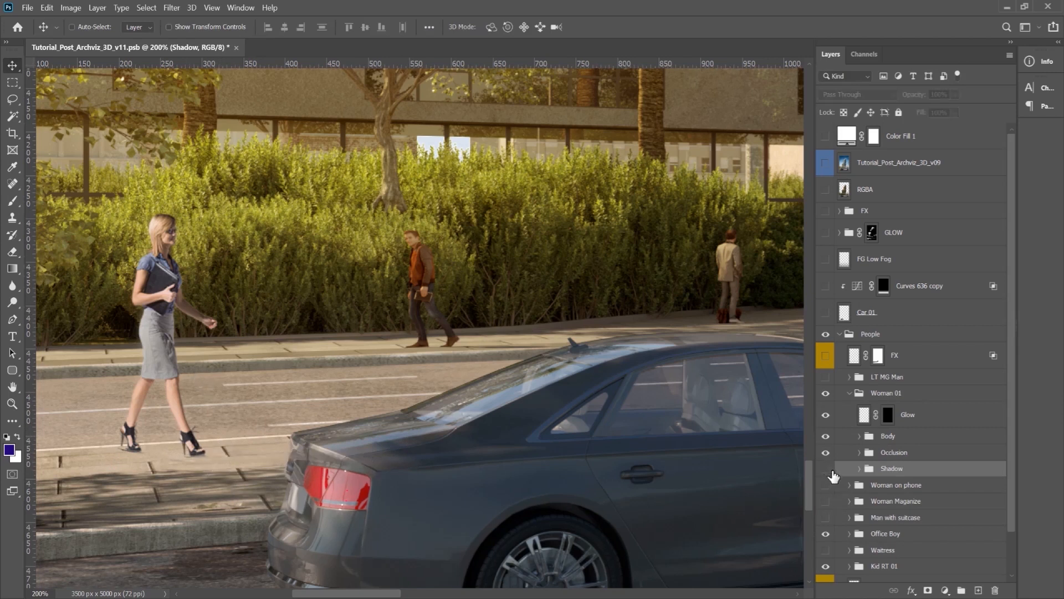
click(826, 469)
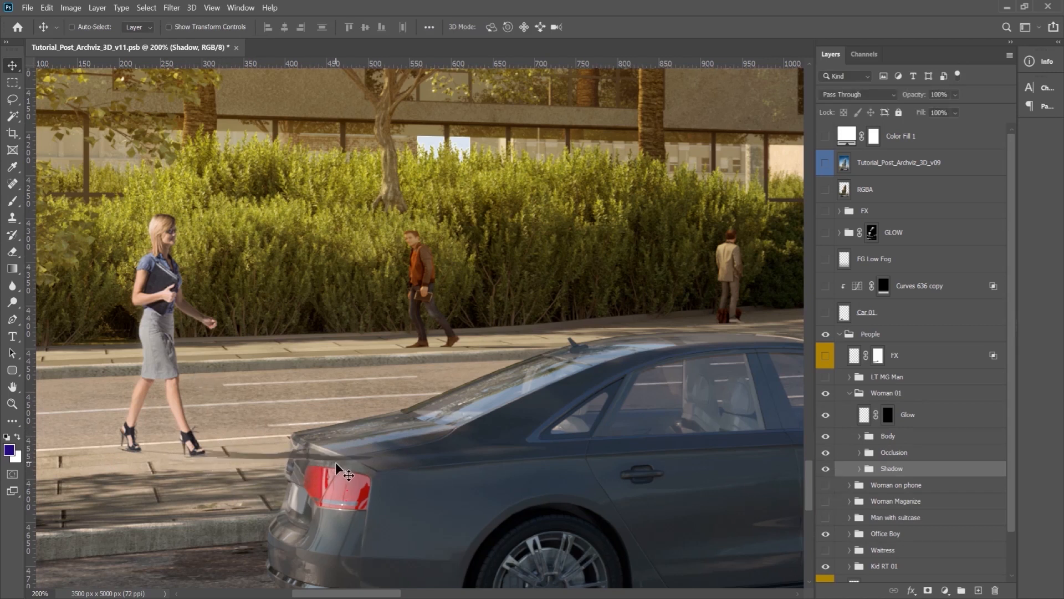
key(Down)
key(Down)
key(Down)
key(Down)
key(Down)
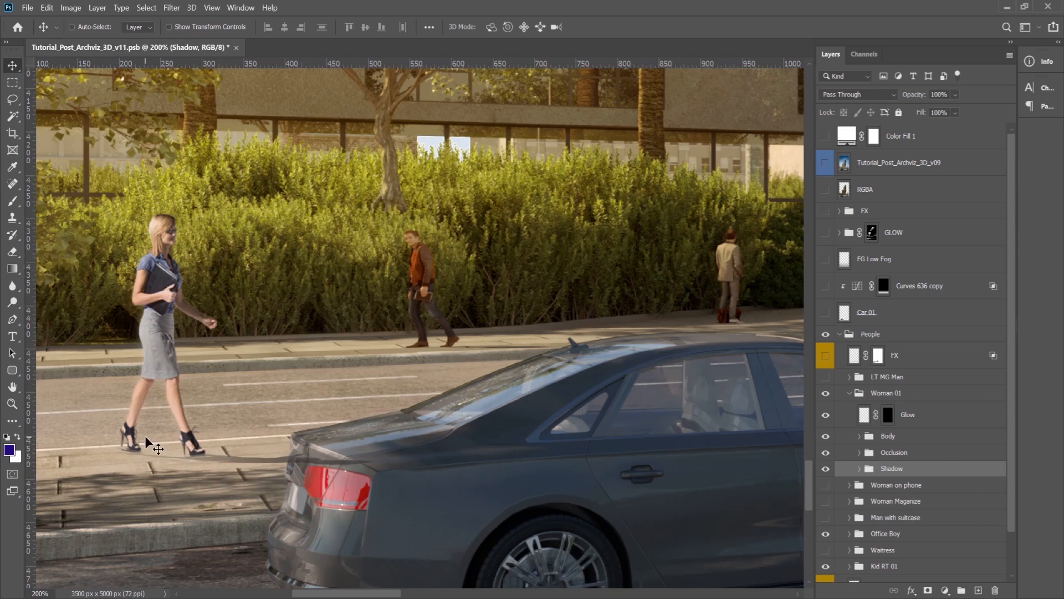
drag(277, 416, 277, 412)
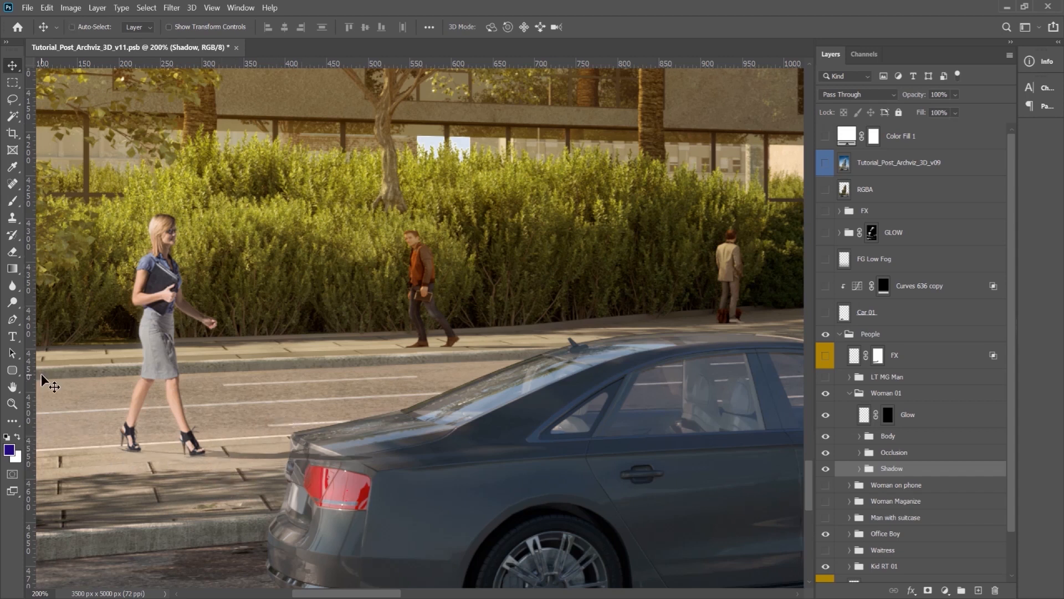
Undo the move and height scaling of the walking woman's shadow.
click(12, 404)
right_click(247, 475)
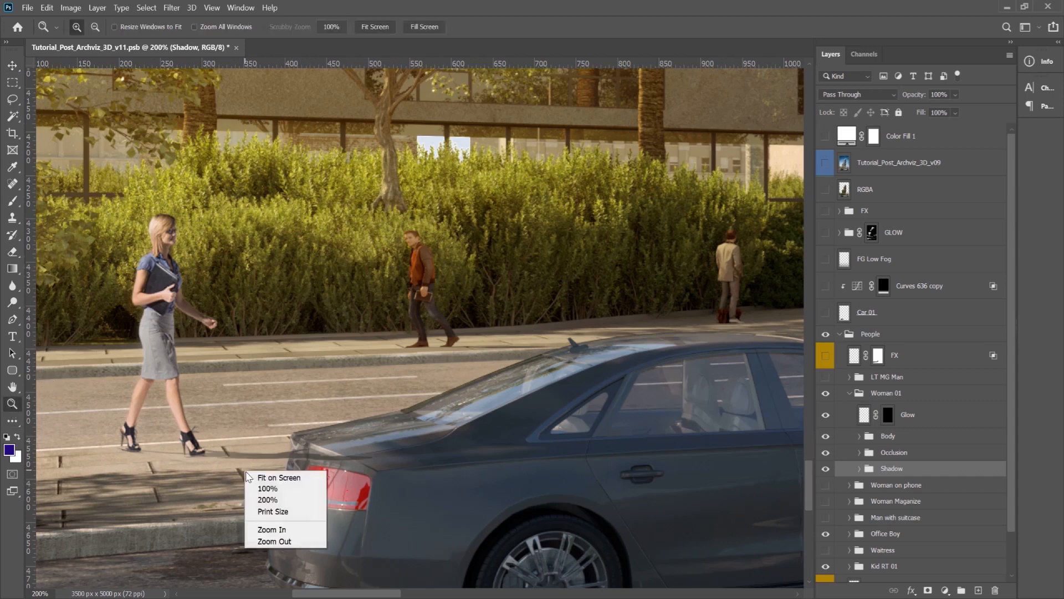
click(279, 542)
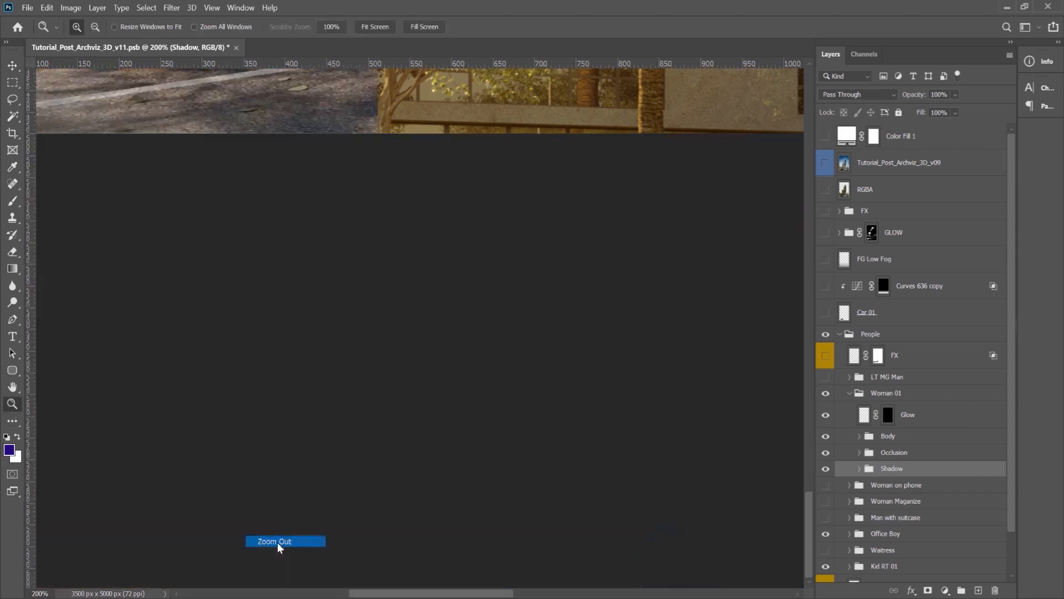
key(ctrl+)
key(v)
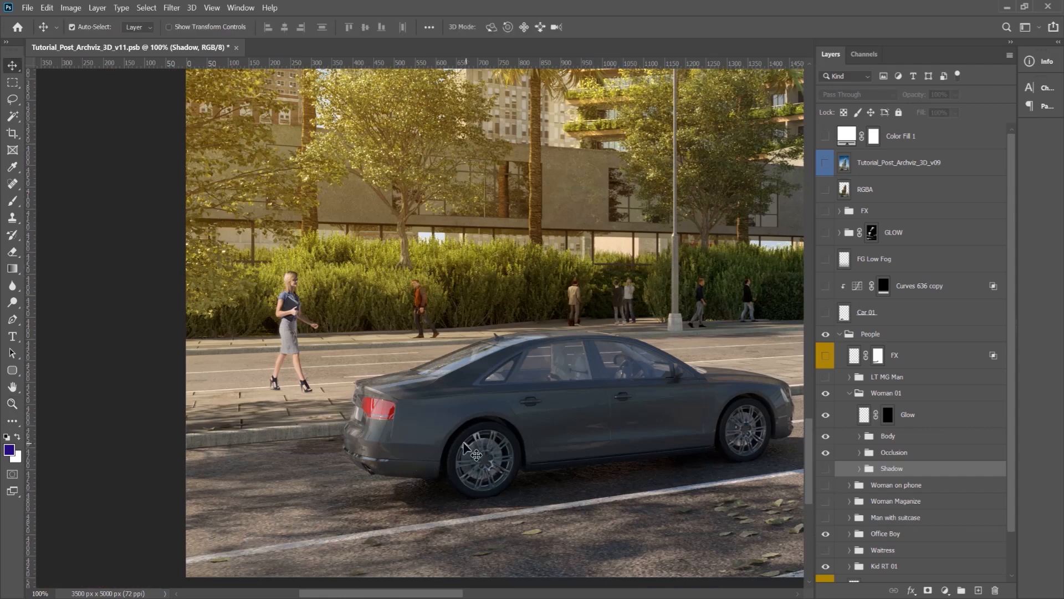
key(ctrl+)
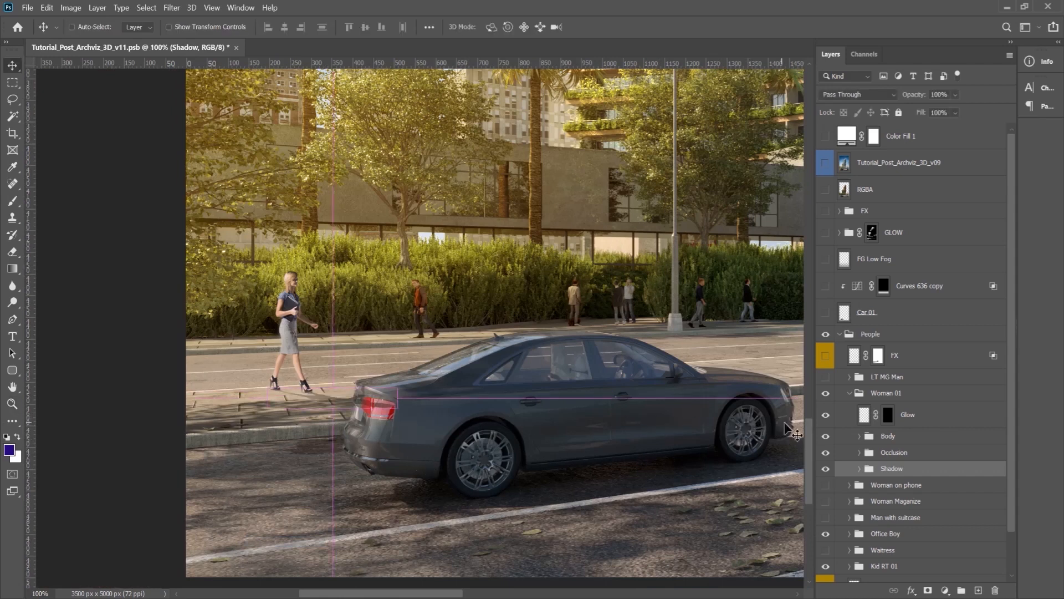
Collapse the Woman 01 group, then show and select the LT MG Man group beside the walking woman.
click(849, 392)
click(825, 377)
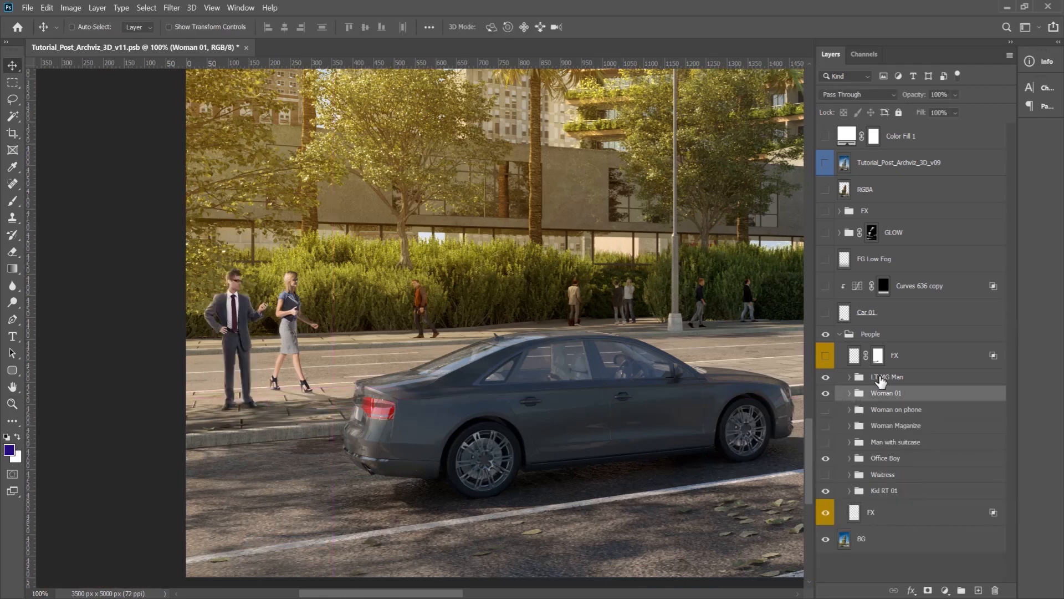
click(881, 378)
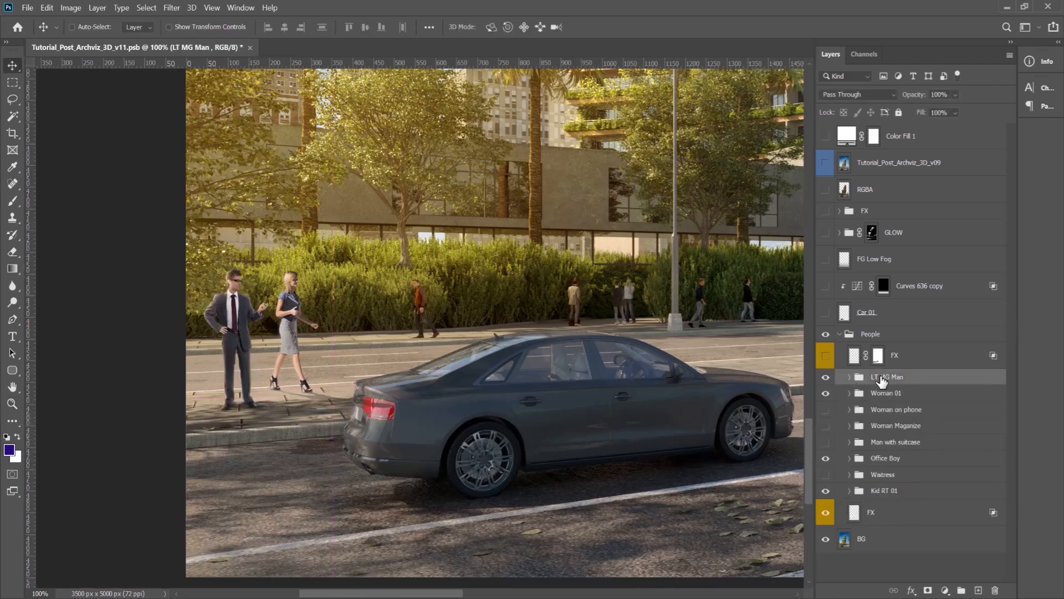
click(11, 404)
click(237, 347)
click(236, 348)
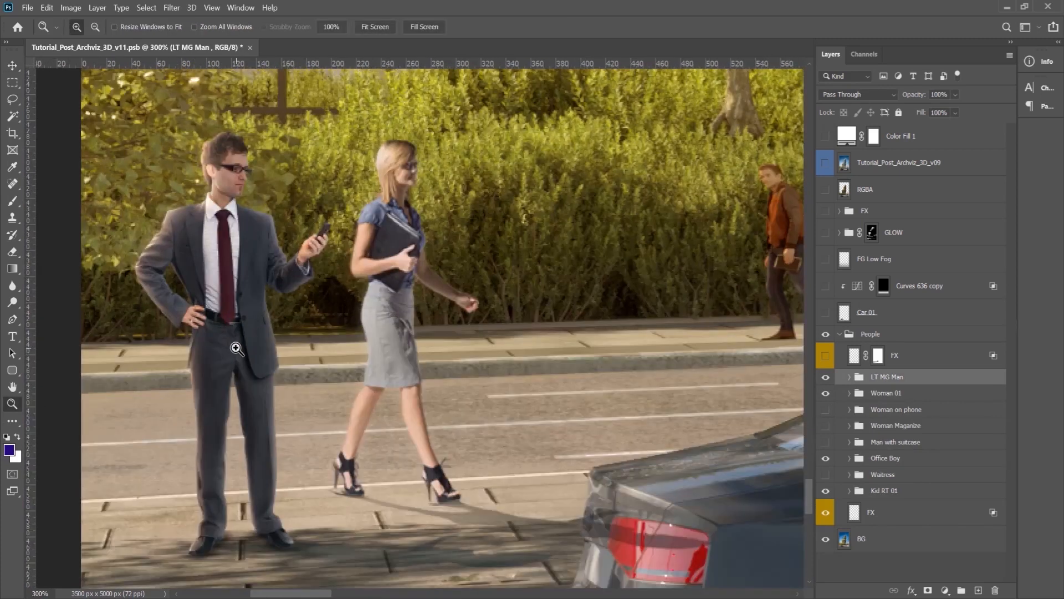
key(v)
drag(548, 372, 550, 364)
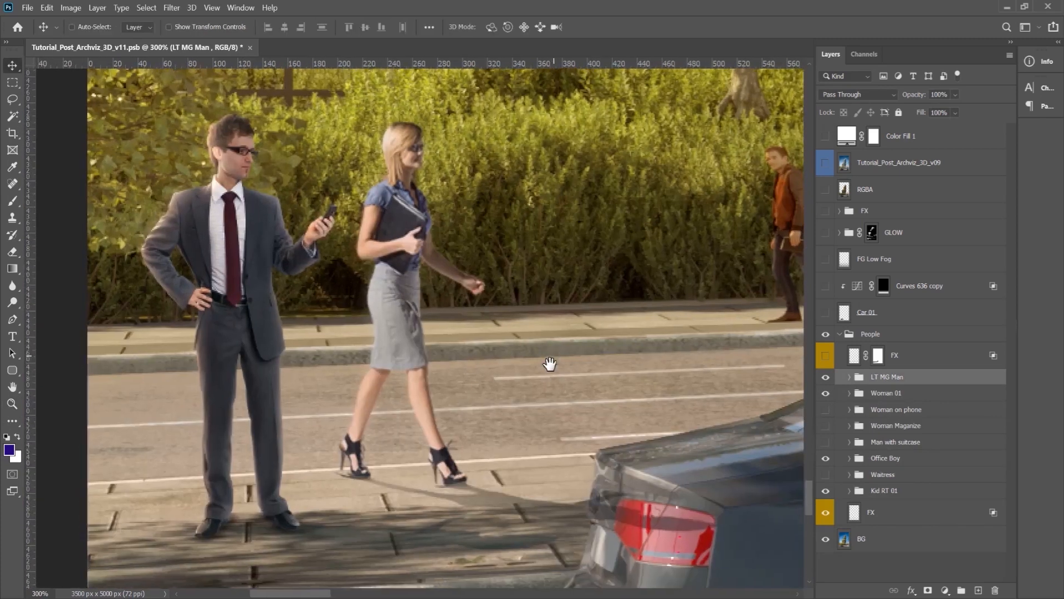
Expand the LT MG Man and Body groups and hide the Glow layer and all Body layers, keeping Occlusion and Shadow shown.
click(849, 378)
click(859, 419)
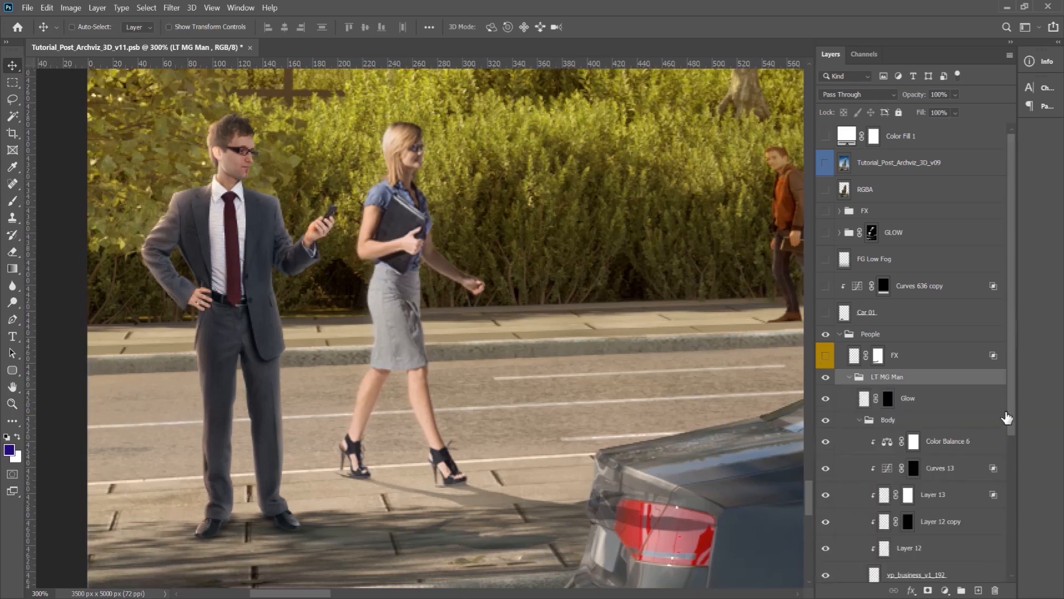
drag(1006, 424, 1011, 477)
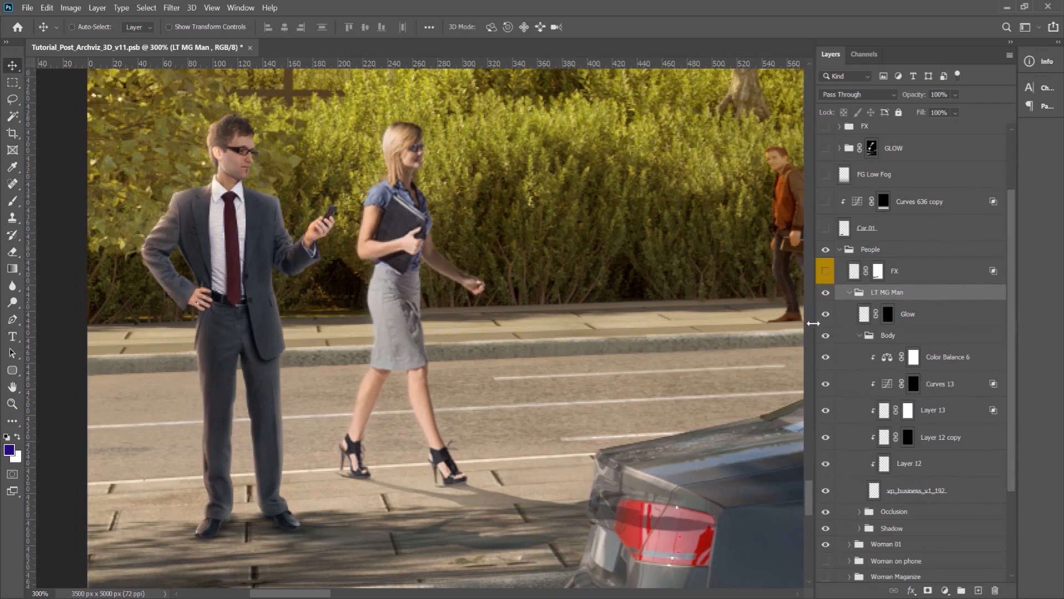
drag(837, 365, 826, 522)
click(827, 513)
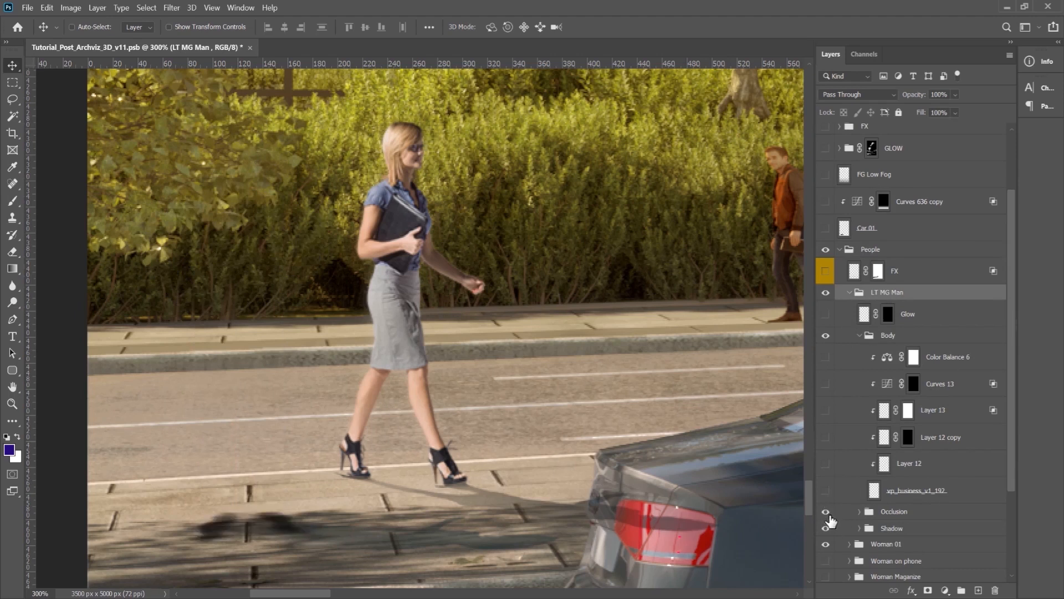
click(827, 529)
Expand the man's Shadow group and turn Layer 11 off and on to identify his cast shadow.
click(859, 528)
drag(1010, 463, 1011, 486)
drag(509, 473, 488, 421)
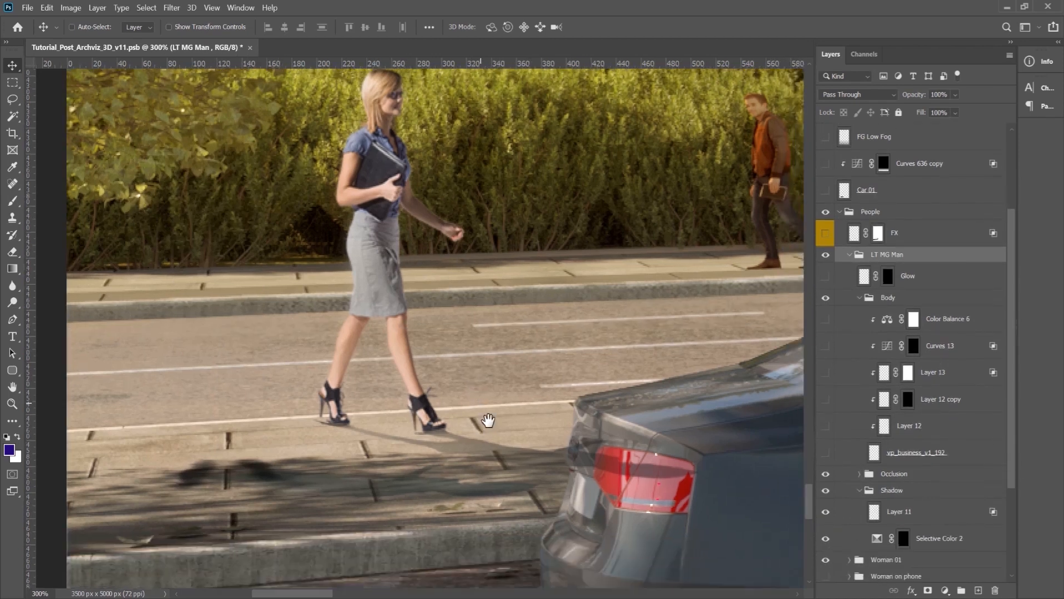
click(944, 519)
click(826, 512)
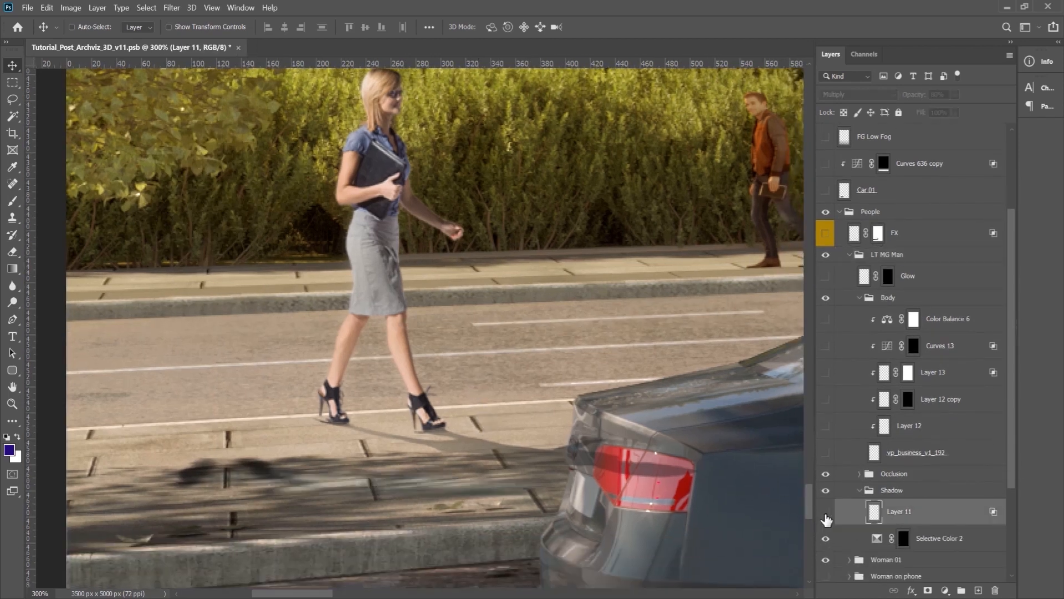
click(826, 511)
Inspect the blending options of shadow Layer 11, including its Blend If range, and cancel without changes.
right_click(926, 516)
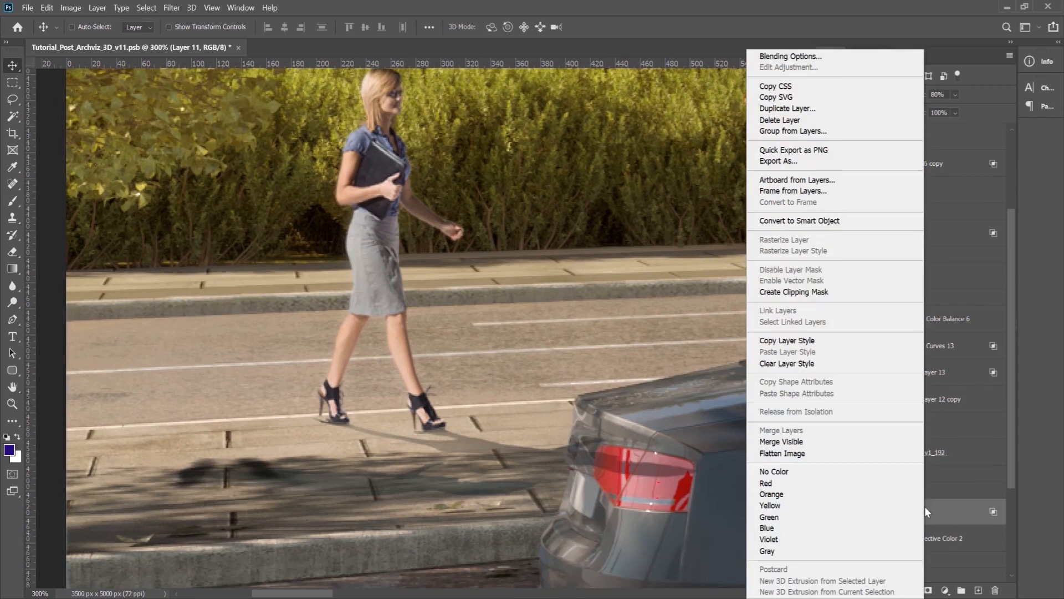
click(848, 58)
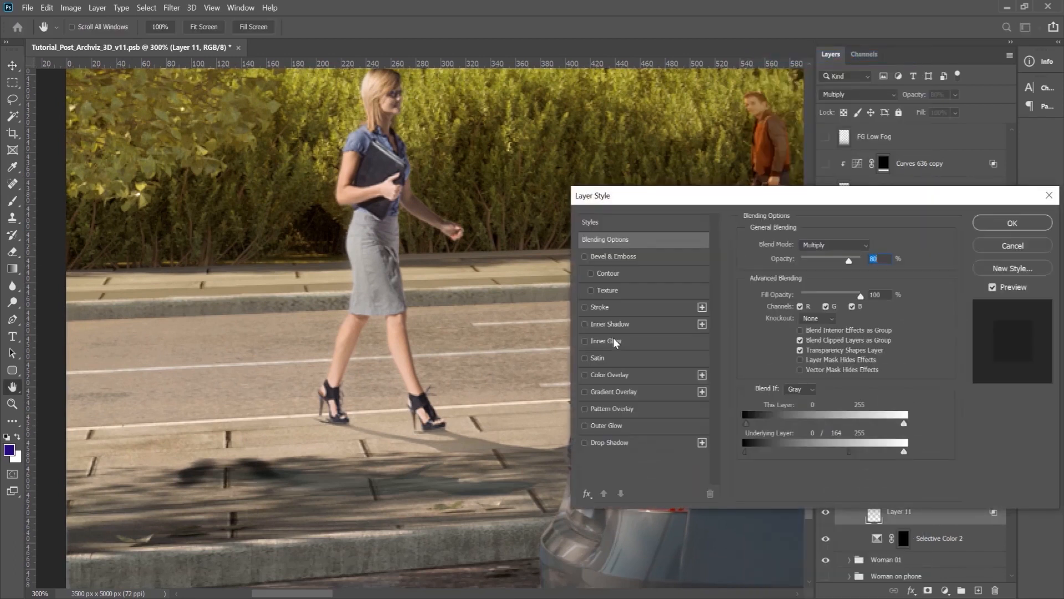
click(1023, 249)
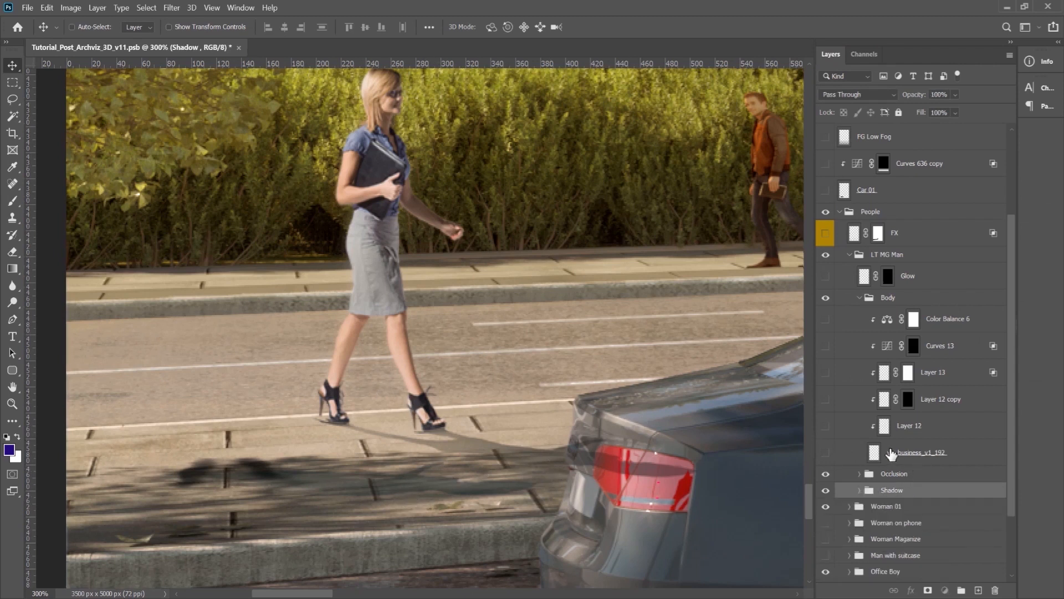
Select and show the man's base cutout layer vp_business_v1_192 without its adjustment layers.
click(915, 452)
click(826, 453)
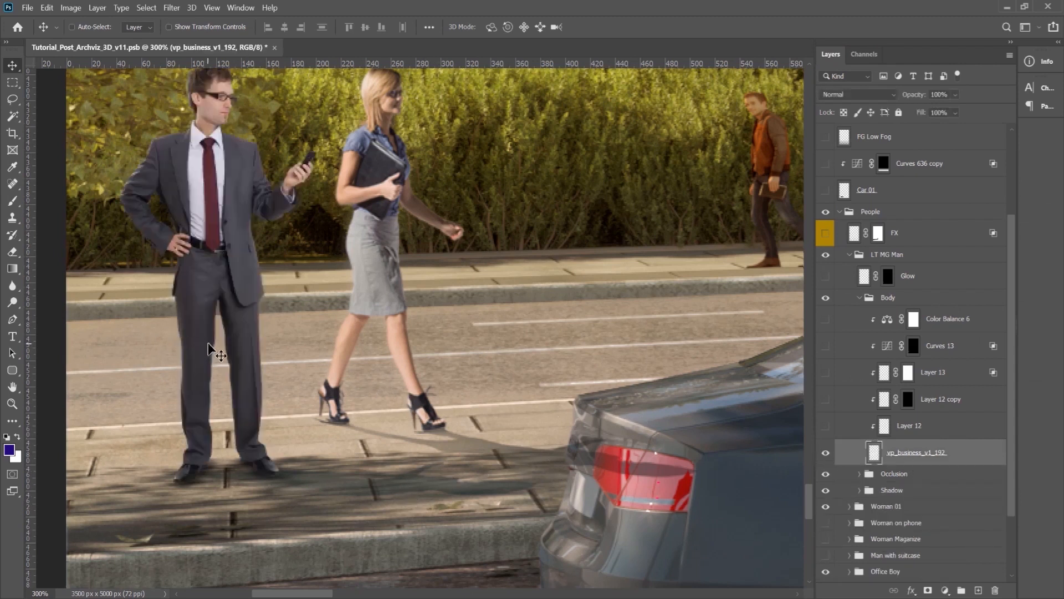
drag(269, 351, 306, 385)
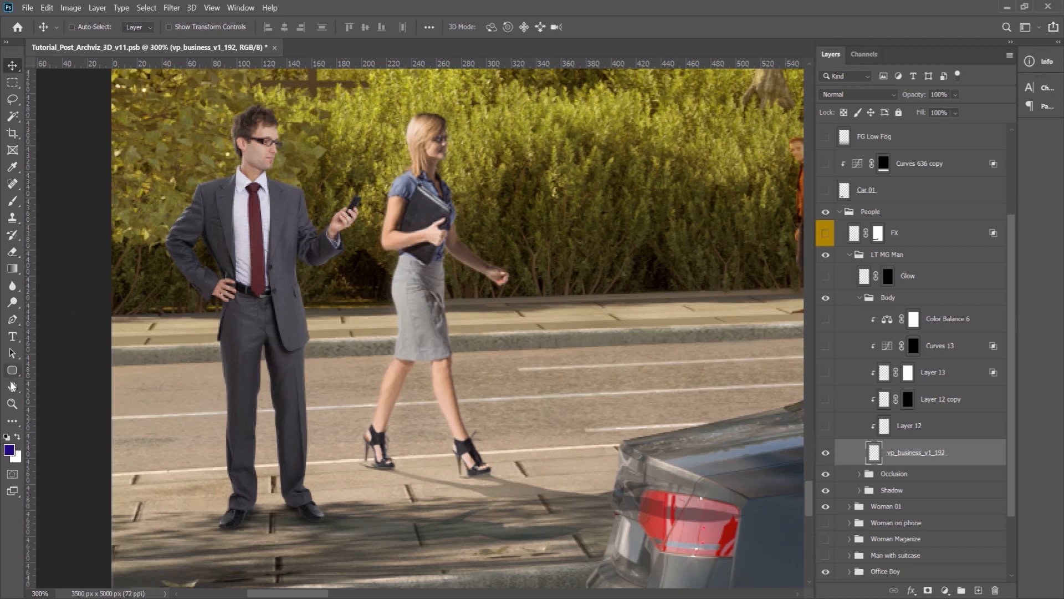
Examine the unadjusted suited man's edges and lighting up close against the walking woman and the hedge.
click(12, 404)
click(190, 236)
click(193, 239)
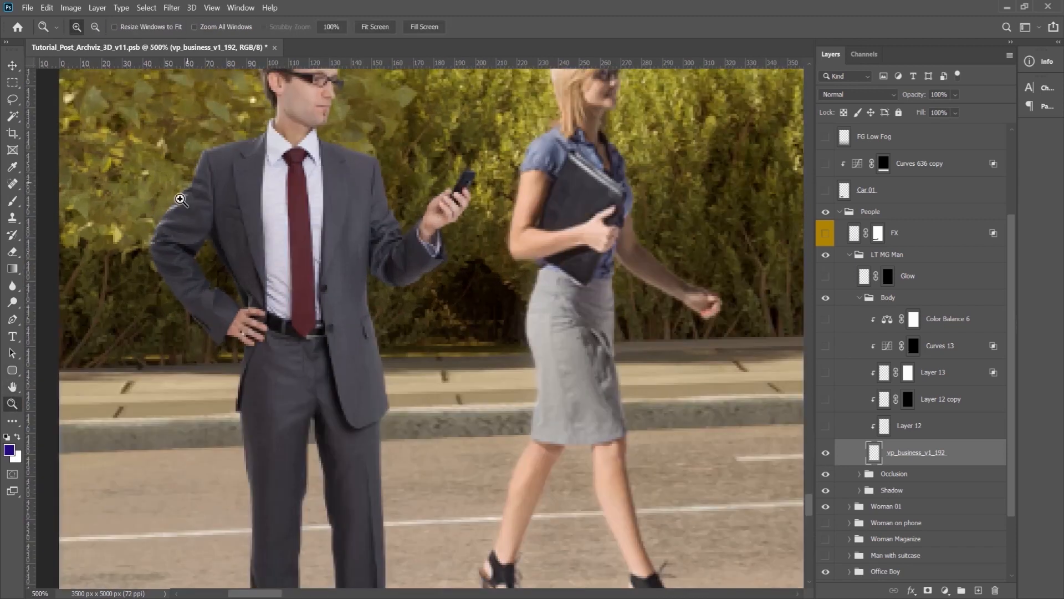
drag(361, 288, 353, 379)
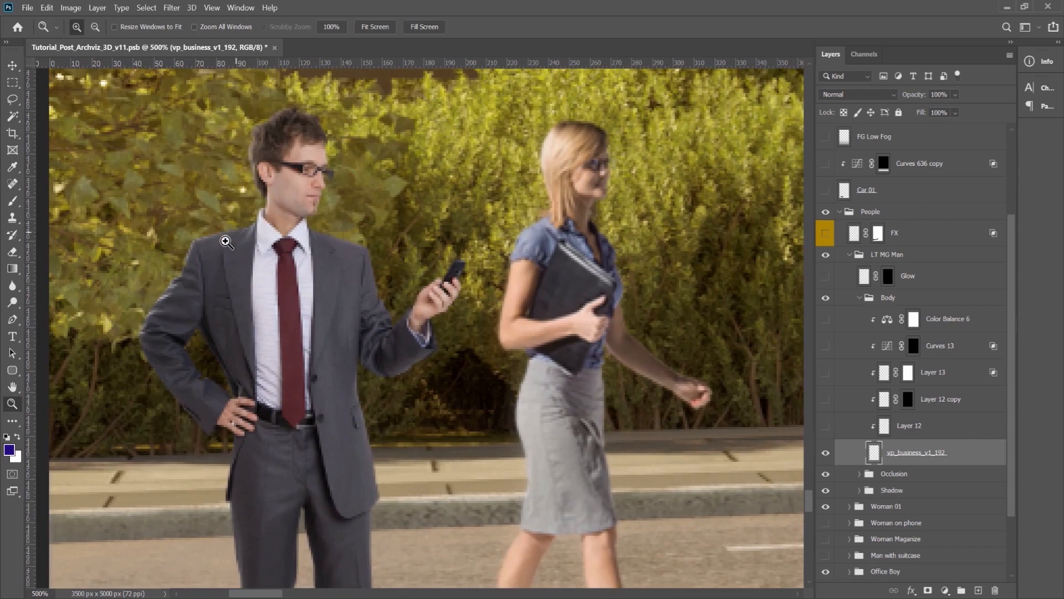
right_click(375, 344)
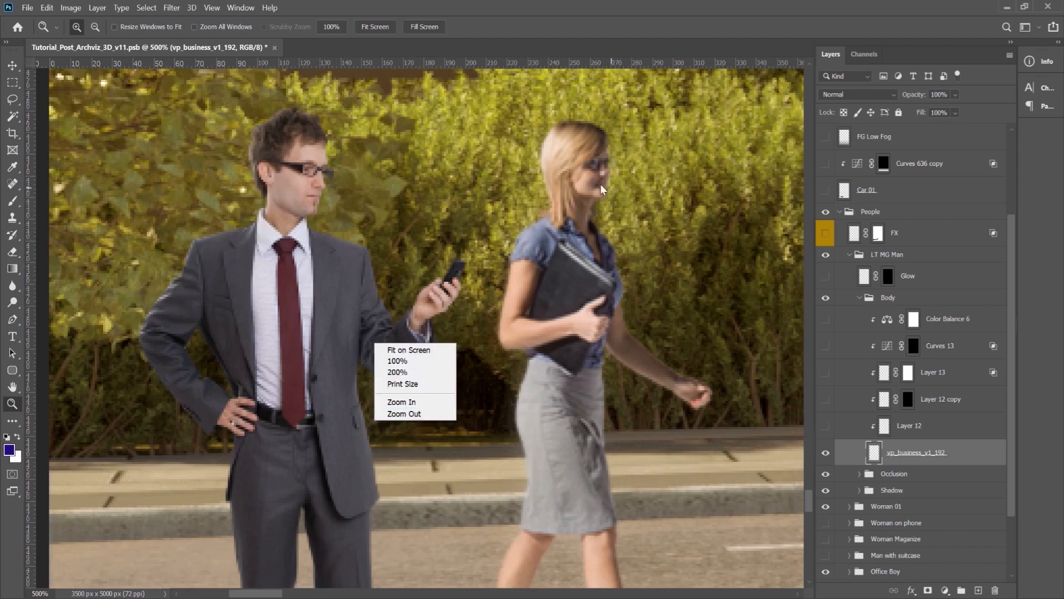
click(404, 414)
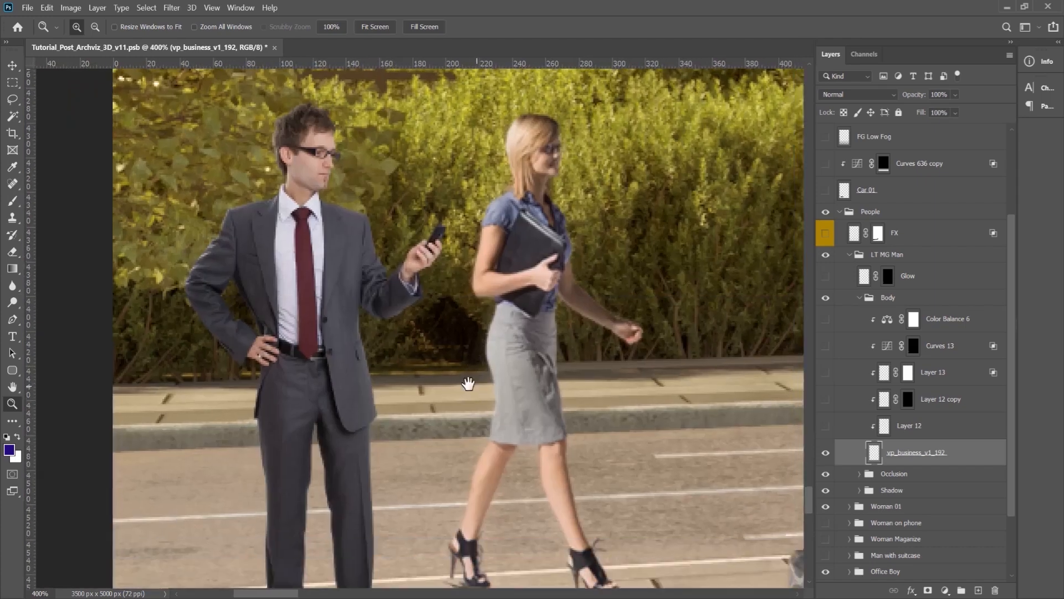
right_click(448, 381)
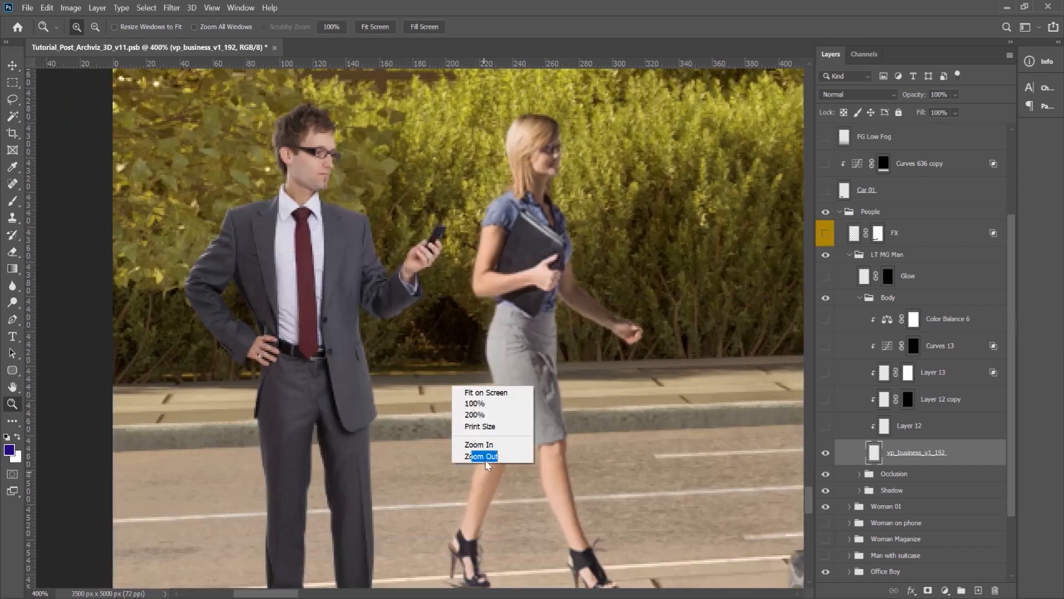
click(477, 450)
key(v)
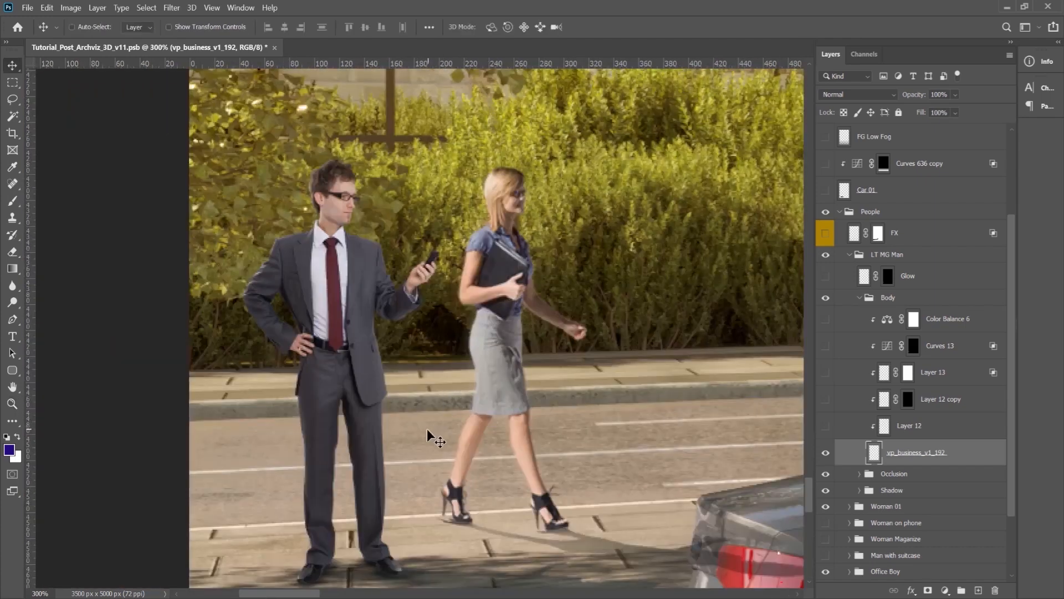
Show and select the overlay-blended Layer 12 clipped to the suited man's cutout.
drag(430, 421, 435, 384)
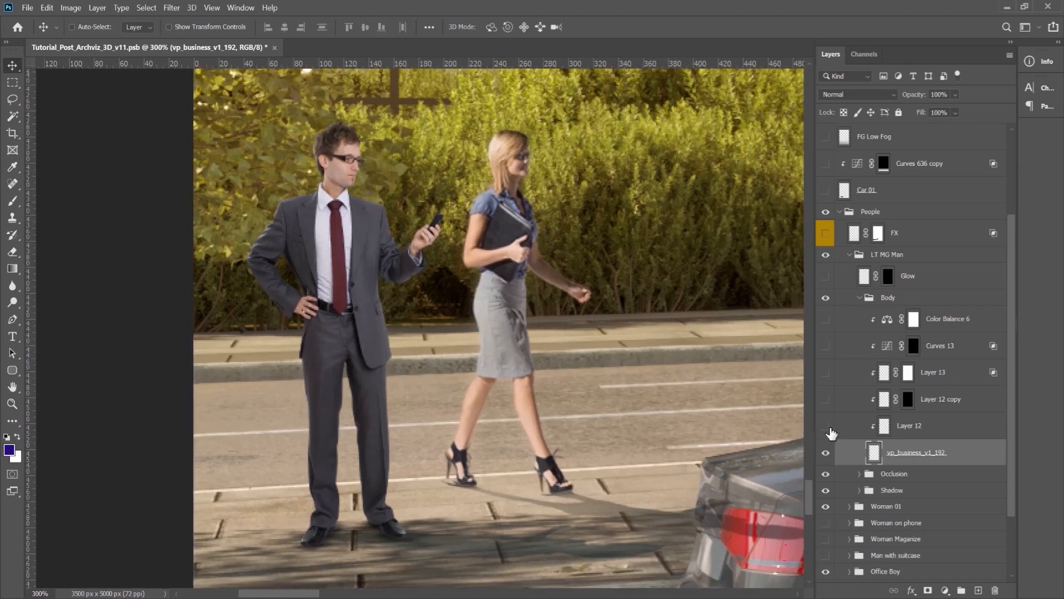
click(825, 426)
click(920, 438)
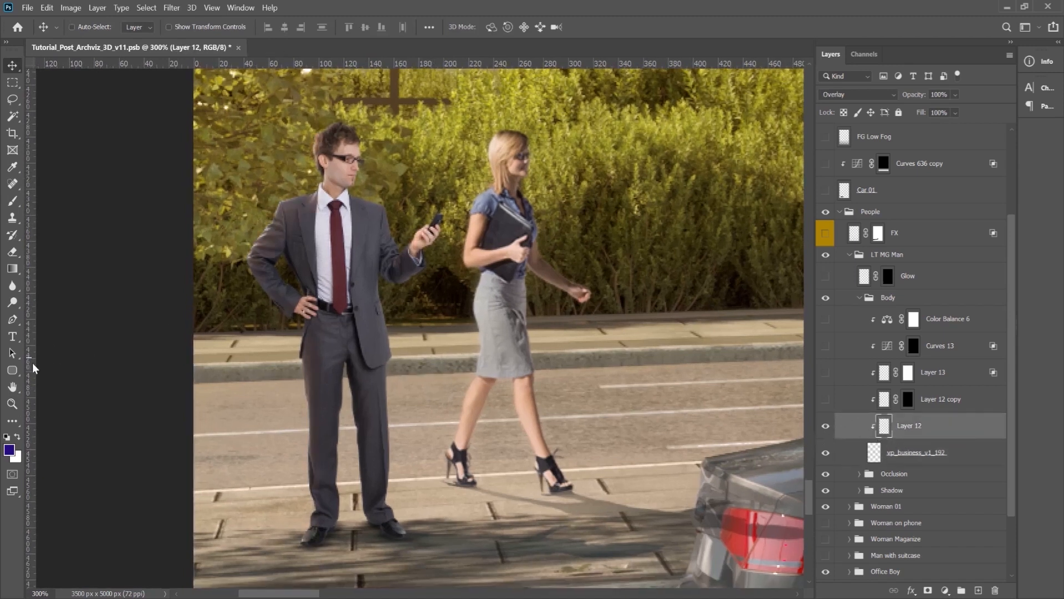
click(12, 404)
click(318, 299)
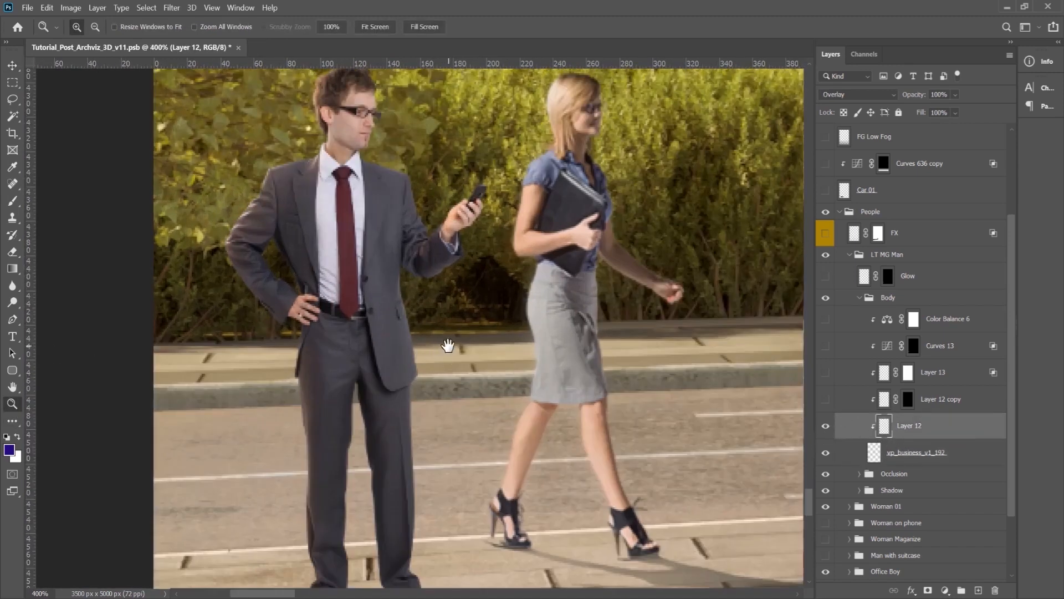
drag(448, 346, 446, 354)
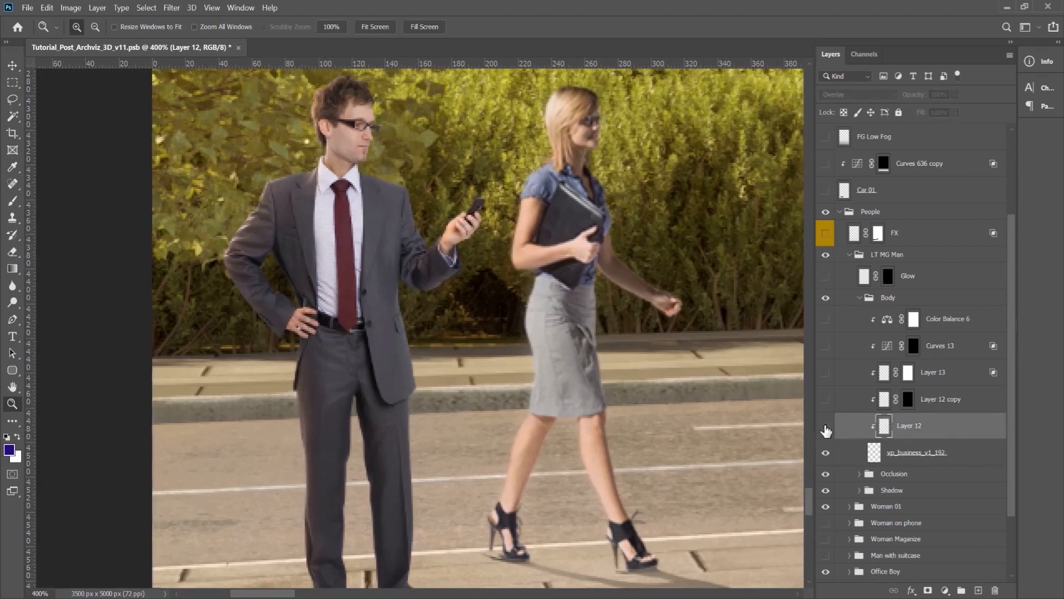
Turn Layer 12 off and on repeatedly to compare its effect on the man's jacket and sleeve up close.
click(825, 426)
click(826, 425)
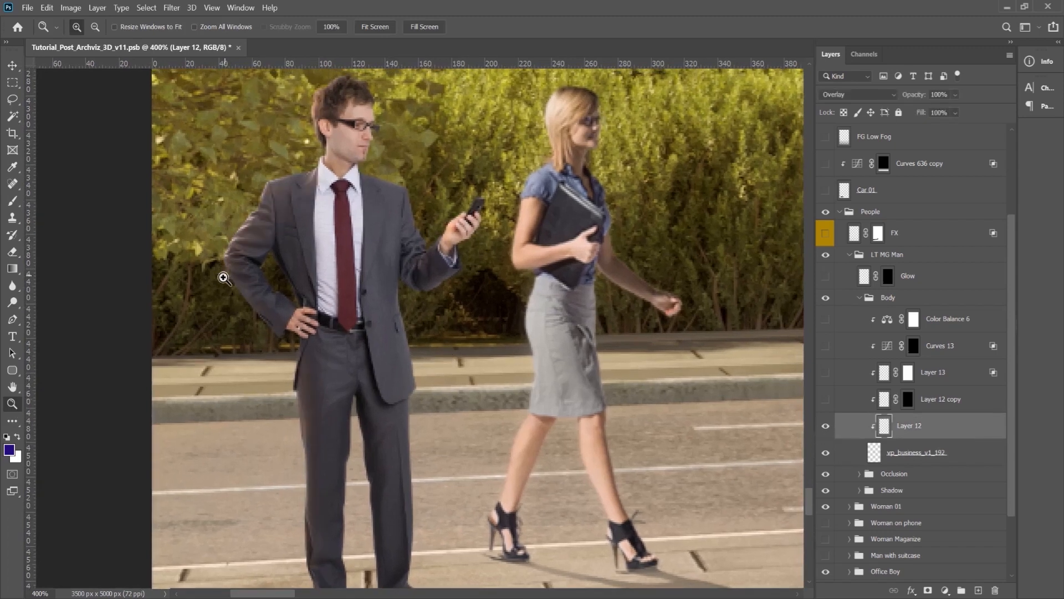
click(270, 268)
drag(394, 302, 409, 372)
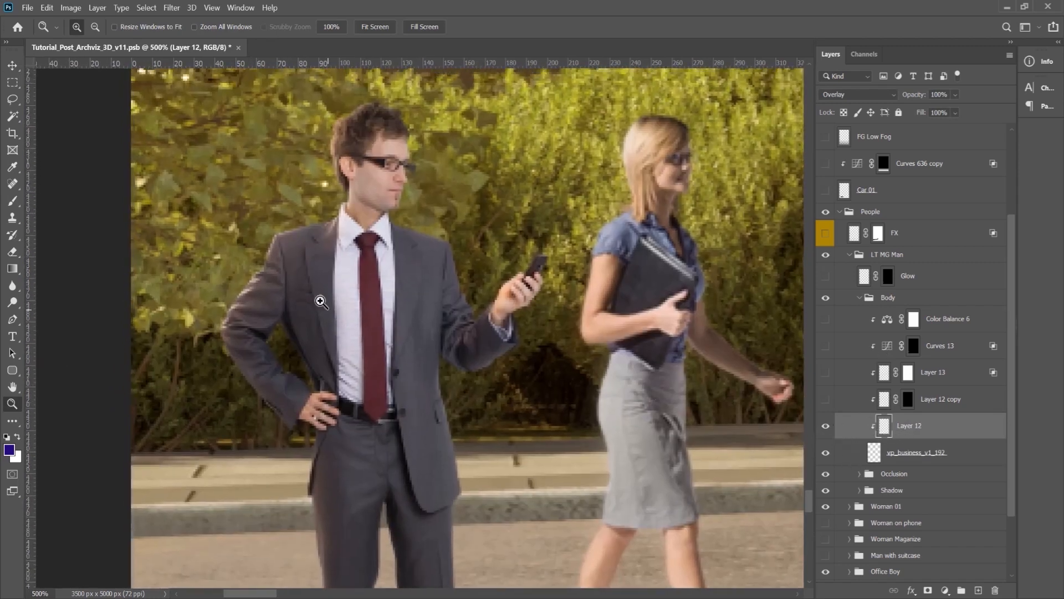
click(12, 66)
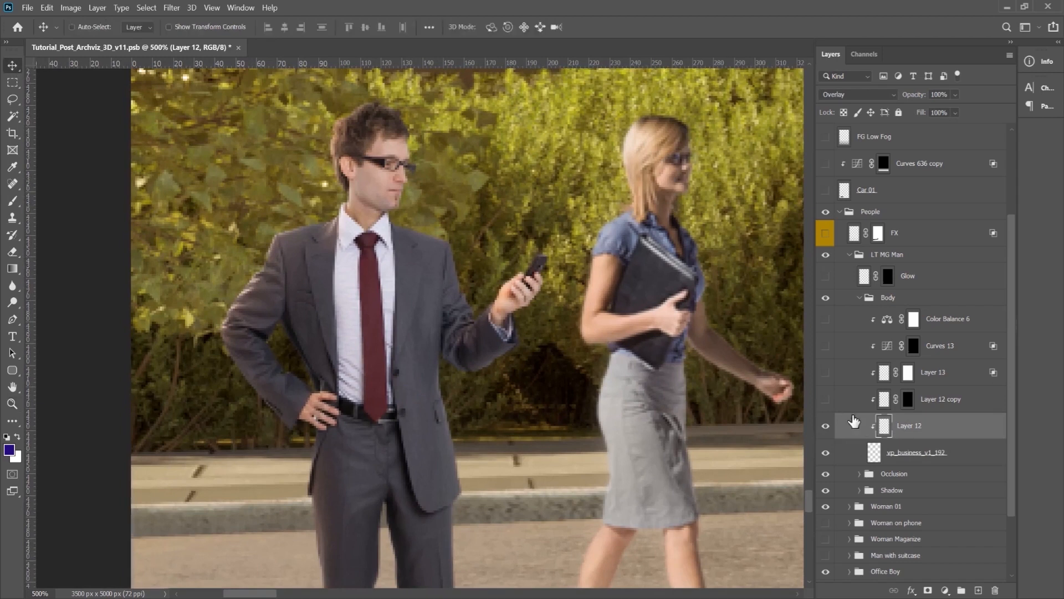
click(826, 426)
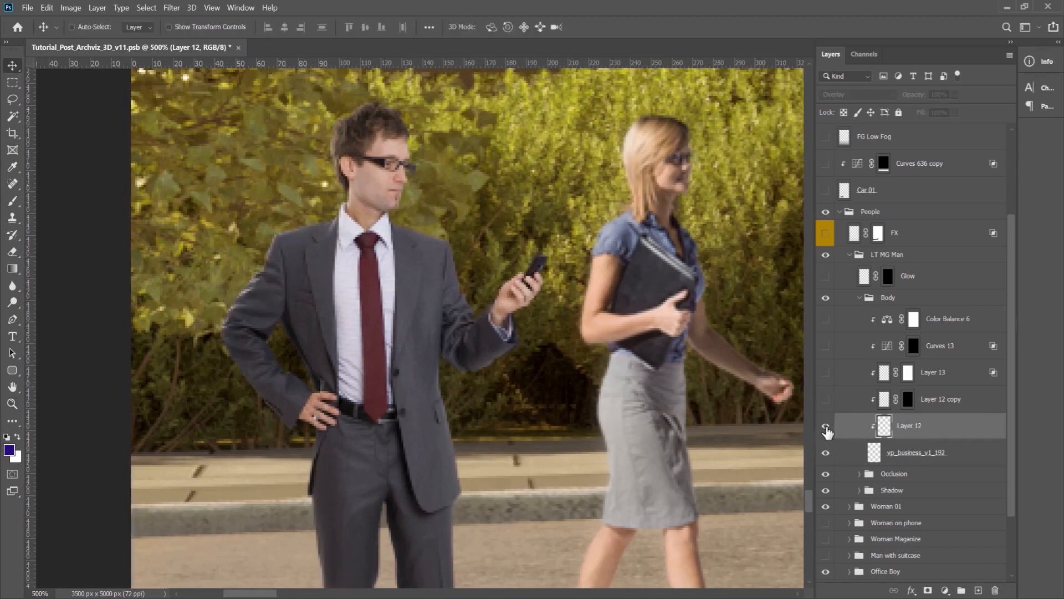
click(825, 426)
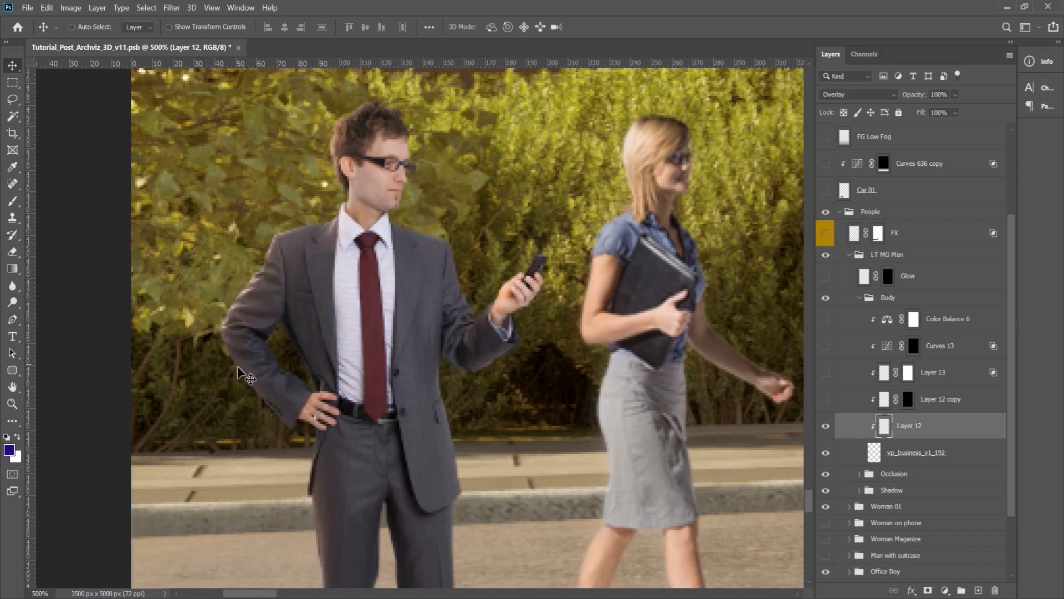
click(826, 426)
click(826, 426)
click(826, 427)
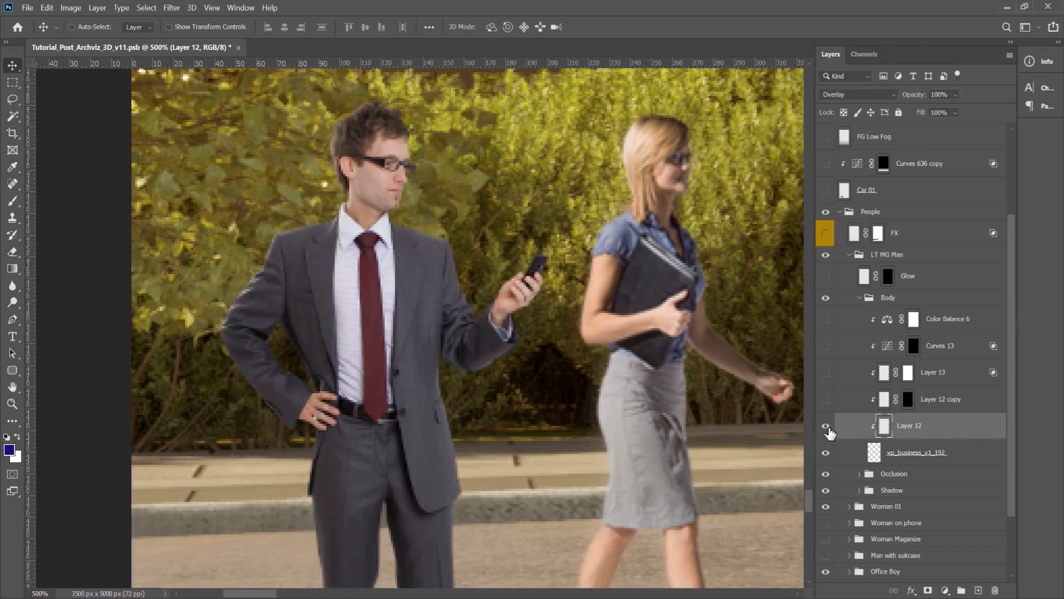
click(826, 427)
click(827, 427)
click(828, 427)
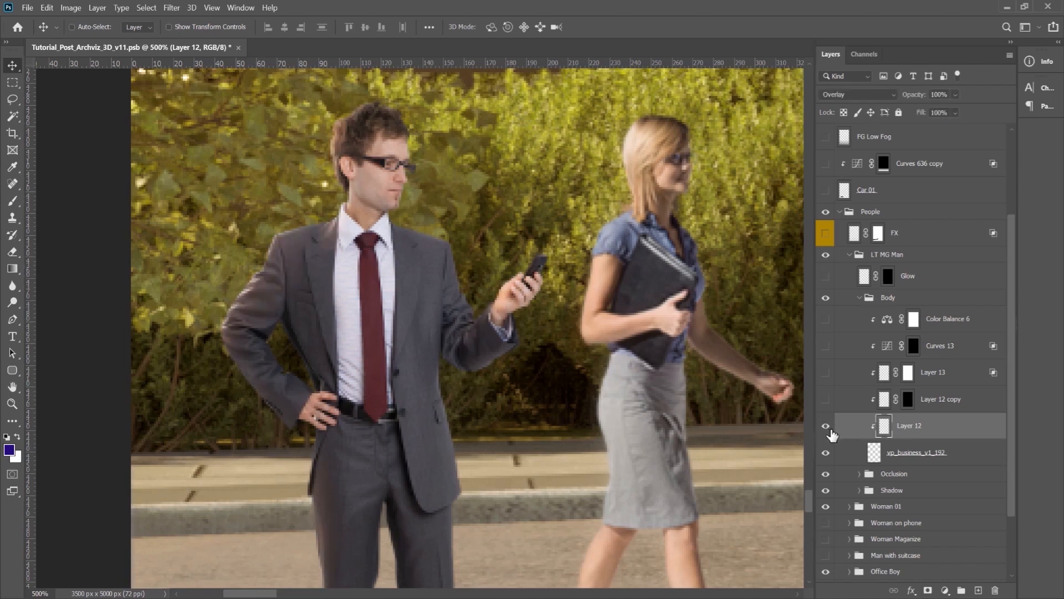
Compare Layer 12 copy and Layer 12 by toggling each, leaving both shown and Layer 12 copy selected.
click(826, 399)
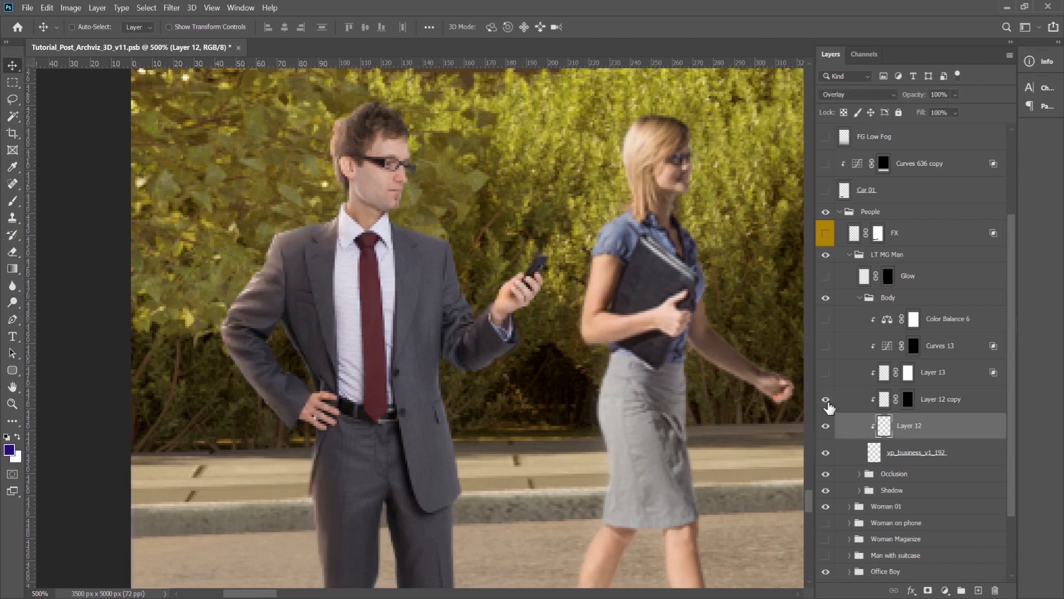
click(826, 399)
click(828, 427)
click(829, 428)
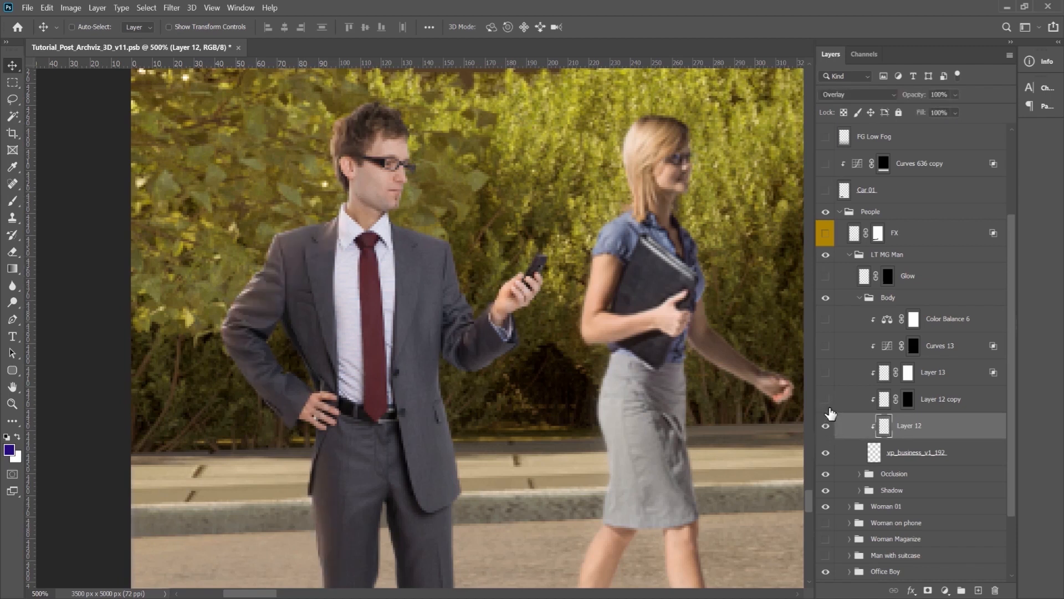
click(827, 400)
click(942, 402)
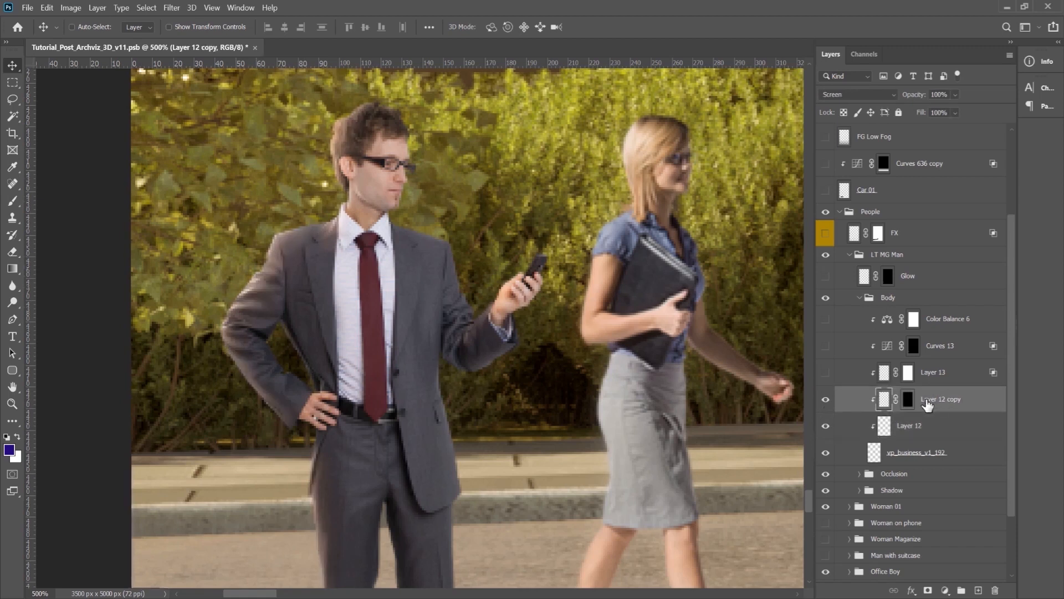
Turn the screen-blended Layer 12 copy off and on to compare its effect on the suited man.
click(827, 399)
click(826, 401)
click(826, 400)
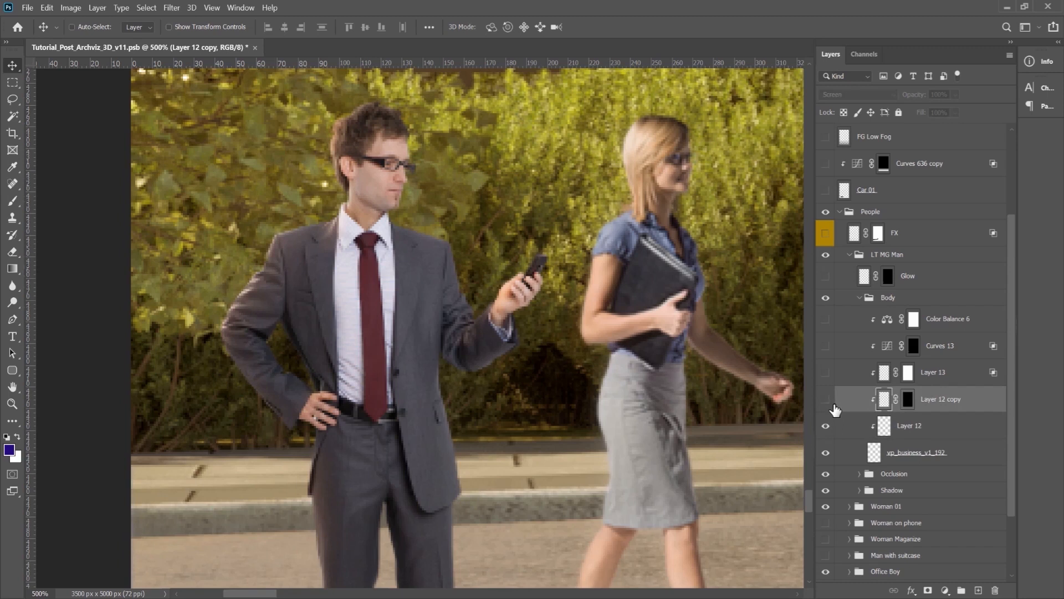
click(826, 401)
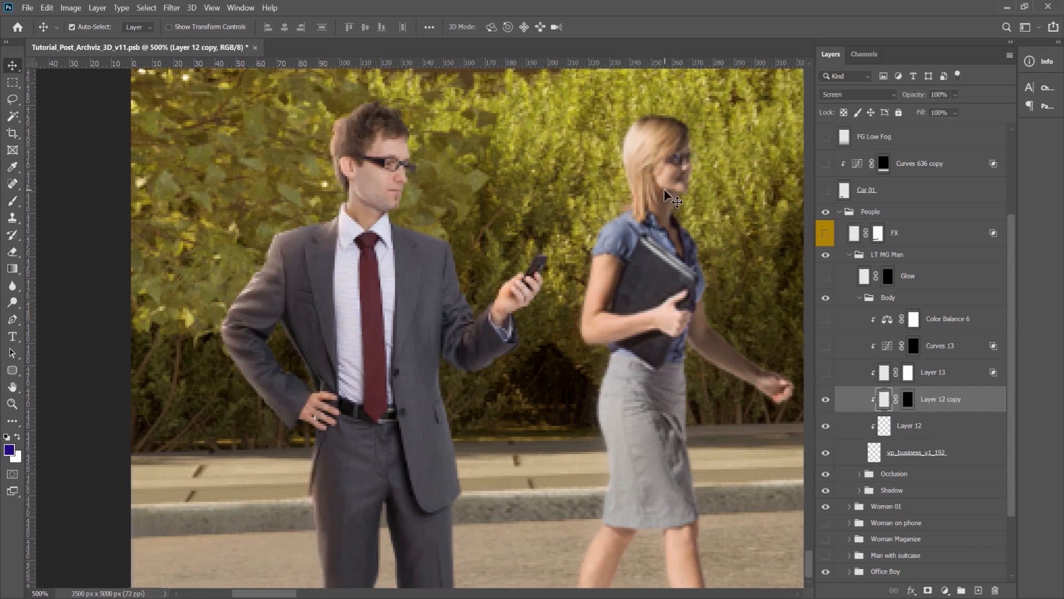
Show and select Layer 13 in the man's Body group, checking the figure with it off and on.
key(ctrl+minus)
drag(444, 423, 394, 386)
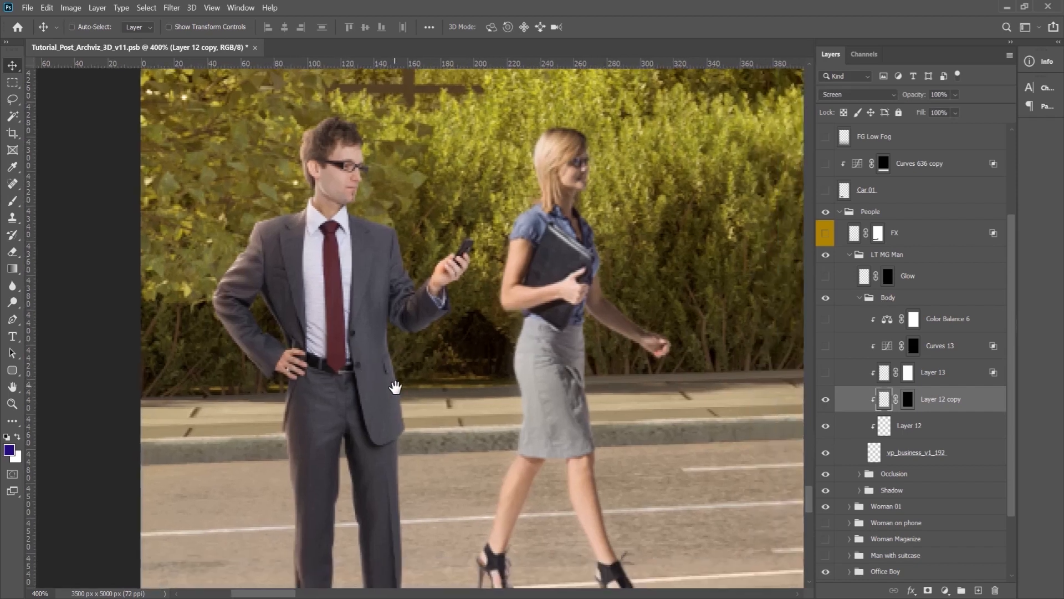
click(826, 373)
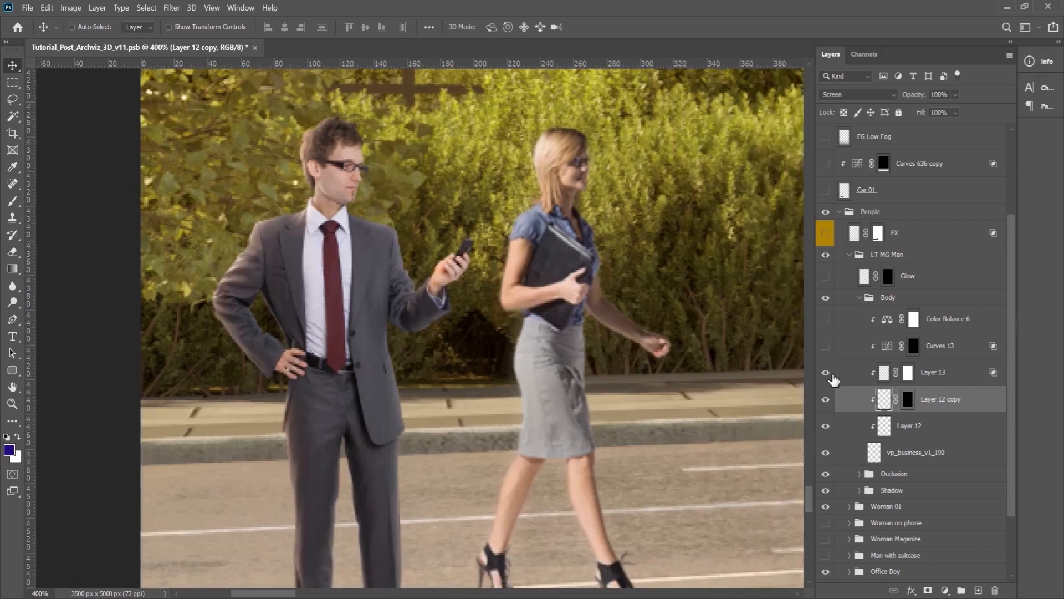
click(937, 373)
click(826, 373)
click(826, 373)
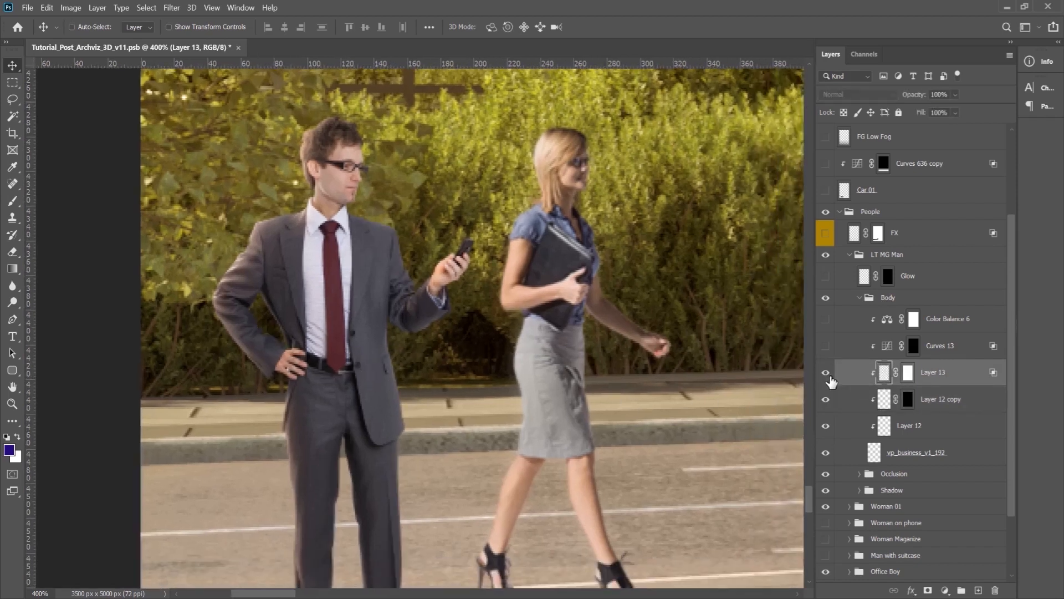
Compare the man's jacket and trousers against the walking woman with Layer 13 off and on.
drag(461, 408, 418, 356)
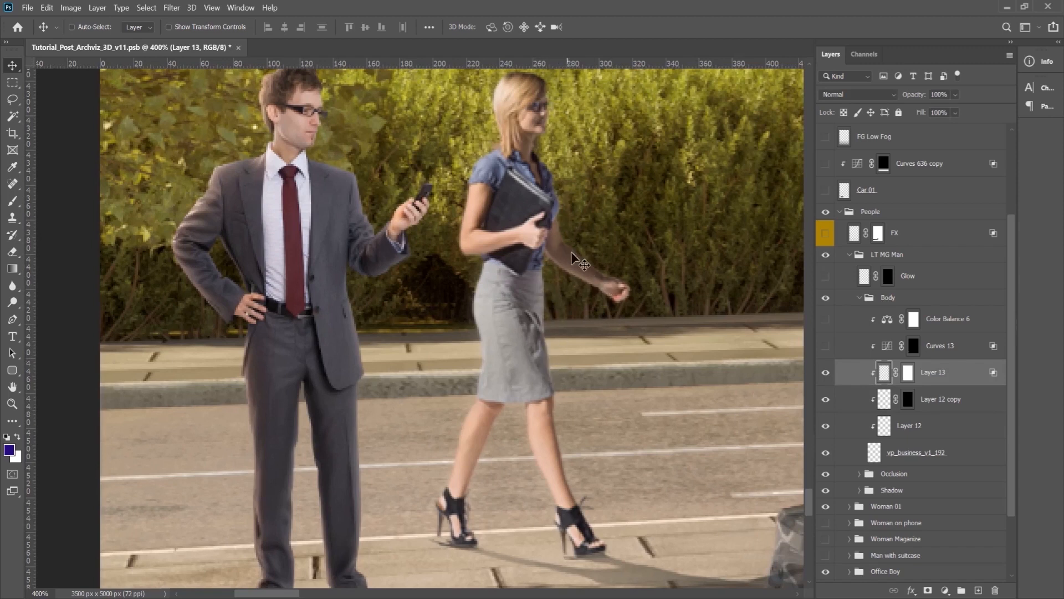
click(825, 373)
click(825, 372)
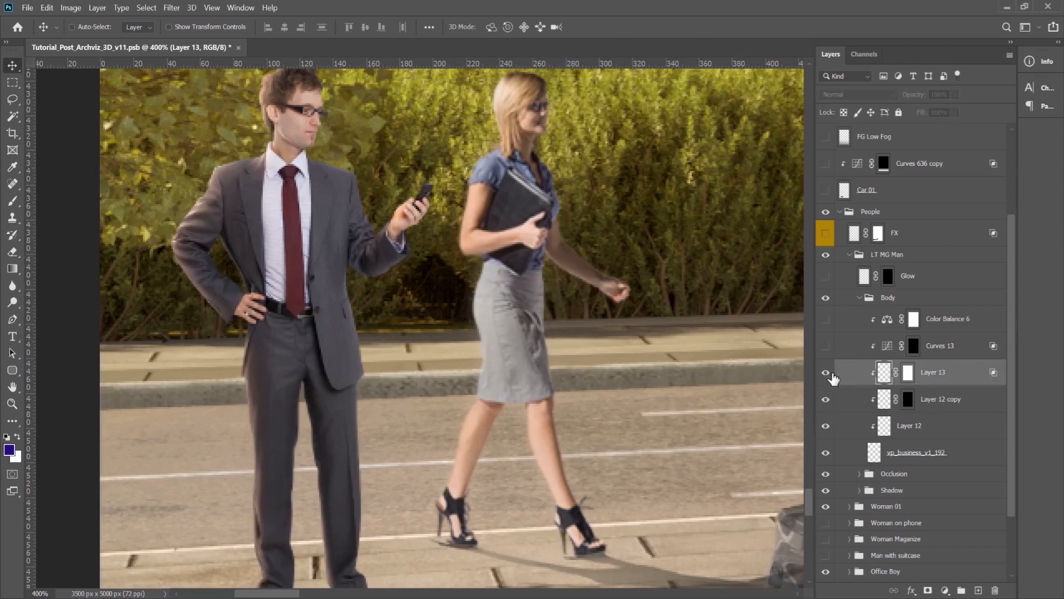
drag(541, 410, 552, 375)
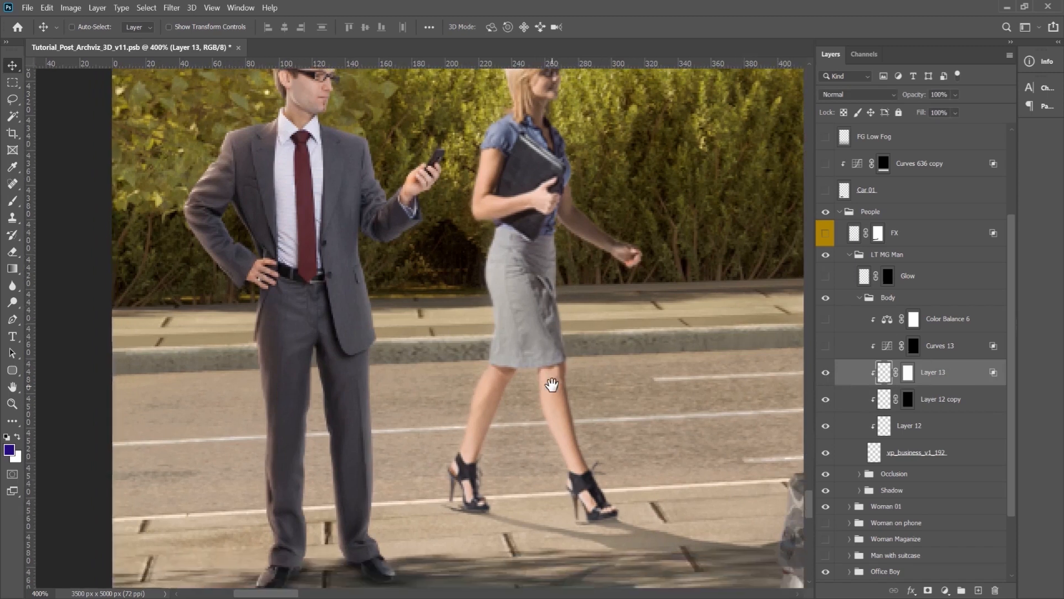
click(826, 374)
click(826, 374)
click(827, 375)
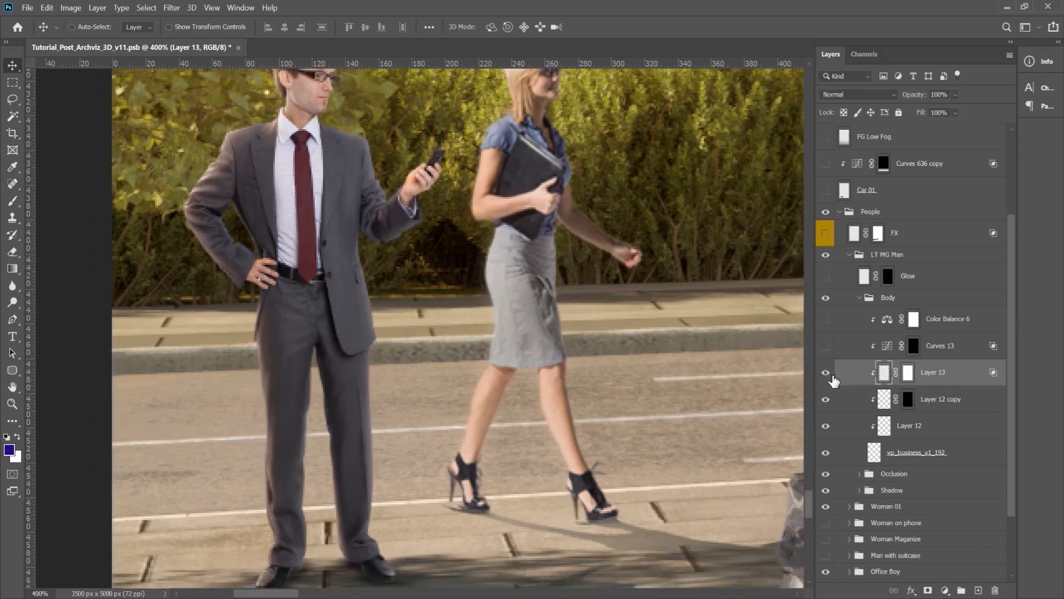
click(827, 375)
drag(416, 440, 445, 458)
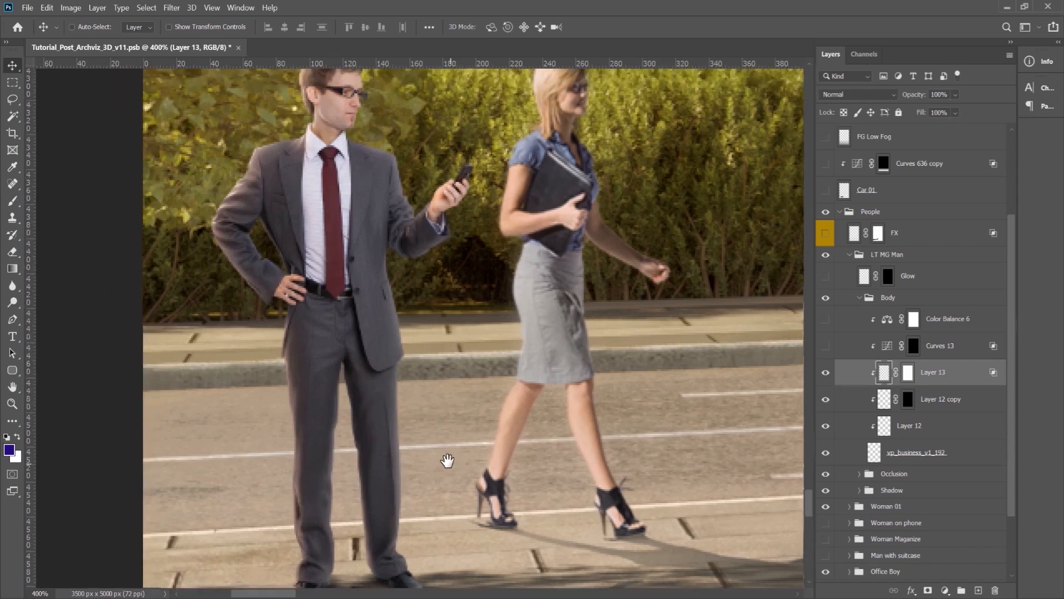
click(827, 374)
click(828, 375)
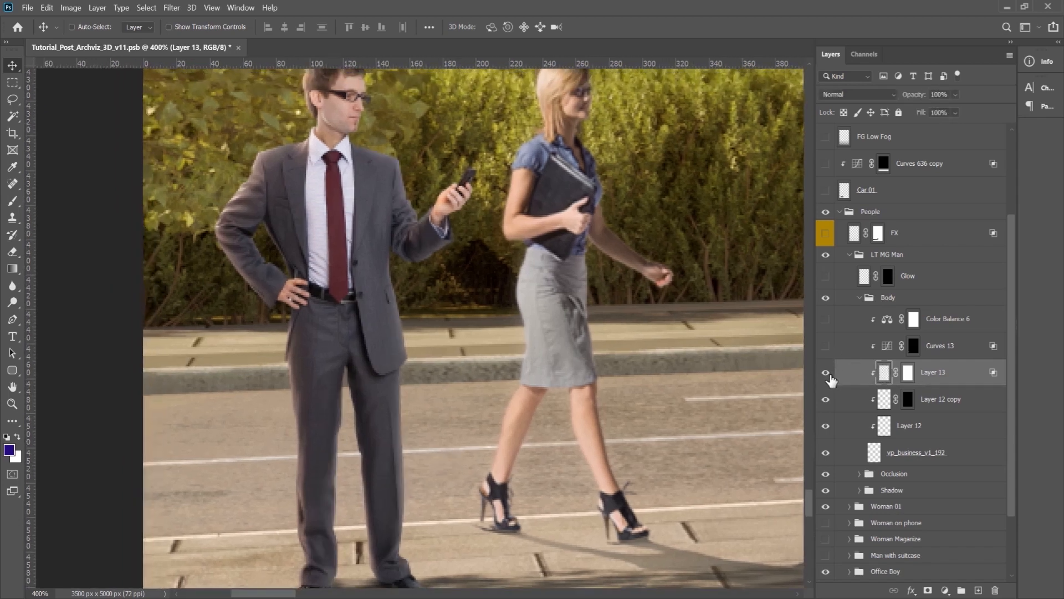
click(827, 375)
click(828, 376)
Examine the man's torso and bent arm in close-up with Layer 13 off and on.
click(12, 403)
click(288, 278)
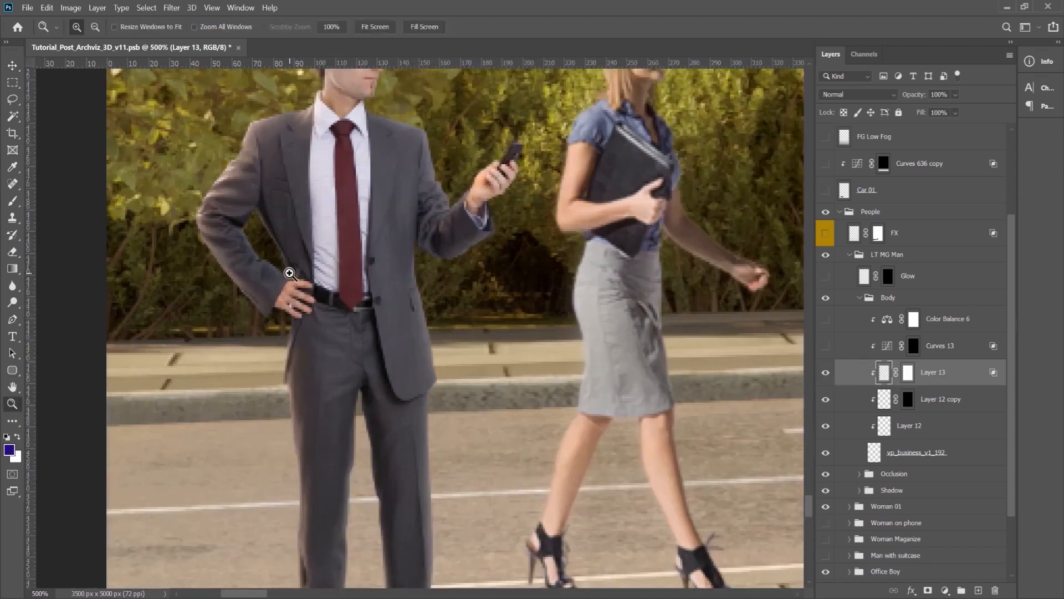
click(287, 278)
drag(317, 300, 305, 349)
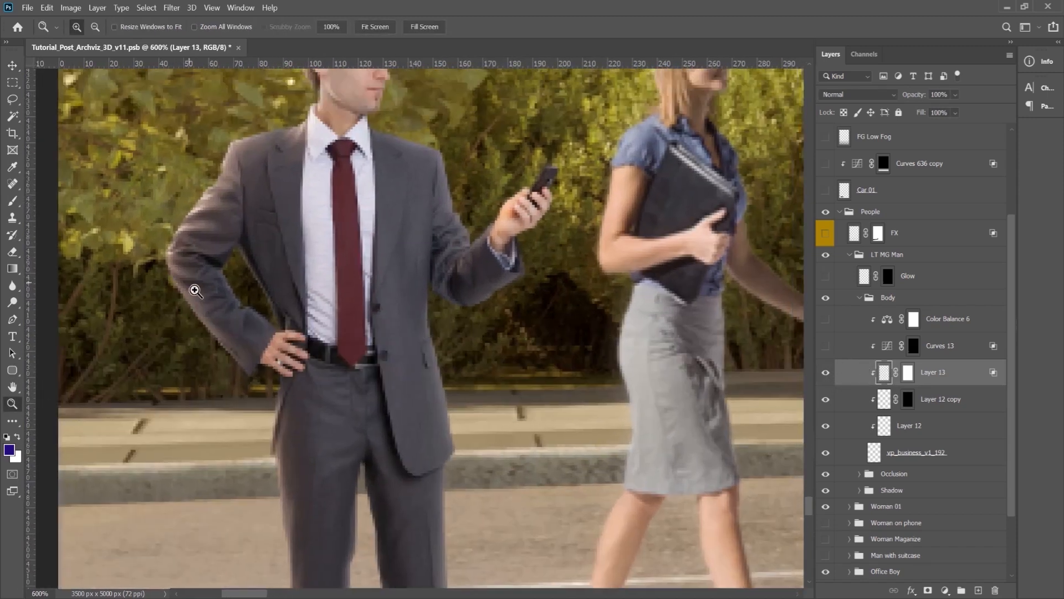
click(826, 376)
click(827, 376)
click(826, 376)
click(827, 375)
Show the Curves 13 adjustment on the suited man, comparing his figure with it off and on.
click(826, 346)
drag(553, 381, 566, 435)
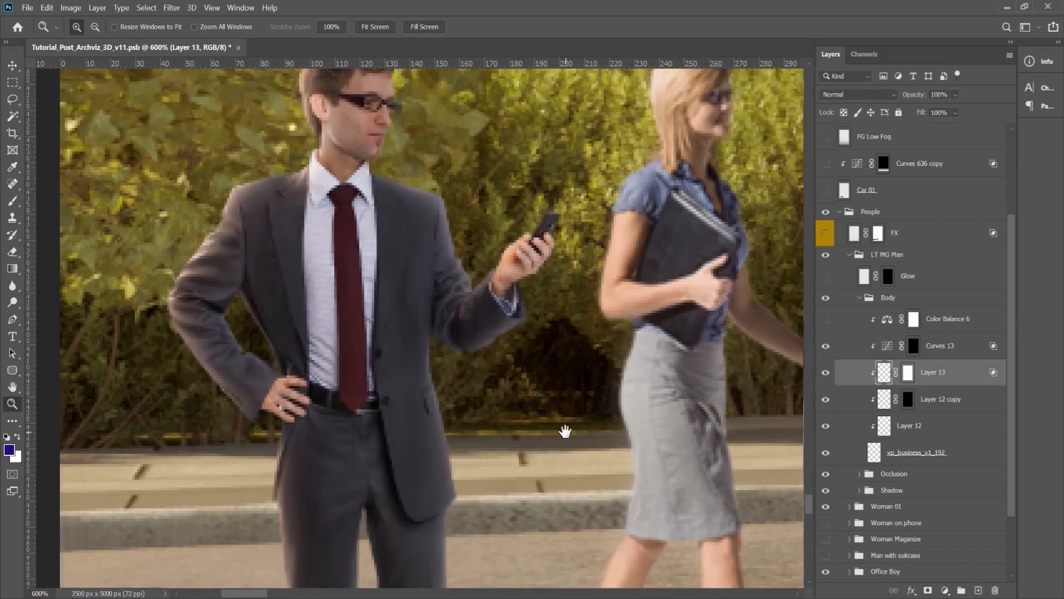
click(826, 346)
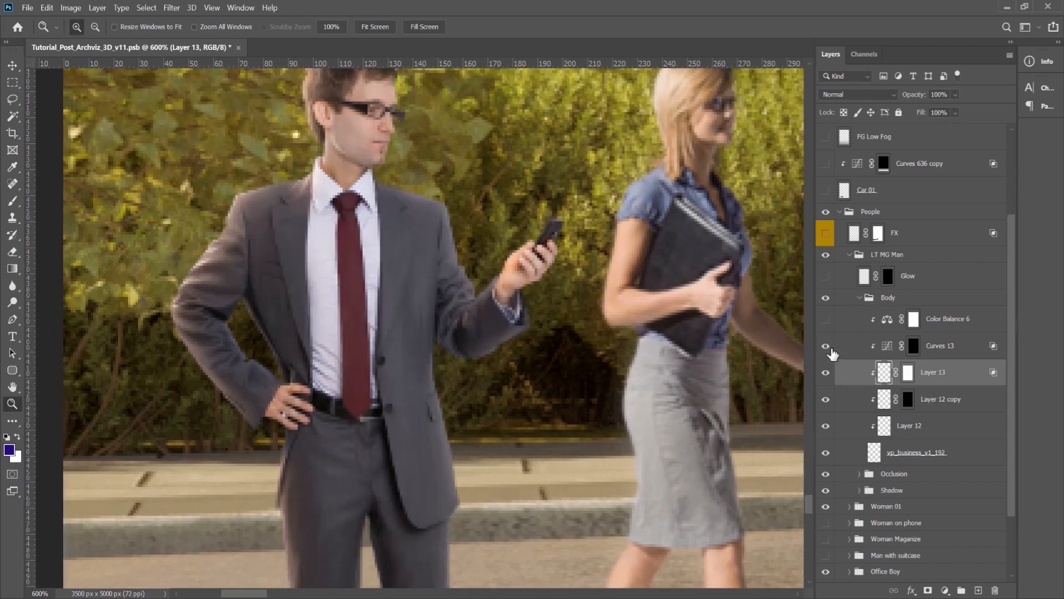
click(826, 346)
right_click(465, 359)
click(499, 435)
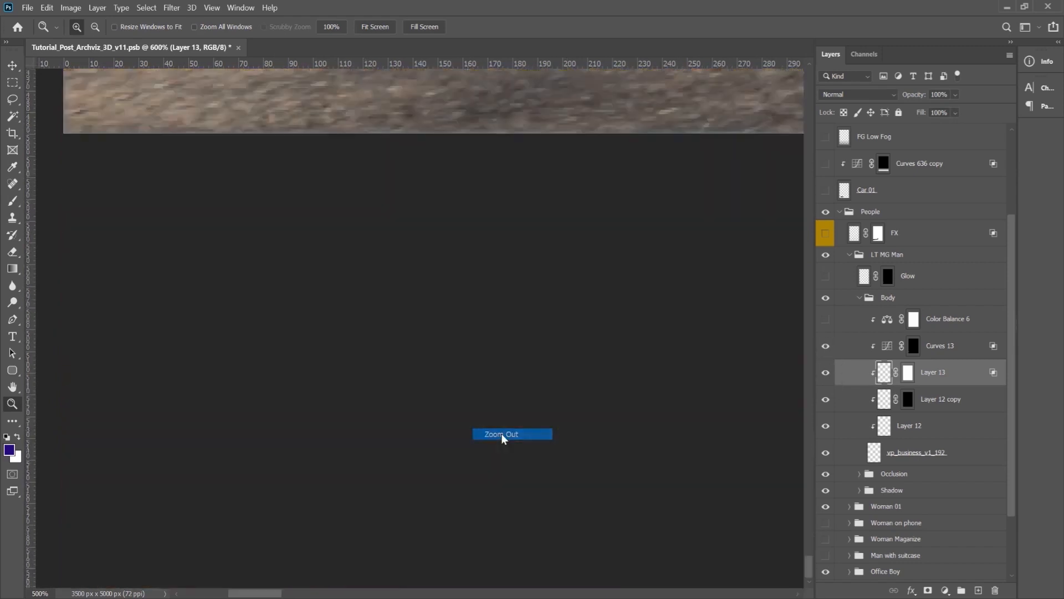
Inspect the curve settings of Curves 13 without changing them, and compare the man with the adjustment off and on.
double_click(888, 347)
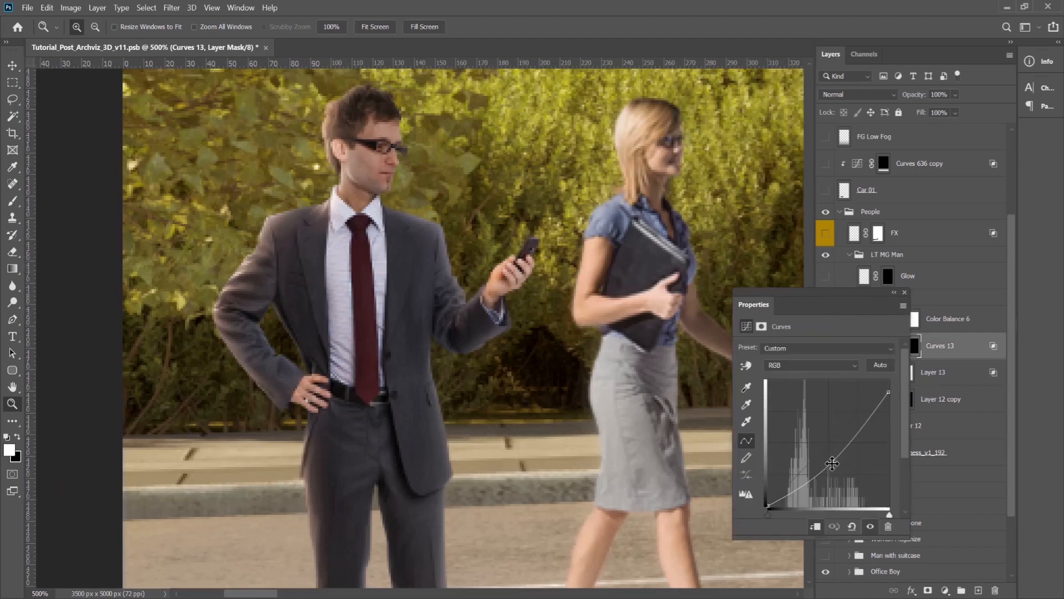
click(905, 293)
click(826, 346)
click(825, 346)
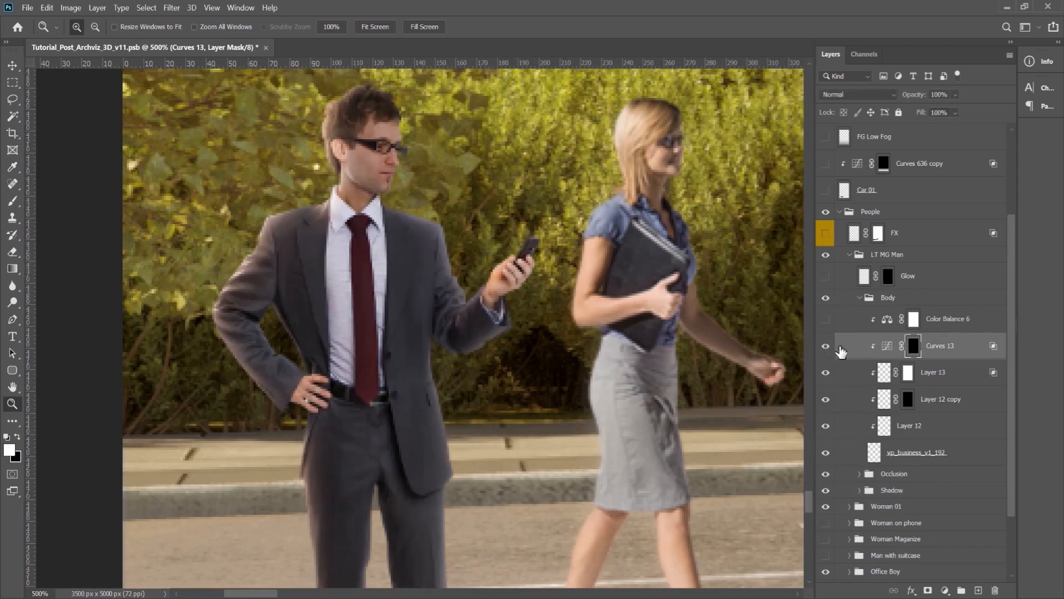
Load the Curves 13 mask as a selection to inspect the affected areas, deselect it, and toggle the adjustment for comparison.
ctrl+click(912, 347)
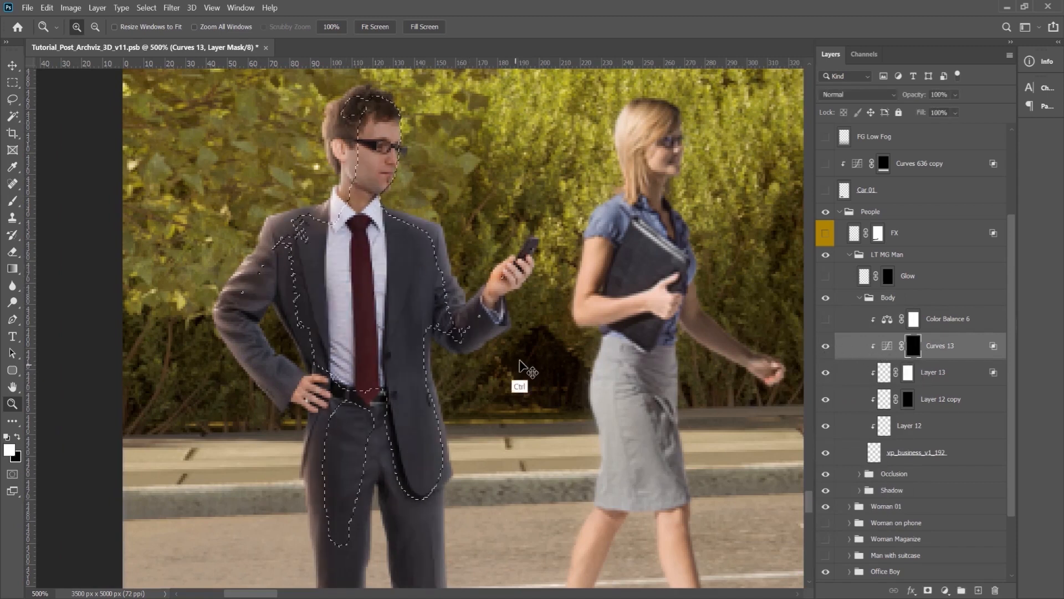
key(ctrl+d)
click(830, 348)
click(833, 348)
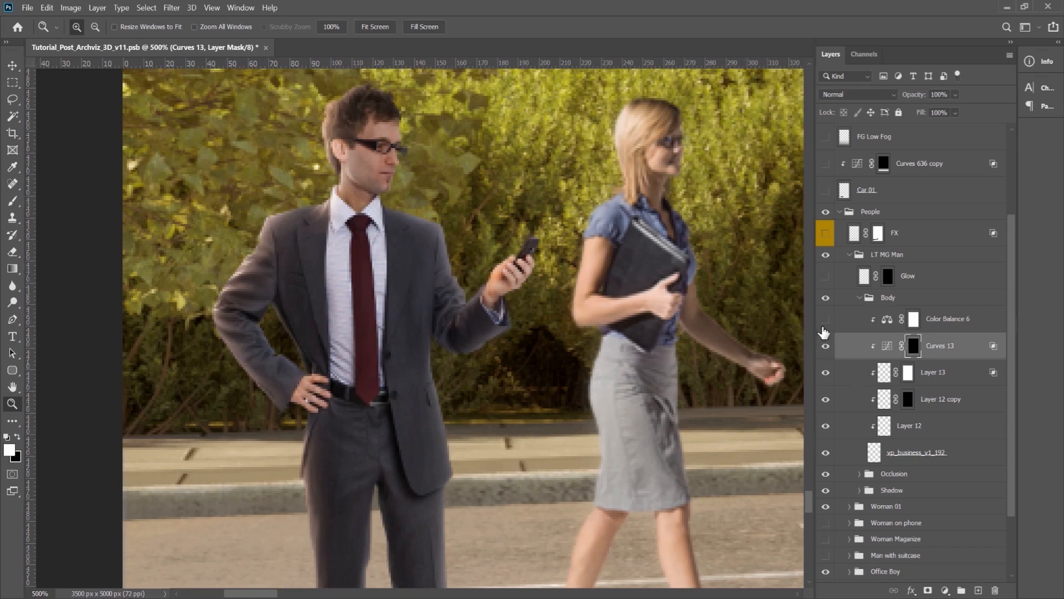
Show and select the Color Balance 6 adjustment in the man's Body group.
click(826, 320)
click(880, 324)
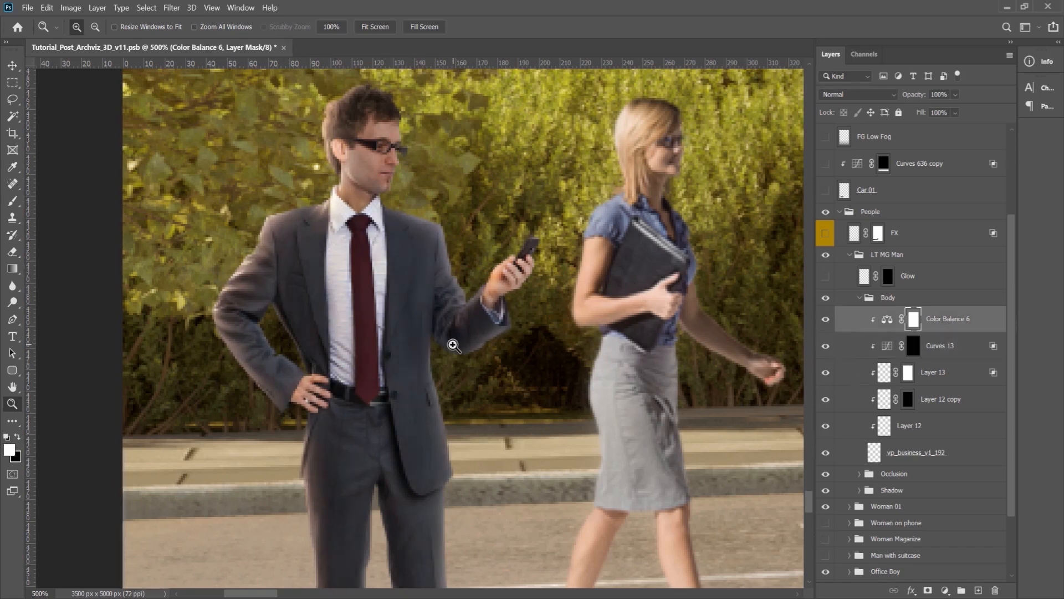
Compare the suited man with Color Balance 6 off and on, and show and select the Glow layer in LT MG Man.
right_click(453, 345)
click(487, 415)
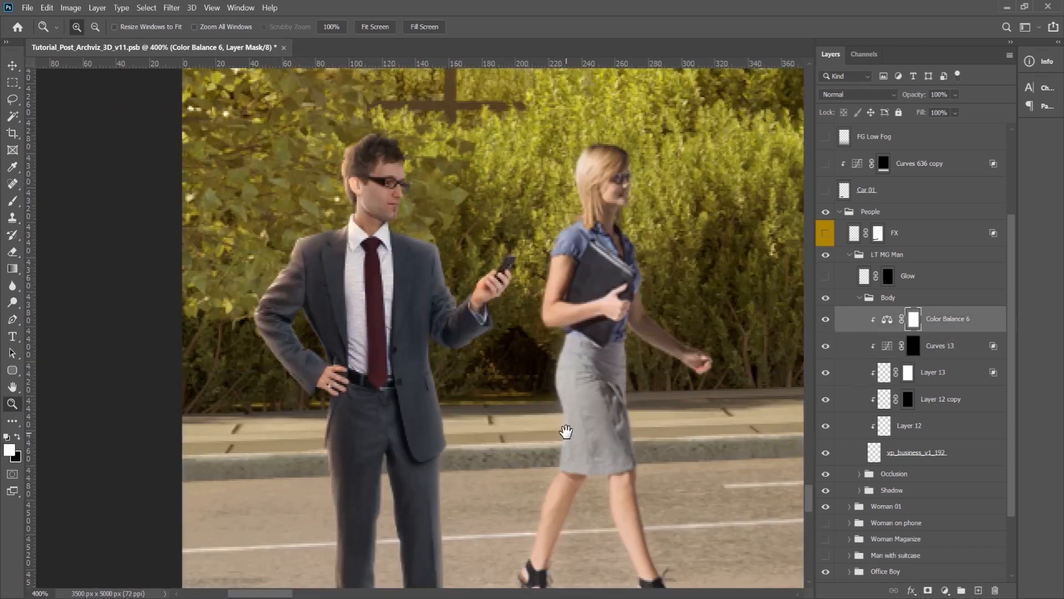
drag(566, 432, 538, 386)
click(887, 319)
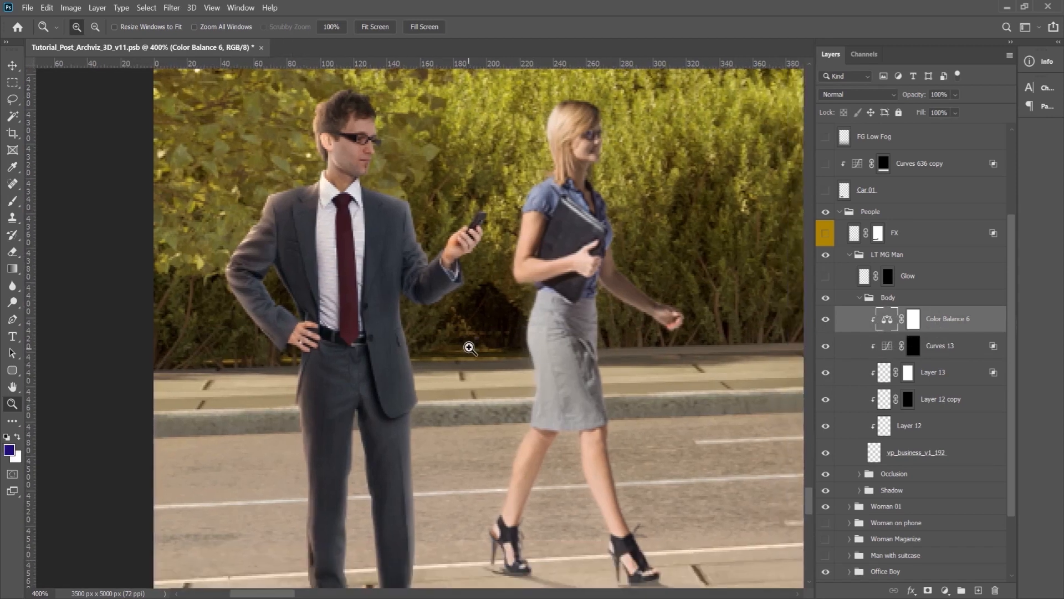
click(826, 322)
click(826, 321)
click(826, 324)
click(860, 299)
click(912, 355)
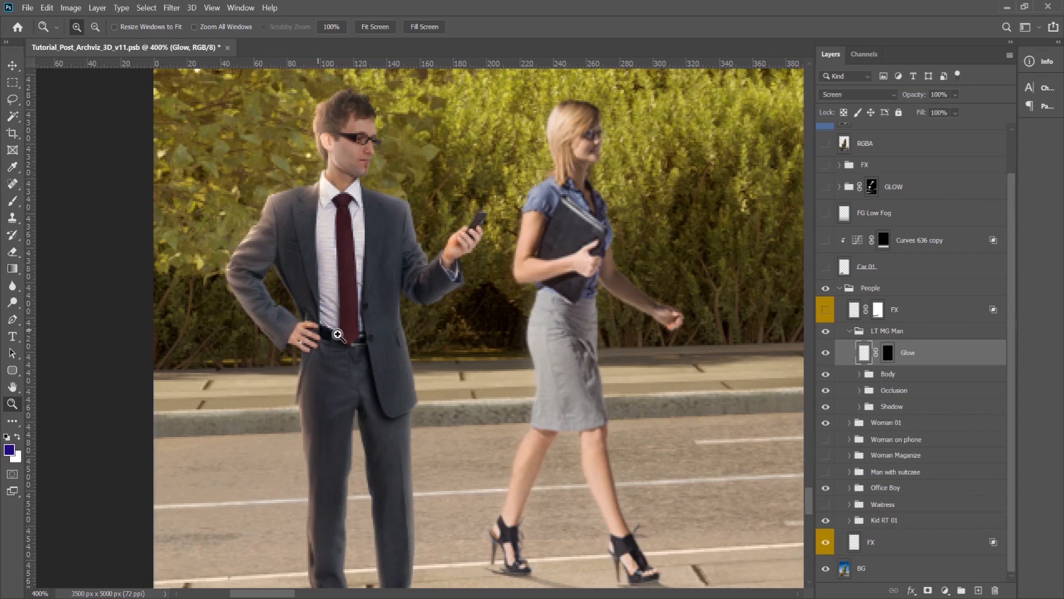
Examine the suited man and the walking woman within the whole image and up close against the street and hedge.
right_click(563, 358)
click(585, 368)
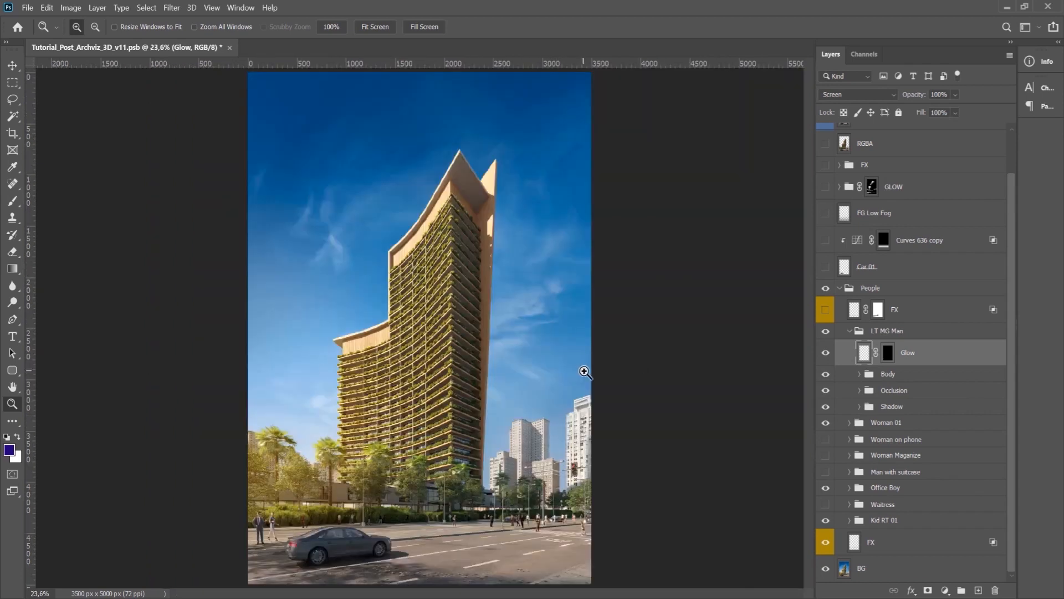
click(304, 557)
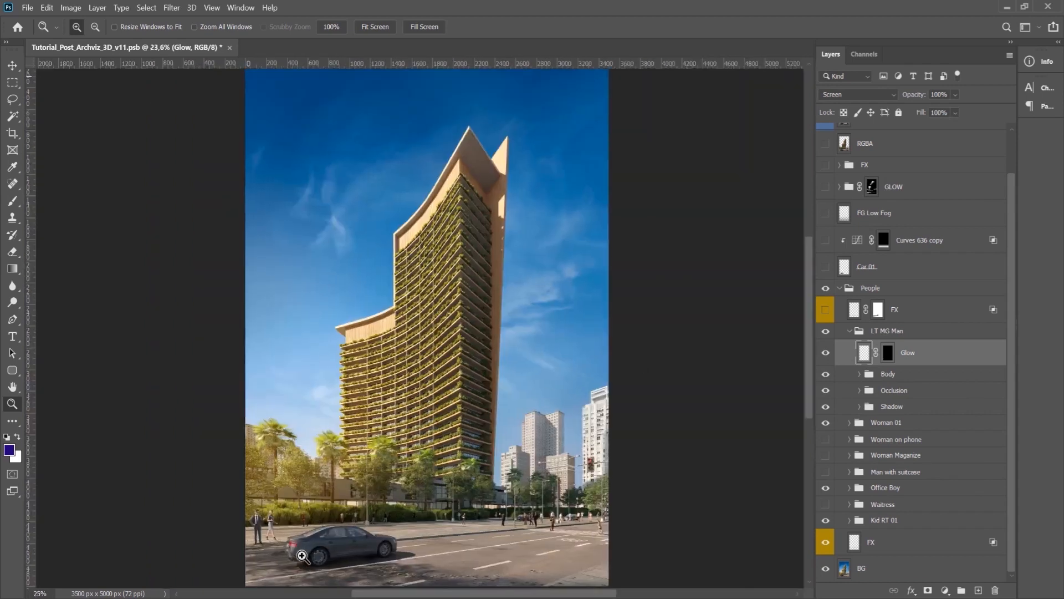
click(269, 557)
click(257, 547)
click(240, 529)
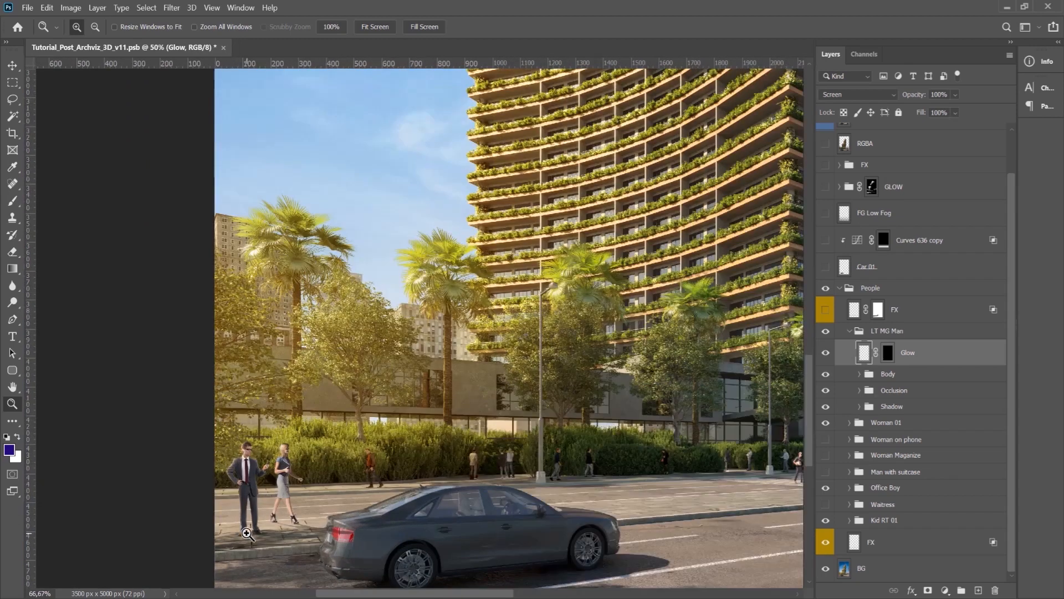
click(250, 530)
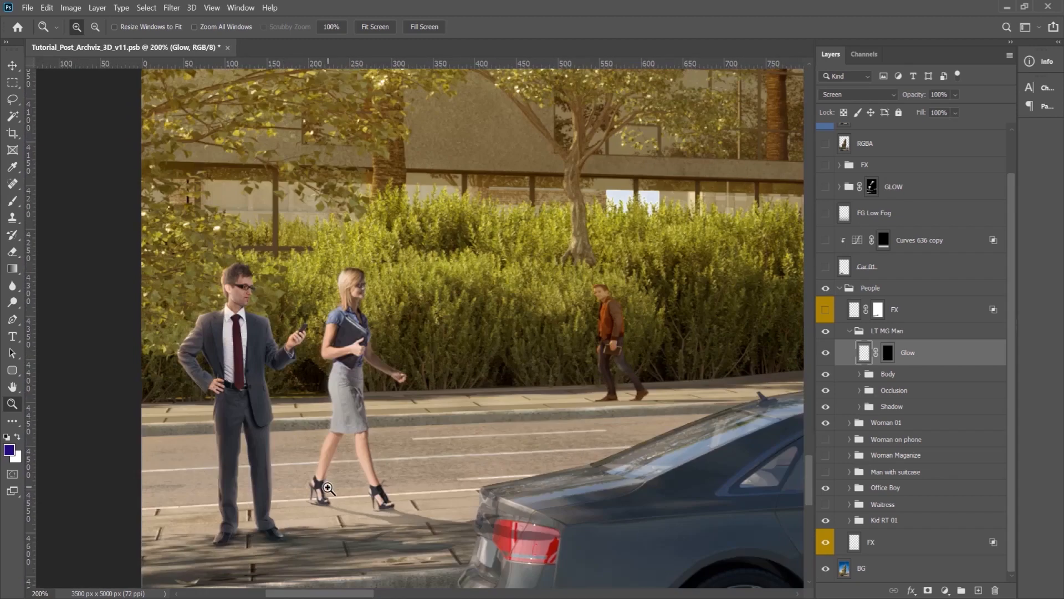
drag(357, 466, 329, 444)
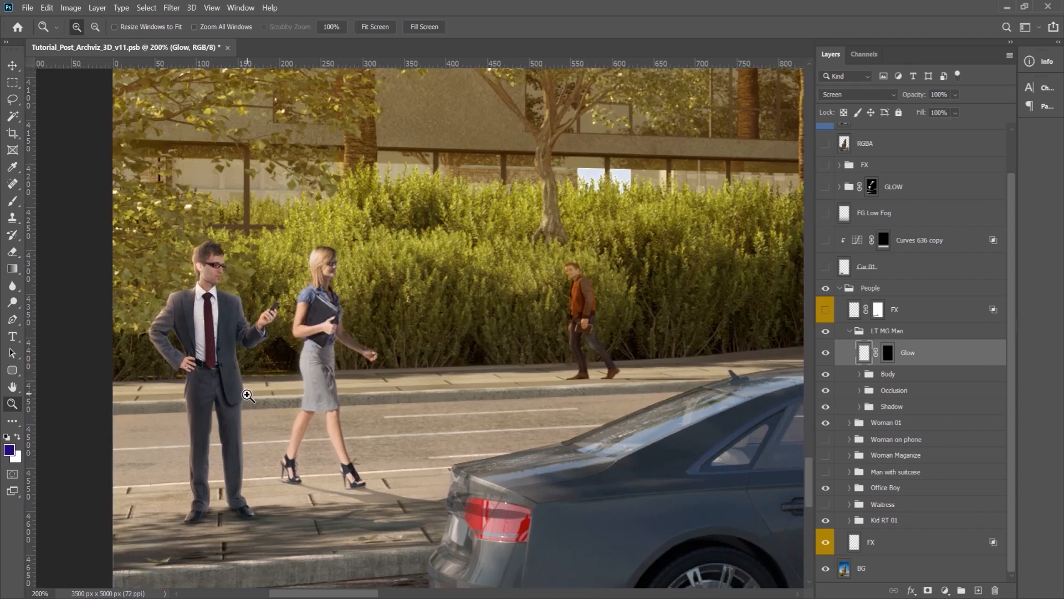
click(249, 396)
drag(271, 399, 315, 412)
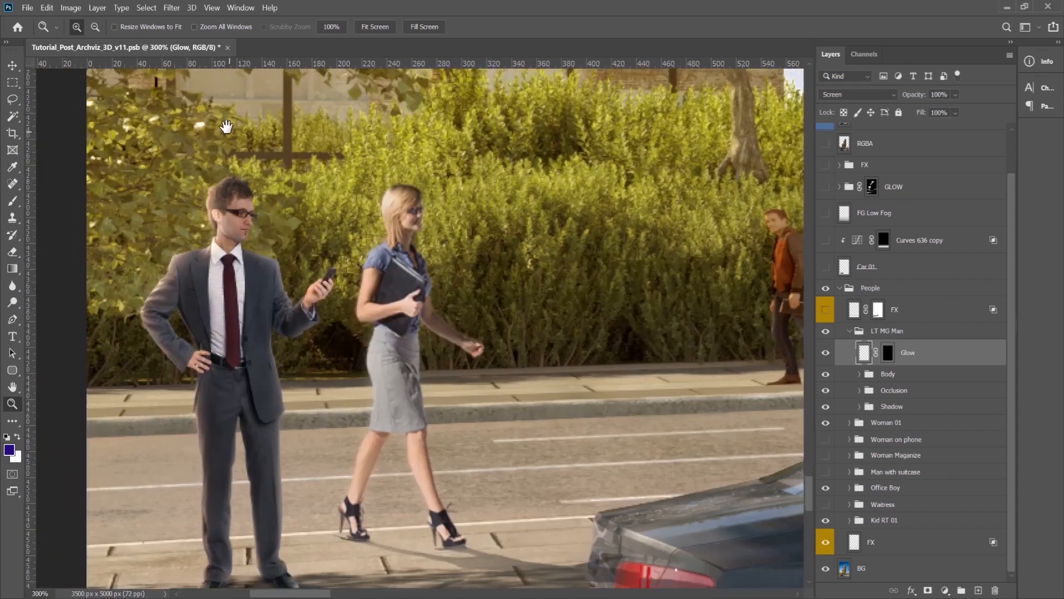
drag(279, 167, 254, 193)
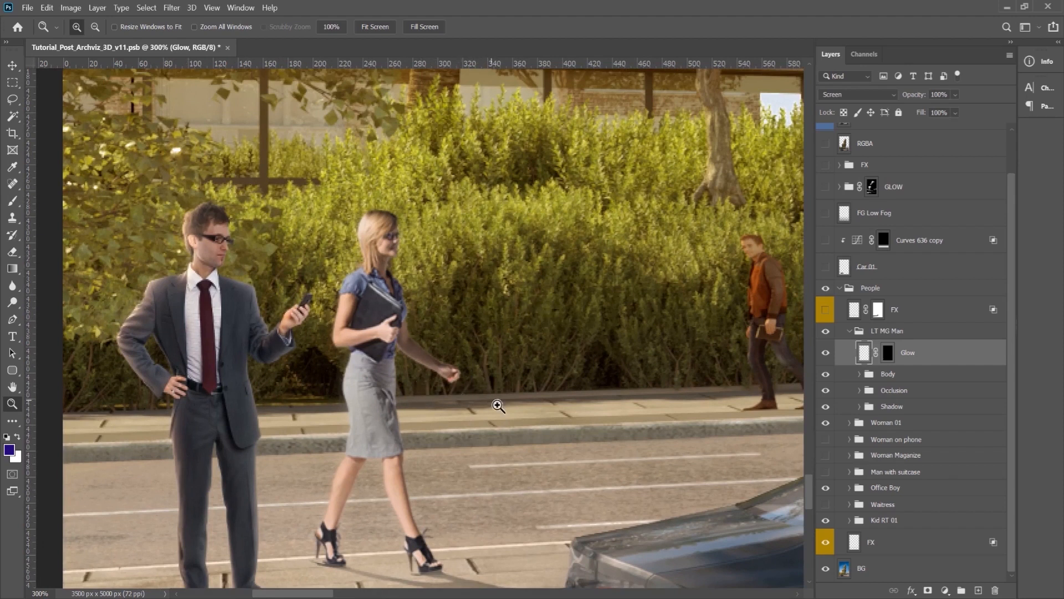
scroll(505, 410, down, 3)
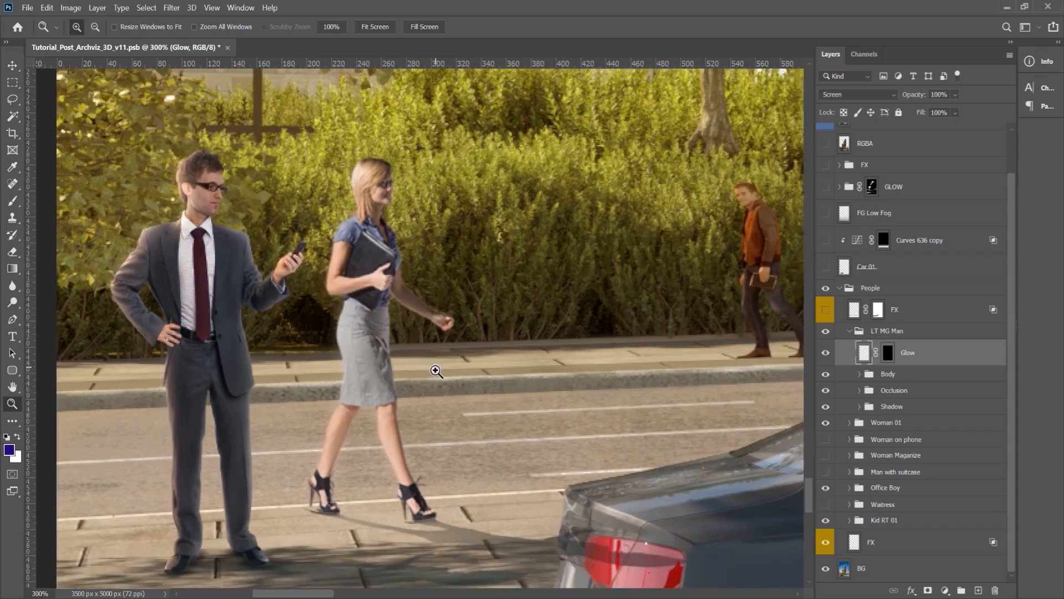
Collapse the LT MG Man group, show the upper FX layer in the People group, and collapse People.
right_click(537, 354)
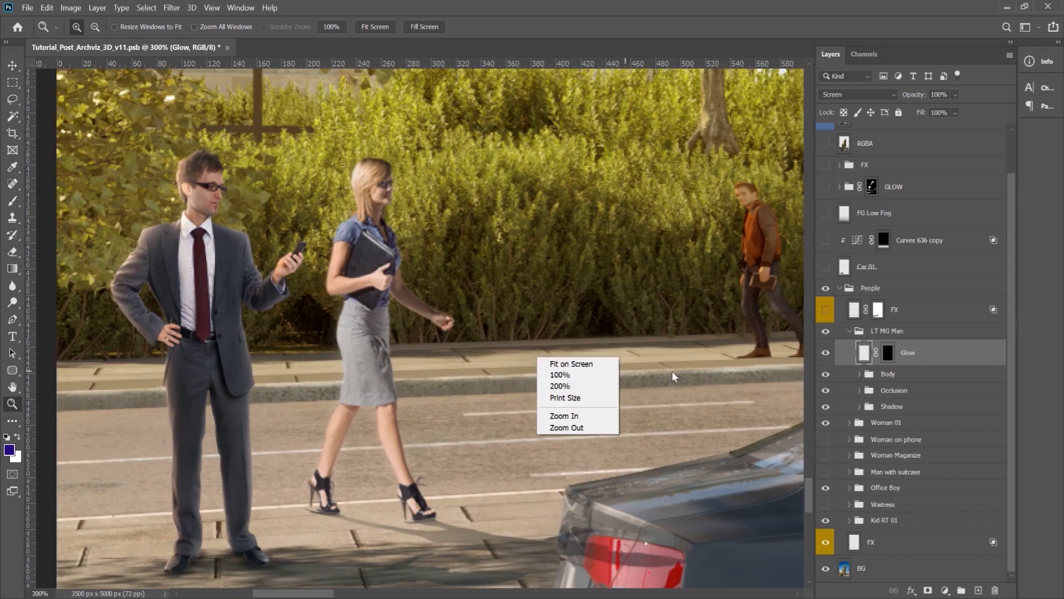
click(929, 353)
click(850, 330)
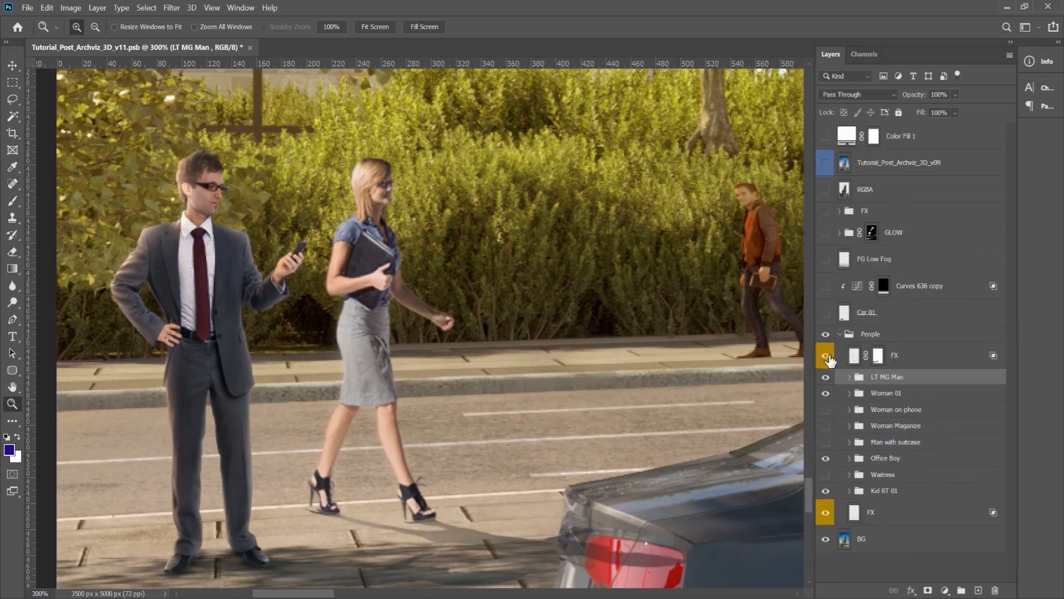
click(828, 355)
click(840, 334)
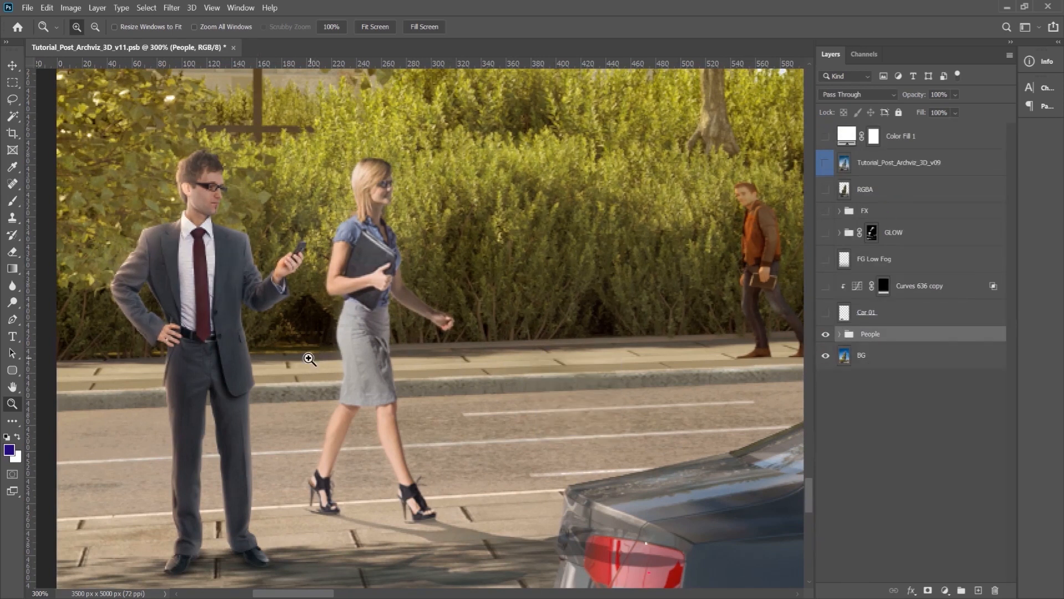
Examine the whole image and the boy on the scooter at the crosswalk up close.
right_click(491, 341)
click(502, 347)
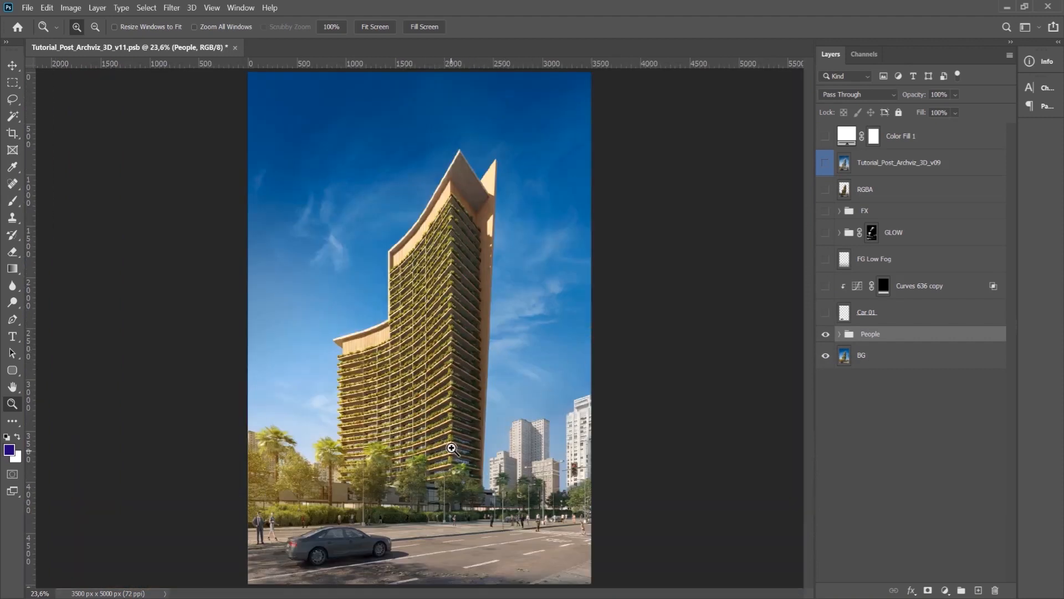
click(448, 485)
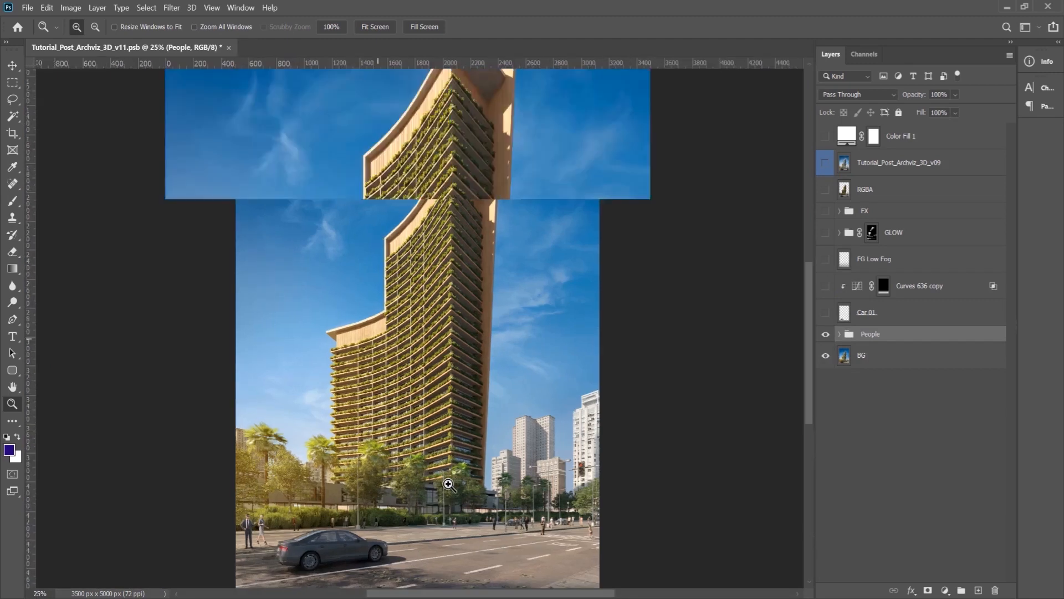
click(448, 485)
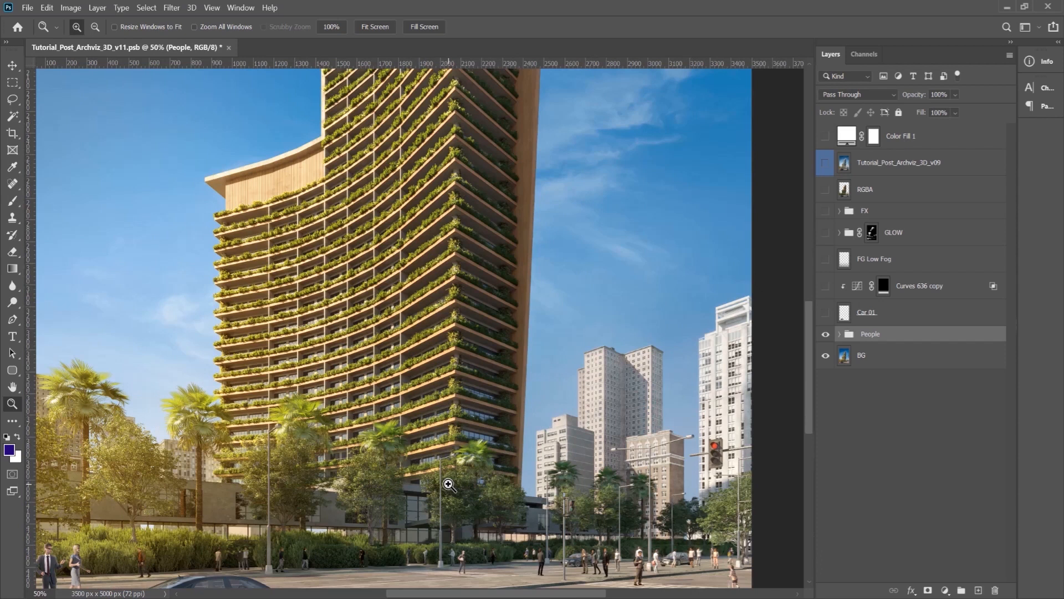
drag(641, 495, 588, 363)
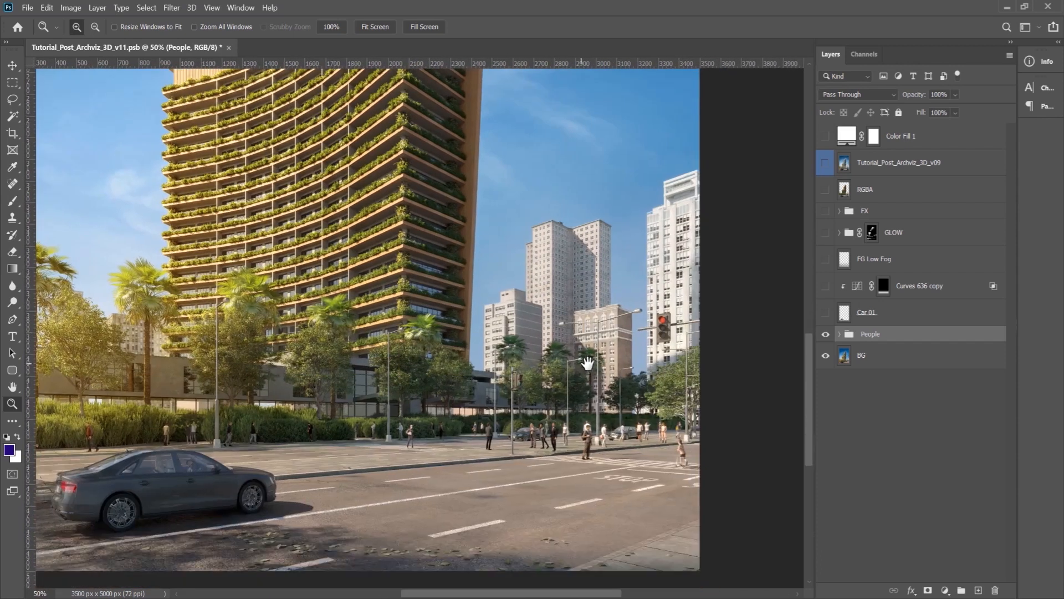
click(698, 448)
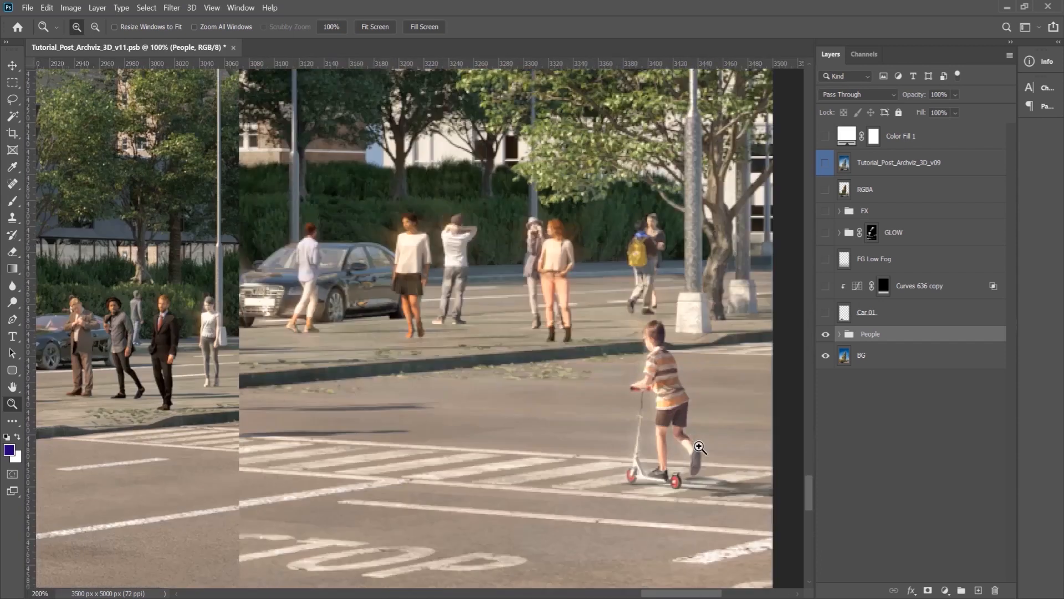
click(701, 452)
click(704, 463)
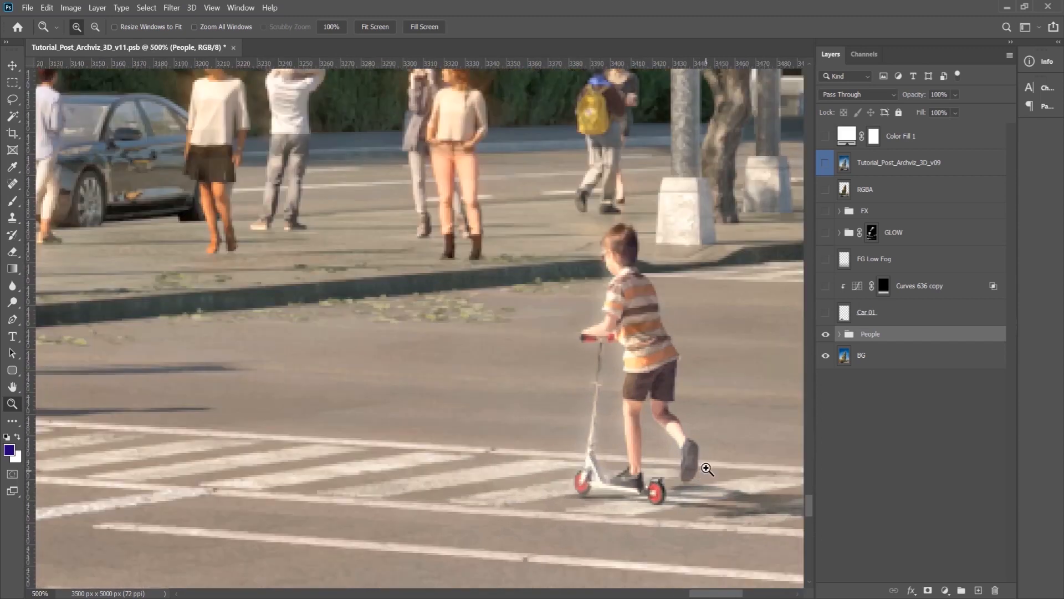
Expand the People group and its Kid RT 01 subgroup to reveal the layers of the boy on the scooter.
key(v)
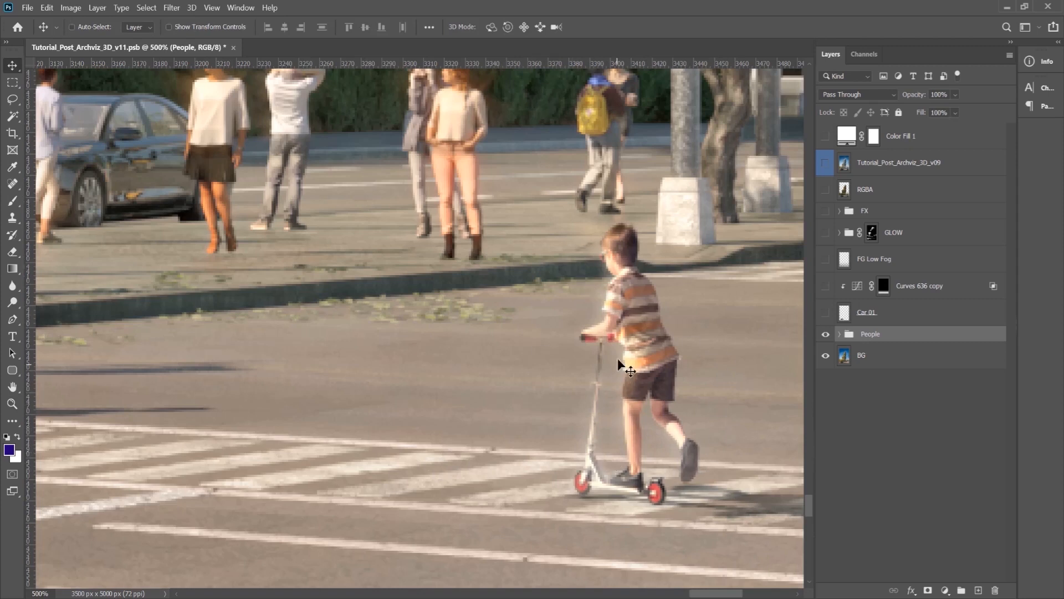
click(839, 334)
click(956, 495)
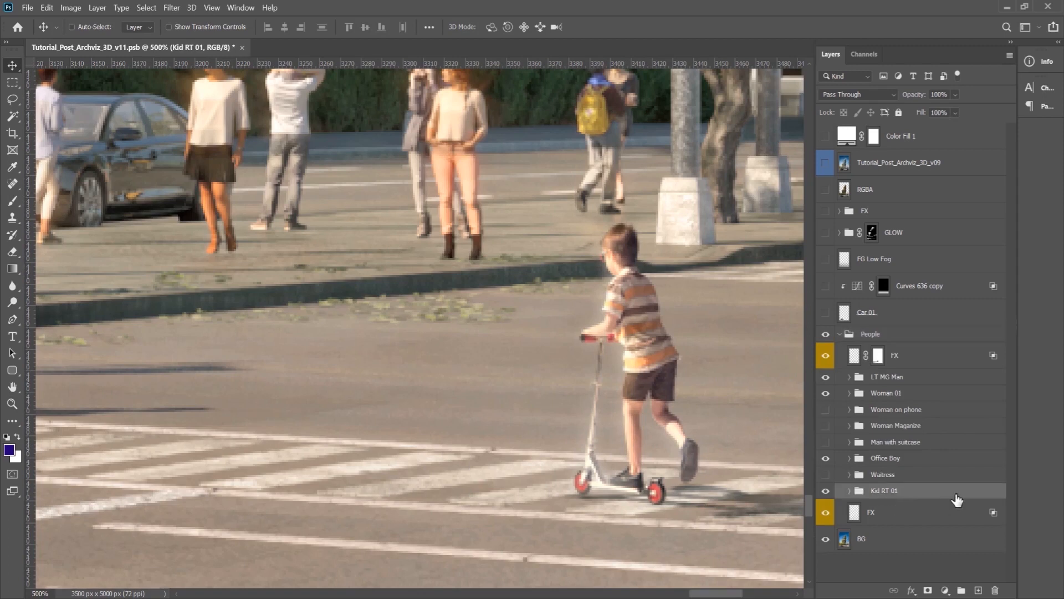
click(849, 491)
scroll(868, 460, down, 3)
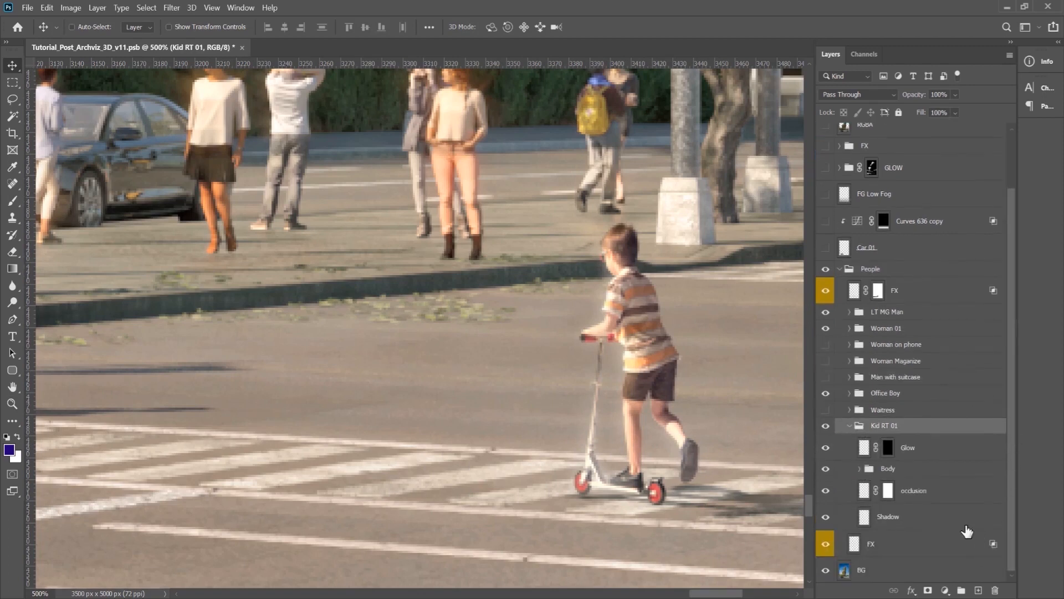
Hide the boy's Glow layer, compare the street with his Body group off and on, and expand that group.
click(825, 448)
click(825, 468)
click(825, 468)
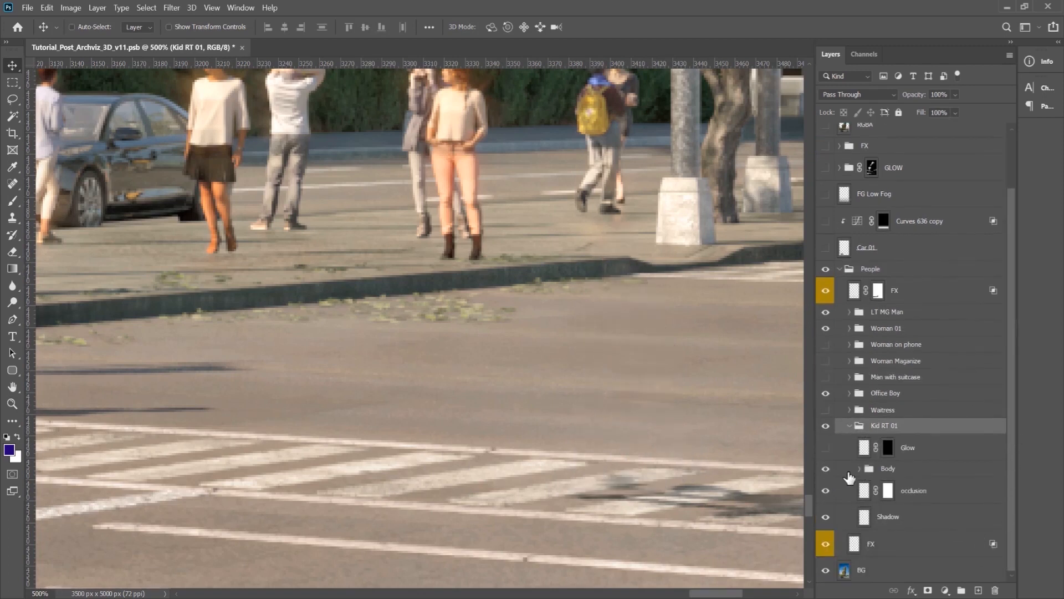
click(859, 468)
scroll(1012, 503, down, 2)
scroll(958, 496, down, 4)
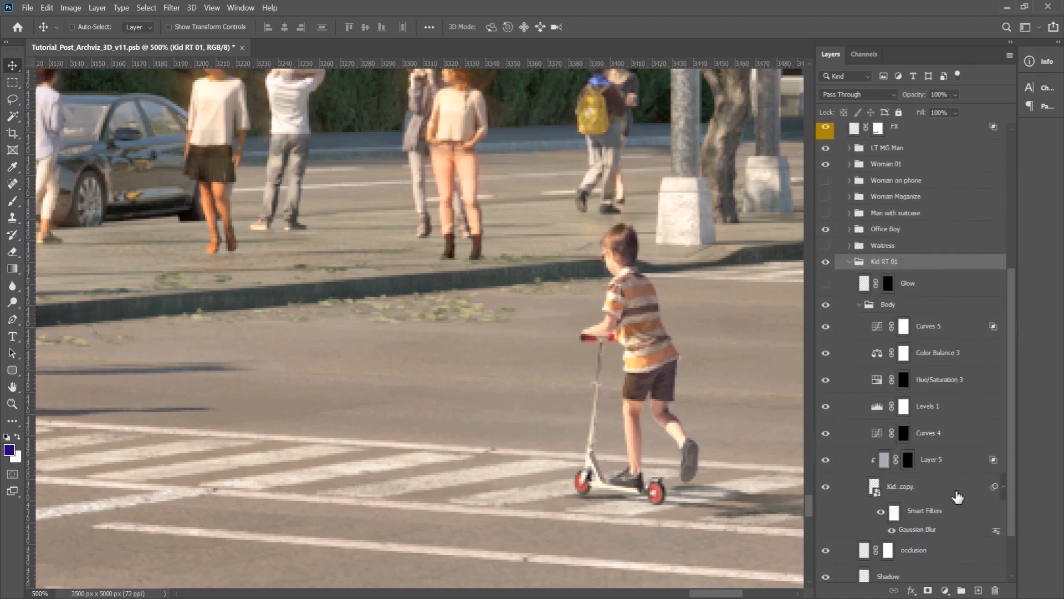
Compare the boy with the adjustments in his Body group off and on, and show his Glow layer again.
drag(825, 345, 818, 471)
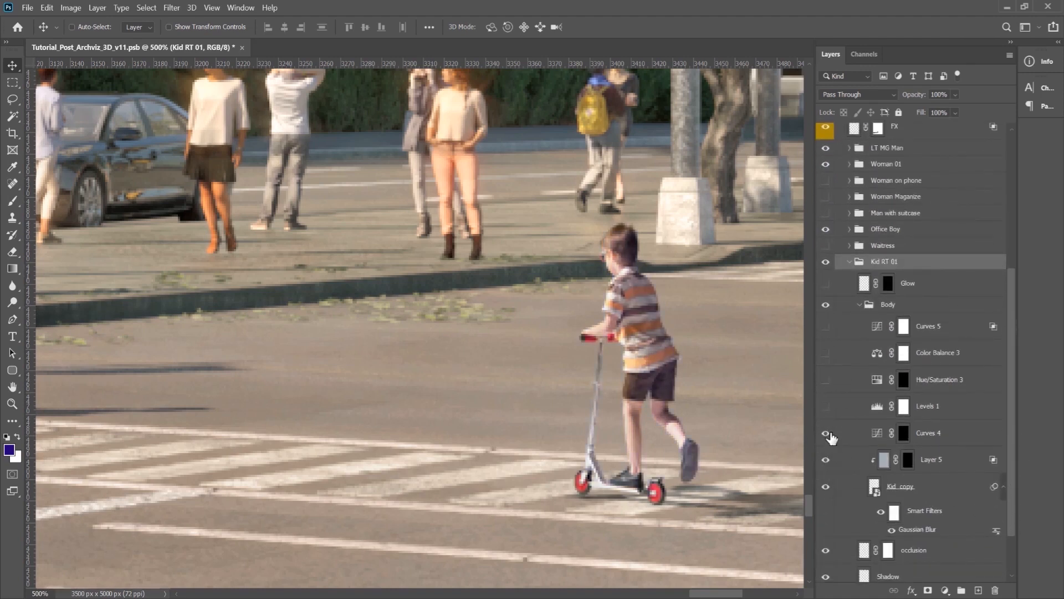
drag(832, 438, 828, 332)
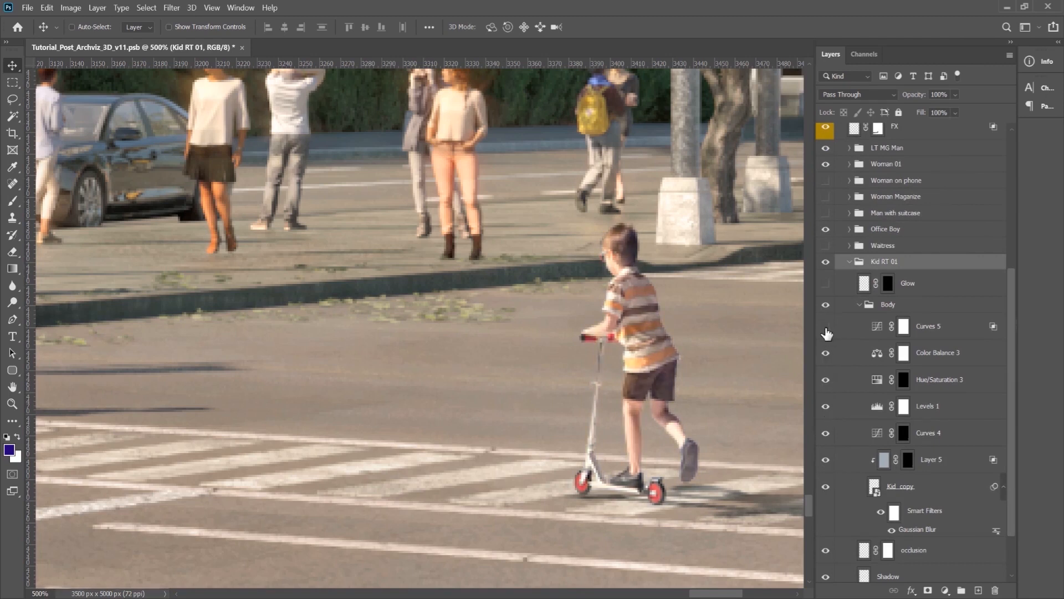
click(826, 283)
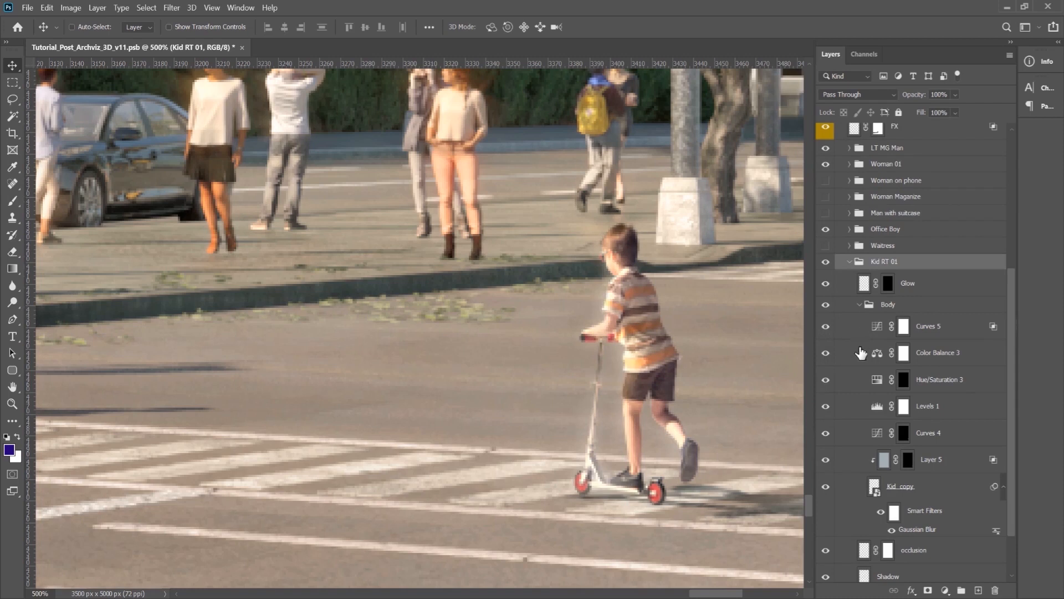
Collapse the boy's groups and show the Woman on phone, Woman Maganize, Man with suitcase and Waitress groups.
click(859, 307)
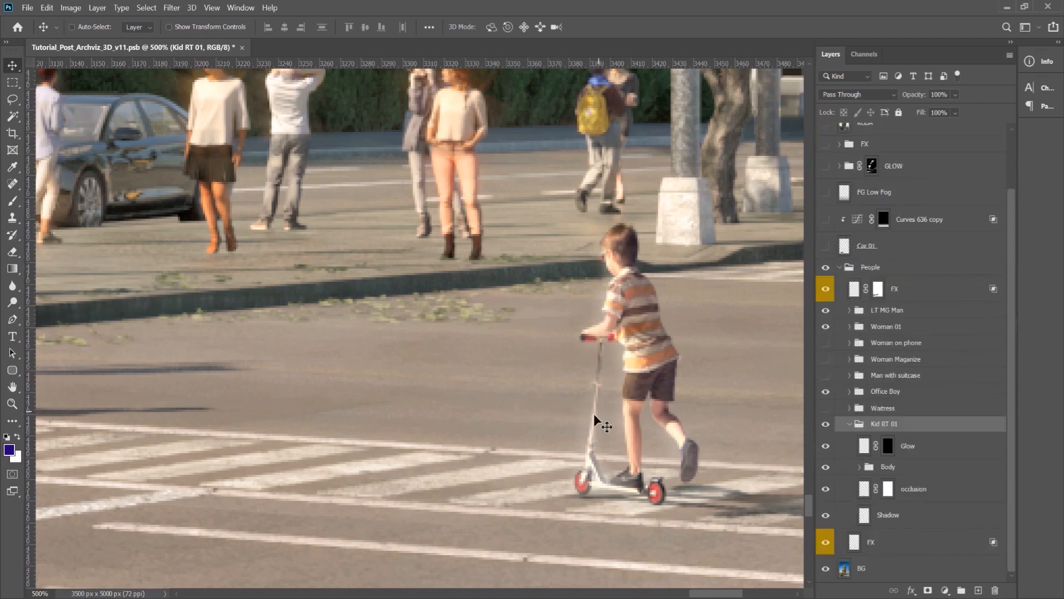
click(845, 424)
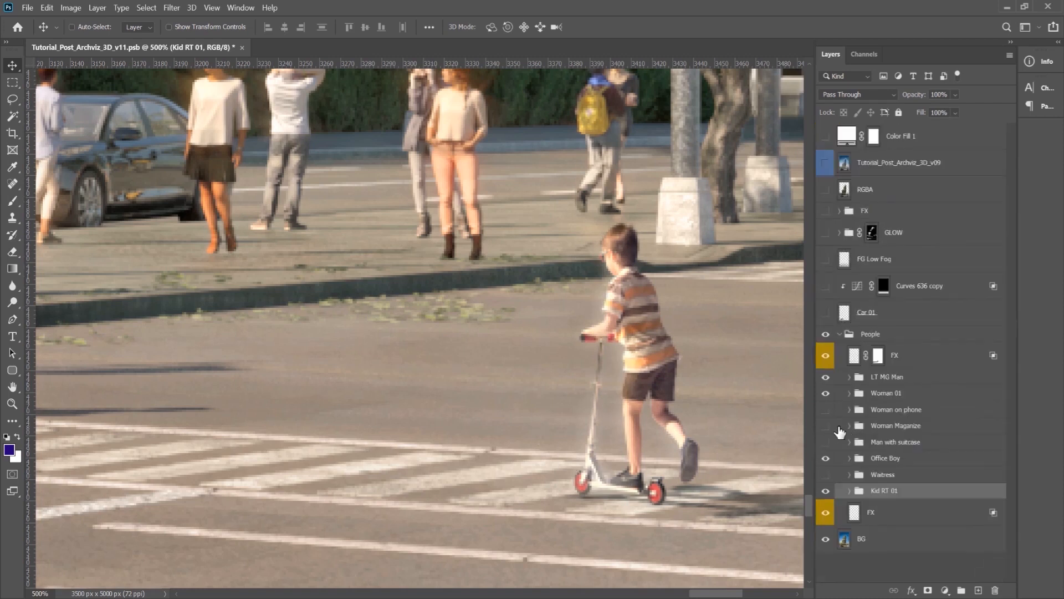
drag(826, 442, 826, 409)
Examine the pedestrians along the street, from the crosswalk to the businessman on the phone and the man carrying a box.
drag(194, 404, 704, 435)
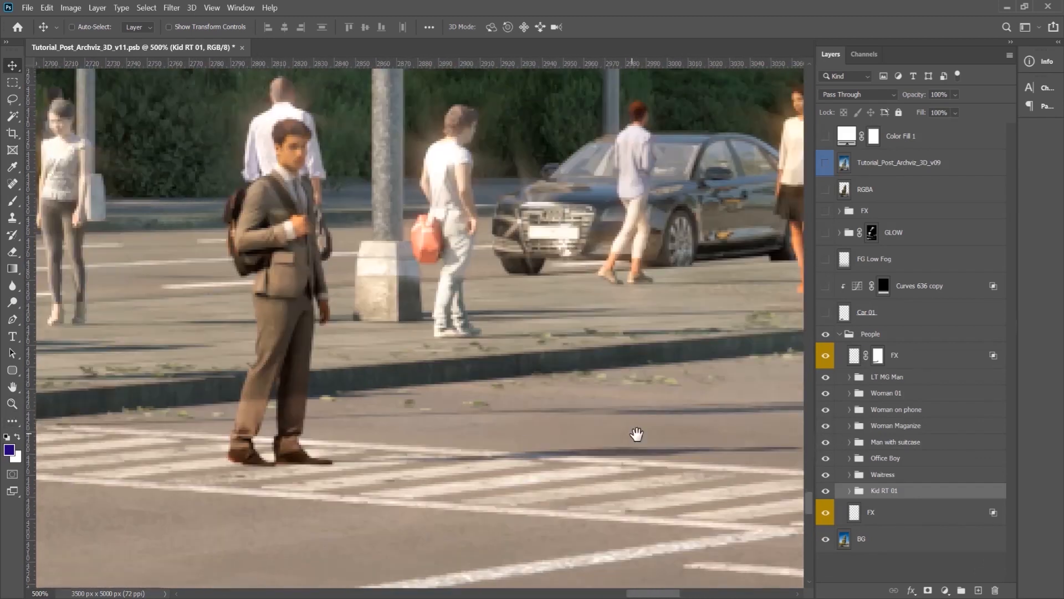
drag(637, 434, 703, 440)
drag(584, 435, 630, 423)
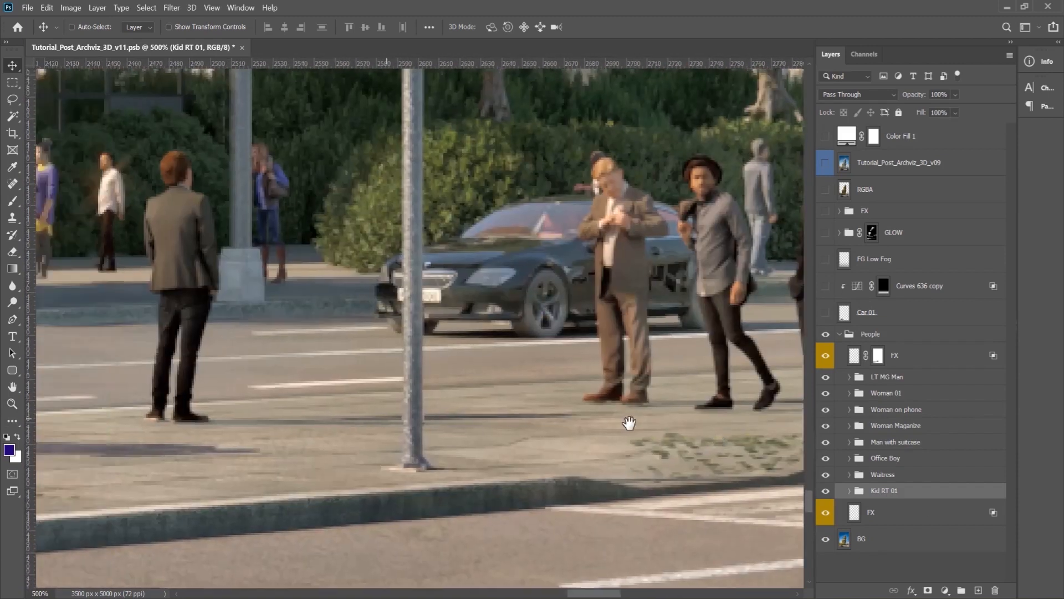
drag(340, 421, 637, 423)
drag(456, 443, 577, 444)
drag(392, 444, 581, 446)
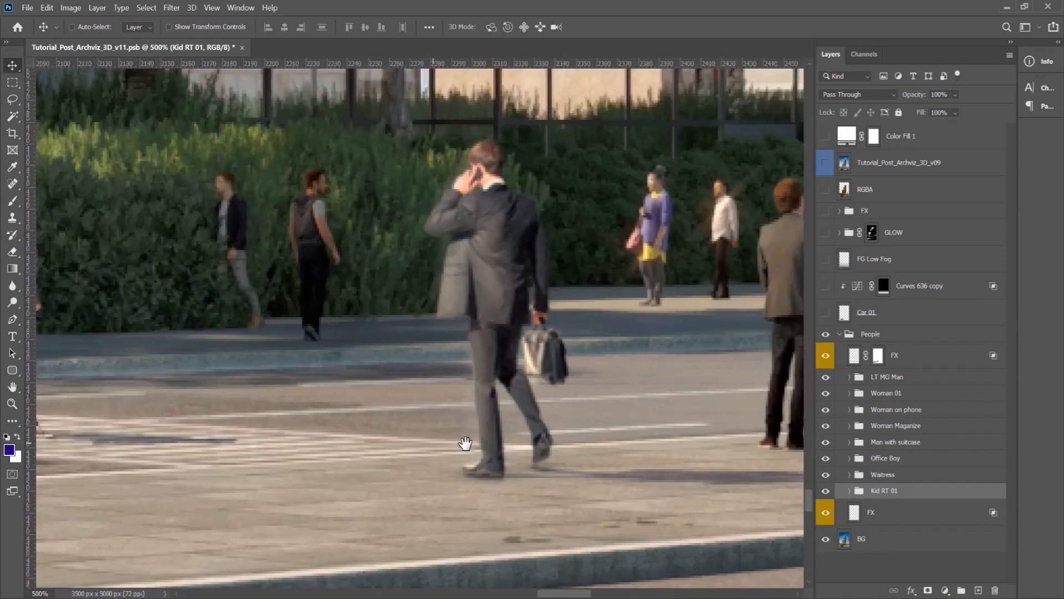
drag(466, 444, 626, 446)
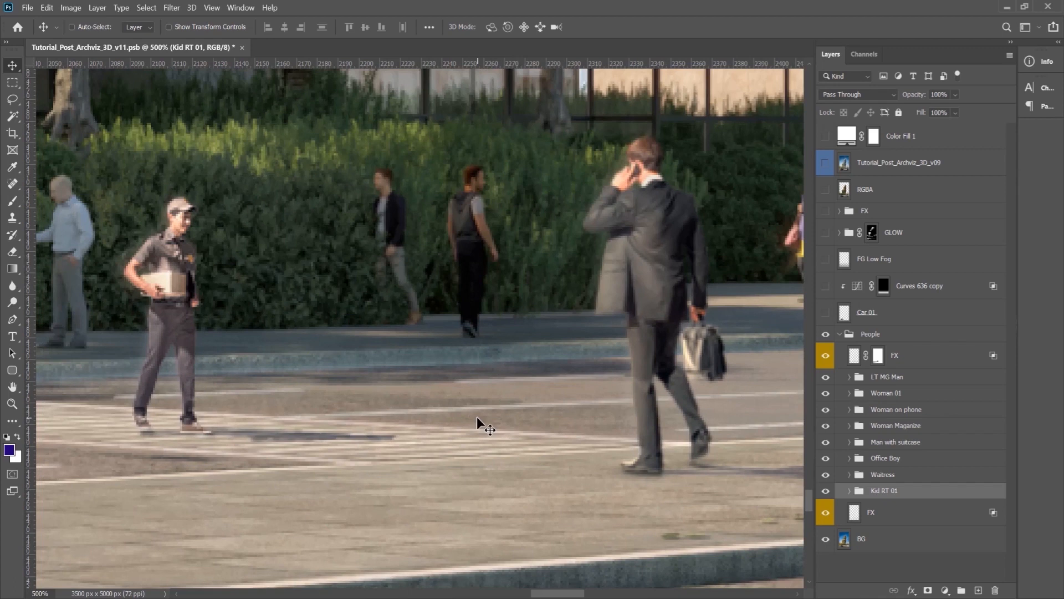
scroll(476, 417, down, 1)
drag(340, 411, 282, 415)
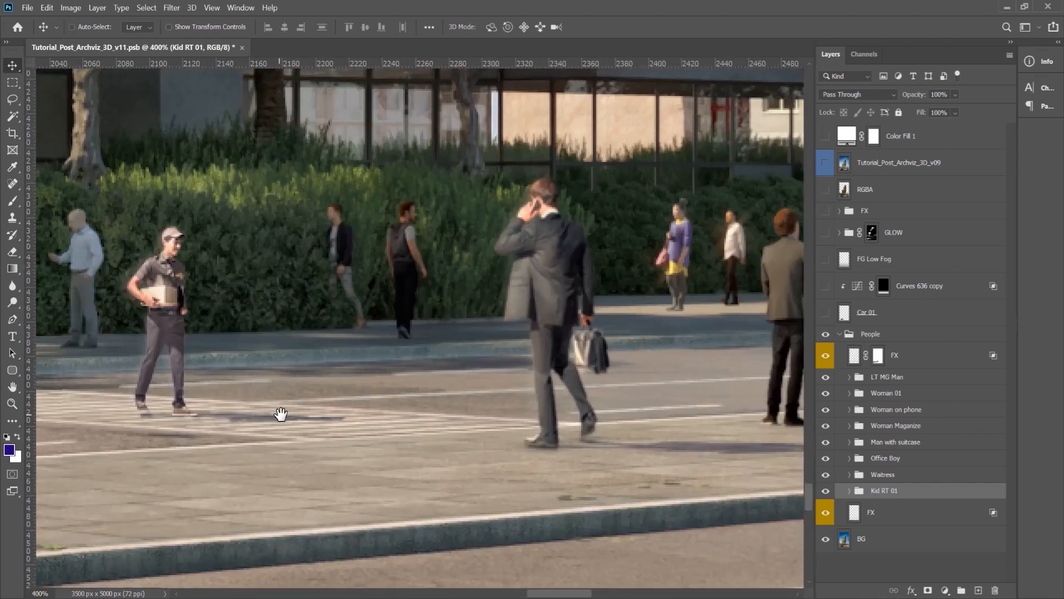
Examine the pedestrians around the crosswalk at progressively wider views, from 400% down to 100%.
drag(641, 488, 588, 489)
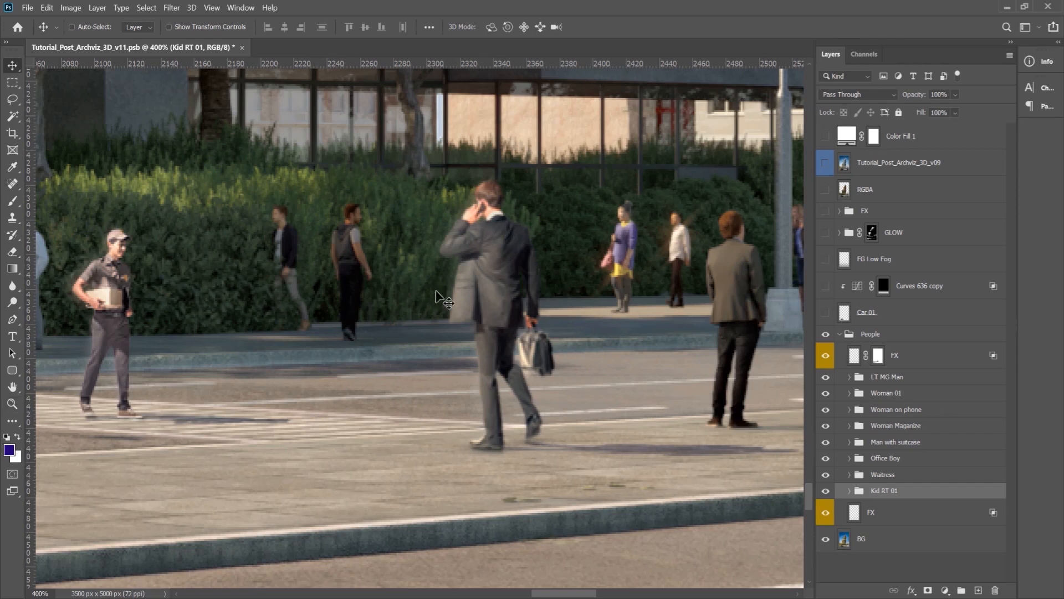
click(12, 404)
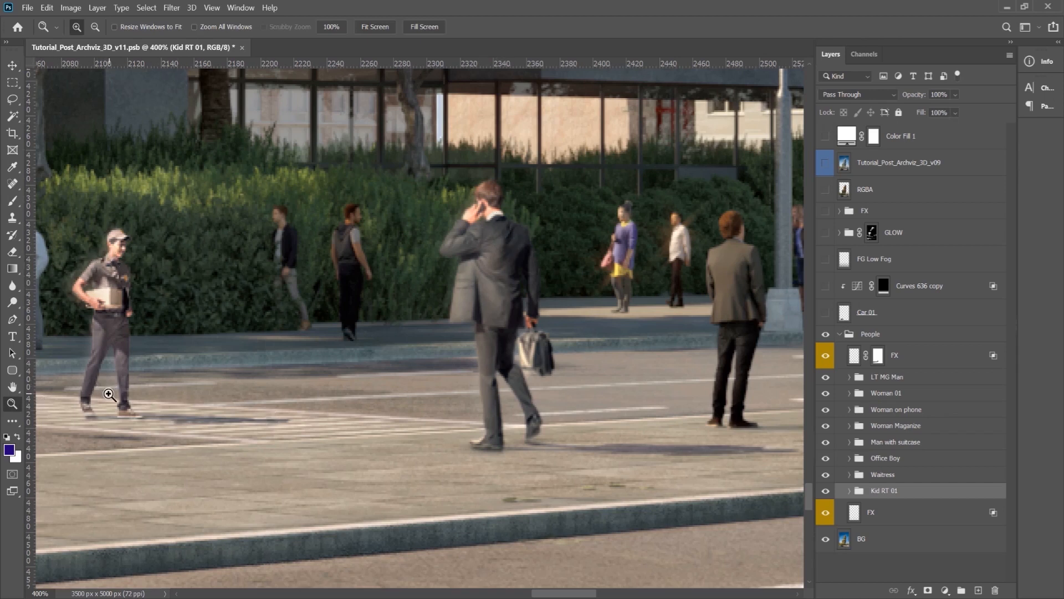
right_click(236, 390)
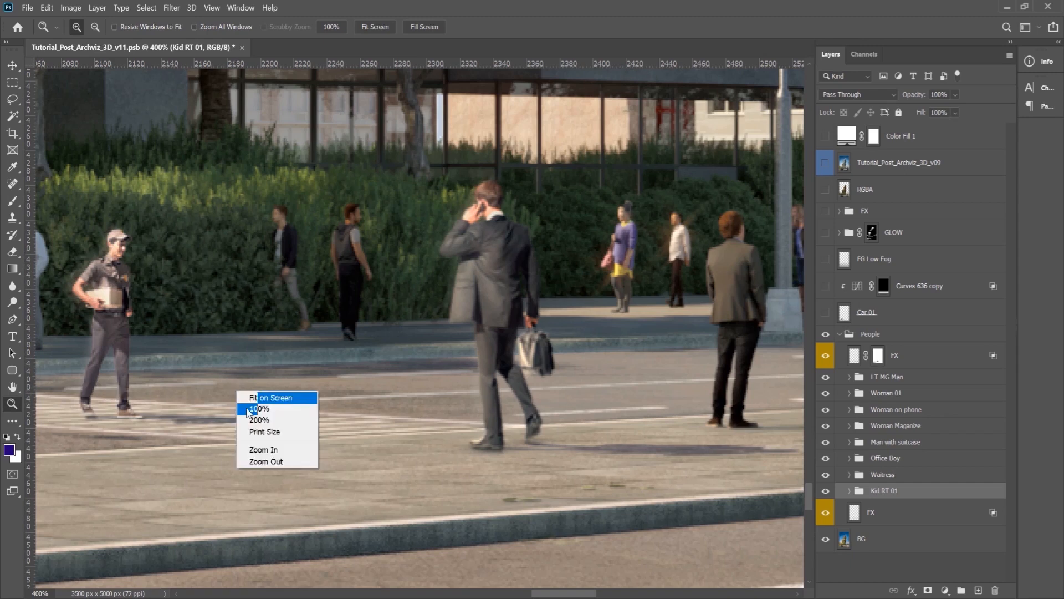
click(266, 462)
drag(240, 425, 305, 425)
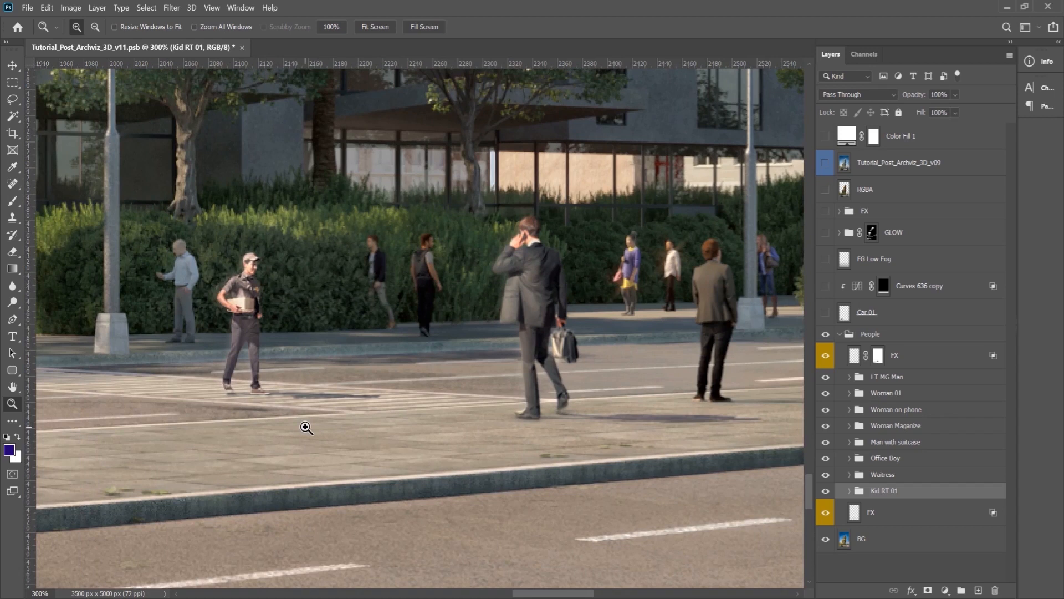
right_click(298, 313)
click(345, 397)
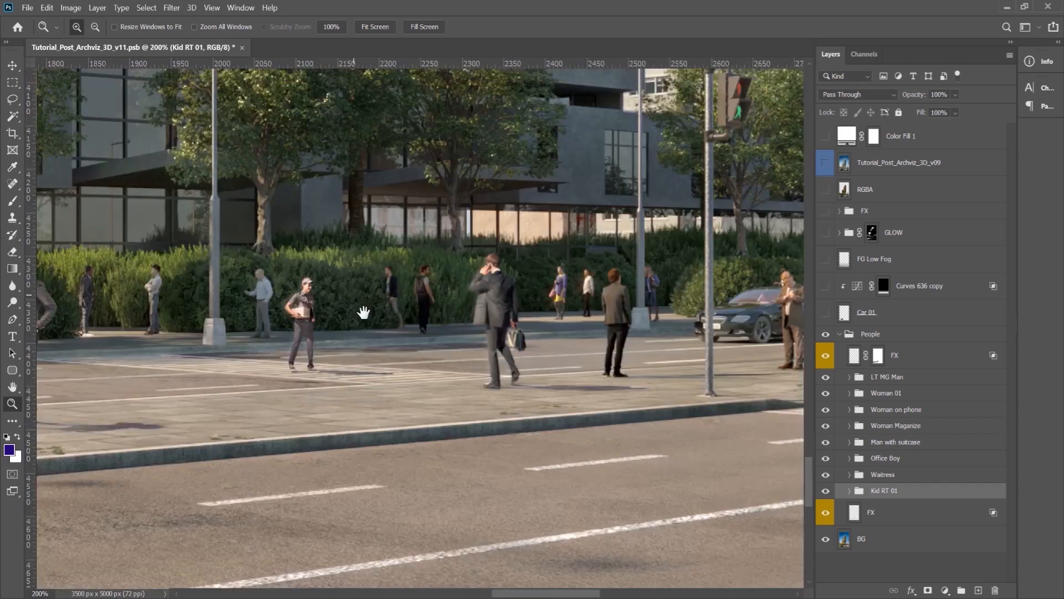
drag(363, 313, 428, 480)
right_click(445, 388)
click(463, 407)
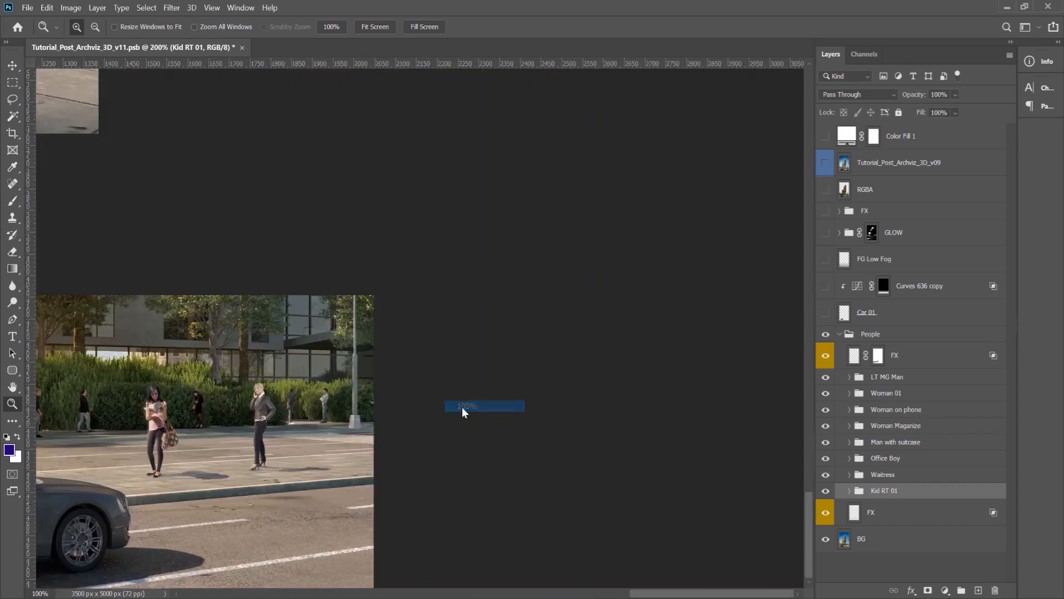
Examine the tower's planted balconies and the trees at its base, and fit the whole image in view.
drag(272, 298, 484, 473)
drag(381, 327, 423, 382)
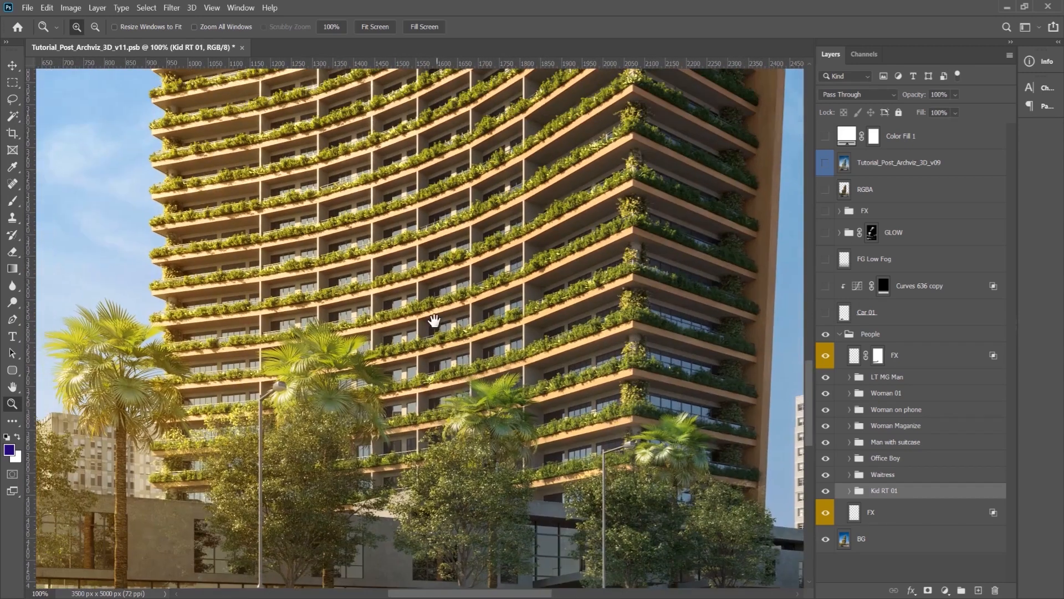
right_click(379, 320)
click(407, 392)
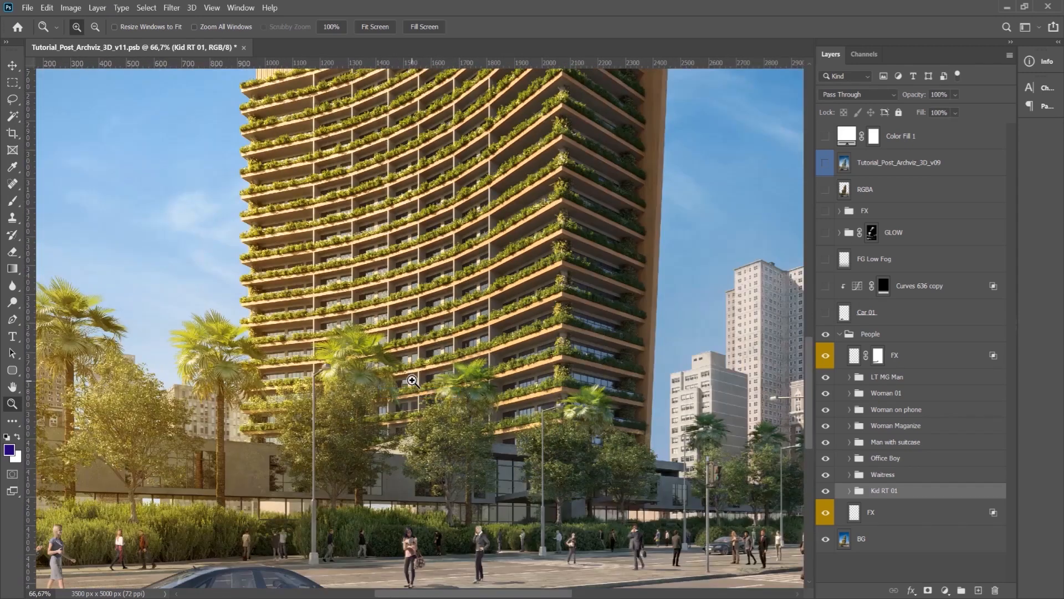
drag(438, 332, 416, 381)
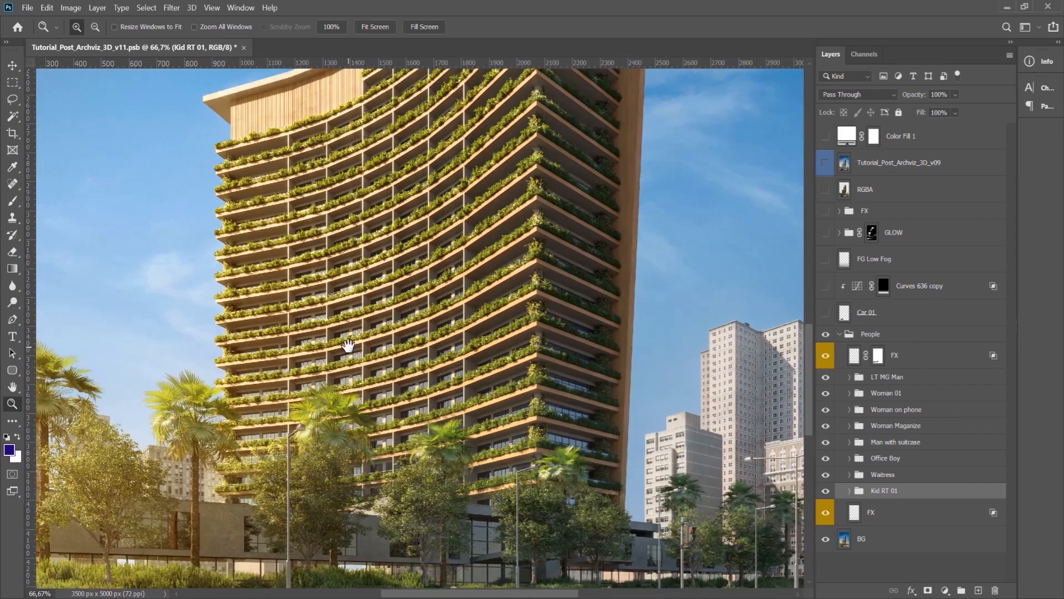
drag(406, 301, 396, 383)
right_click(421, 348)
click(441, 365)
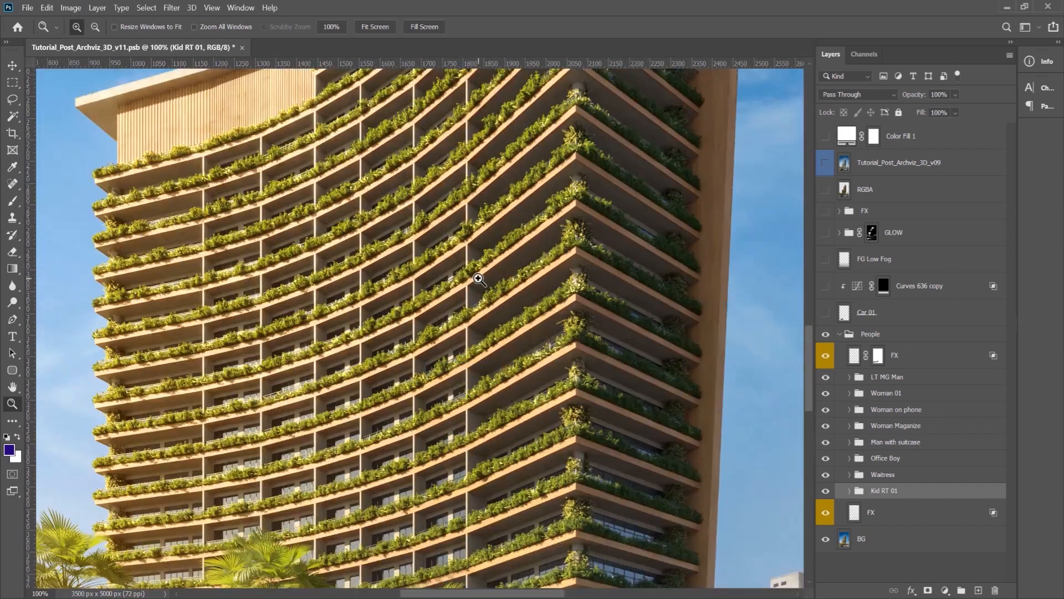
right_click(442, 321)
click(468, 335)
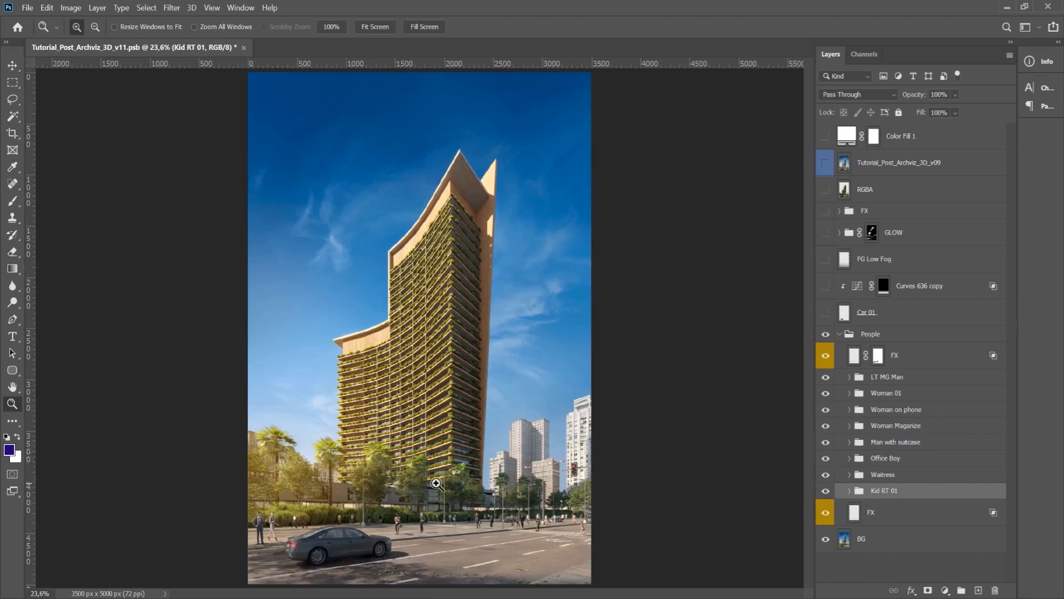
Examine the background high-rises beside the traffic light at 200%.
click(569, 481)
click(569, 481)
click(549, 479)
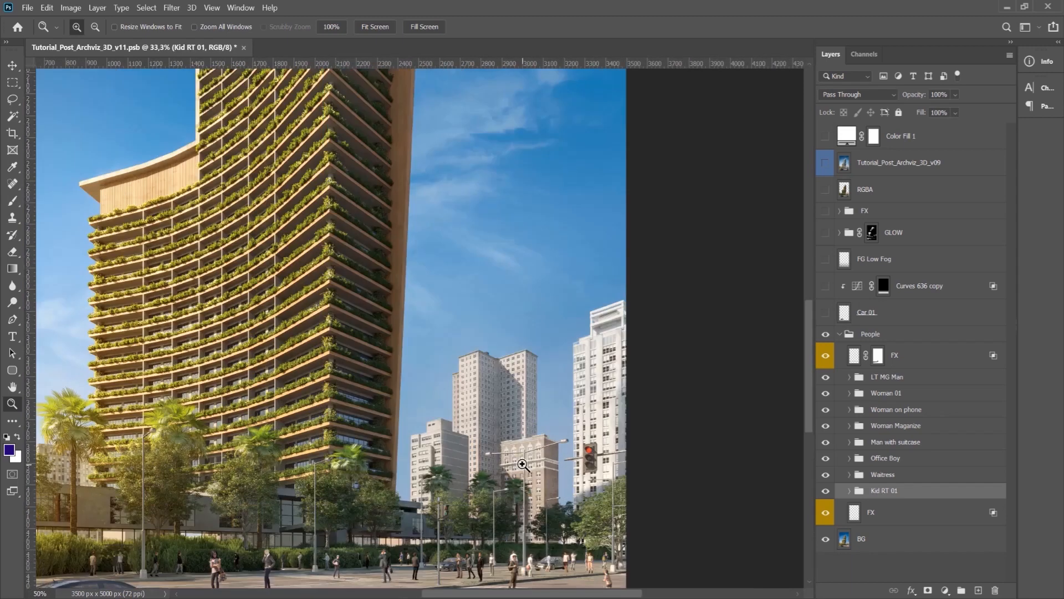
click(521, 478)
click(522, 478)
click(521, 478)
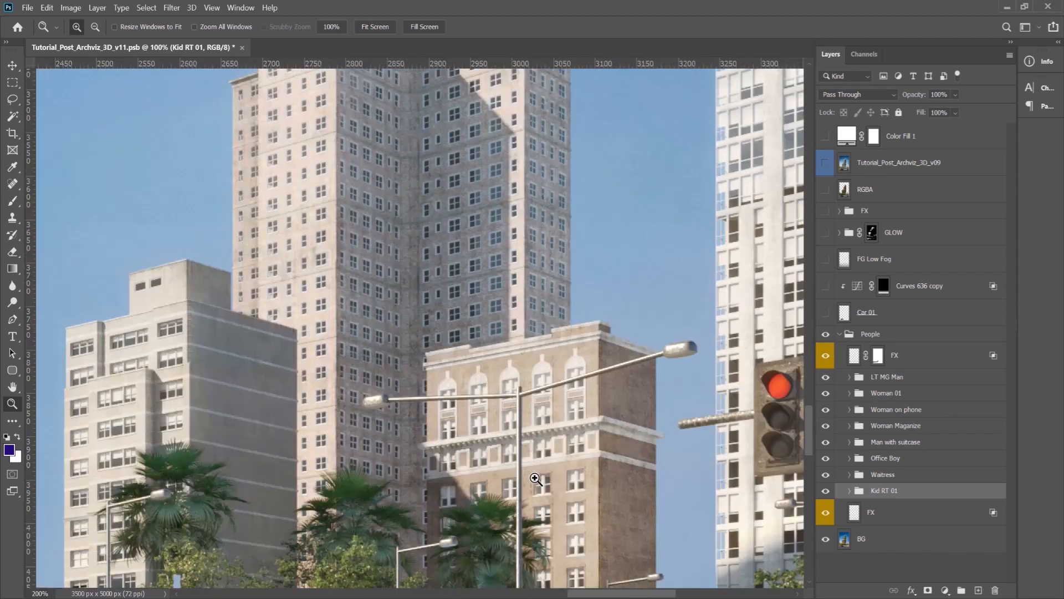
drag(546, 440, 545, 458)
scroll(544, 483, up, 4)
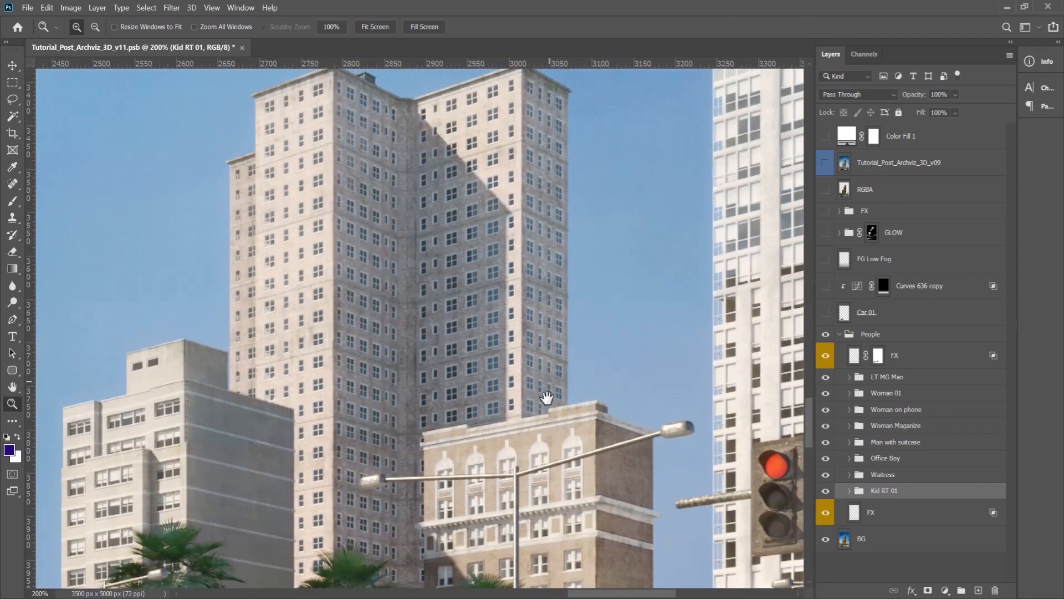
Compare the background buildings with the RGBA layer shown and hidden, and inspect them across to the traffic light.
click(823, 193)
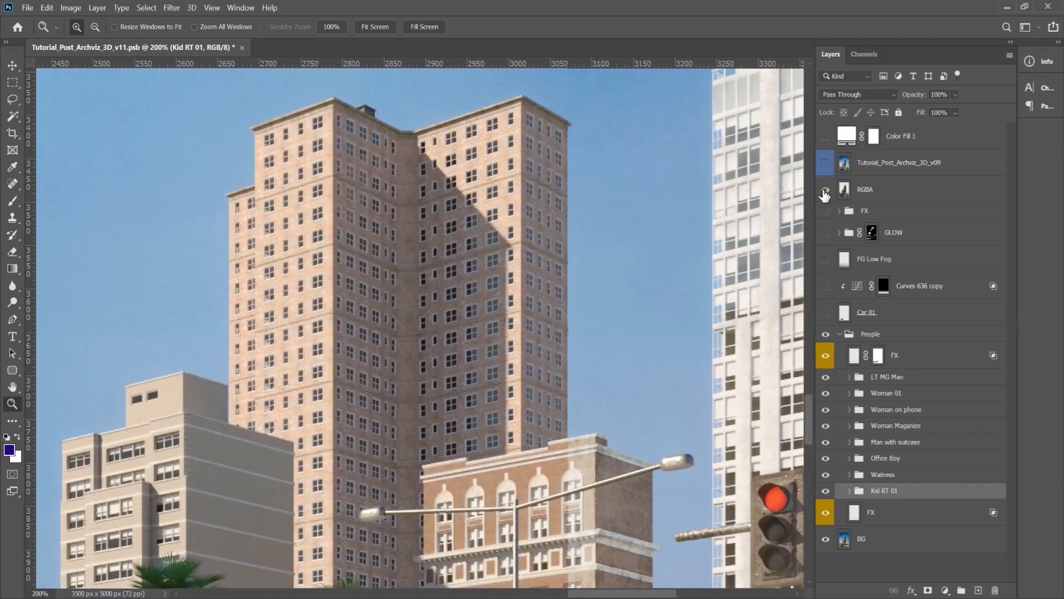
scroll(247, 444, down, 4)
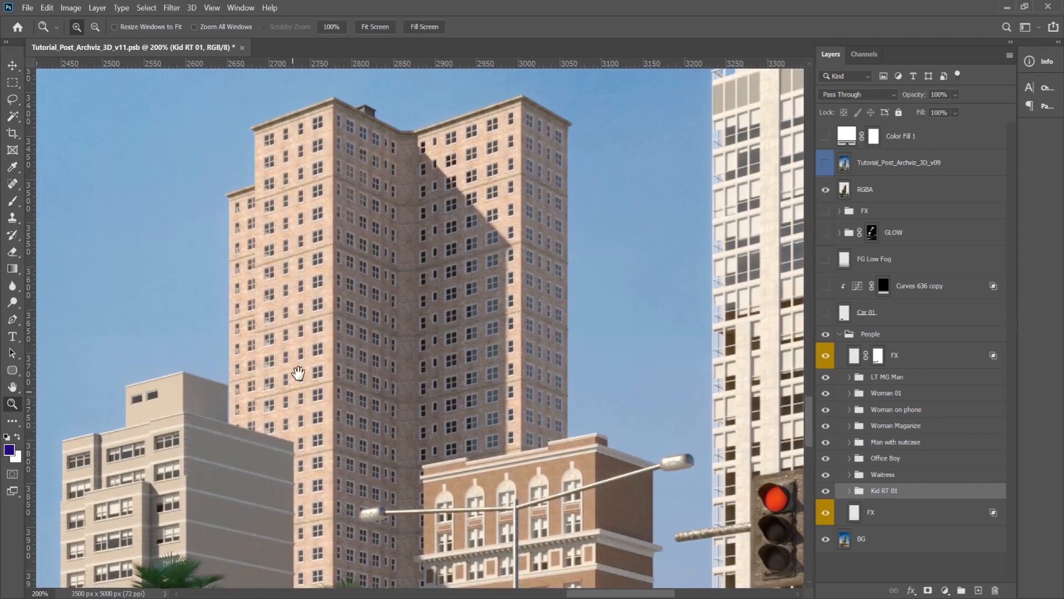
scroll(316, 316, left, 2)
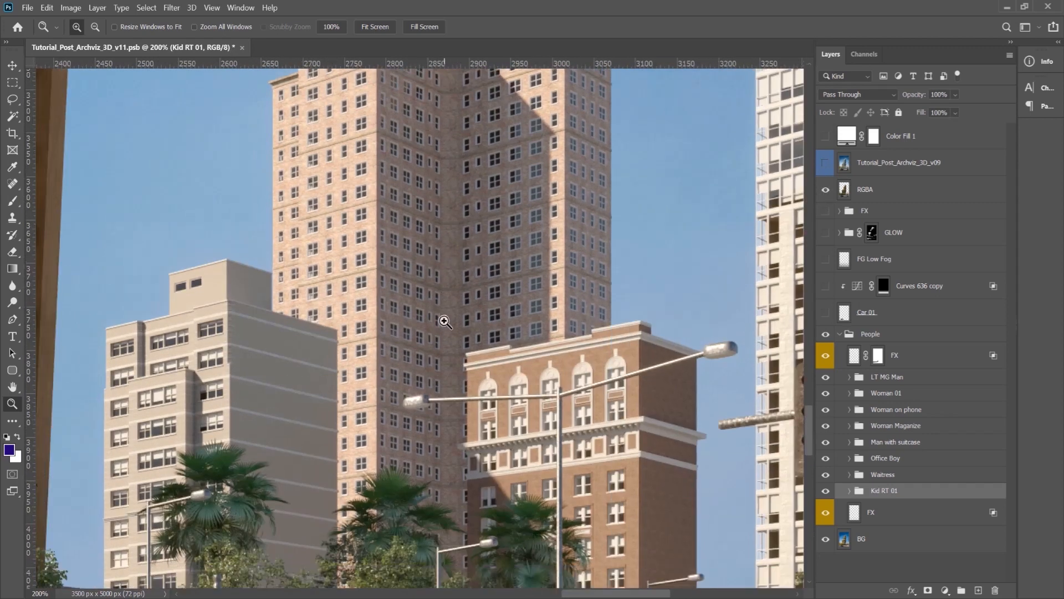
click(826, 193)
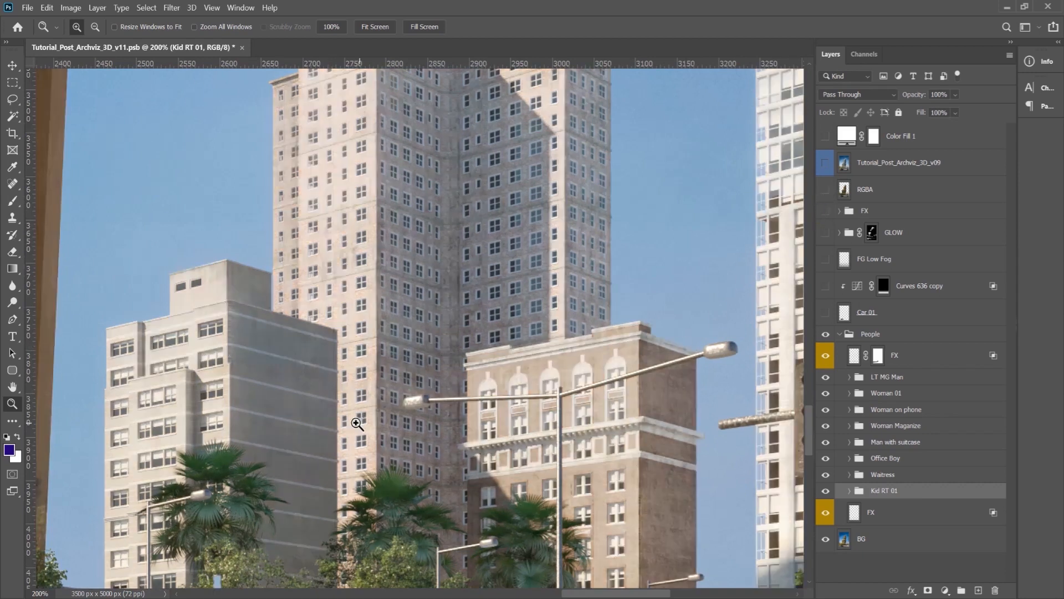
drag(339, 387, 352, 293)
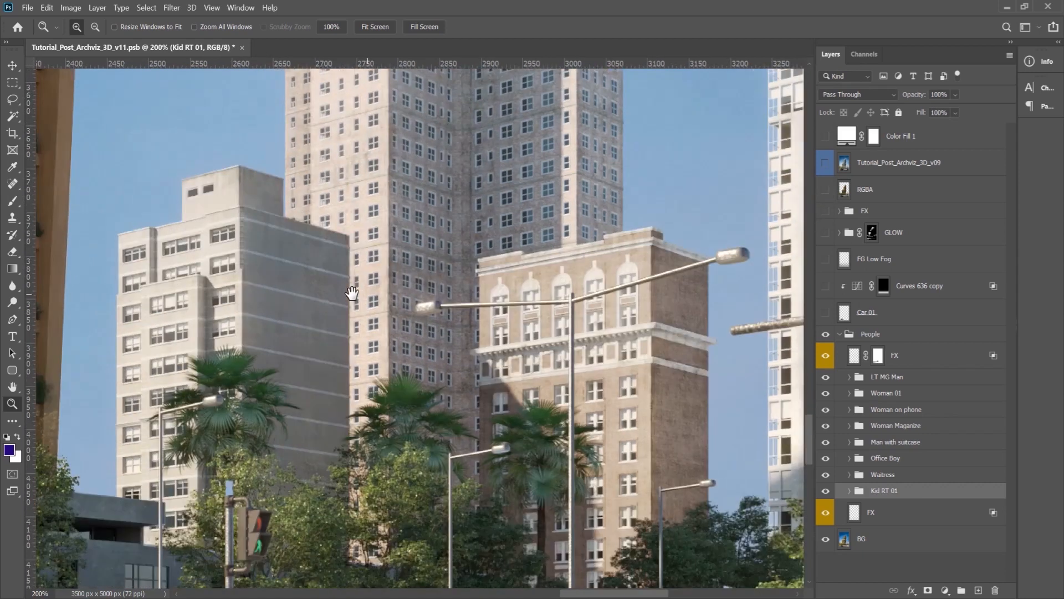
drag(651, 400, 472, 419)
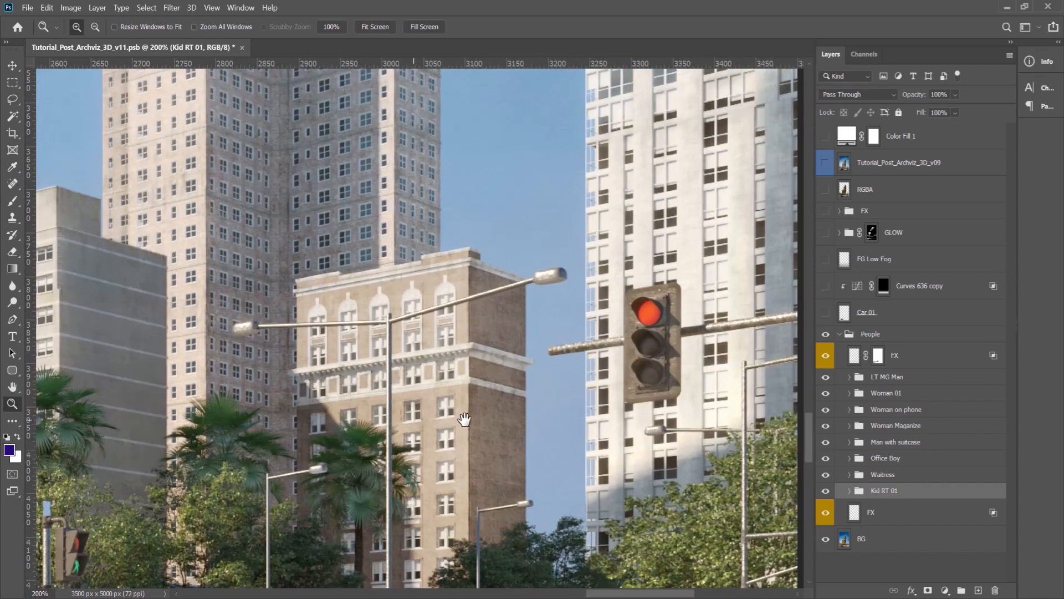
Fit the whole image in view and collapse the People group.
right_click(464, 408)
click(373, 406)
drag(346, 455, 440, 305)
right_click(441, 336)
click(463, 343)
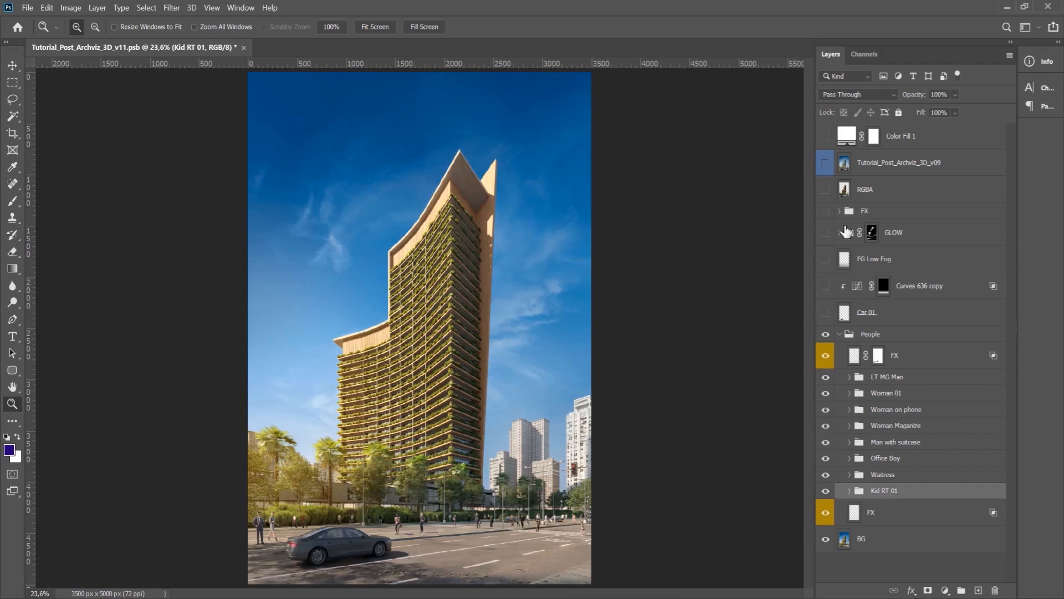
click(840, 335)
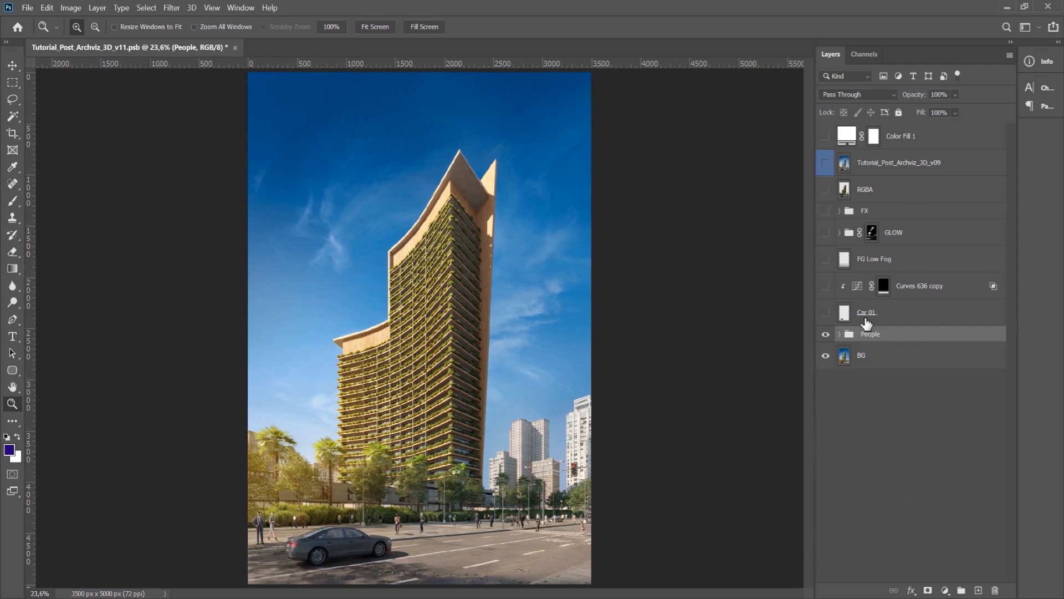